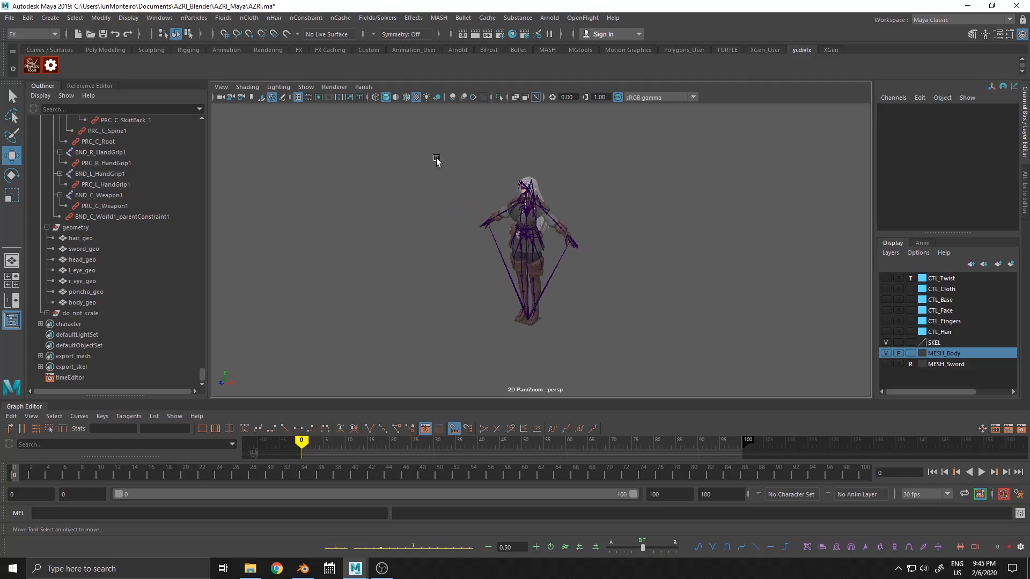
Step: Select the whole character in the viewport, check the Alembic Cache export options for the selection, and clear the selection
left_click_drag(437, 157, 681, 363)
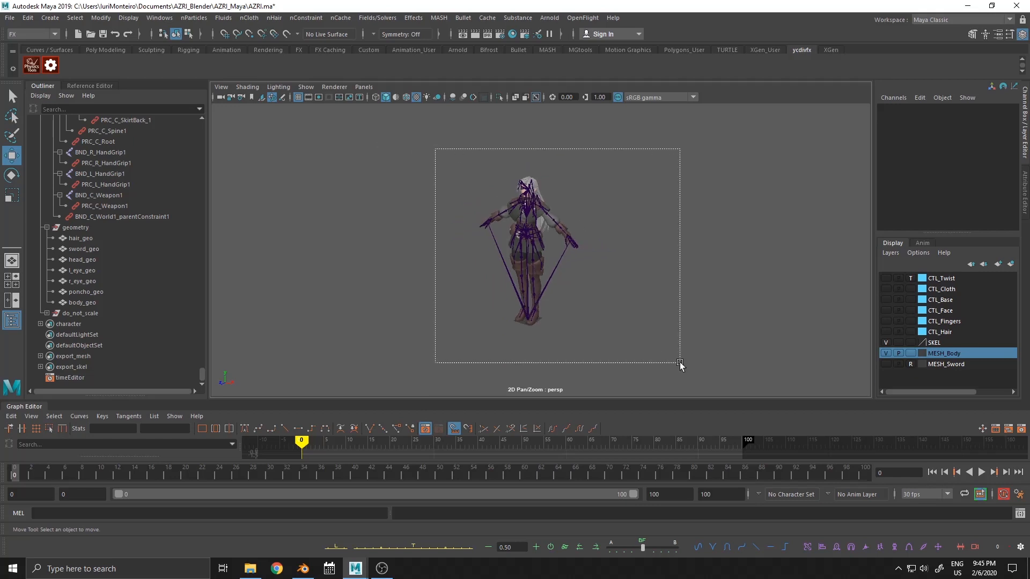
left_click(487, 18)
mouse_move(531, 37)
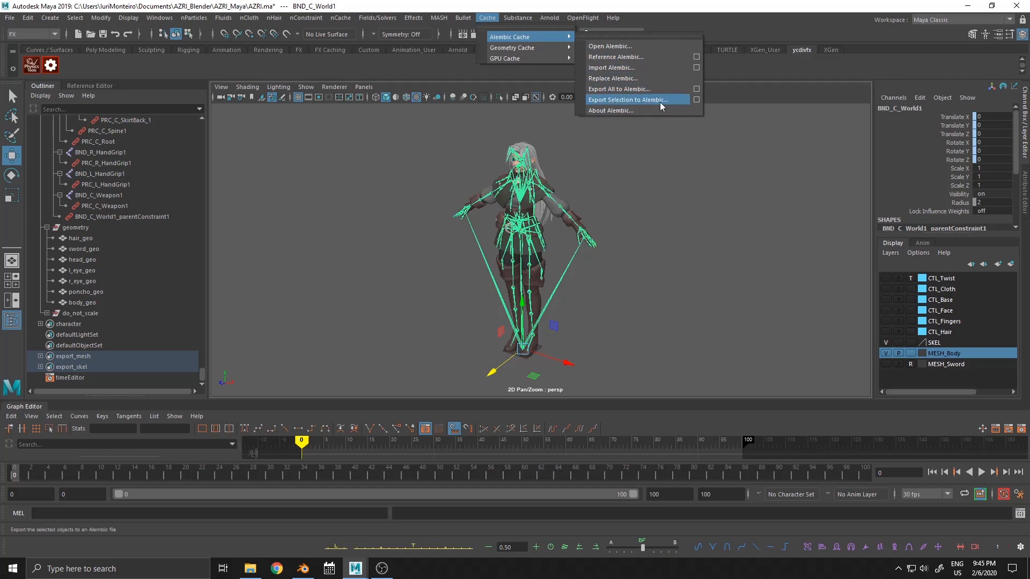
left_click(647, 223)
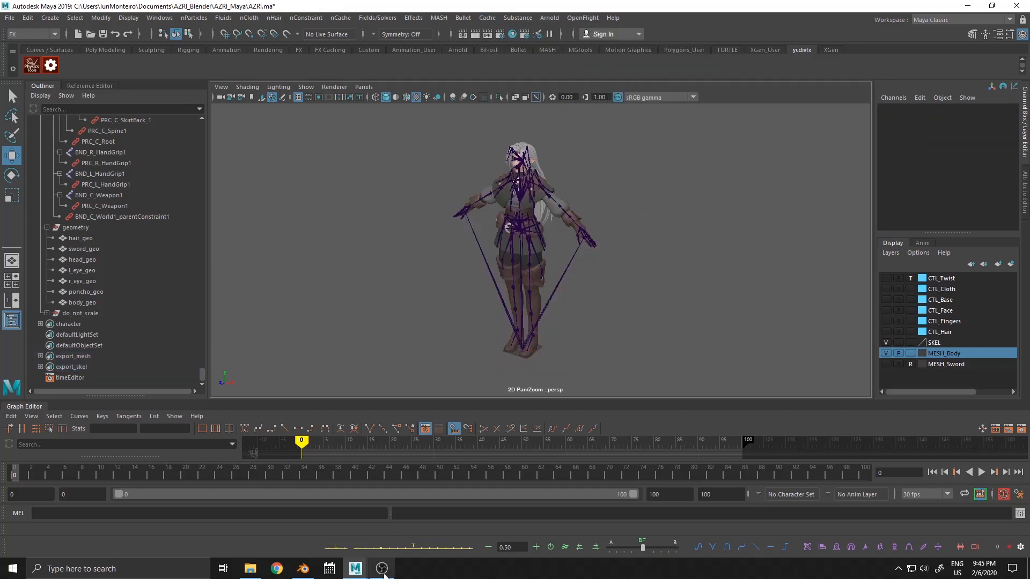
Step: Switch to Blender and examine the imported character hierarchy of empties, from the hands to the head
left_click(302, 569)
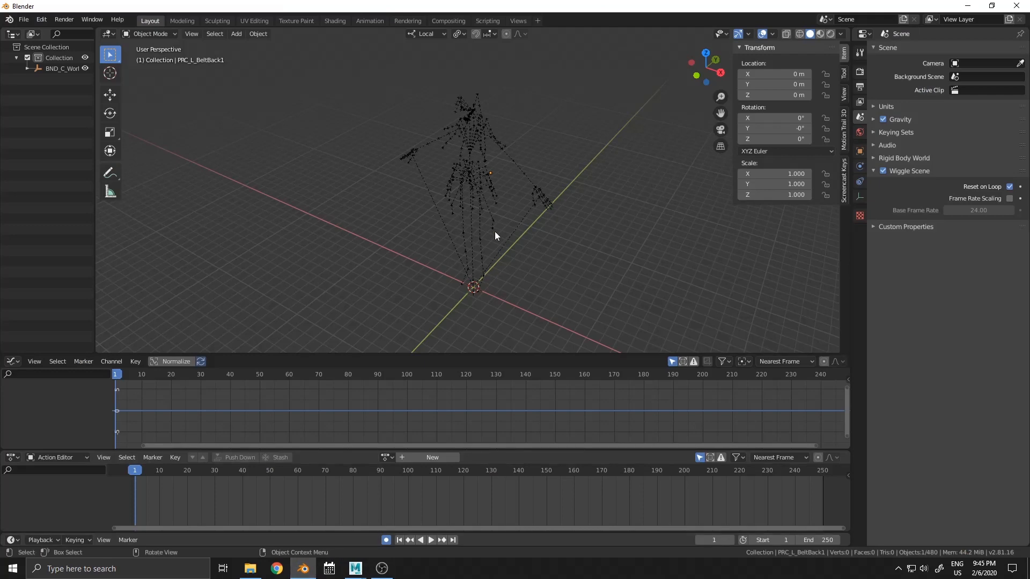
scroll(463, 164, "up", 3)
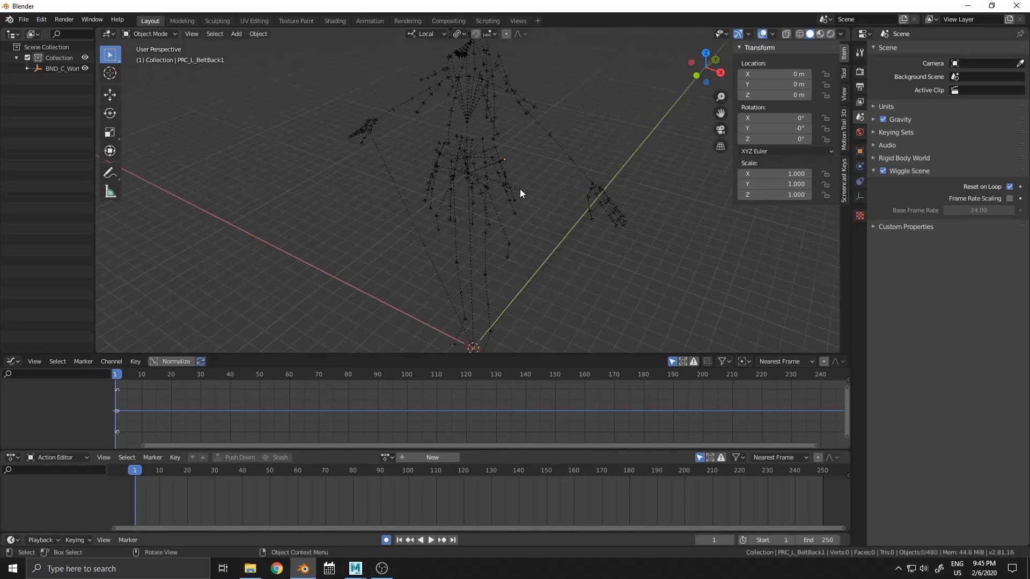
middle_click_drag(556, 178, 624, 225)
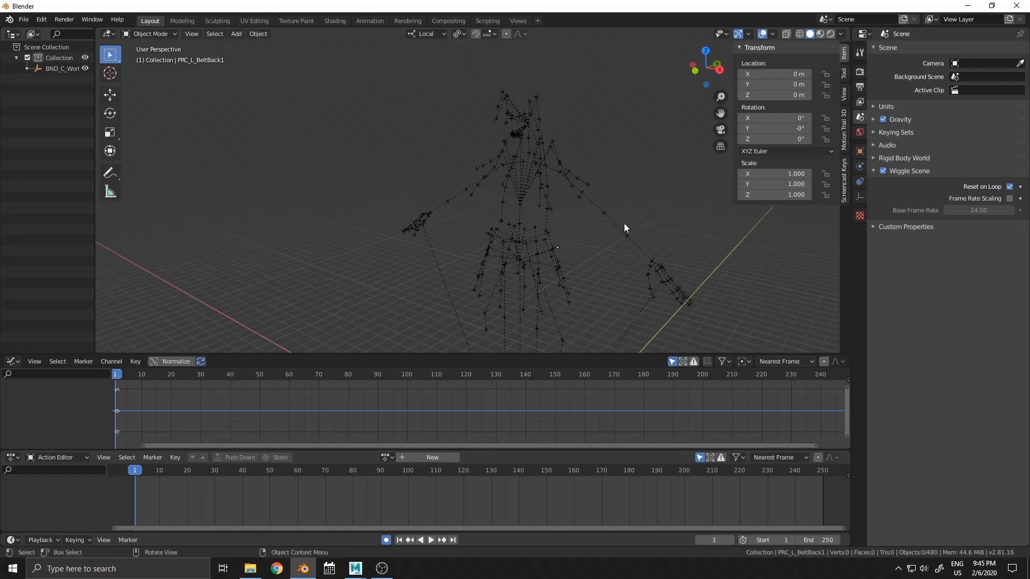
middle_click_drag(487, 119, 565, 122)
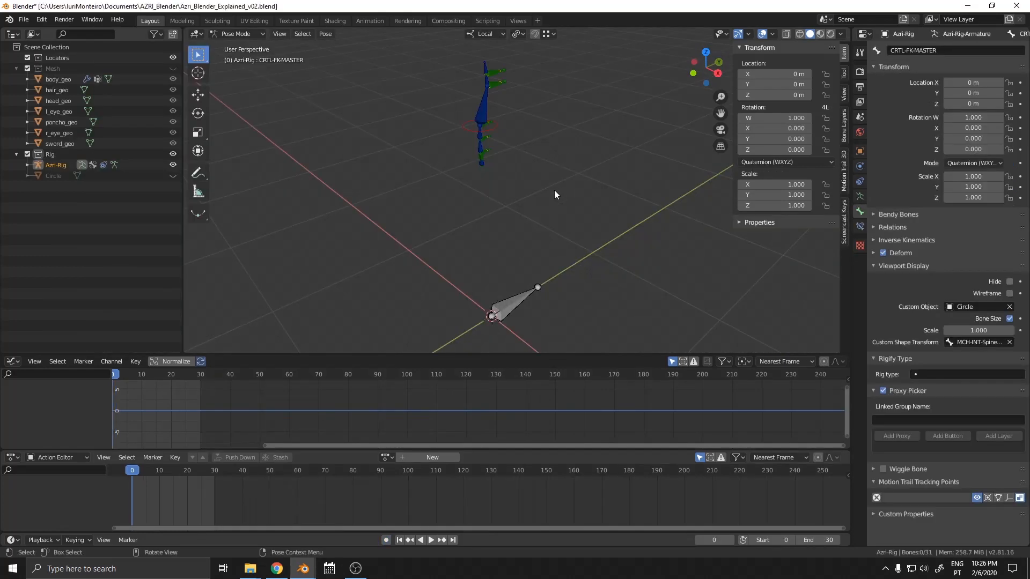
Step: Examine the spine and neck control bones of Azri-Rig, picking the CTRL-Neck bone and clearing the selection
middle_click_drag(540, 180, 543, 216)
scroll(537, 241, "up", 8)
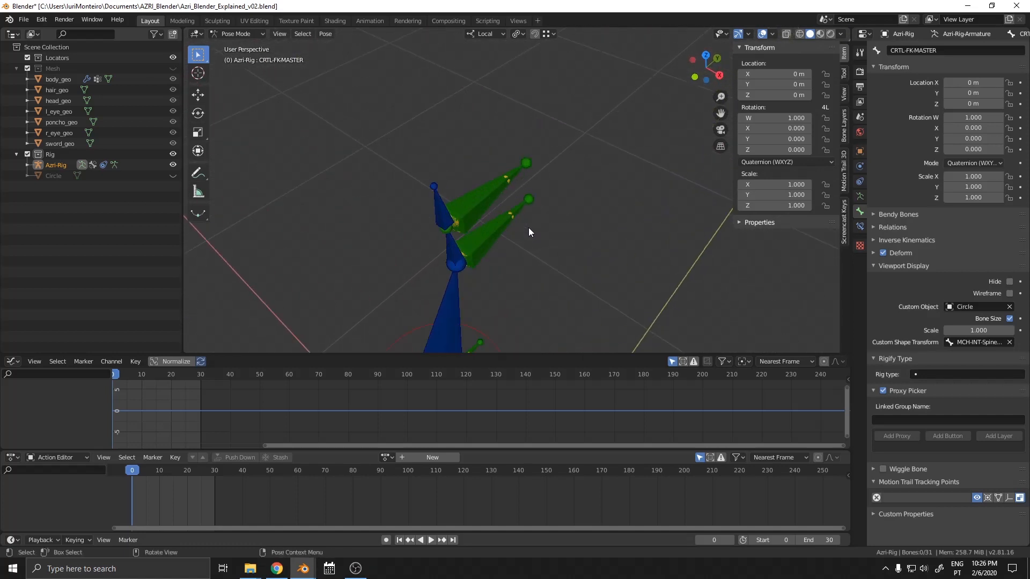
left_click(386, 72)
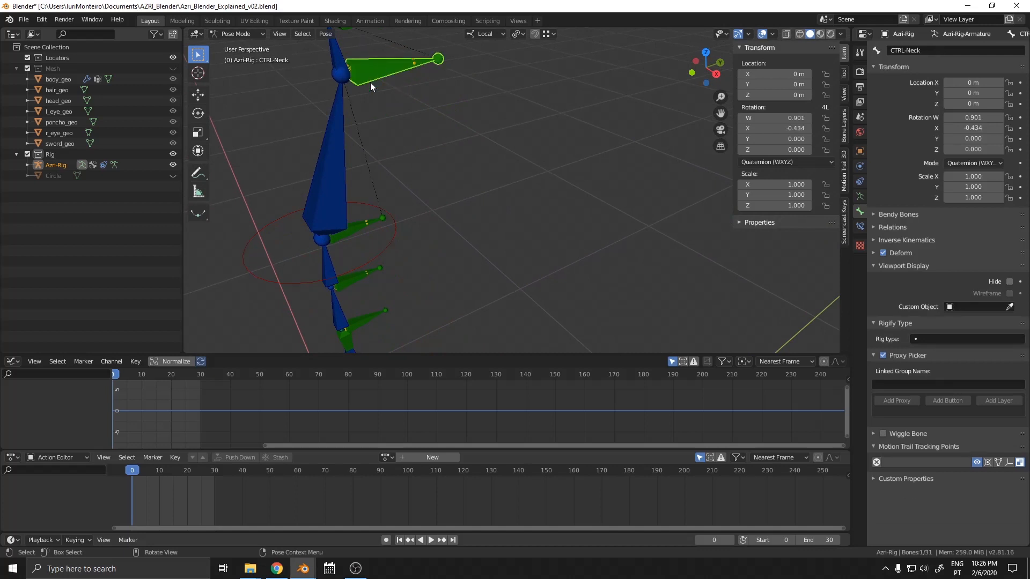
scroll(453, 200, "down", 8)
scroll(519, 191, "down", 2)
middle_click_drag(520, 191, 533, 198)
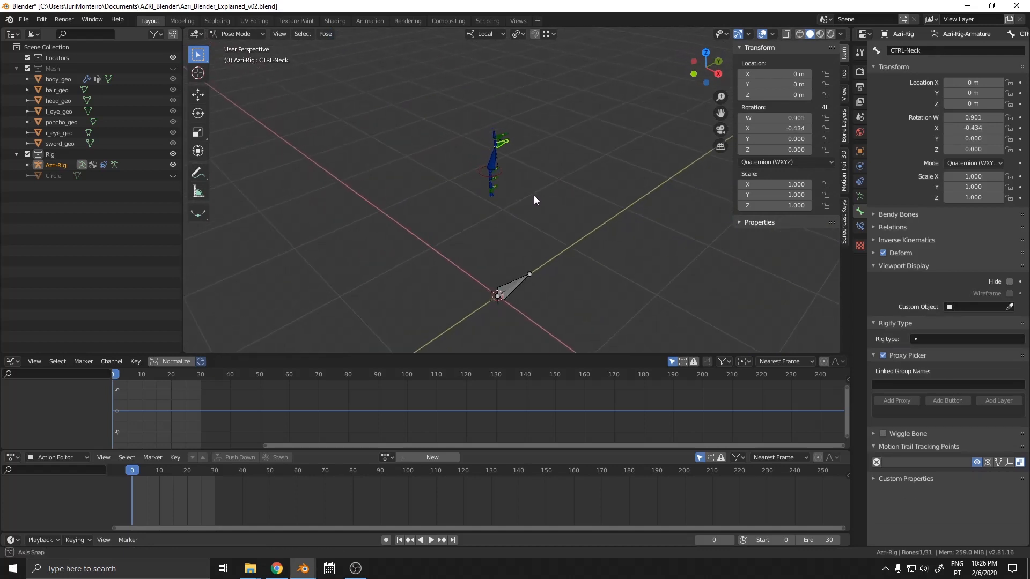
key("alt+a")
Step: Switch to the UI_Store.blend window, make the UI_Store and Shapes collections and the Arrow shape visible, and select the Arrow
mouse_move(314, 565)
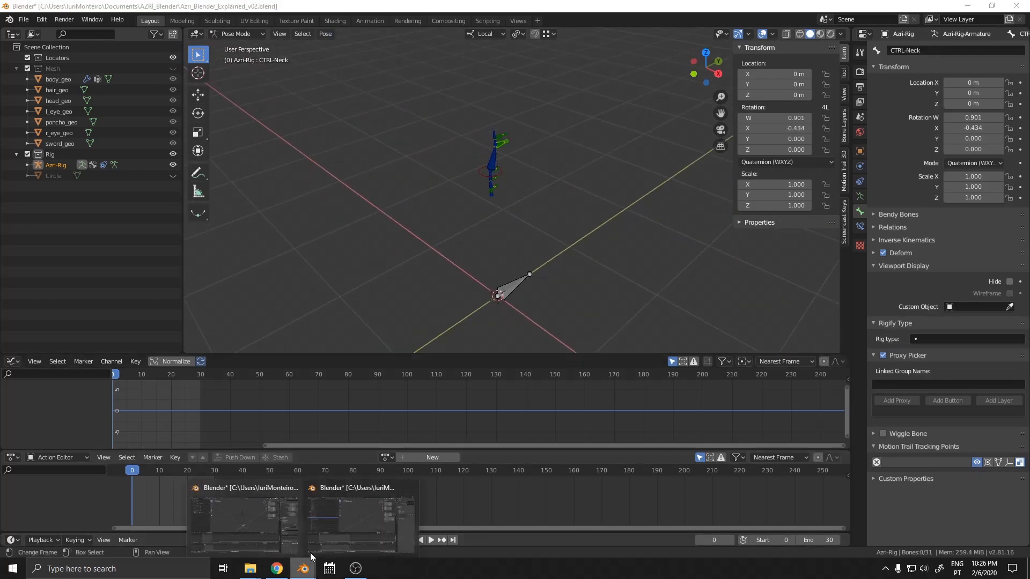
left_click(334, 527)
scroll(142, 185, "up", 15)
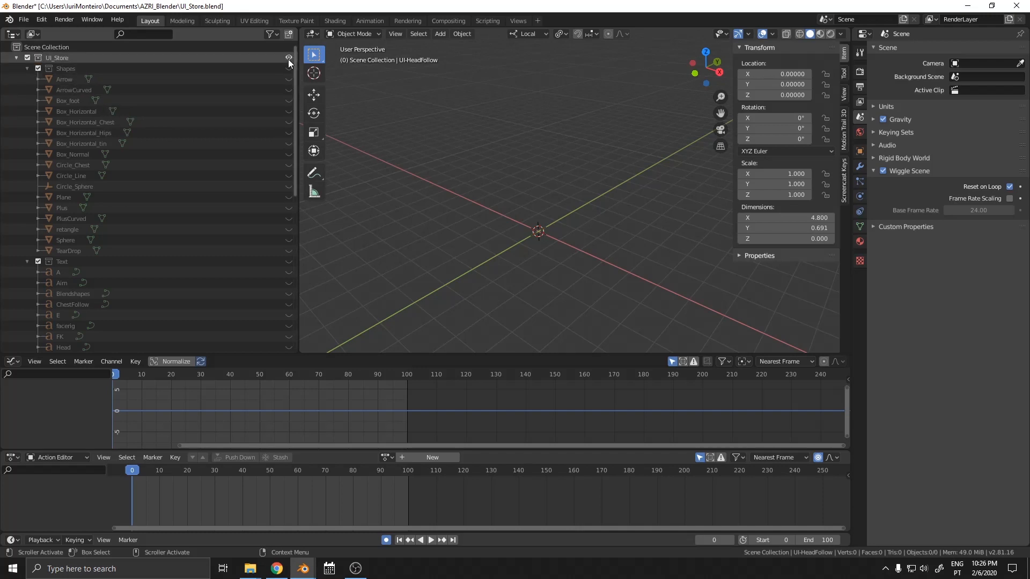
left_click_drag(288, 59, 289, 84)
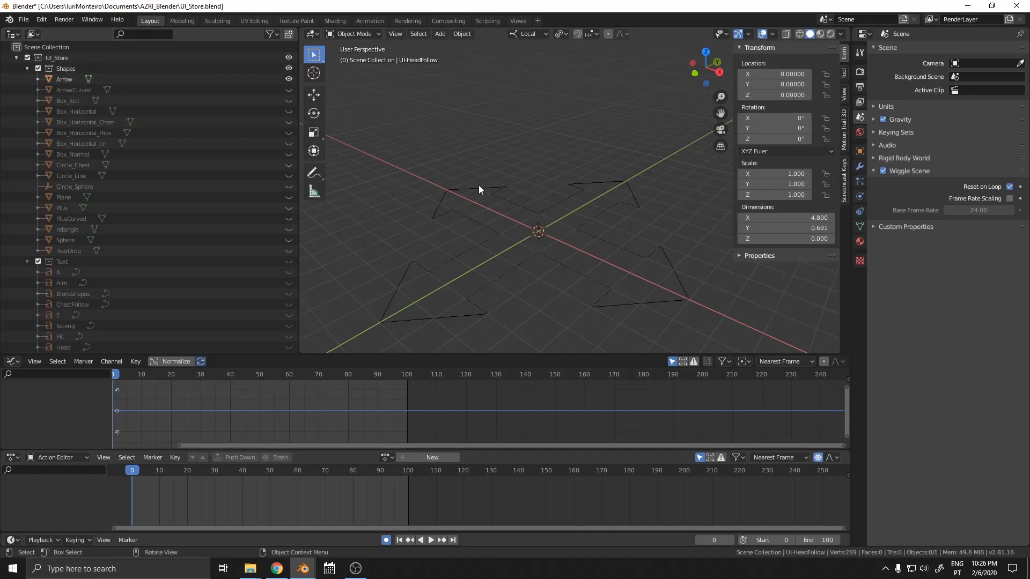
left_click(501, 198)
middle_click_drag(502, 198, 533, 172)
Step: Make the ArrowCurved shape visible and select it in the viewport
left_click(289, 91)
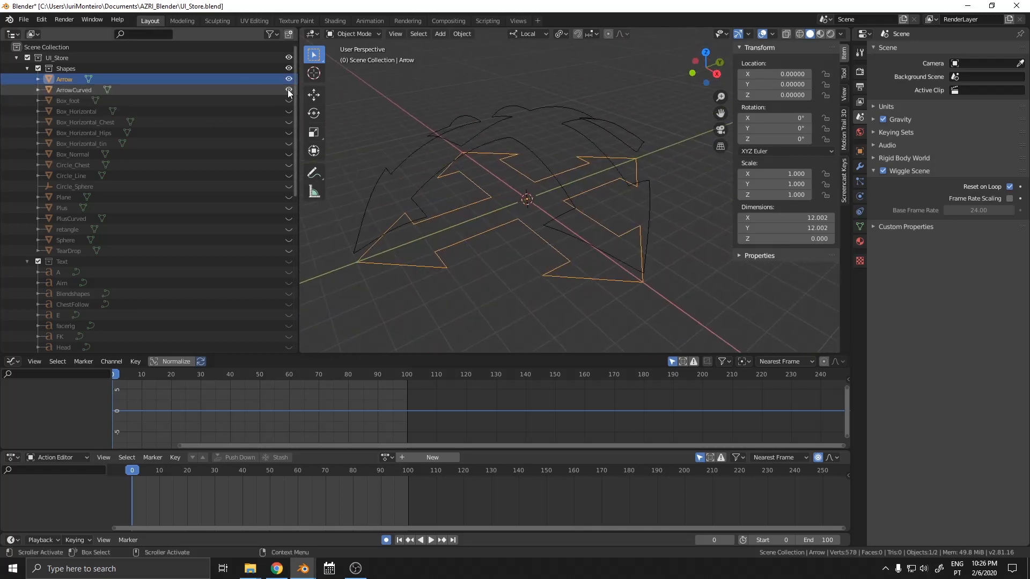
left_click(513, 133)
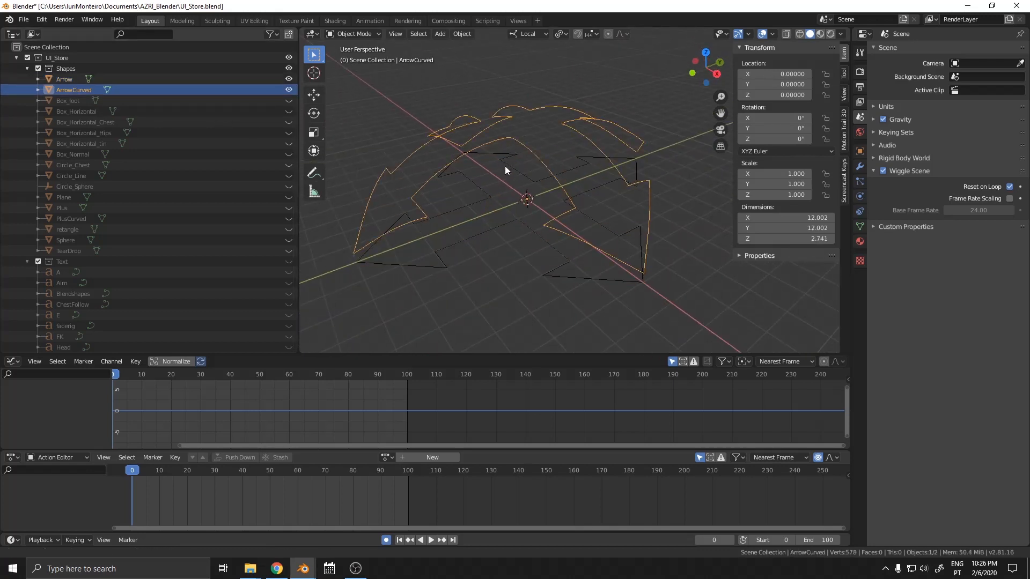
middle_click_drag(505, 166, 531, 163)
Step: Make the box shapes, the other objects in the Shapes collection and the first Text objects visible
left_click(289, 101)
left_click(288, 111)
left_click(289, 133)
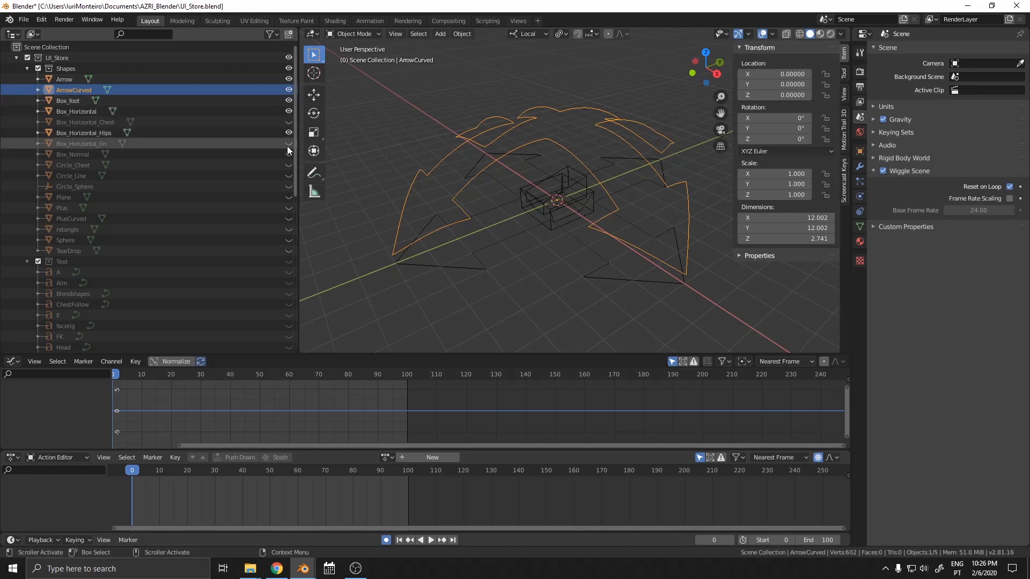
left_click(289, 144)
scroll(291, 128, "down", 3)
left_click_drag(288, 89, 289, 347)
Step: Make the remaining Text objects and everything in the Character_UI collection visible, and look over the full object list
scroll(276, 205, "down", 1)
scroll(236, 257, "down", 7)
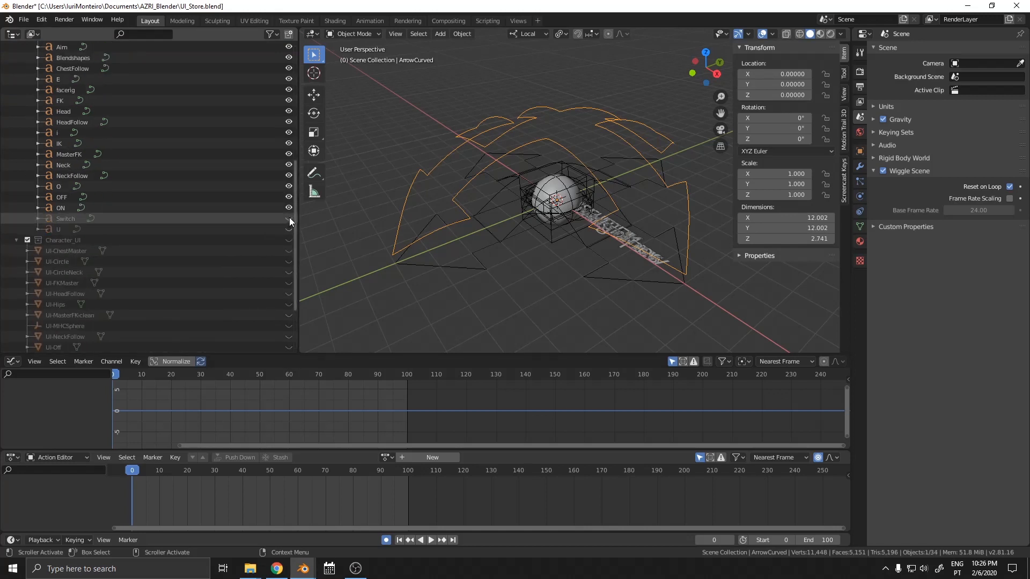
left_click_drag(289, 230, 289, 349)
scroll(227, 220, "down", 4)
left_click_drag(289, 279, 286, 346)
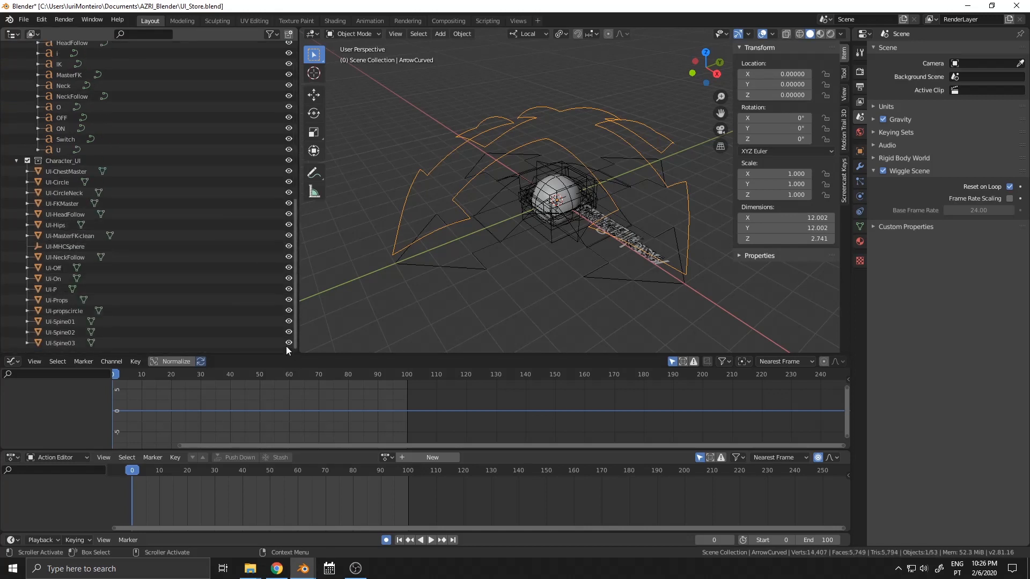
scroll(175, 153, "up", 15)
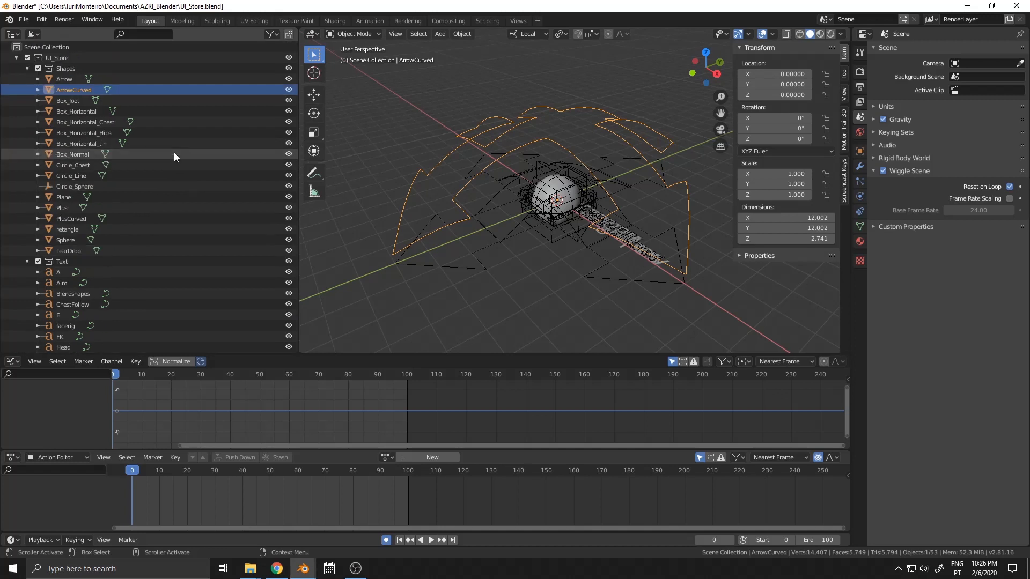
scroll(191, 166, "down", 15)
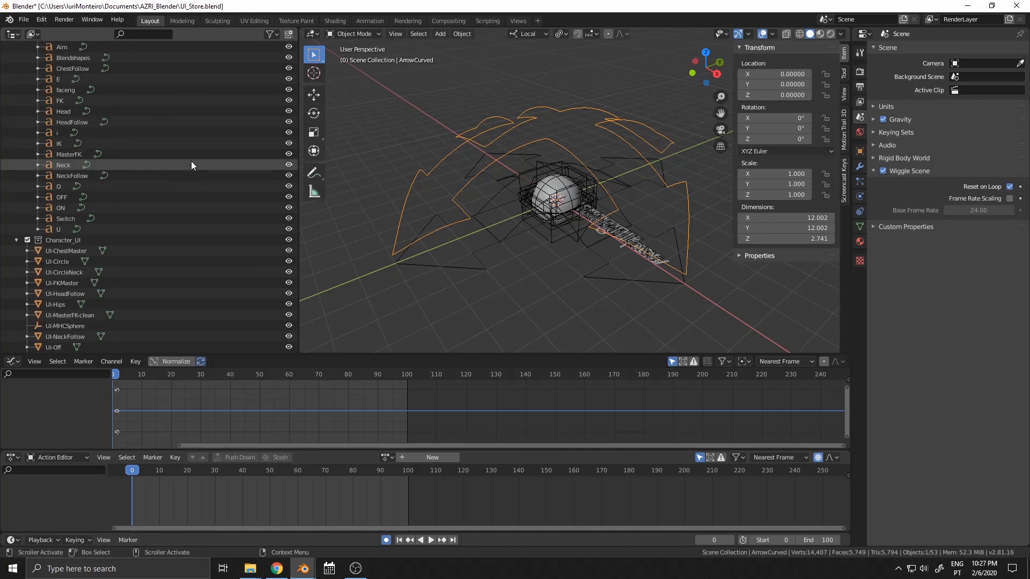
scroll(182, 189, "up", 1)
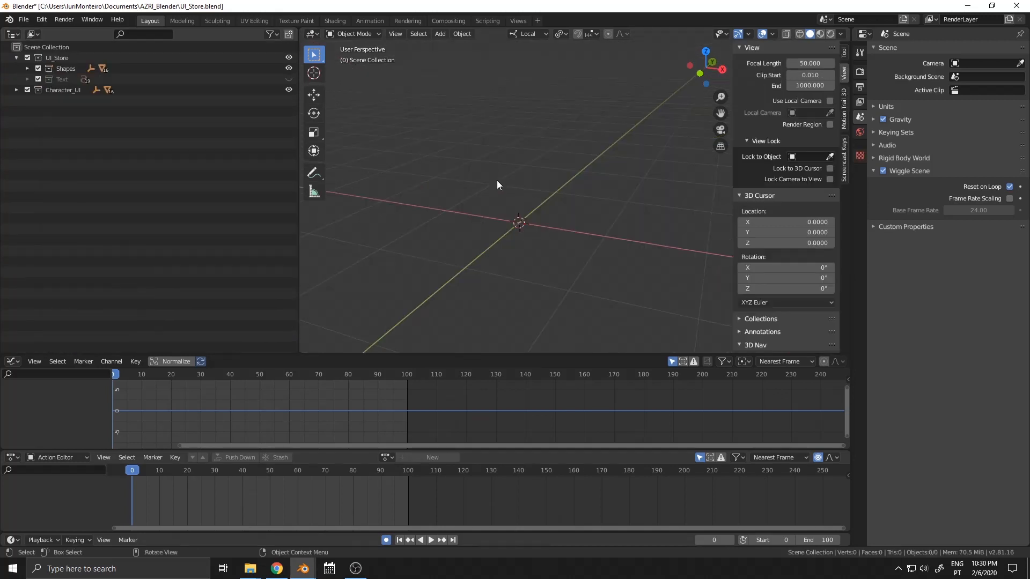
Step: Add a cube mesh at the world origin
middle_click_drag(517, 170, 593, 282)
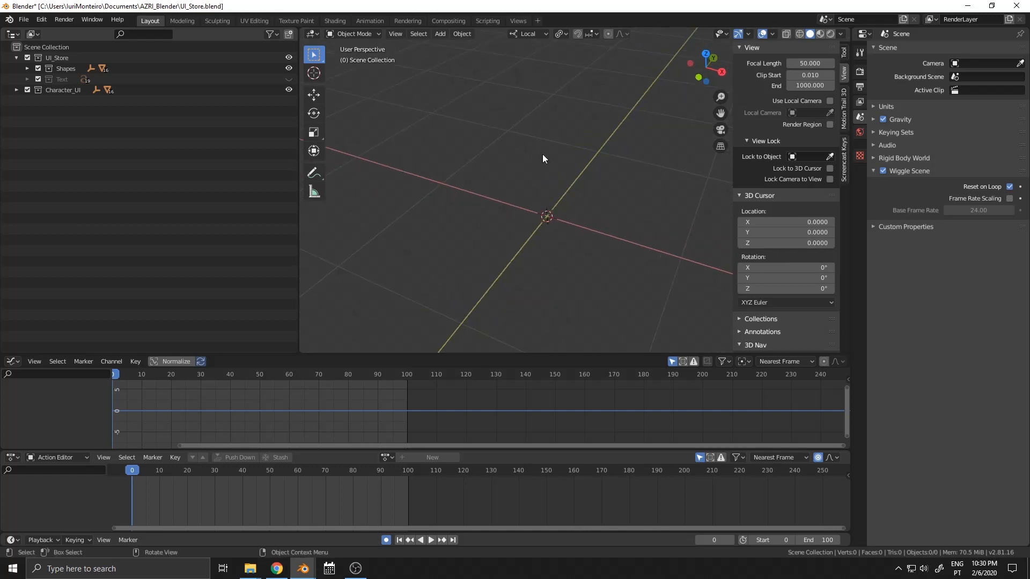
middle_click_drag(542, 154, 475, 148)
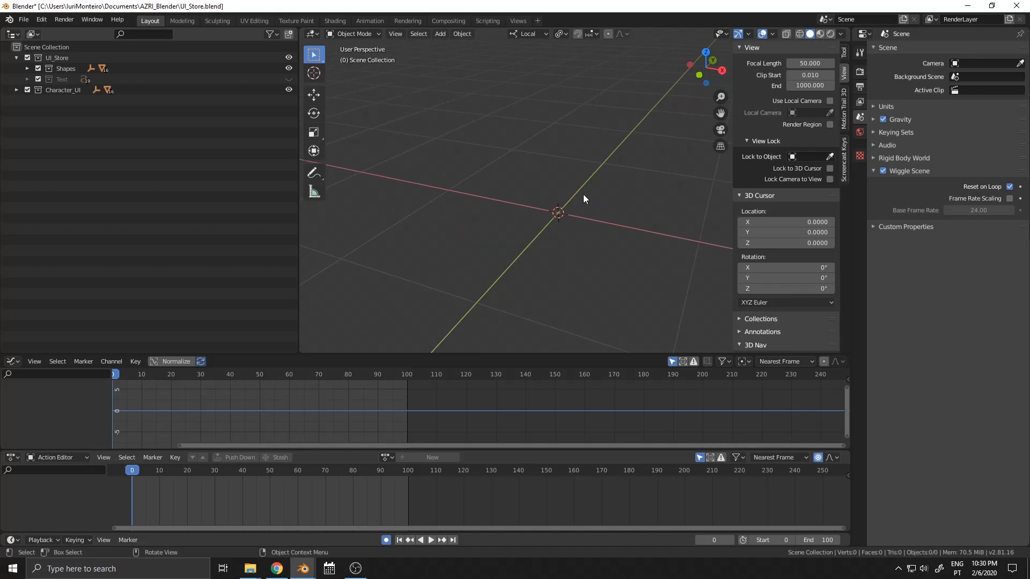
key("shift+a")
mouse_move(559, 195)
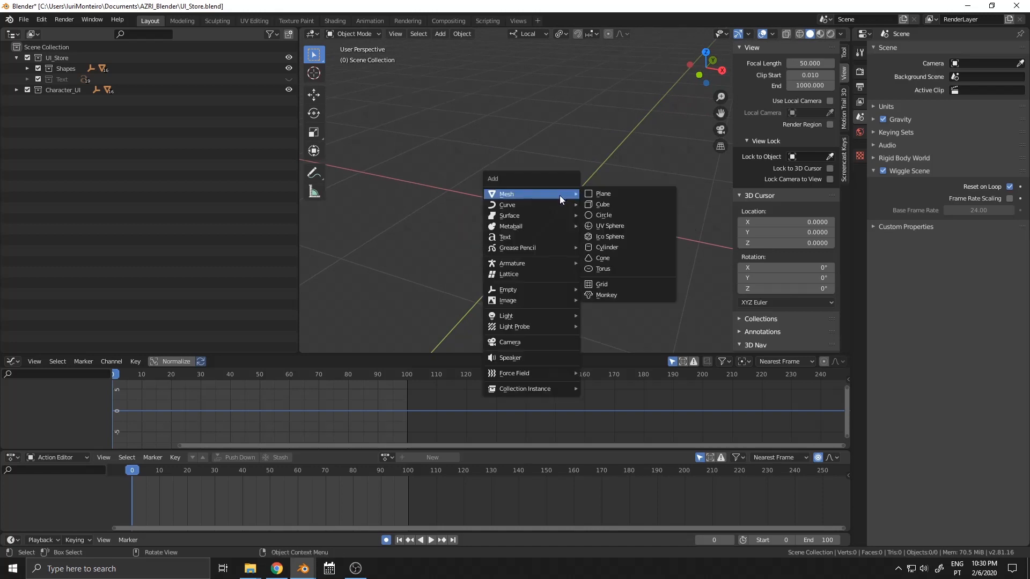
left_click(635, 208)
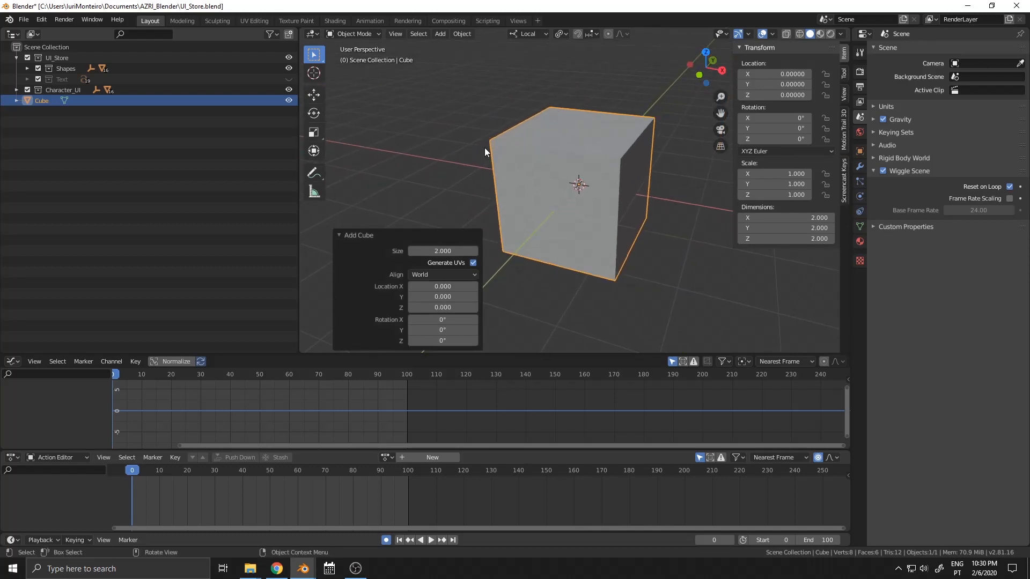
Step: Enter Edit Mode on the cube and delete only its faces, keeping the edges
key("ctrl+Tab")
left_click(593, 186)
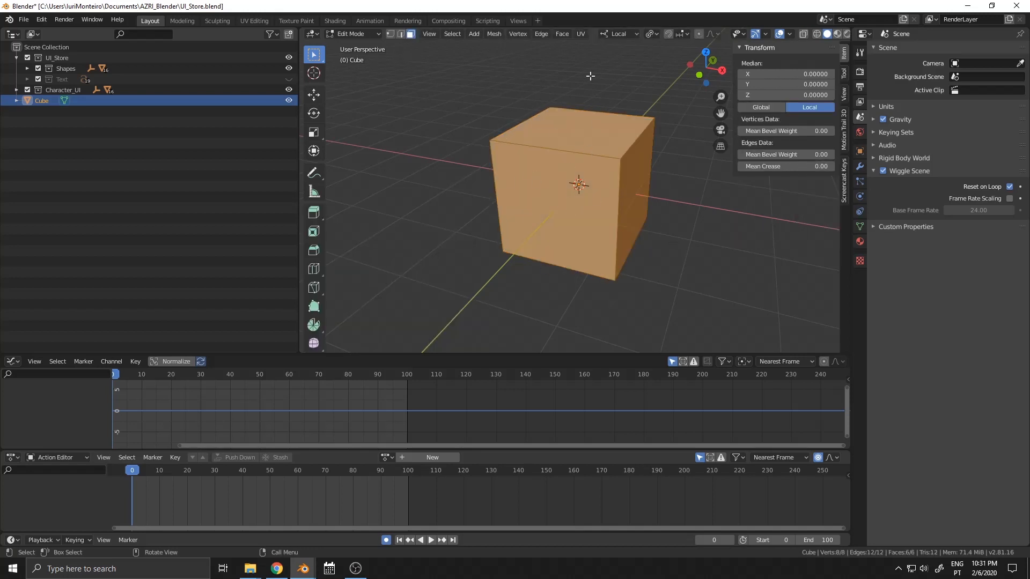
left_click(559, 36)
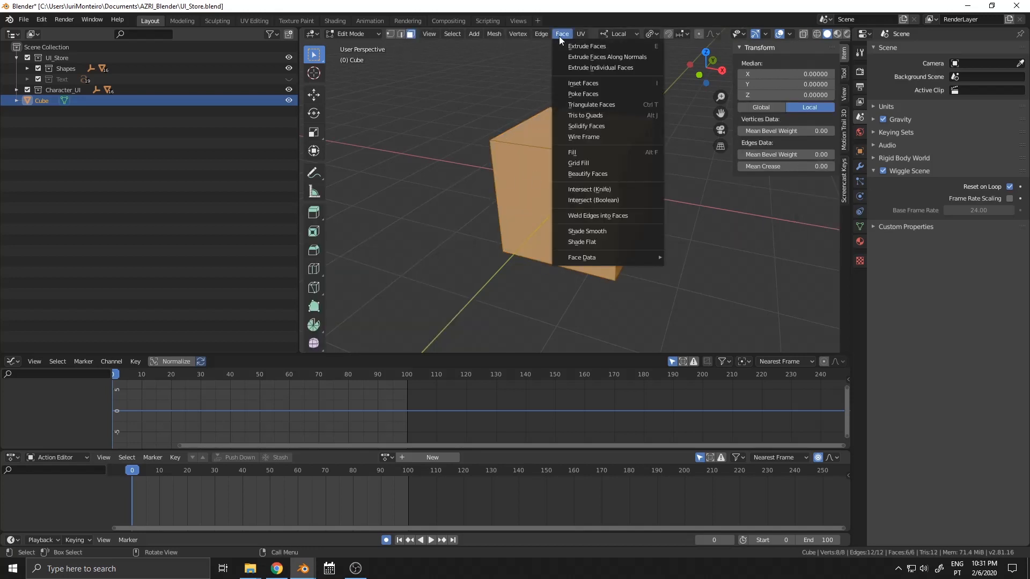
mouse_move(493, 33)
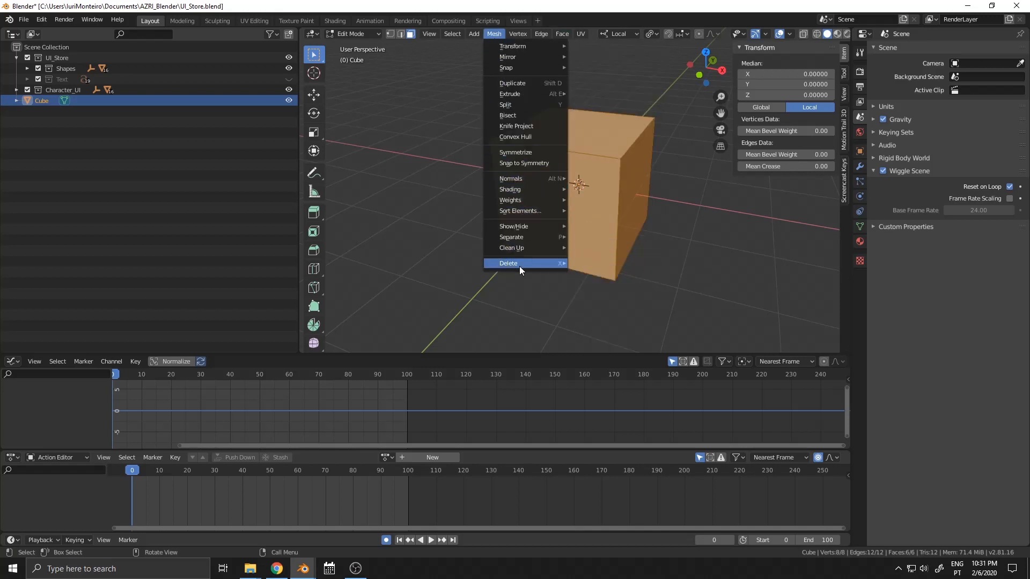
mouse_move(519, 265)
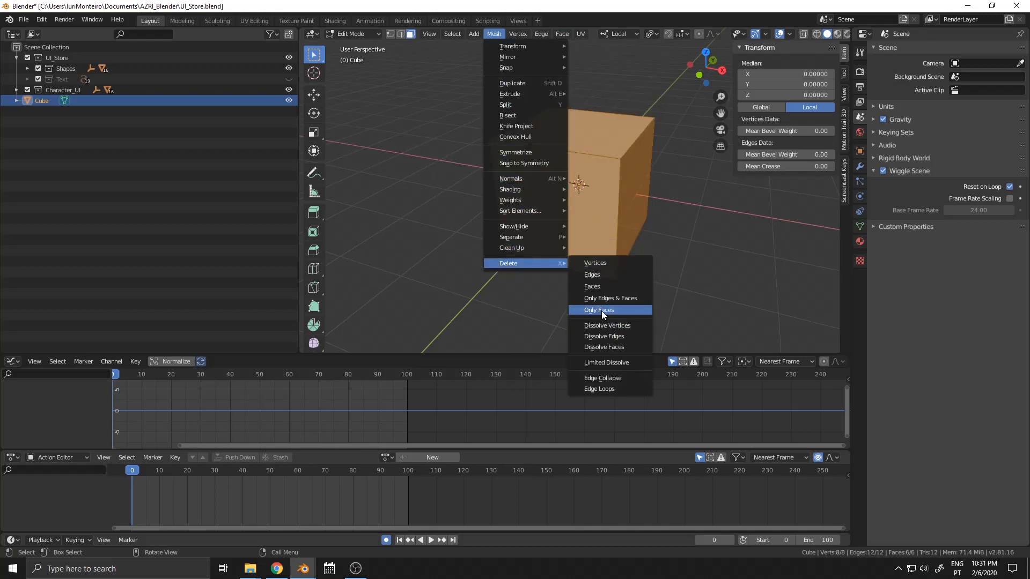
left_click(626, 312)
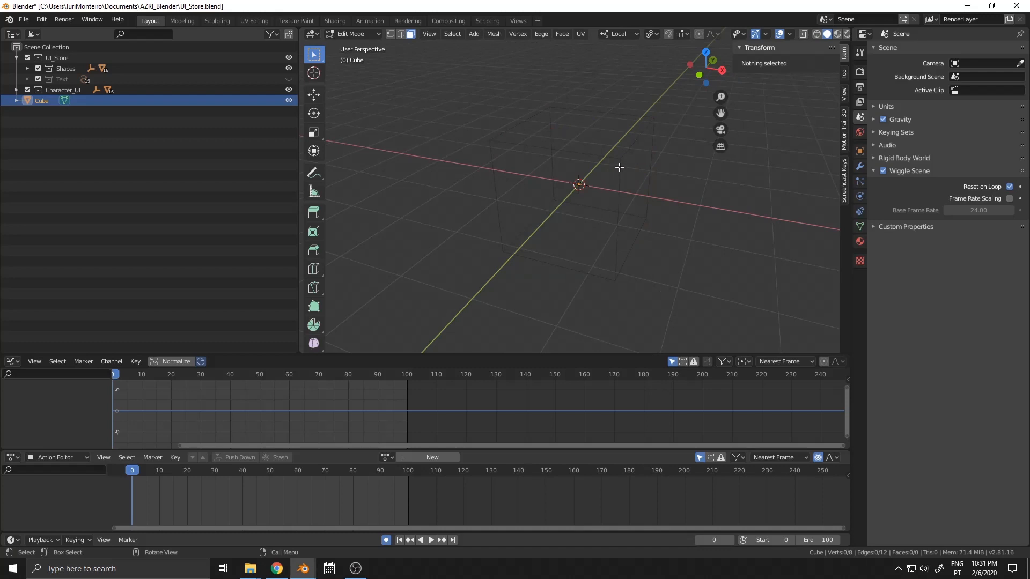
Step: Return to Object Mode, inspect the wireframe cube from another angle and delete it
key("ctrl+Tab")
left_click(450, 169)
left_click(448, 168)
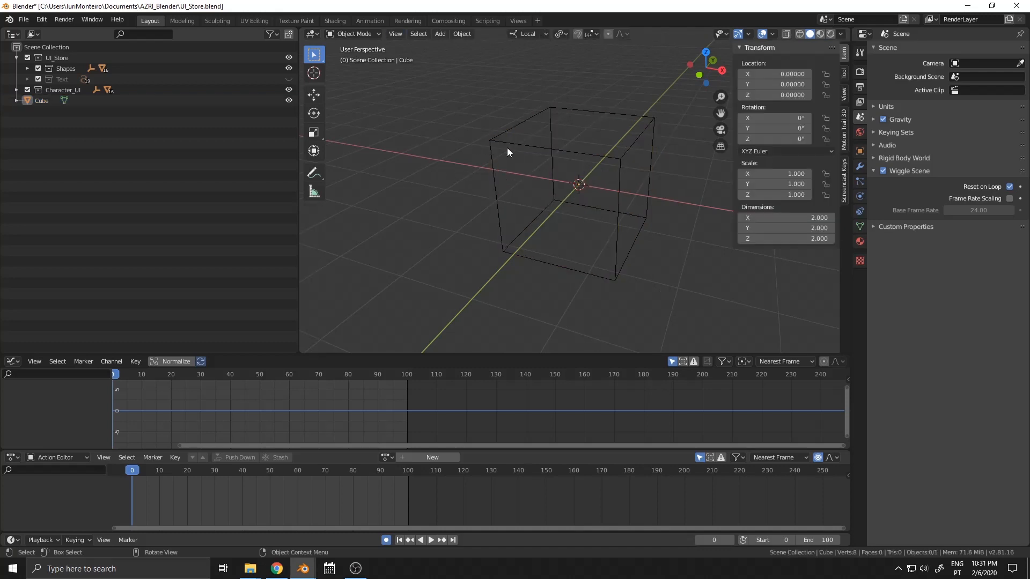
left_click(598, 150)
middle_click_drag(598, 150, 457, 200)
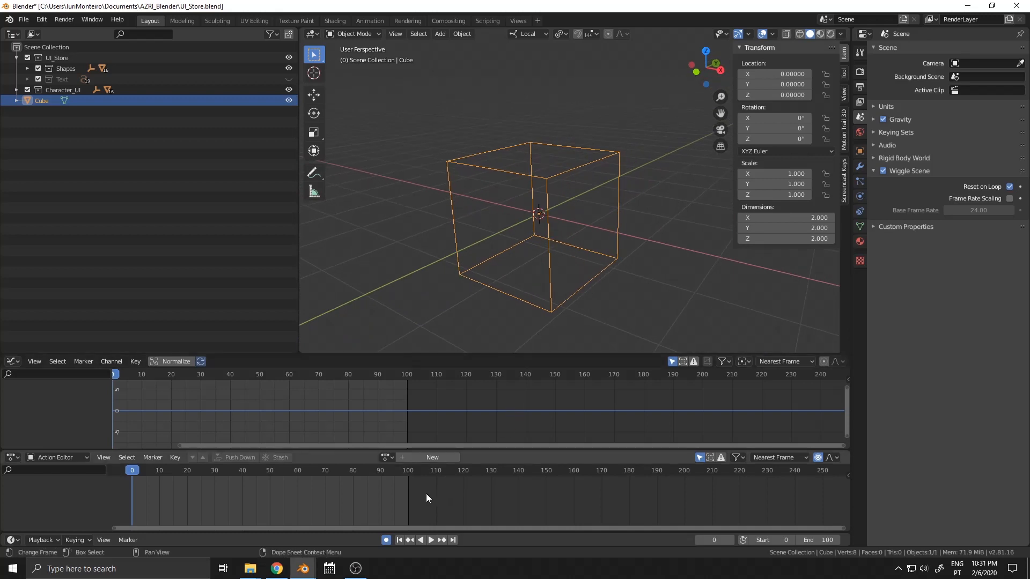
key("Delete")
Step: Add a text object at the world origin
key("shift+a")
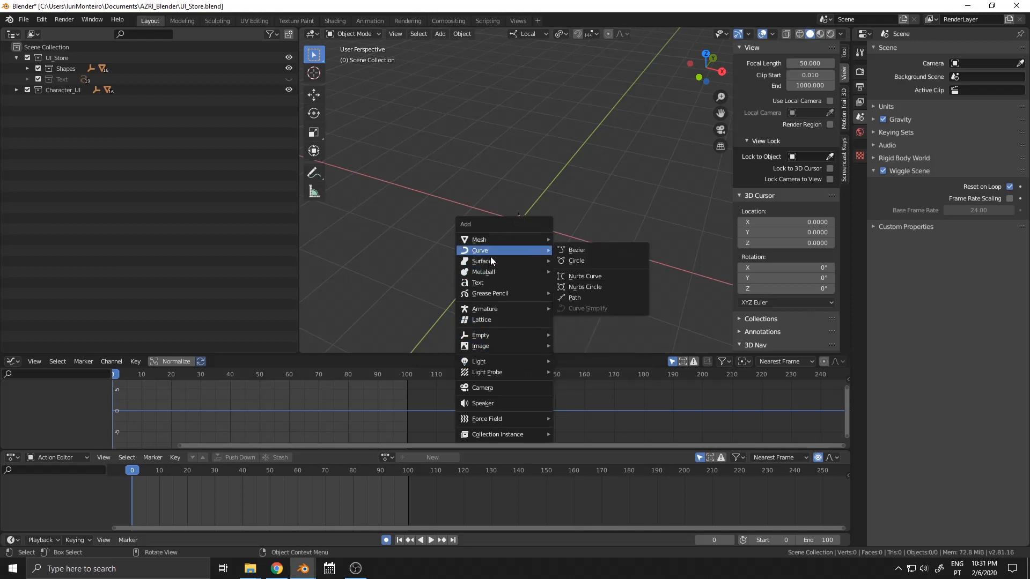
left_click(538, 283)
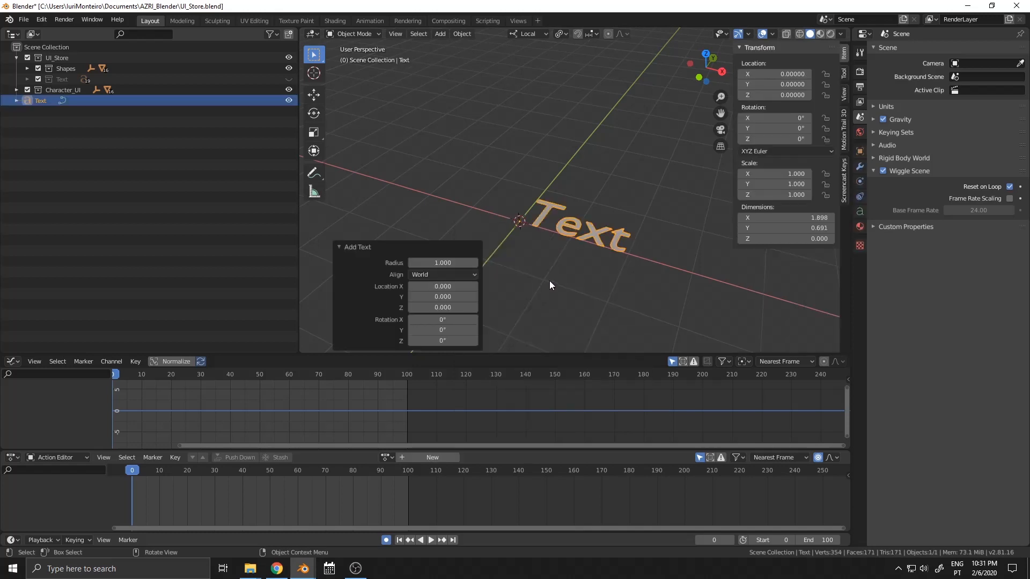
middle_click_drag(550, 282, 558, 256)
Step: Replace the text object's content with "UI Master" in Edit Mode and return to Object Mode
key("ctrl+Tab")
left_click(620, 257)
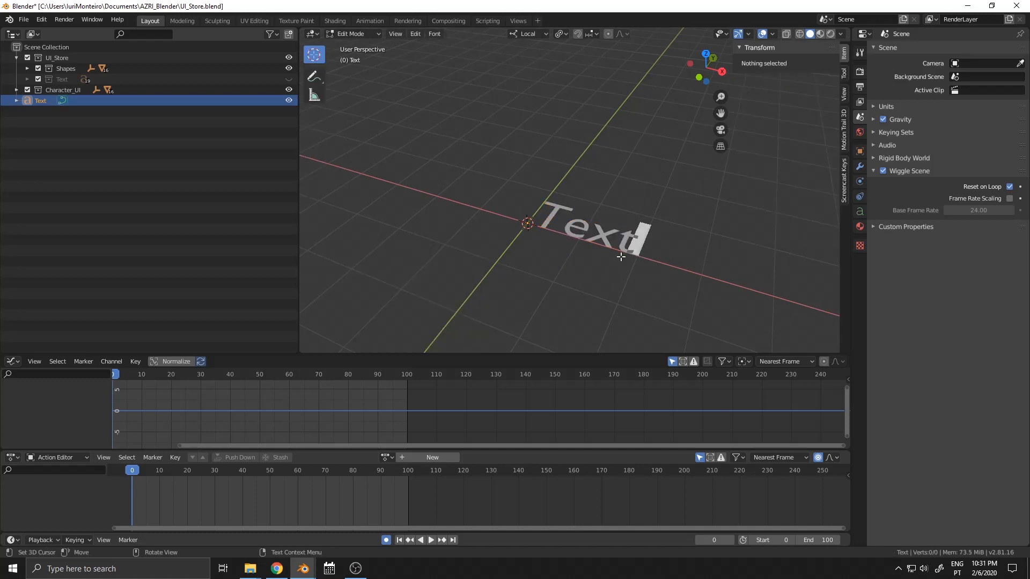
key("BackSpace")
key("BackSpace")
key("BackSpace")
key("BackSpace")
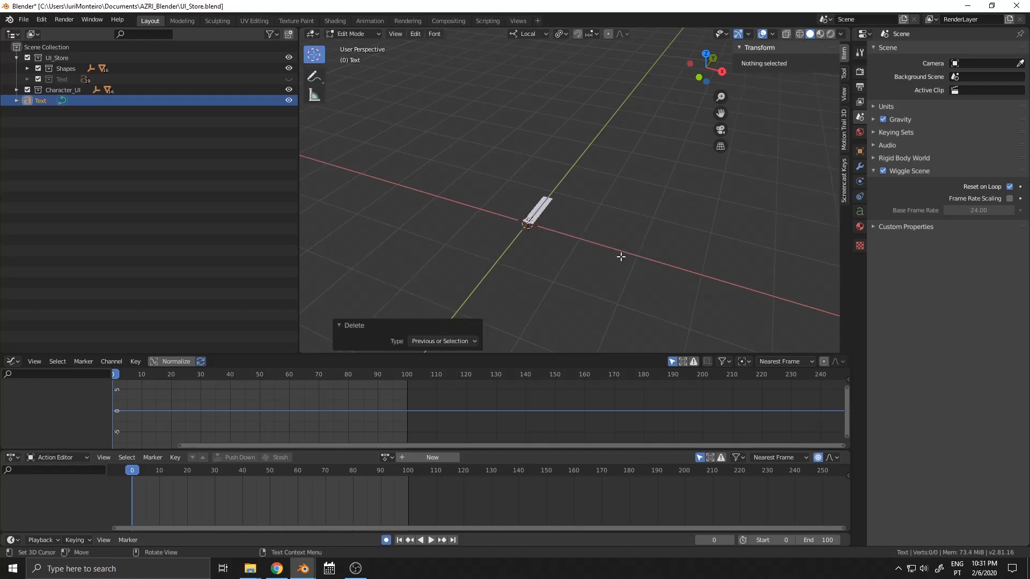
type("UI M")
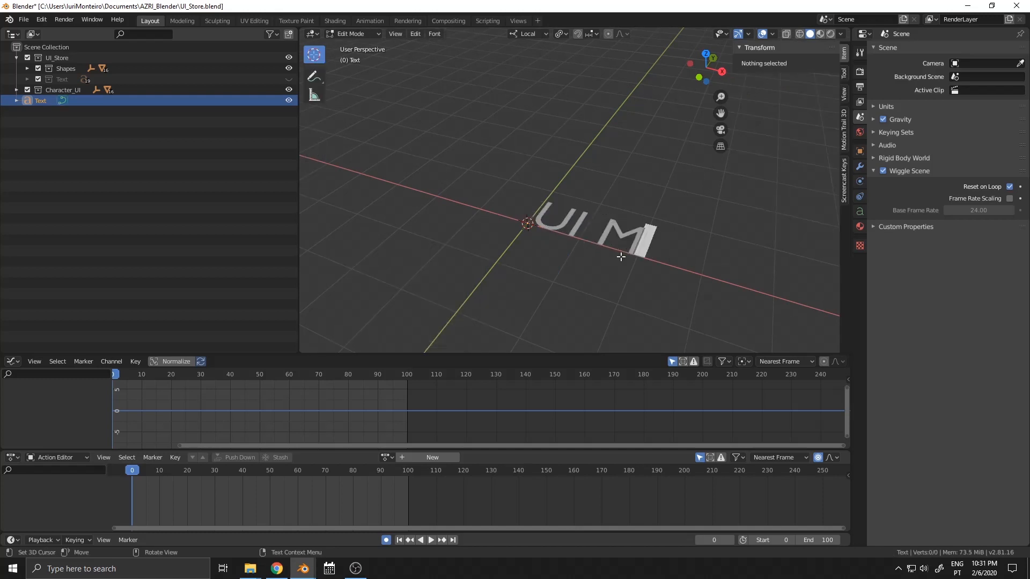
type("aster")
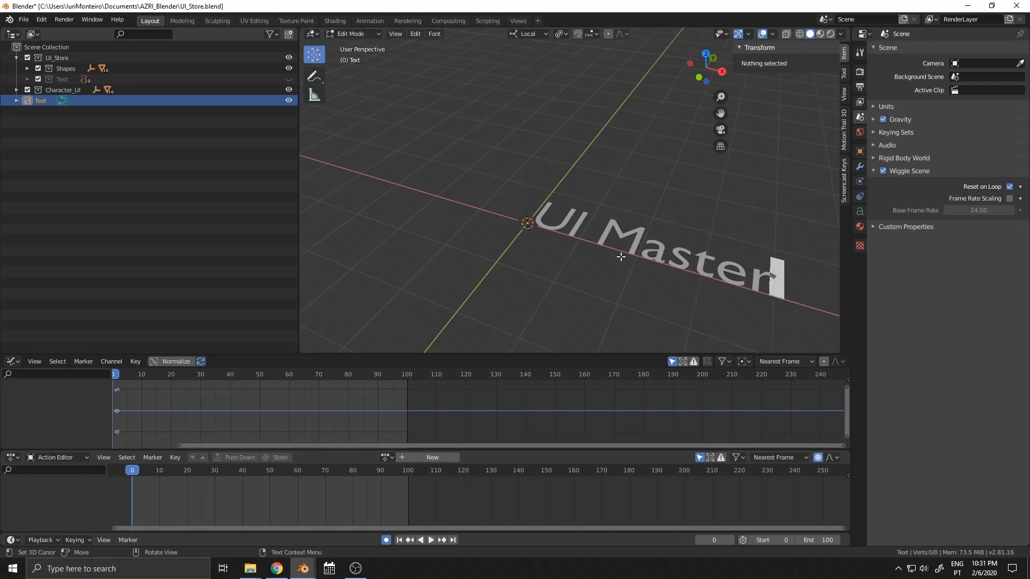
key("Home")
key("End")
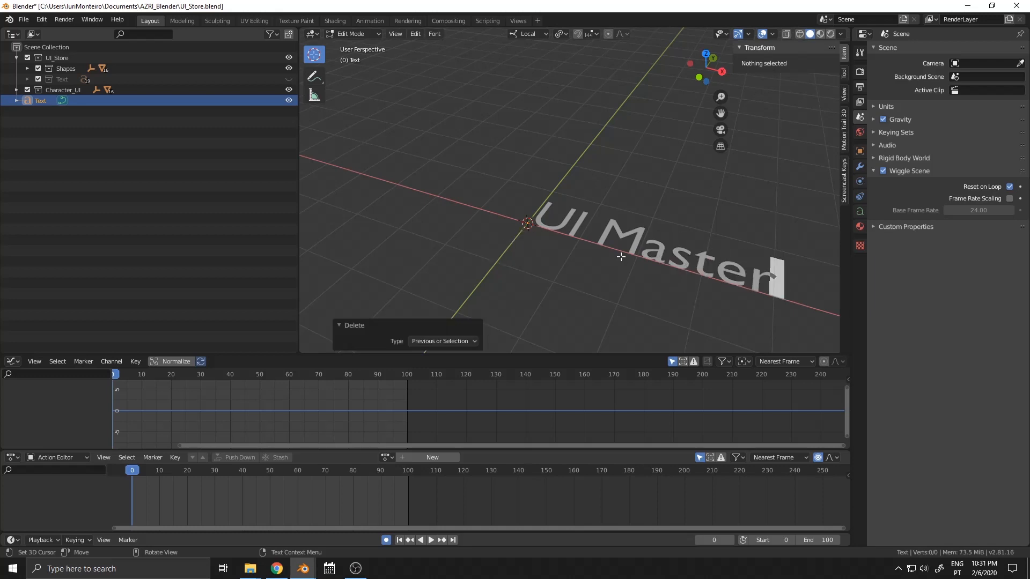
key("ctrl+Tab")
left_click(566, 253)
Step: Convert the "UI Master" text object to a curve
middle_click_drag(572, 245, 503, 209, "shift")
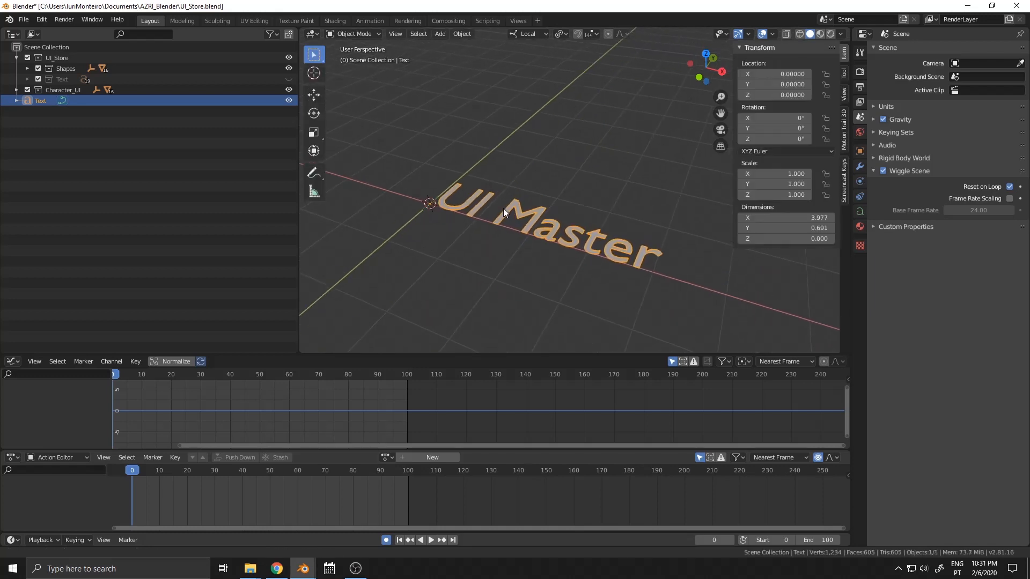
left_click(461, 34)
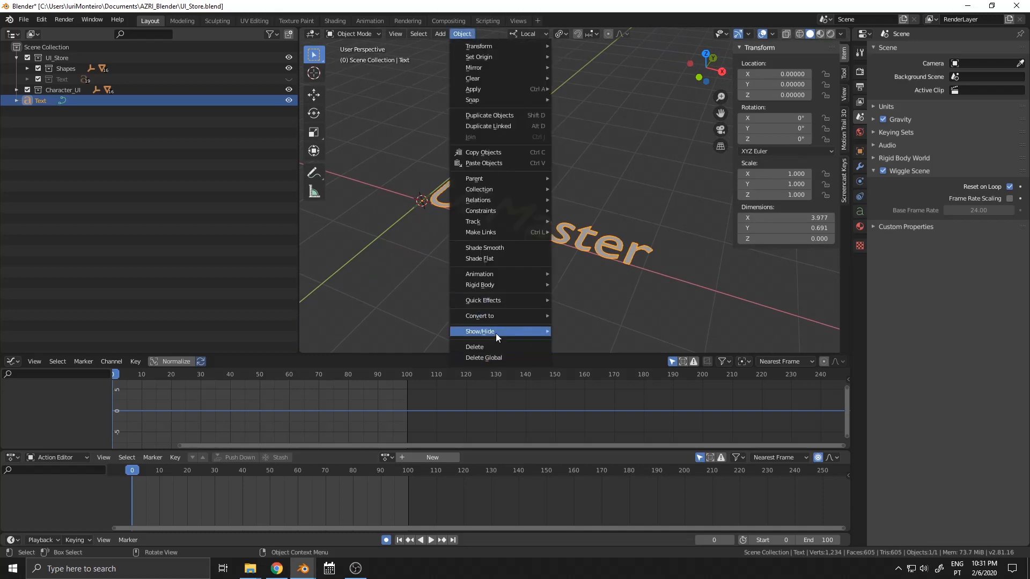
mouse_move(496, 317)
left_click(597, 316)
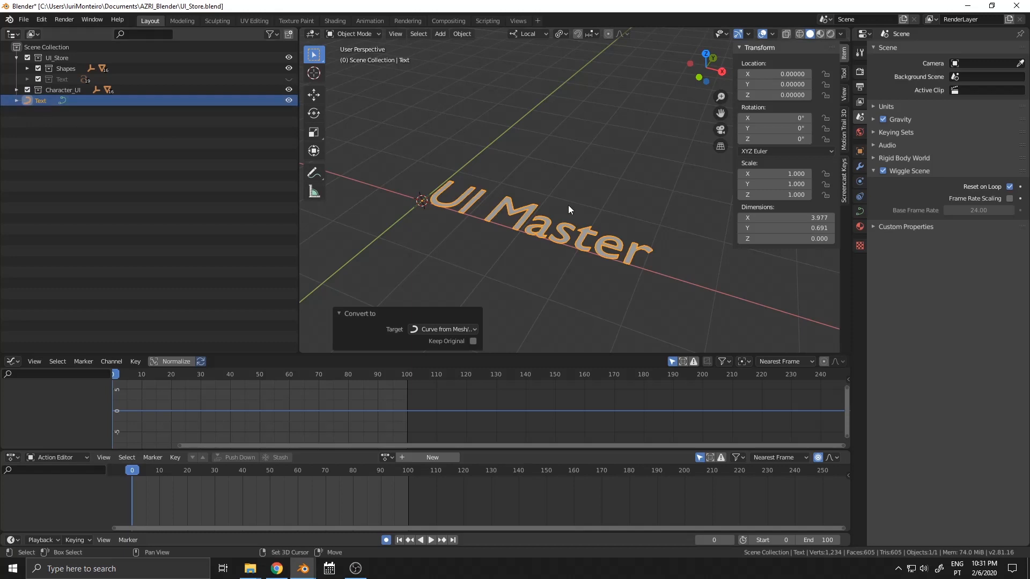
Step: Examine the converted curve's control points in Edit Mode, then return to Object Mode and deselect the curve
middle_click_drag(568, 205, 533, 193, "shift")
scroll(589, 268, "up", 3)
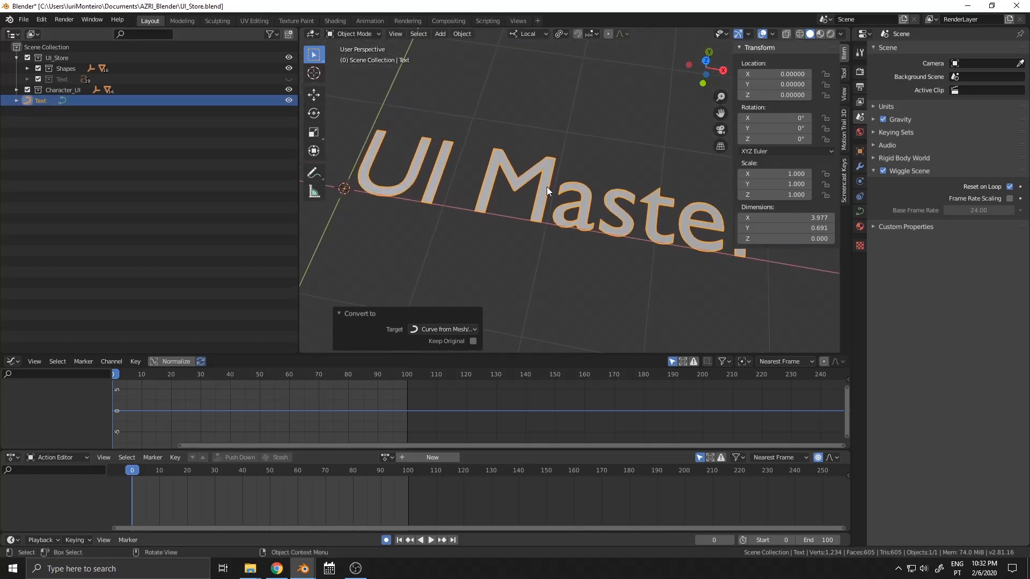
scroll(546, 187, "down", 3)
key("Tab")
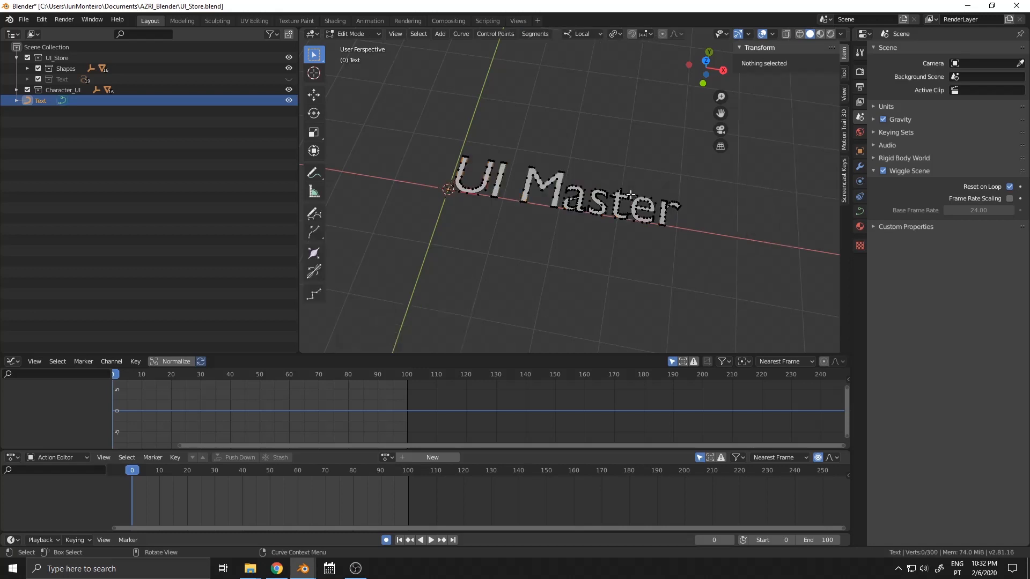
scroll(630, 194, "up", 6)
scroll(513, 221, "down", 5)
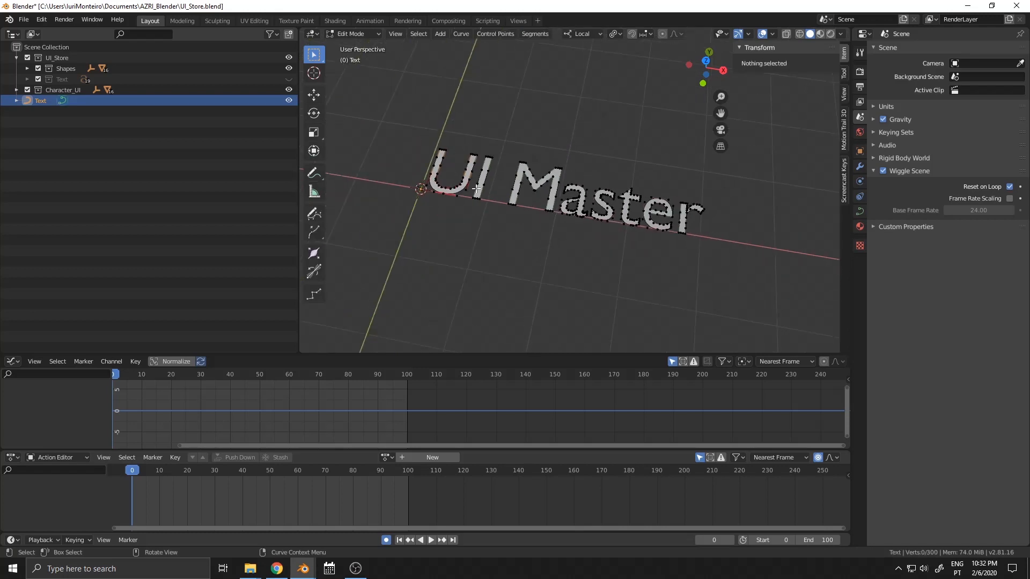
key("Tab")
left_click(475, 188)
left_click(553, 120)
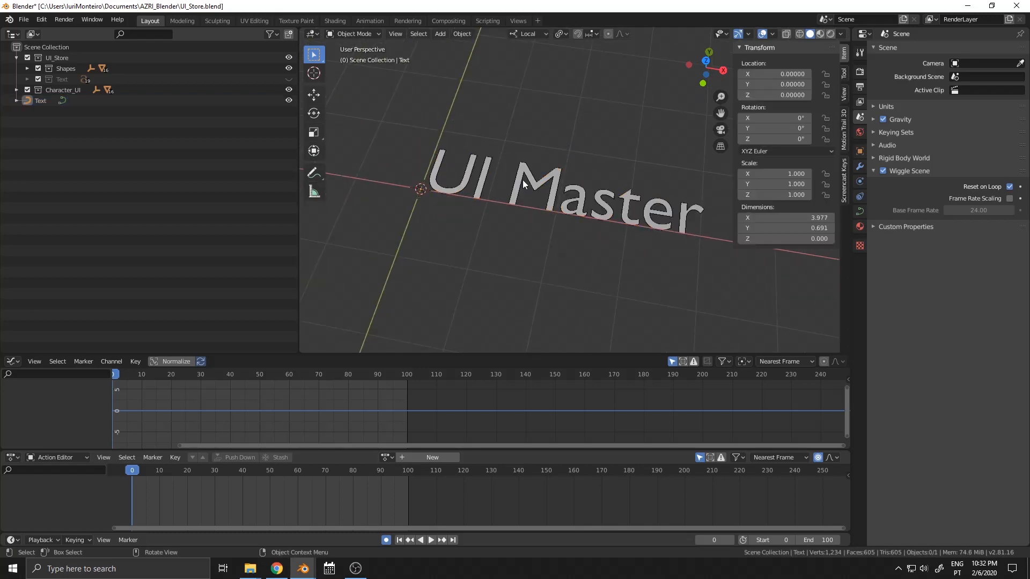
Step: Convert the "UI Master" curve to a mesh
left_click(523, 180)
left_click(463, 36)
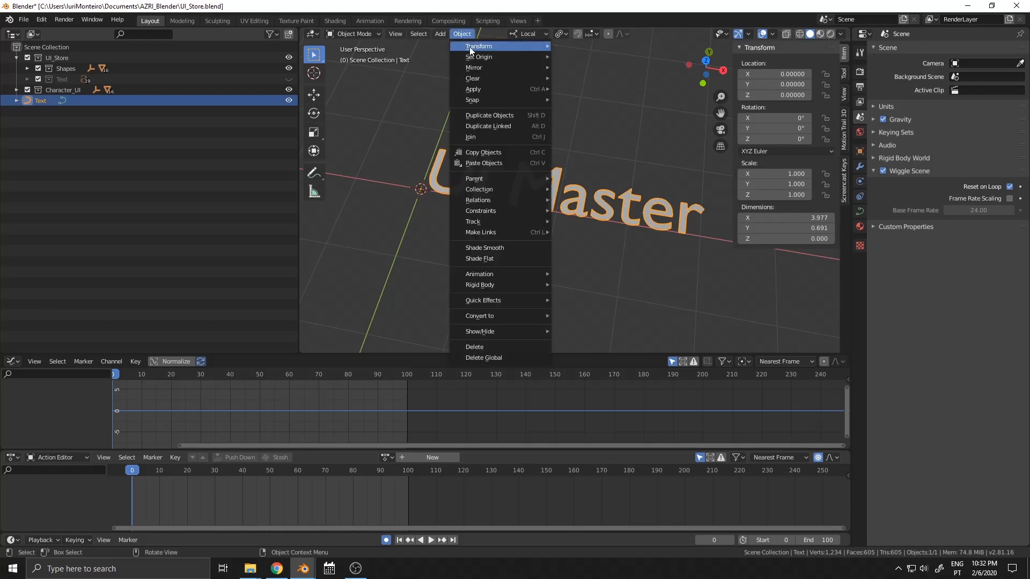
mouse_move(498, 315)
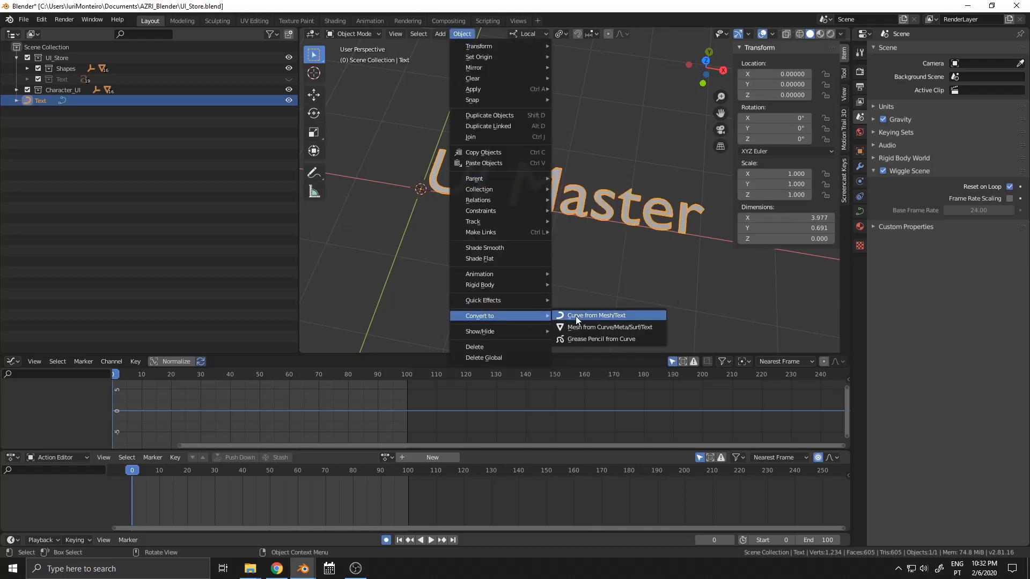
left_click(587, 327)
Step: Enter Edit Mode on the text mesh and delete only the faces of the letter I, keeping its edges
middle_click_drag(484, 207, 494, 199, "shift")
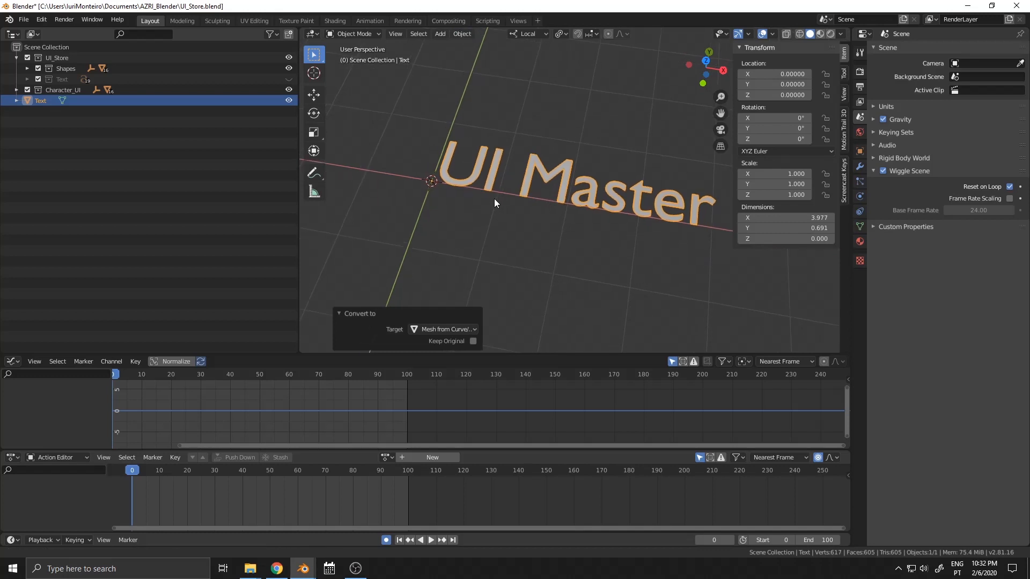
scroll(591, 182, "up", 2)
key("ctrl+Tab")
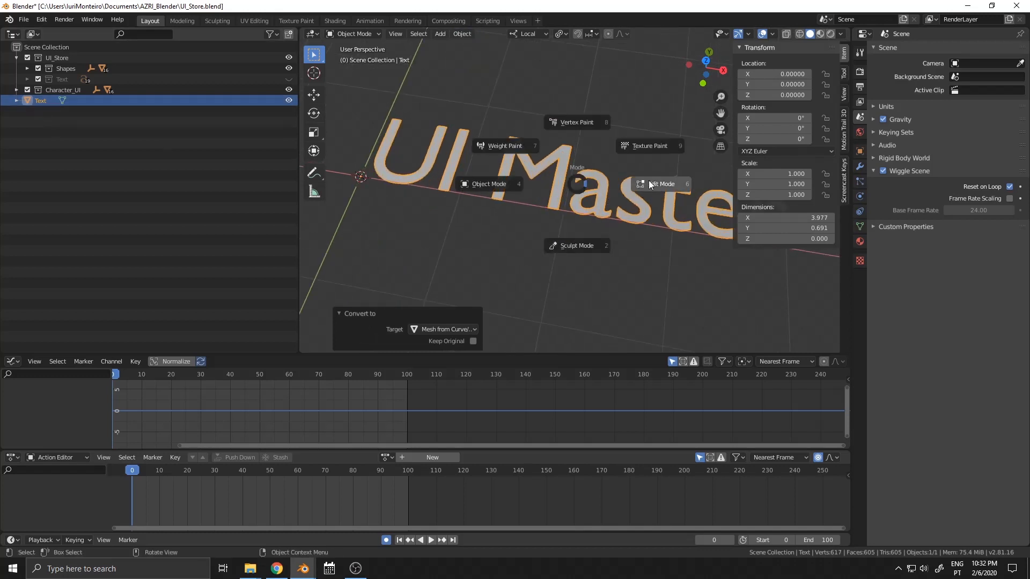
left_click(652, 184)
scroll(549, 155, "up", 5)
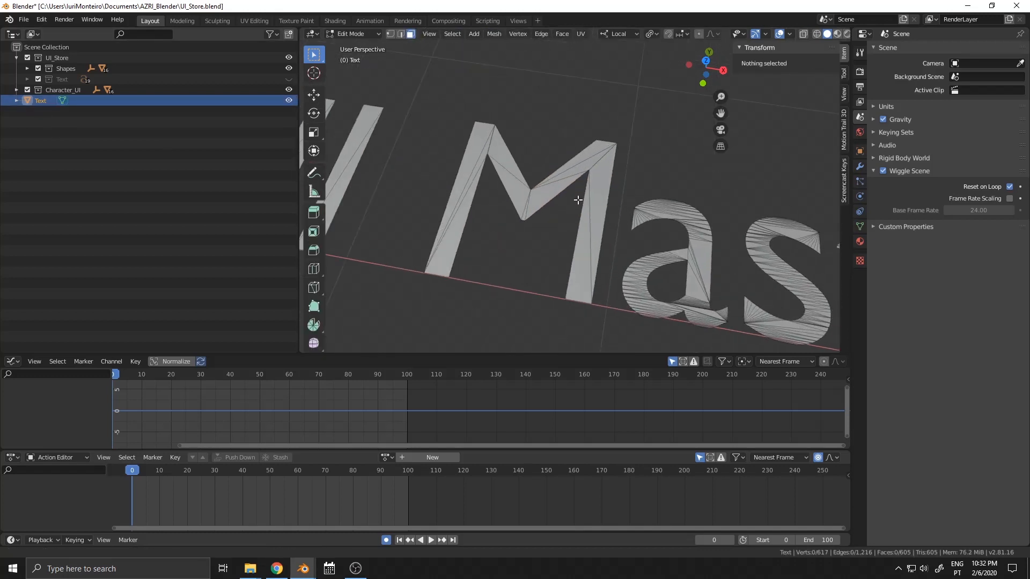
middle_click_drag(453, 212, 574, 196, "shift")
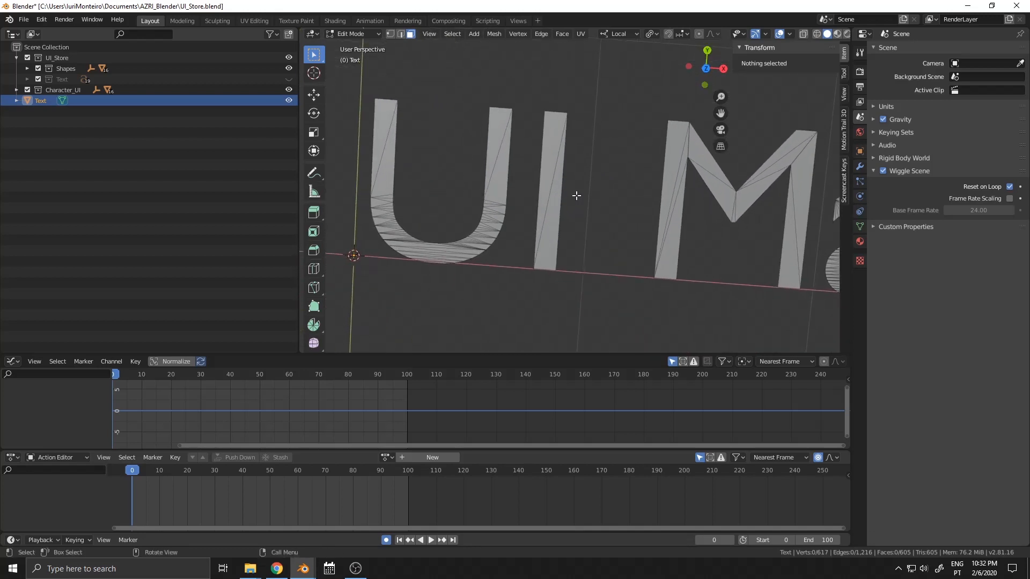
left_click_drag(567, 110, 533, 259)
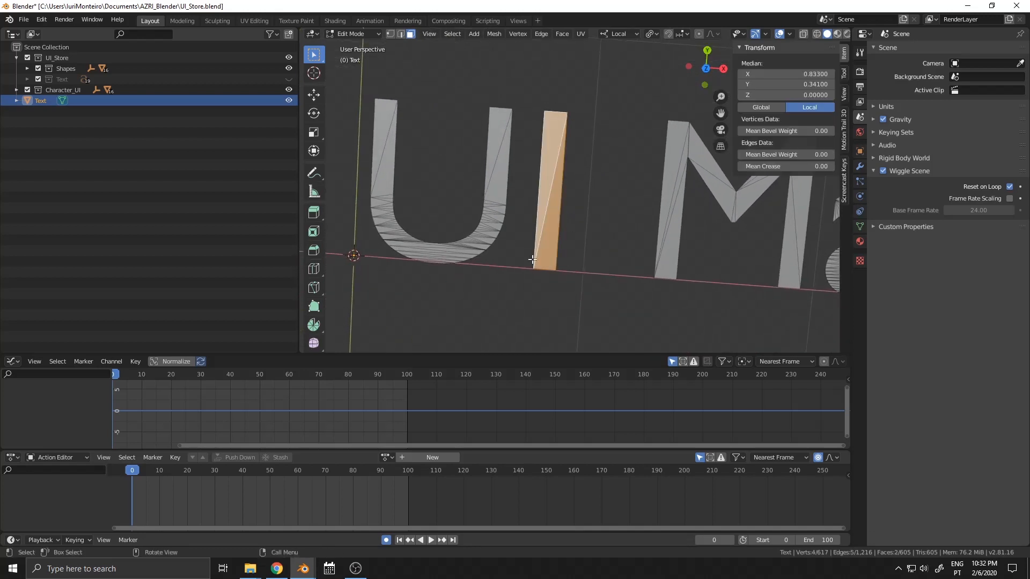
left_click(563, 33)
mouse_move(605, 257)
left_click(491, 34)
mouse_move(531, 263)
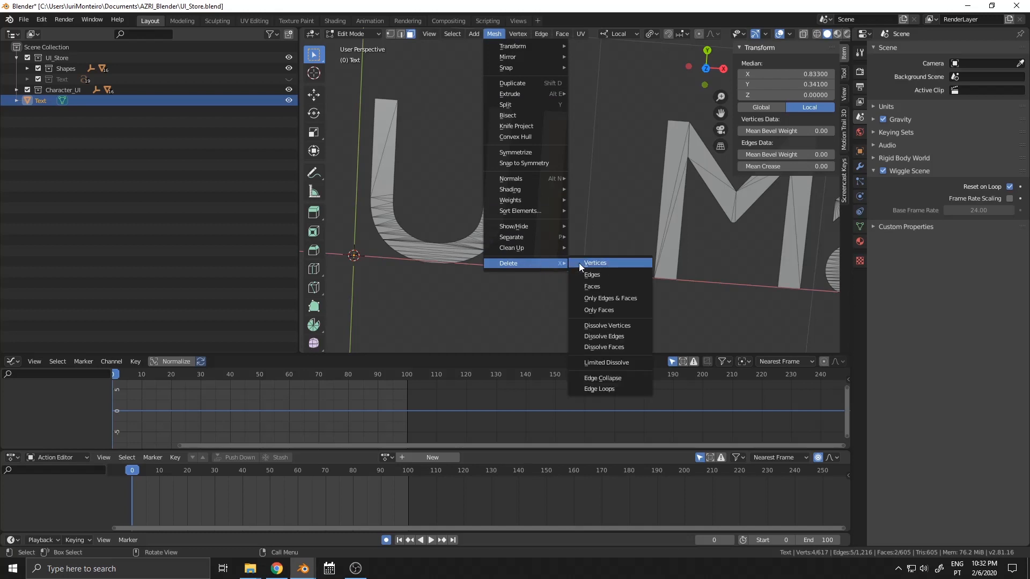
left_click(599, 310)
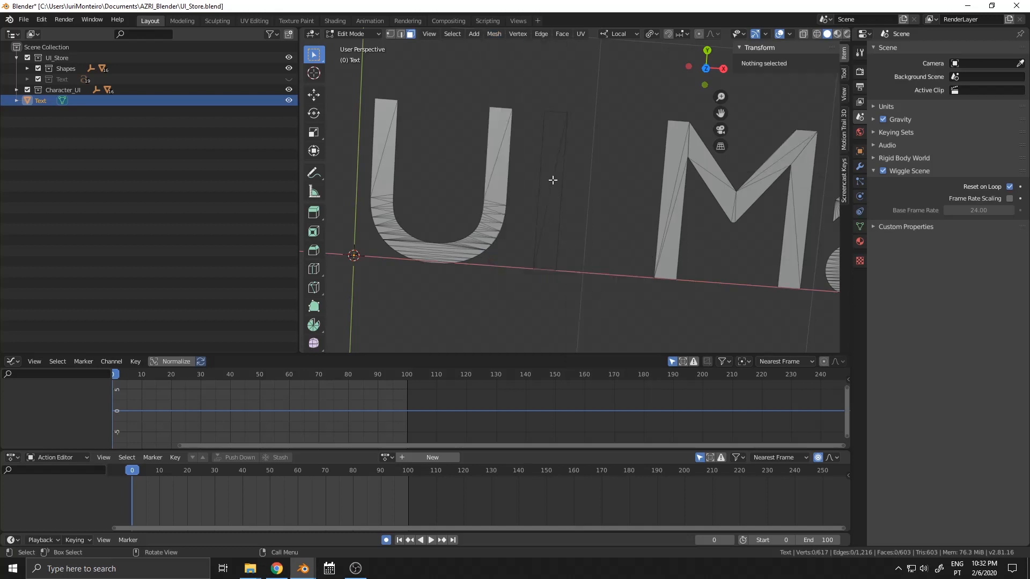
Step: Delete the diagonal edge across the letter I in edge select mode, leaving only its outline
left_click(401, 34)
left_click(552, 179)
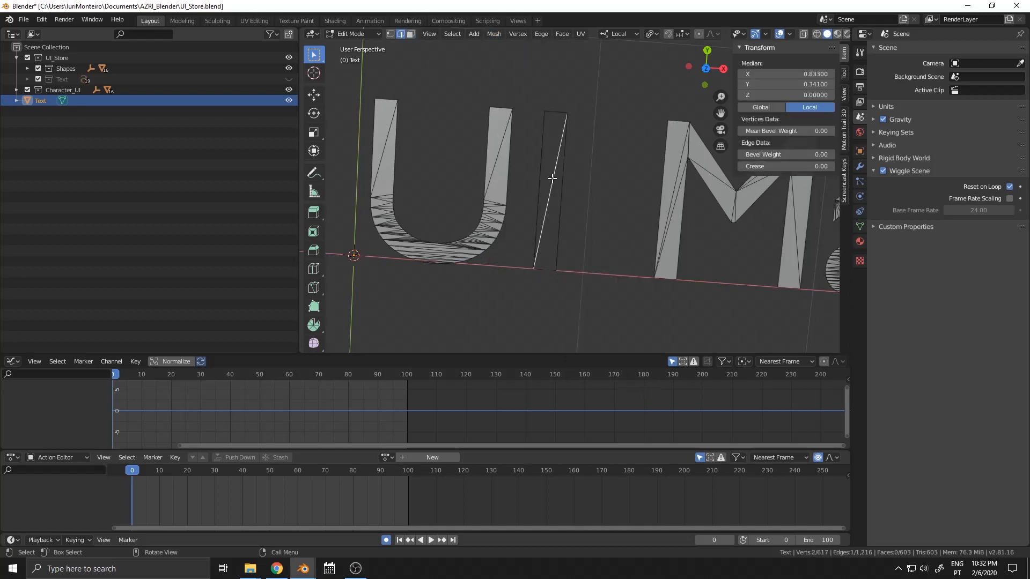
key("x")
left_click(552, 179)
key("ctrl+z")
key("x")
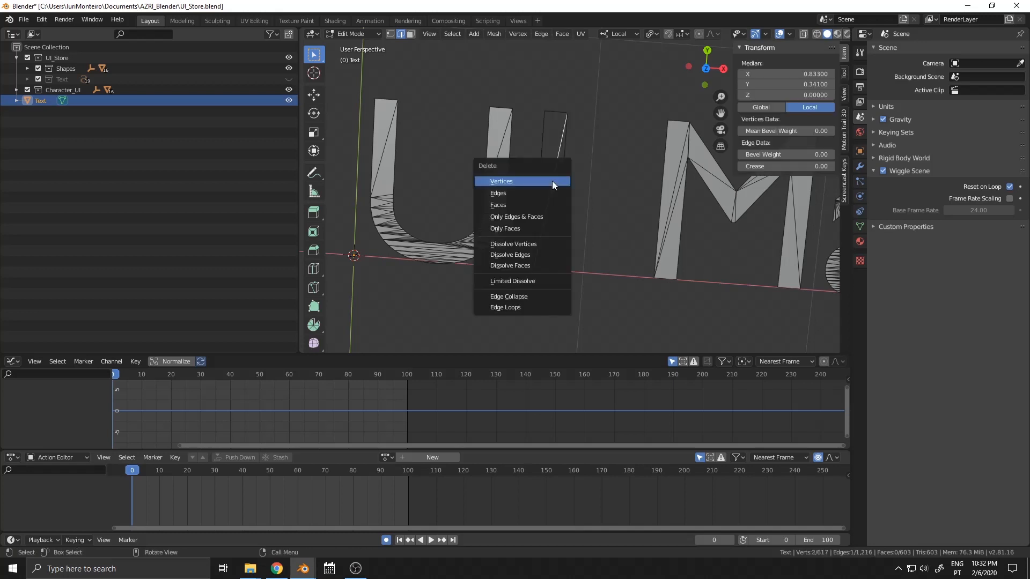
left_click(539, 194)
scroll(570, 194, "up", 1)
scroll(537, 178, "up", 2)
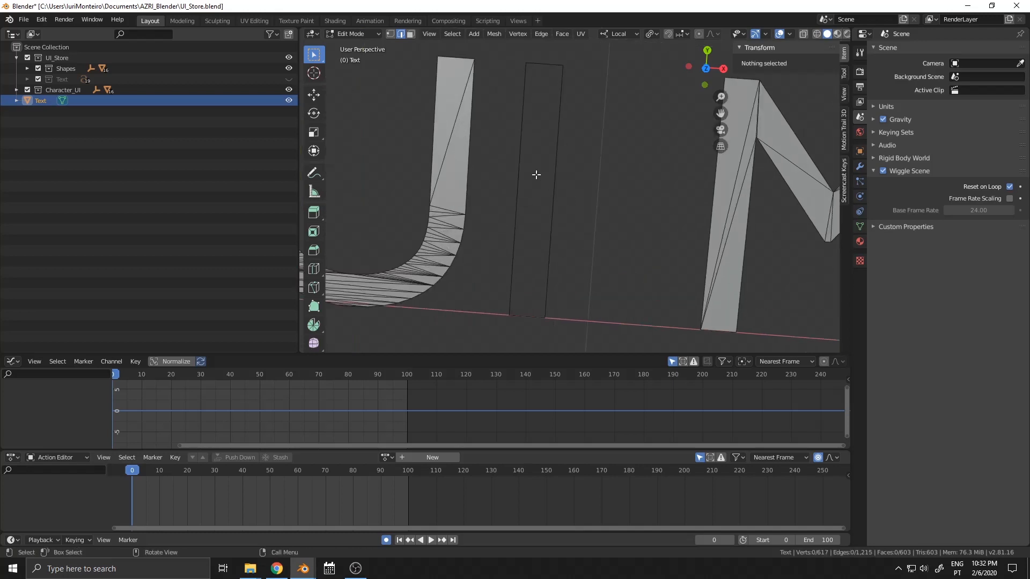
Step: Return to Object Mode, deselect the text mesh and inspect the outlined letter I from another angle
key("ctrl+Tab")
left_click(482, 176)
scroll(571, 150, "down", 3)
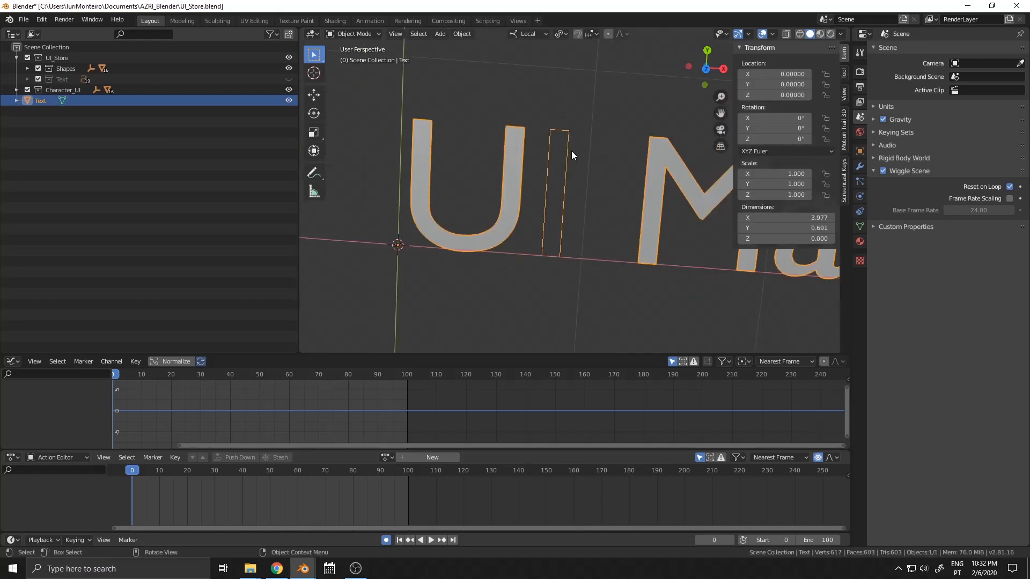
left_click(597, 163)
middle_click_drag(598, 163, 536, 169)
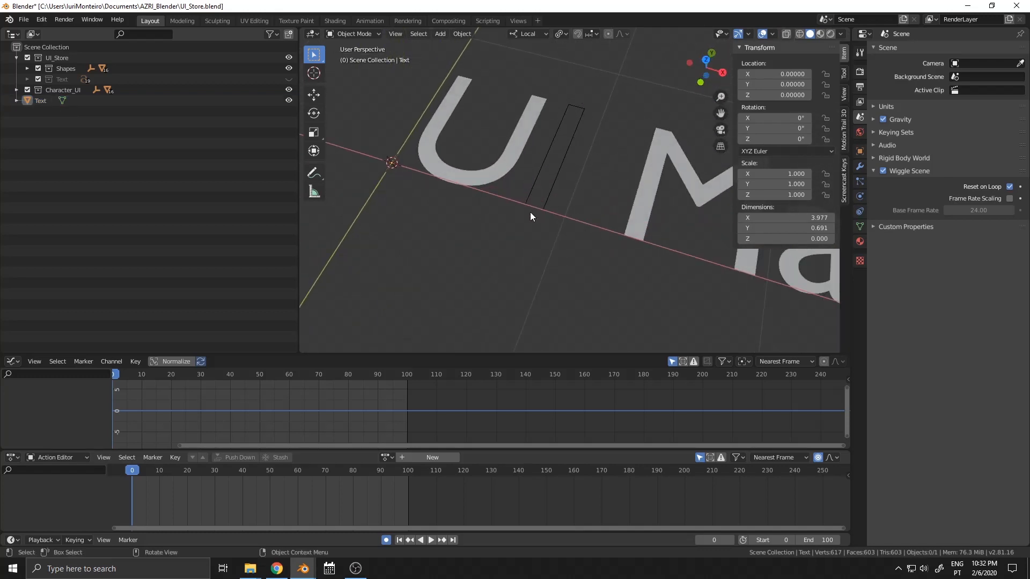
scroll(531, 209, "down", 4)
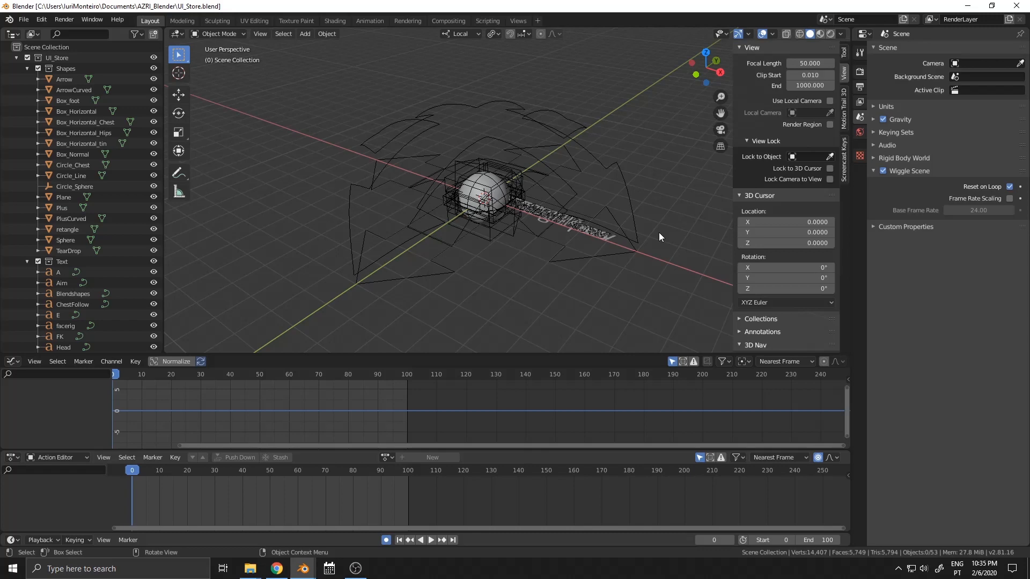
Step: Switch to Chrome to look over the posts on the creator's Patreon page, then switch back to Blender
left_click(277, 569)
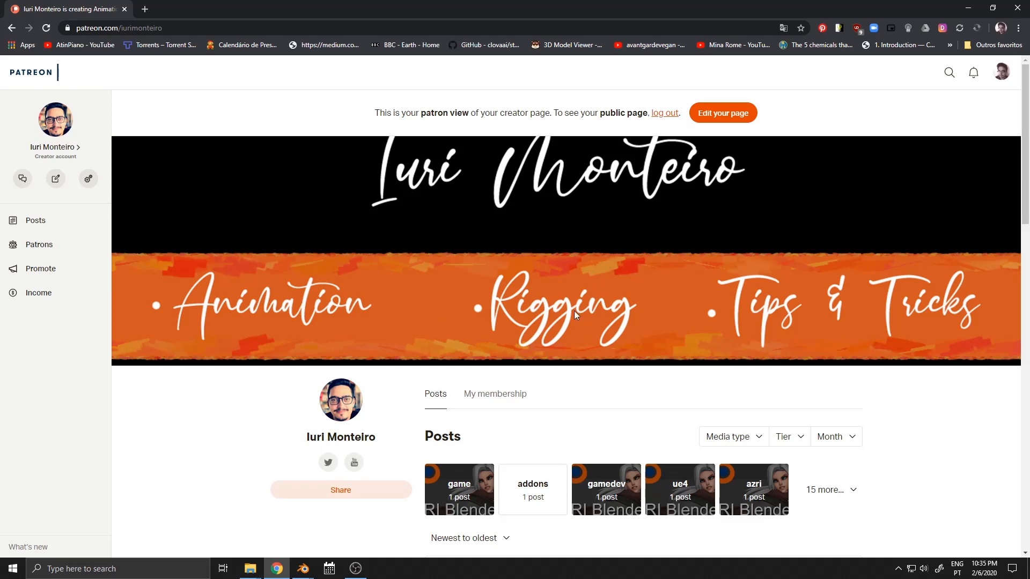
scroll(575, 313, "down", 2)
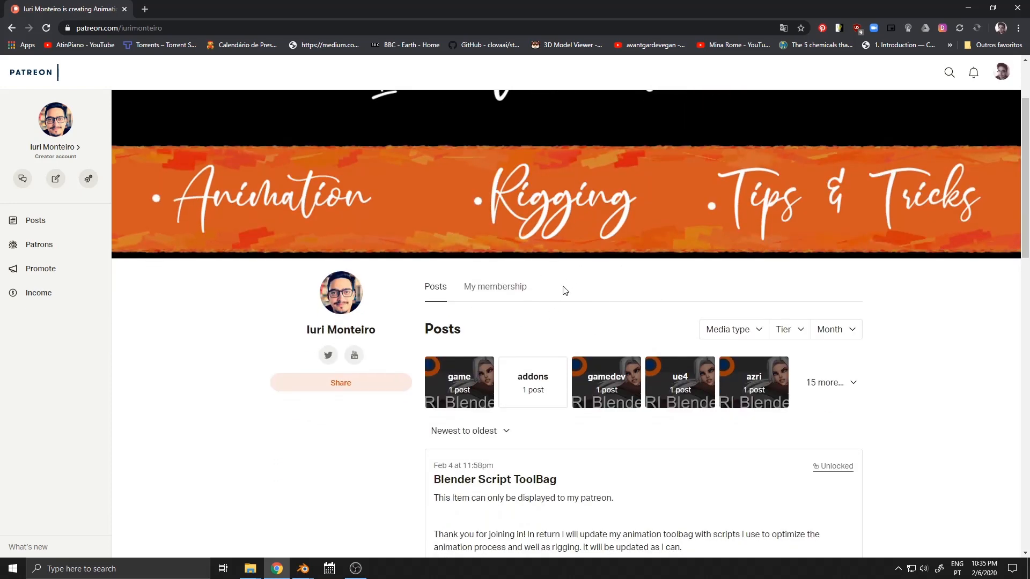
key("alt+Tab")
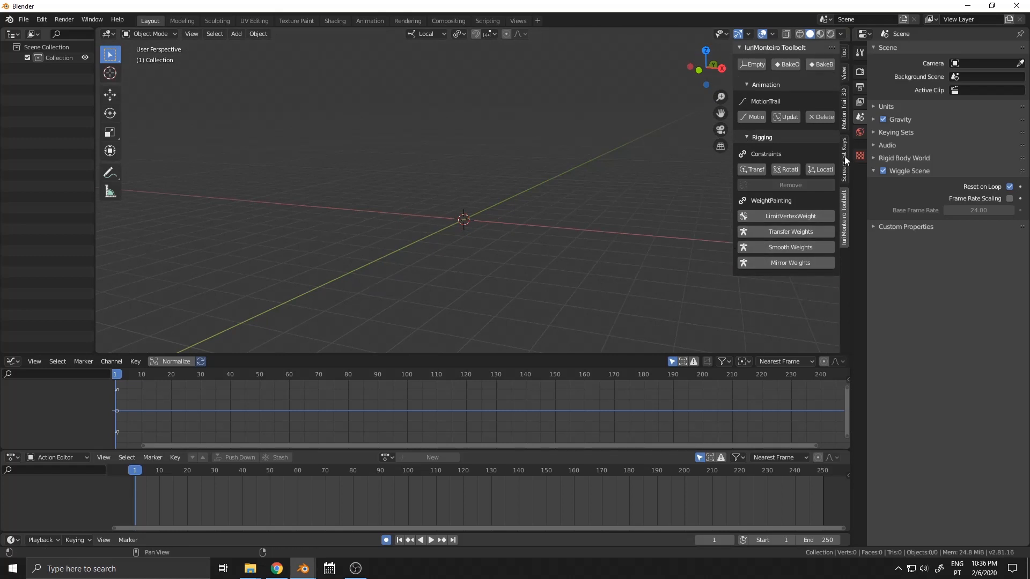
Step: Add an armature at the world origin
middle_click_drag(526, 144, 548, 167)
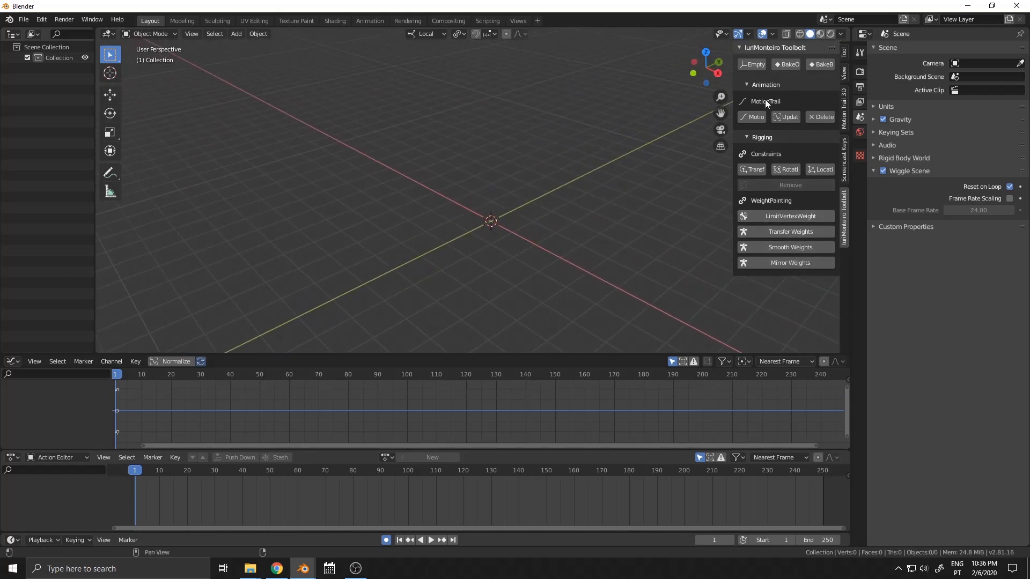
middle_click_drag(593, 176, 529, 186)
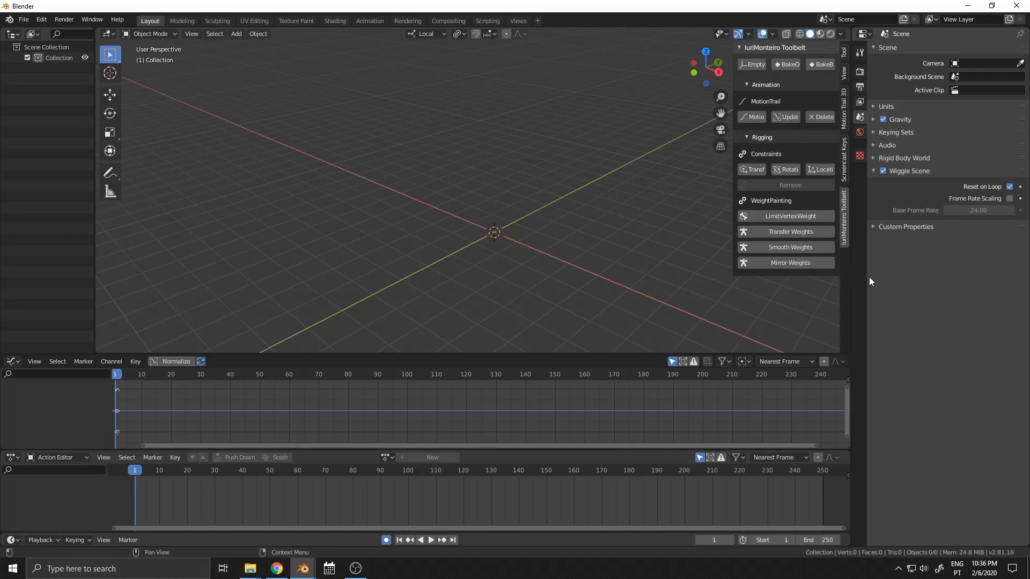
middle_click_drag(538, 243, 543, 232)
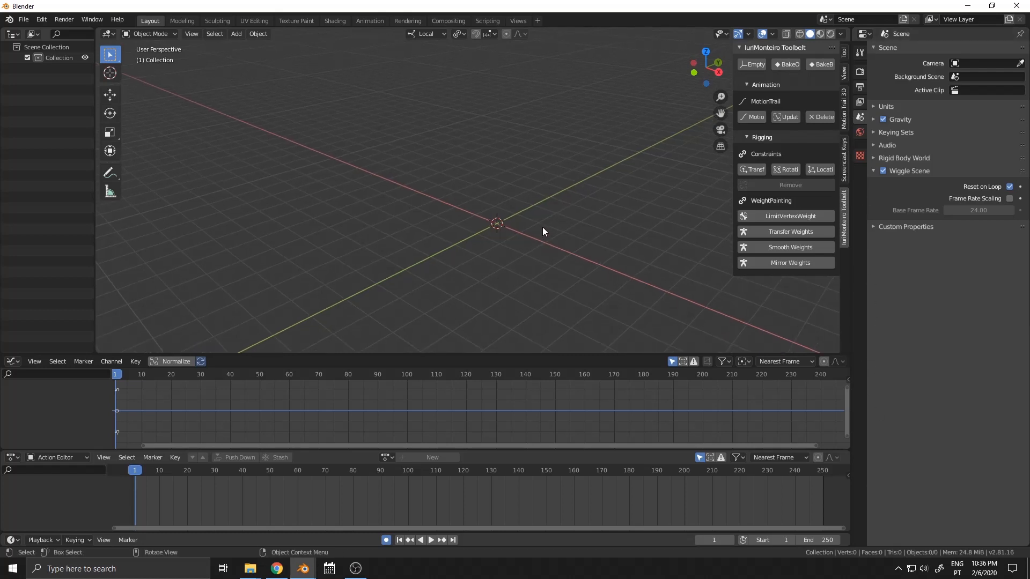
key("shift+a")
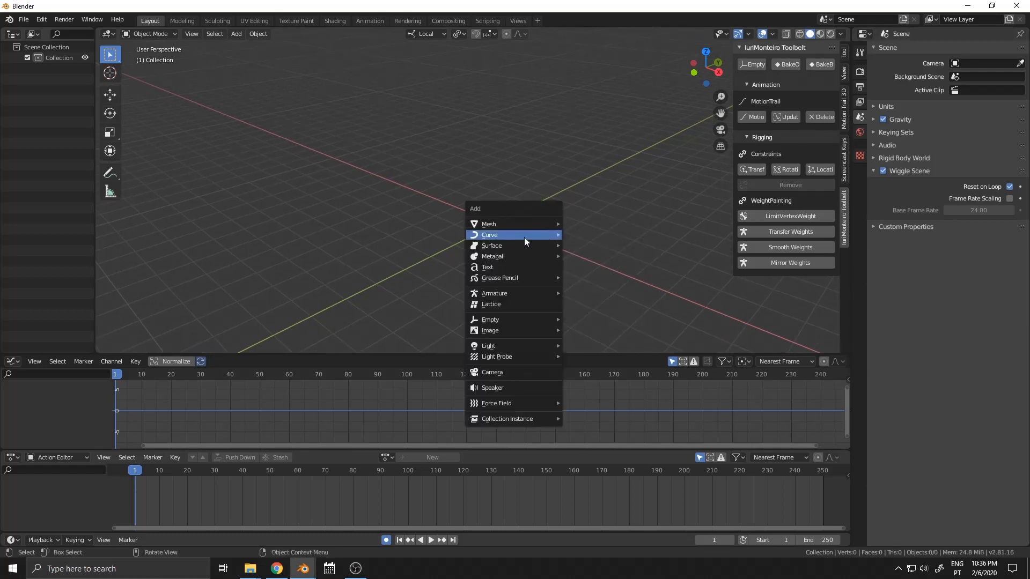
mouse_move(510, 321)
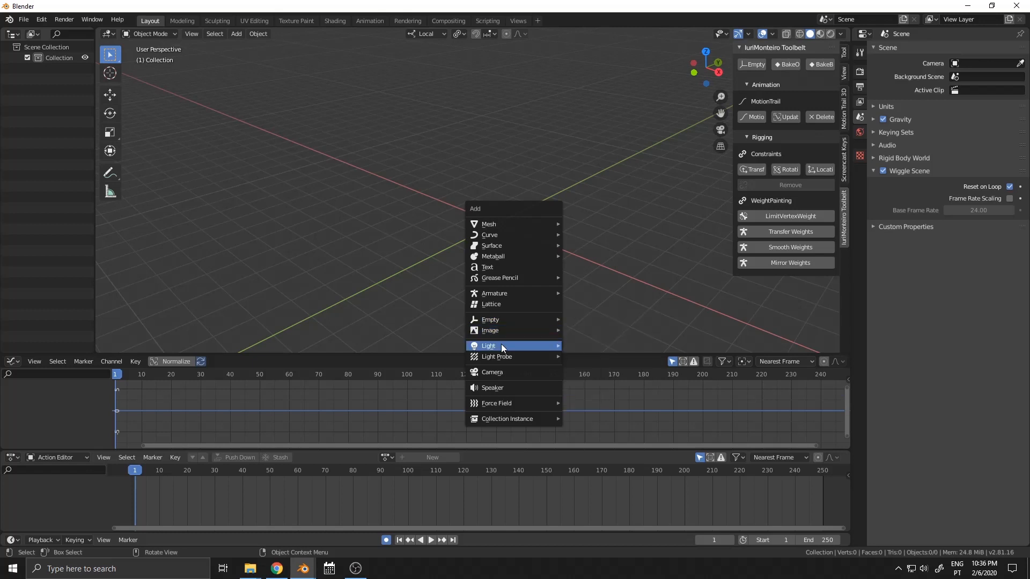
mouse_move(507, 293)
left_click(594, 292)
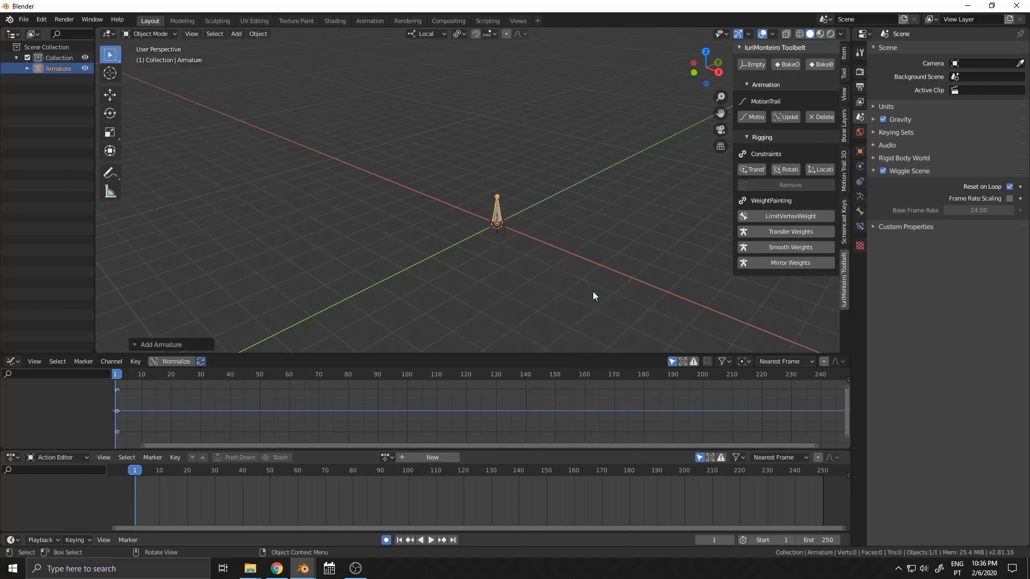
Step: Switch the armature to Pose Mode and move its bone up and away from the world origin
scroll(516, 226, "up", 4)
key("ctrl+Tab")
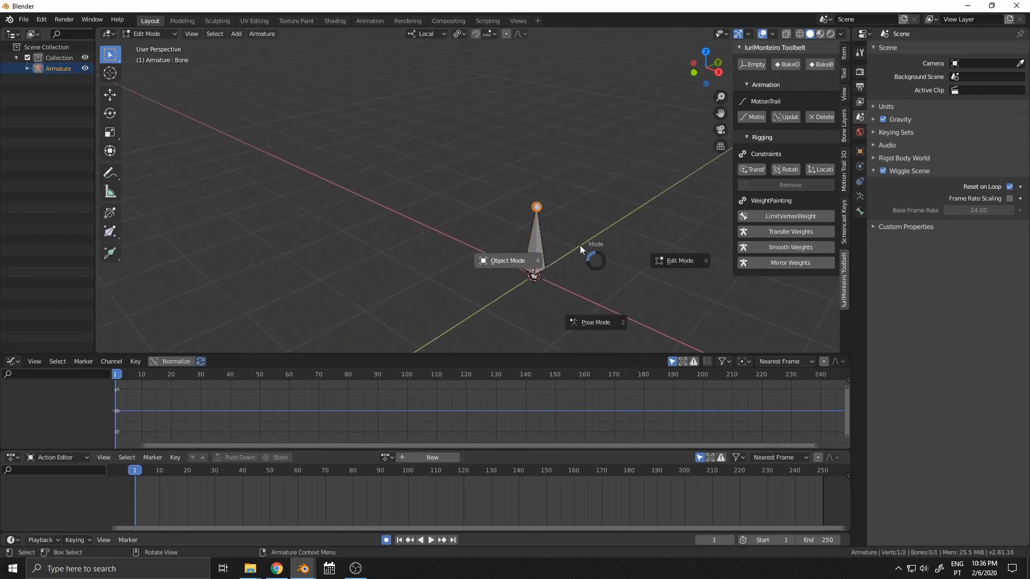
left_click(596, 319)
mouse_move(533, 239)
middle_mouse_down()
mouse_move(619, 248)
mouse_move(549, 245)
middle_mouse_up()
scroll(612, 248, "down", 3)
key("g")
left_click(610, 147)
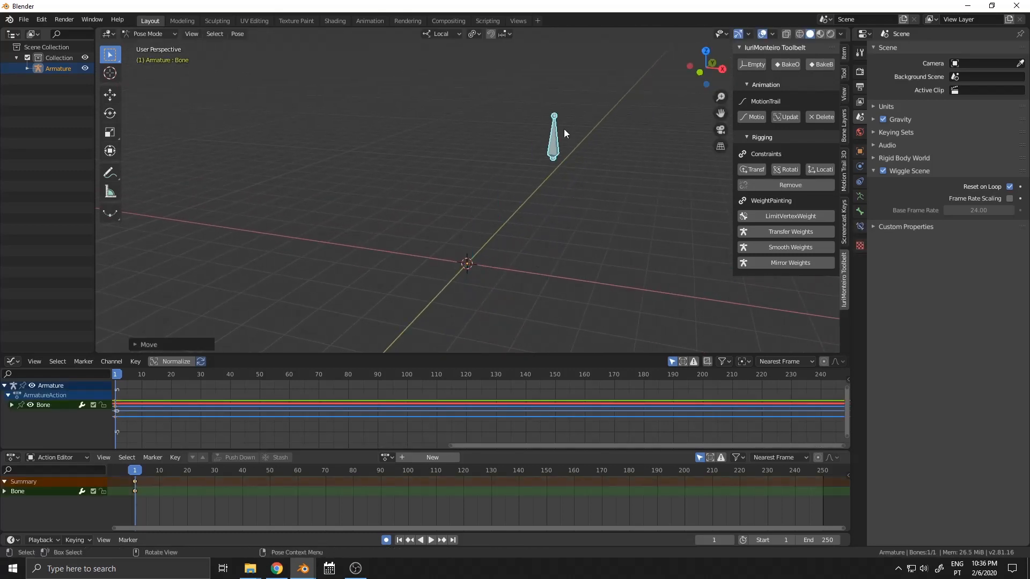
Step: Reselect the bone, try snapping it to the 3D cursor, and undo the snap
middle_click_drag(579, 153, 564, 160, "shift")
left_click(578, 189)
left_click(537, 143)
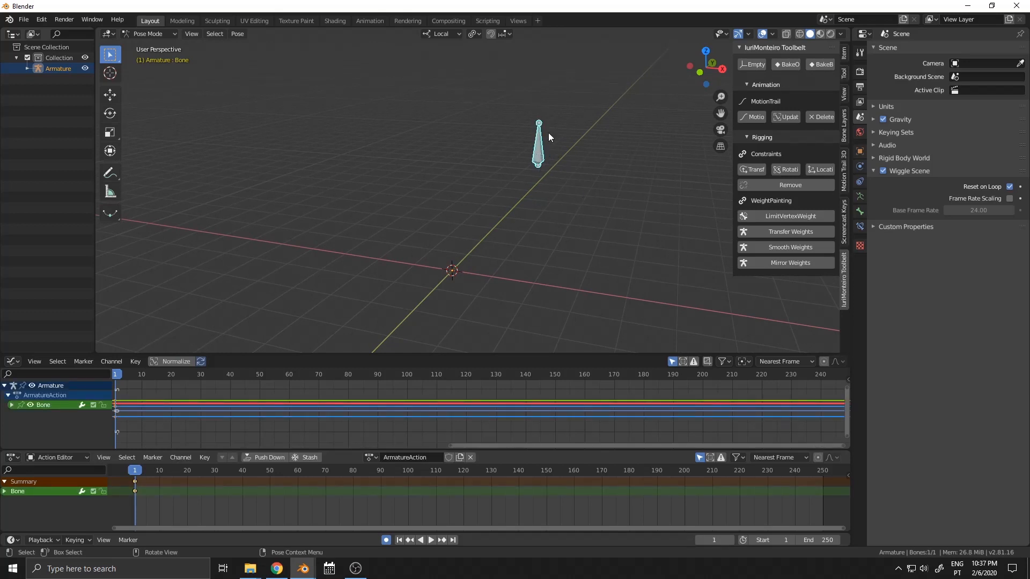
key("shift+s")
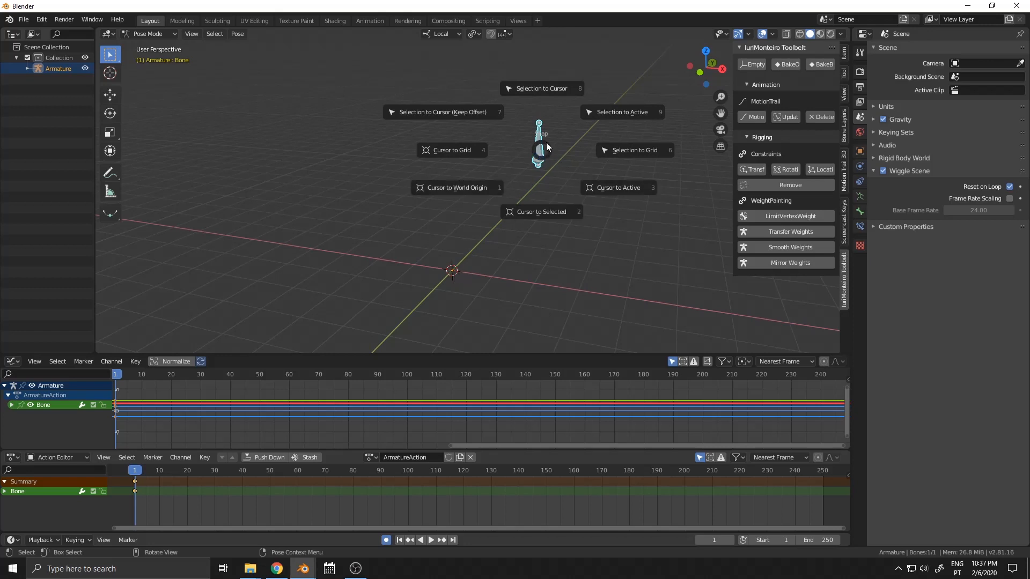
left_click(538, 86)
key("ctrl+z")
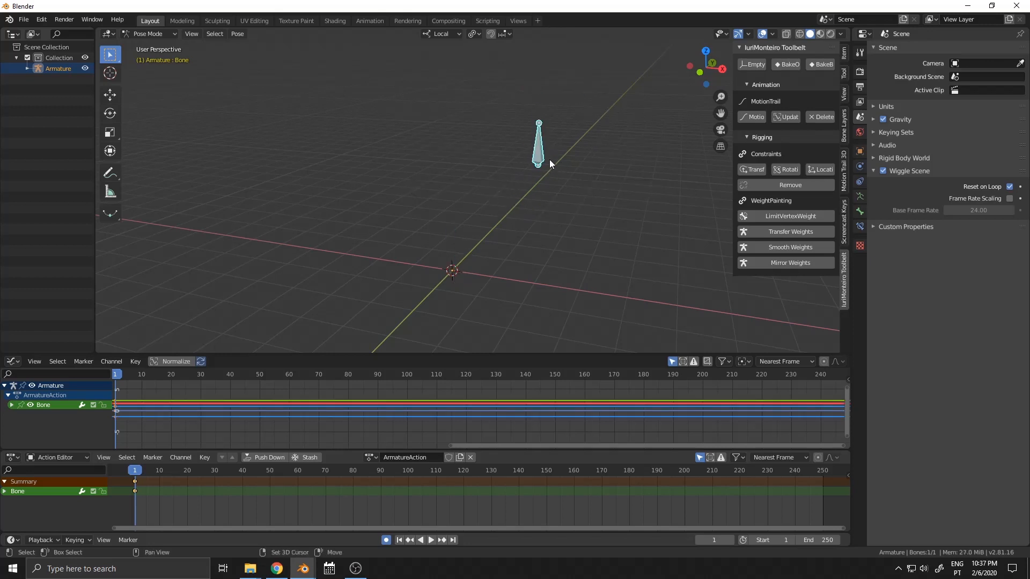
Step: Snap the 3D cursor to the selected bone and create an empty there with the toolbelt
key("shift+s")
left_click(549, 232)
left_click(756, 65)
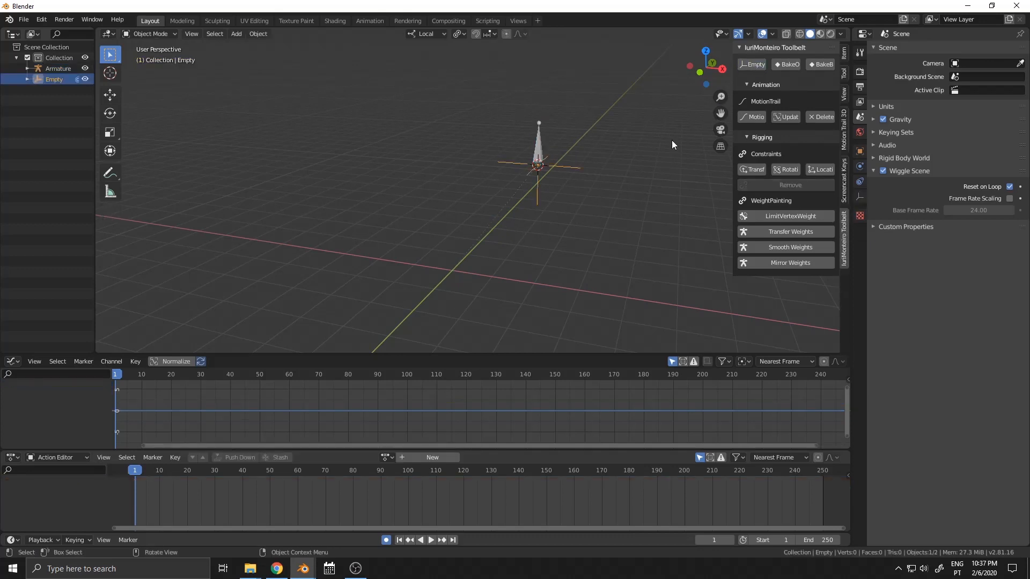
Step: Return the armature to Pose Mode and insert keyframes for its bone at frames 10 and 20
scroll(539, 176, "up", 3)
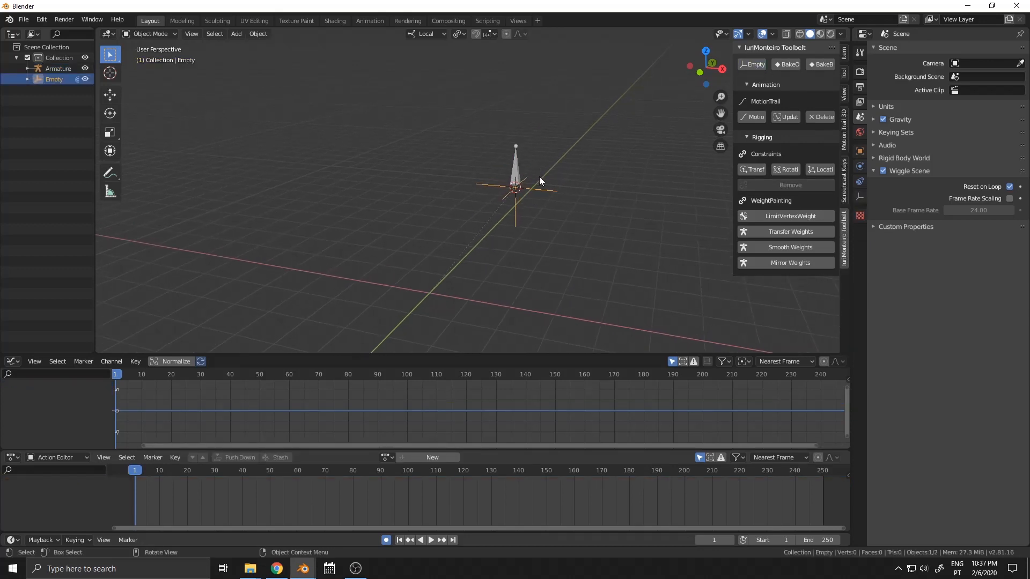
scroll(594, 192, "down", 3)
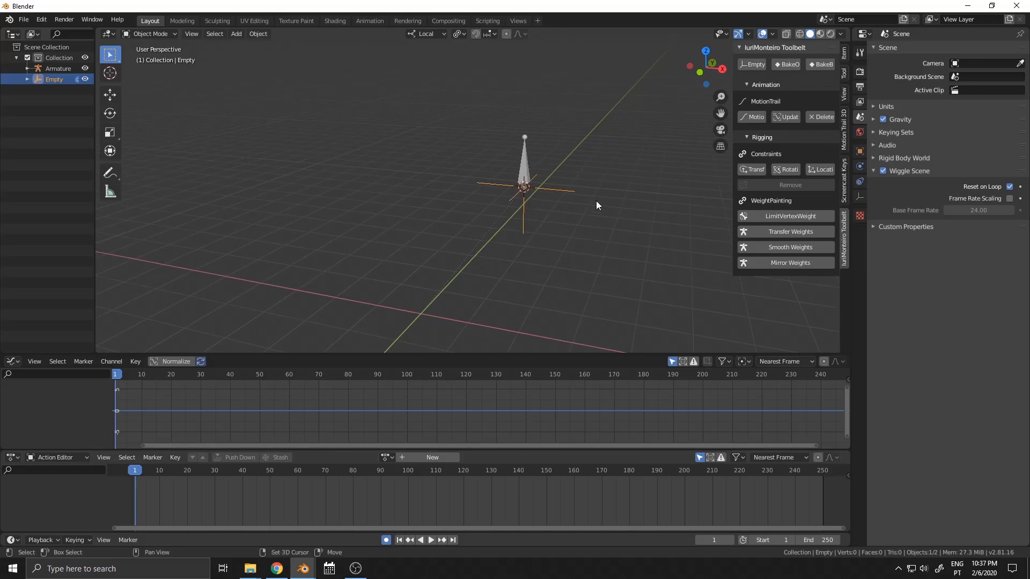
middle_click_drag(597, 201, 587, 172, "shift")
left_click(522, 126)
left_click(521, 128)
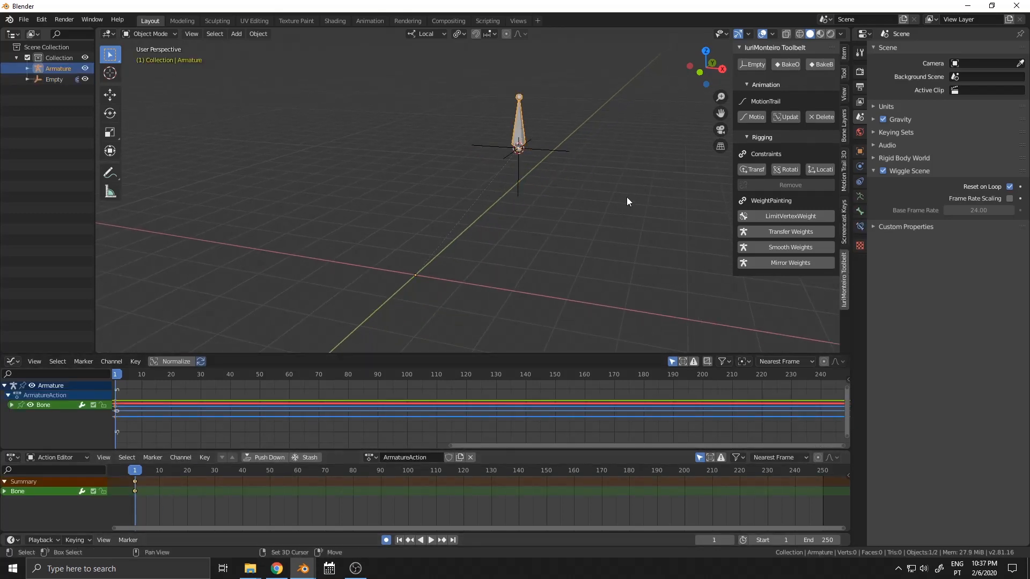
key("ctrl+Tab")
left_click(526, 228)
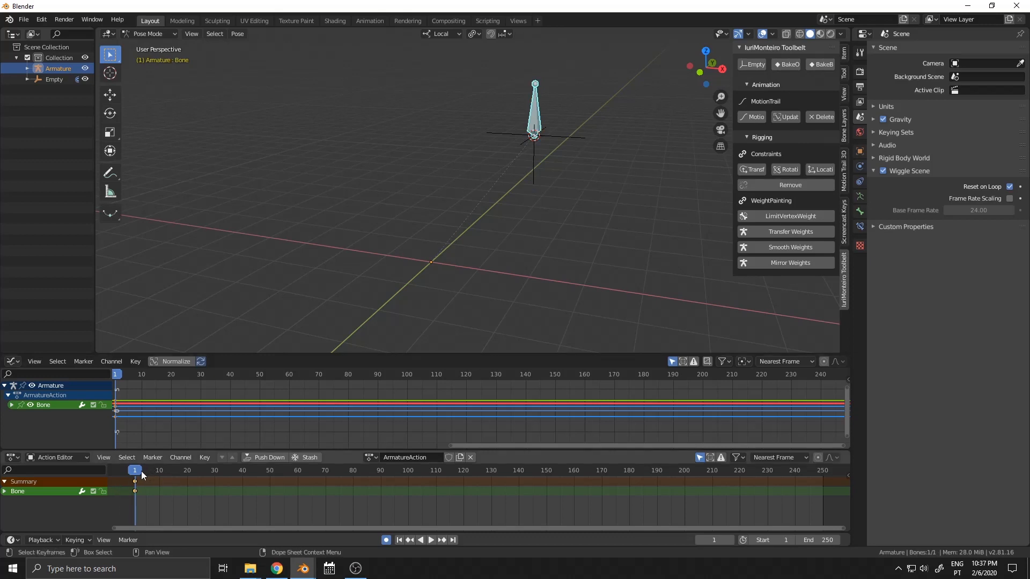
mouse_move(142, 475)
left_mouse_down()
mouse_move(198, 472)
mouse_move(159, 475)
left_mouse_up()
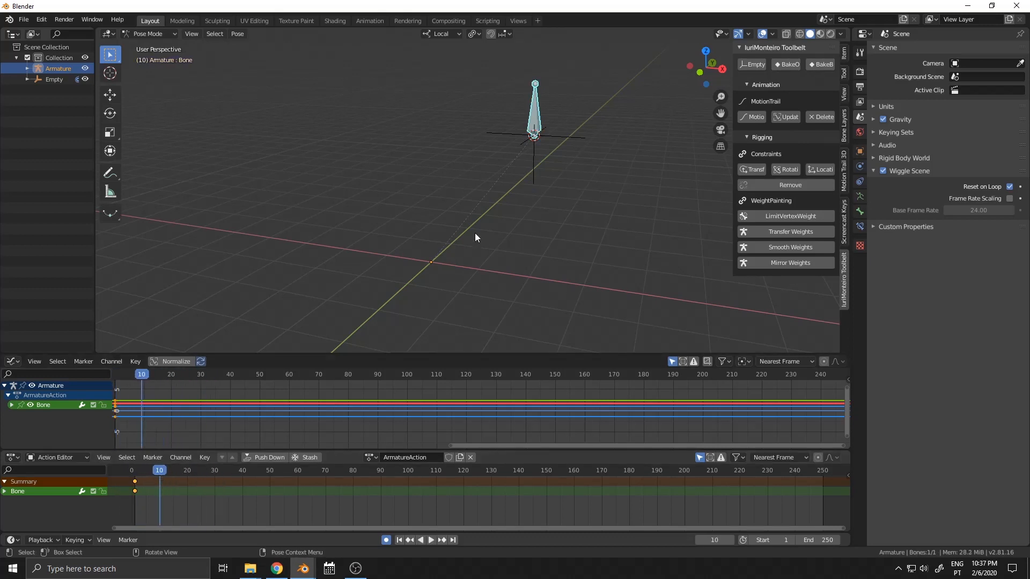
key("i")
left_click(186, 472)
key("i")
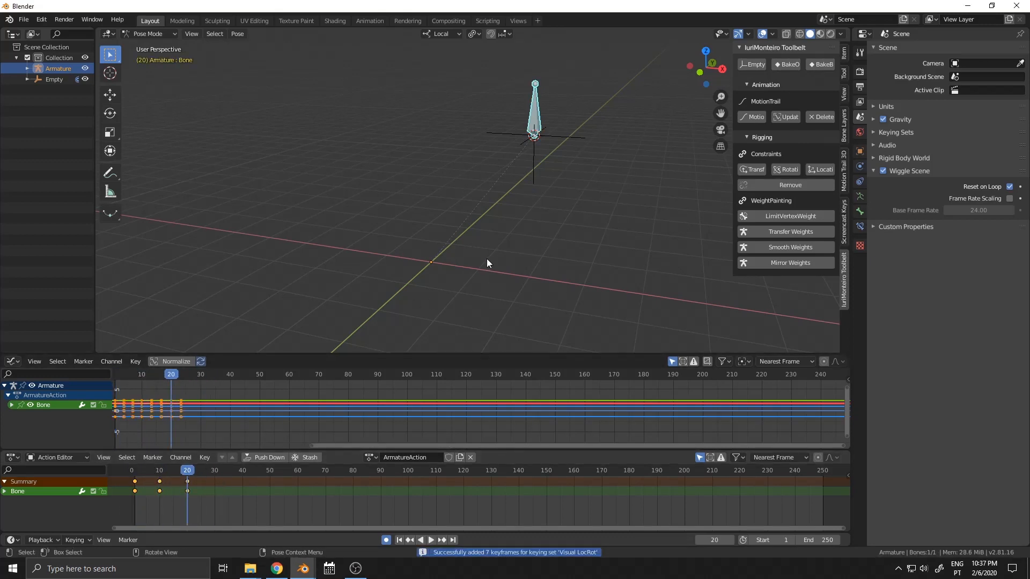
Step: At frame 10, move the bone down below the empty, and scrub back to frame 0 to preview the motion
left_click(156, 470)
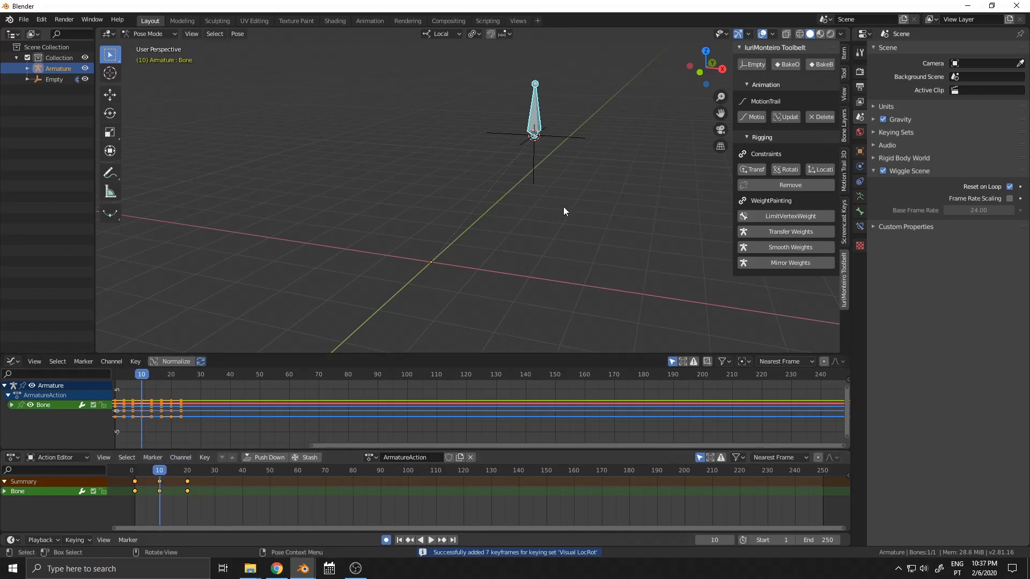
key("g")
left_click(516, 270)
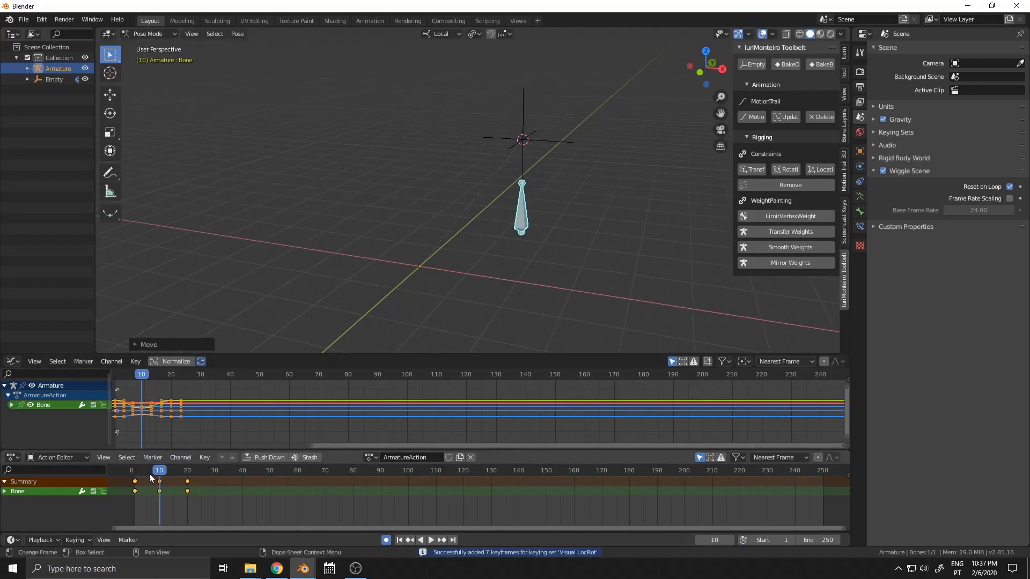
mouse_move(150, 474)
left_mouse_down()
mouse_move(138, 472)
mouse_move(180, 472)
mouse_move(132, 474)
left_mouse_up()
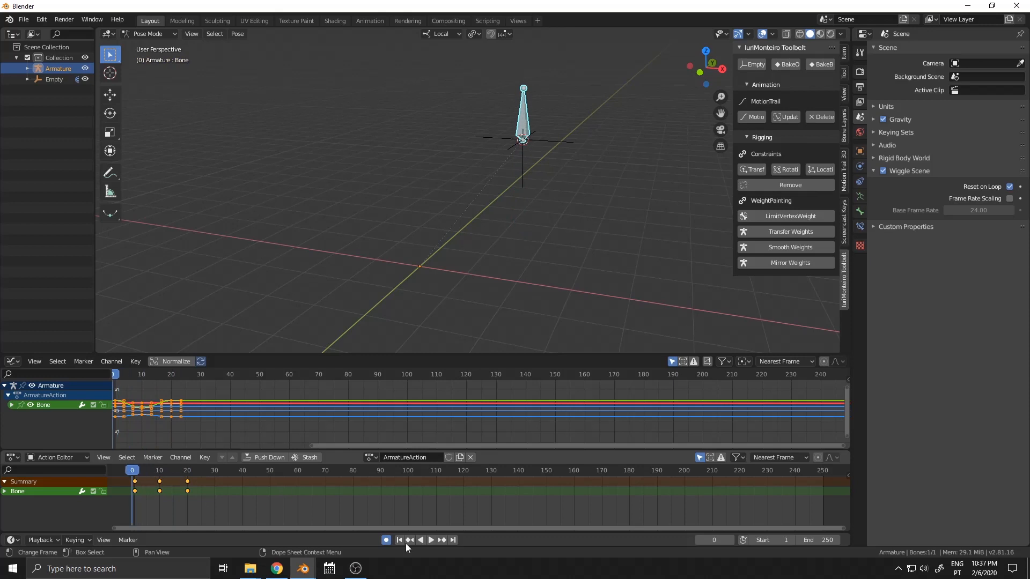
Step: Set the animation range to start at frame 0 and end at frame 20
left_click(818, 540)
type("20")
key("Return")
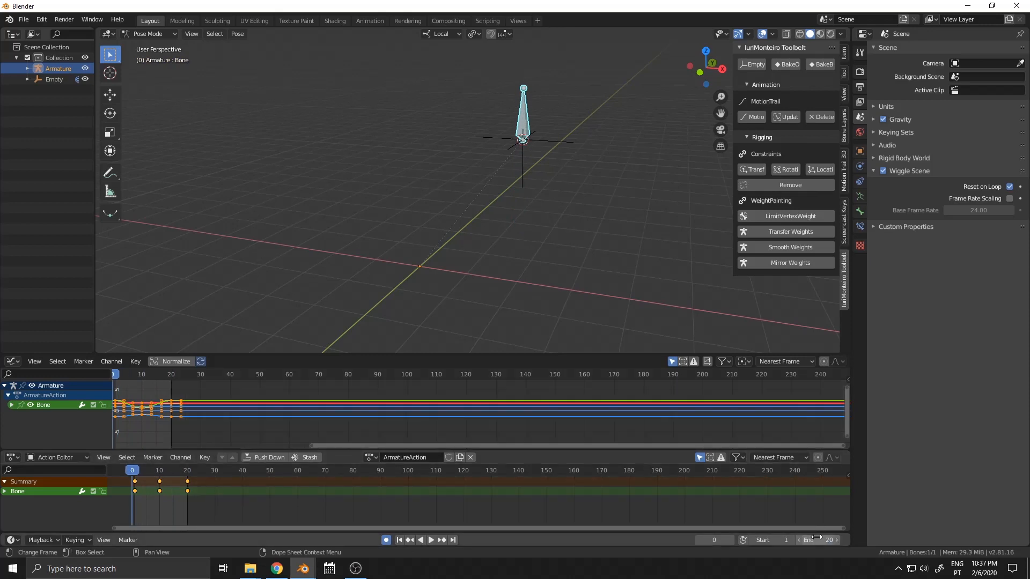
left_click(775, 541)
type("0")
key("Return")
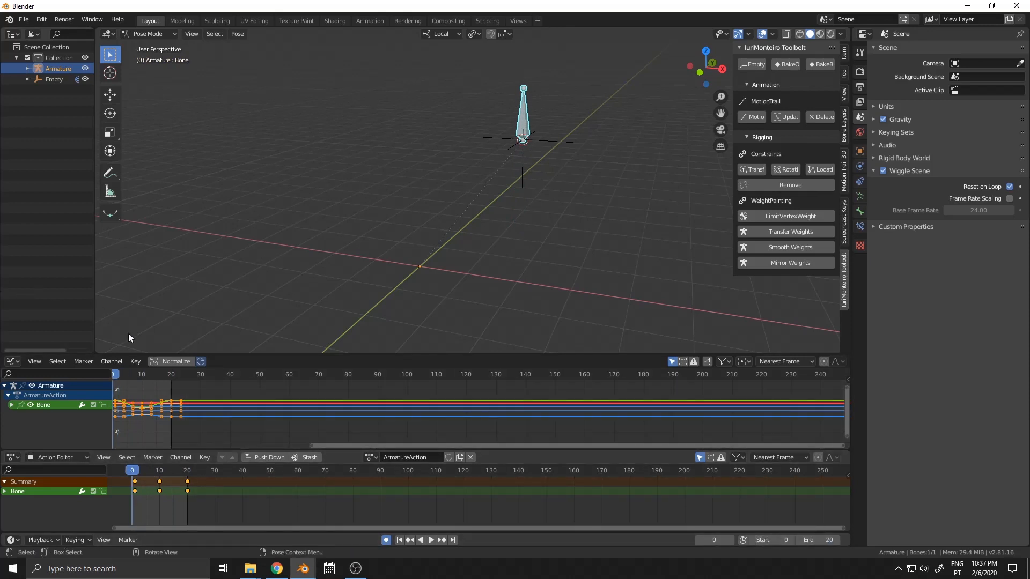
Step: Try Blender's Bake Action on the selected bone with Visual Keying and Overwrite Current Action enabled
key("Right")
left_click(237, 34)
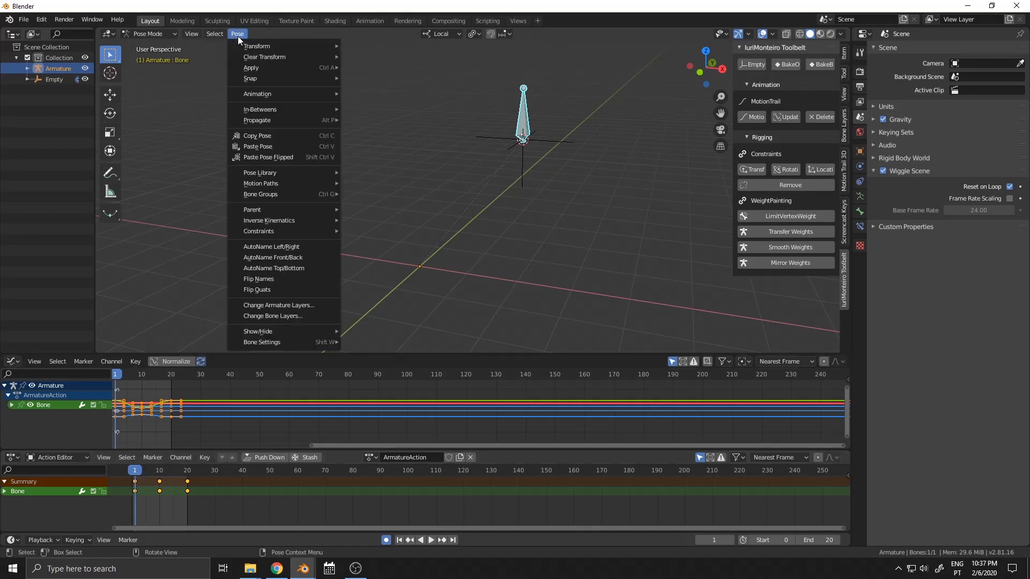
mouse_move(278, 94)
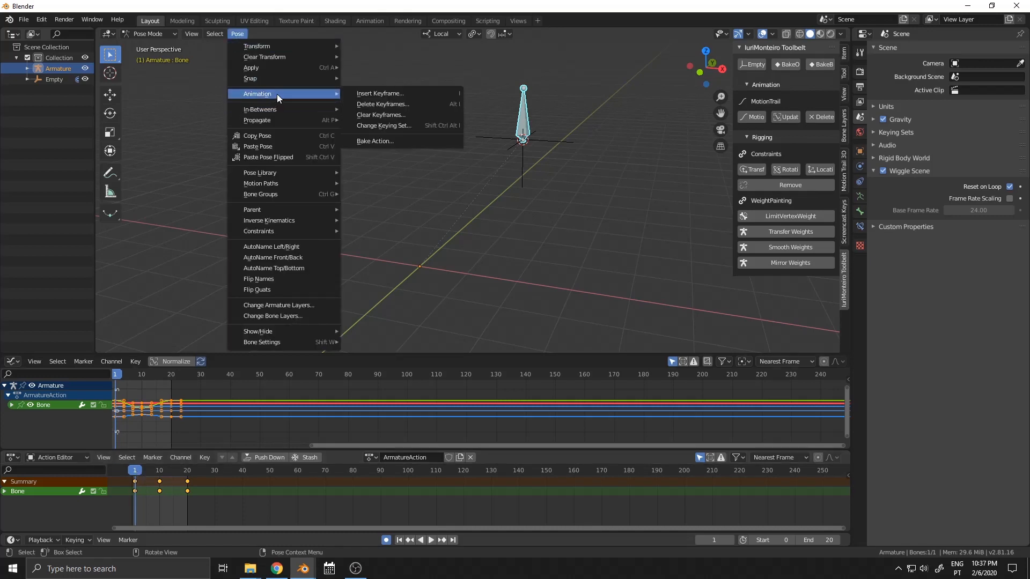
left_click(373, 141)
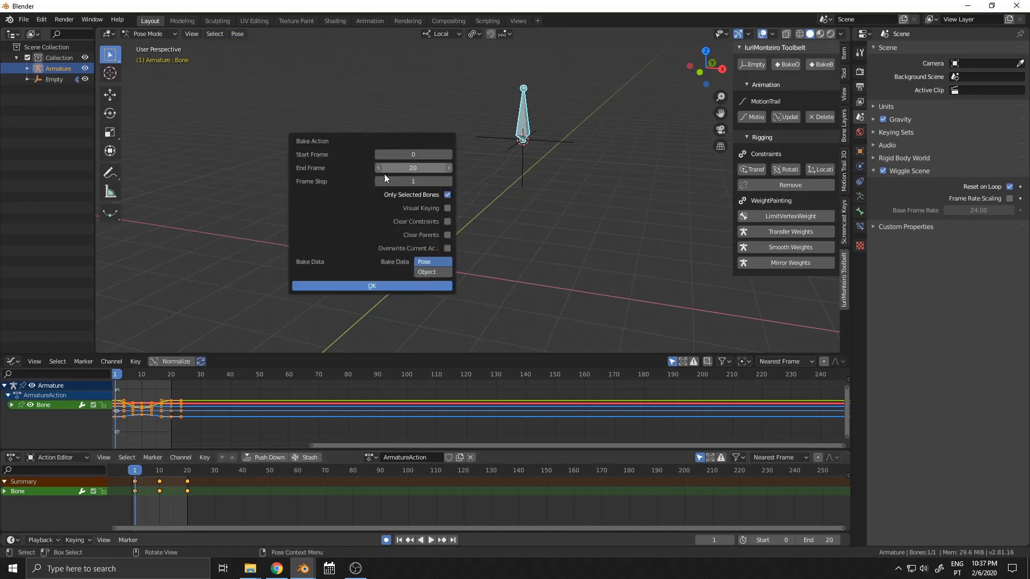
left_click(448, 209)
left_click(447, 248)
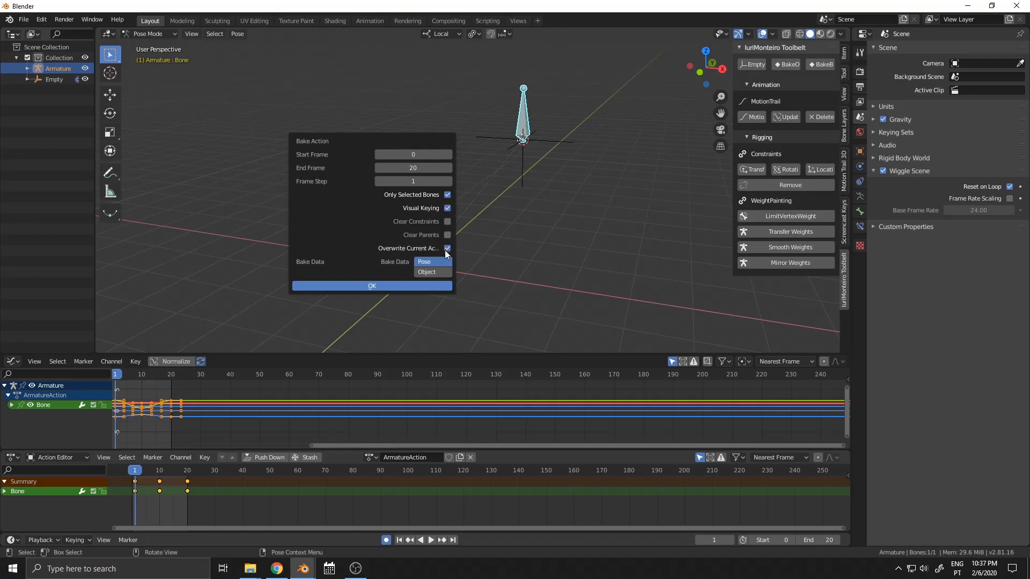
left_click(370, 287)
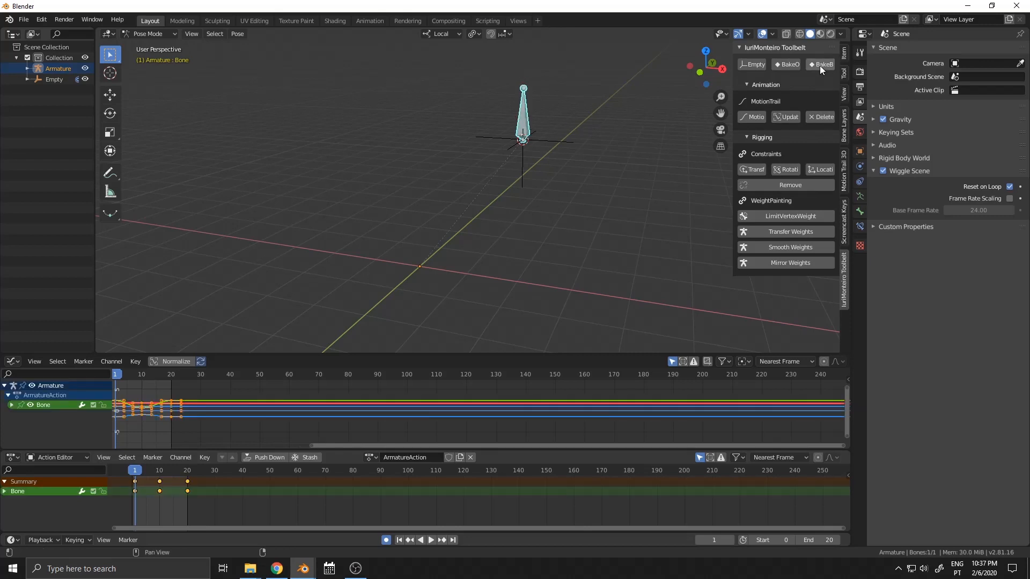
Step: Widen the toolbelt sidebar to show its full labels and bake the bone's animation with BakeBone
left_click_drag(734, 95, 649, 95)
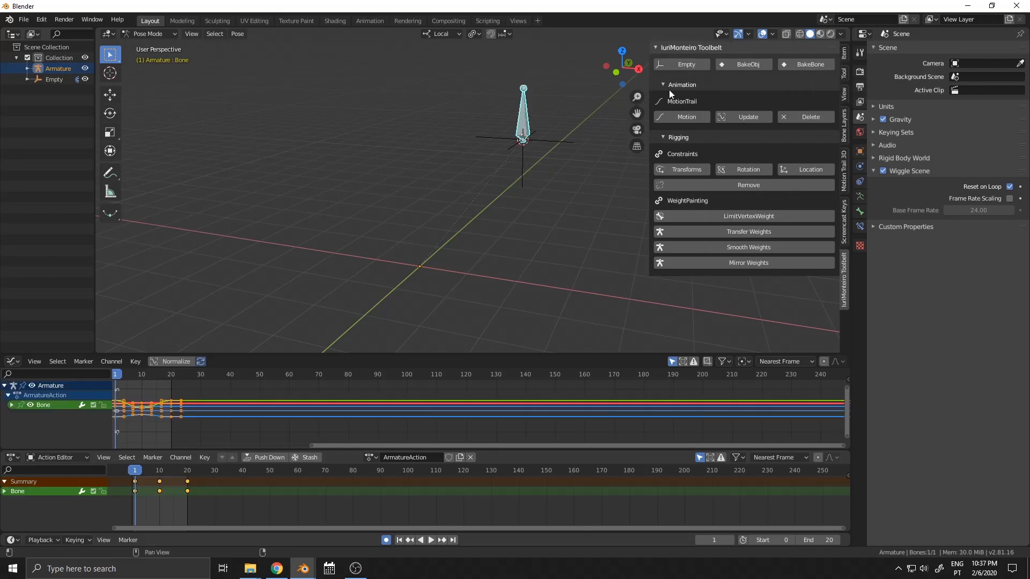
left_click(820, 66)
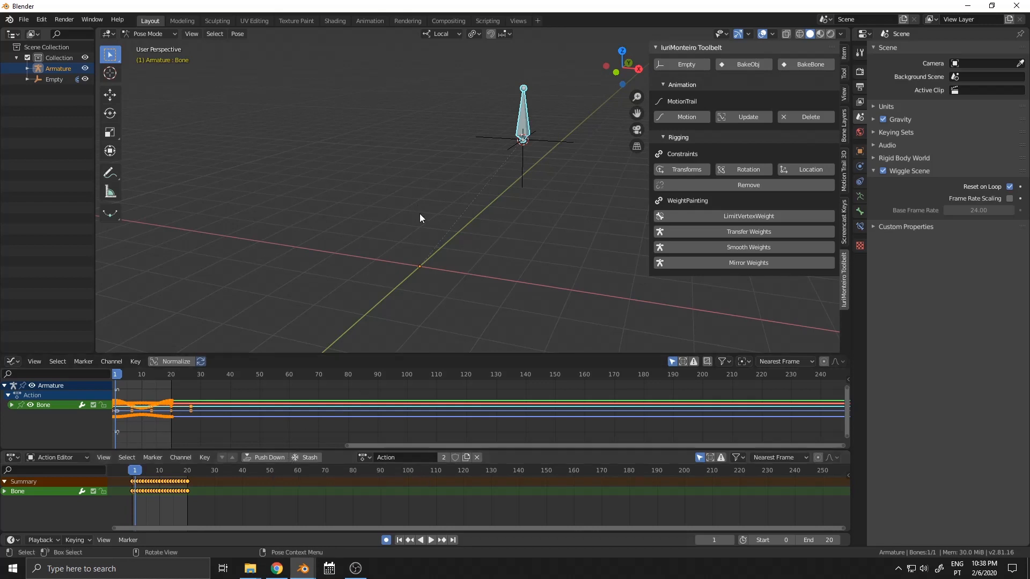
Step: Return to Object Mode, select the empty and insert keyframes for it at frames 0 and 11
left_click(456, 186)
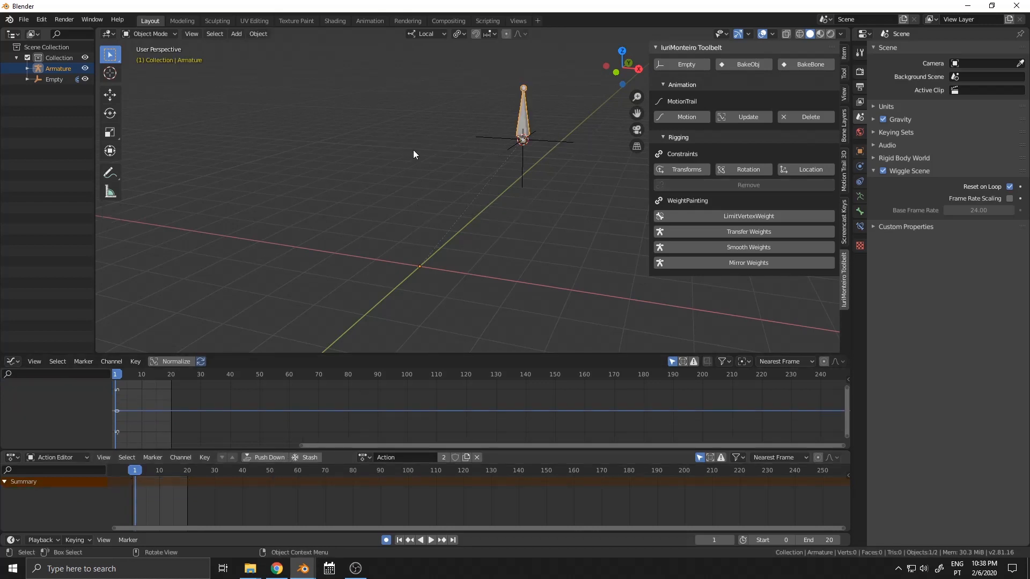
left_click(486, 138)
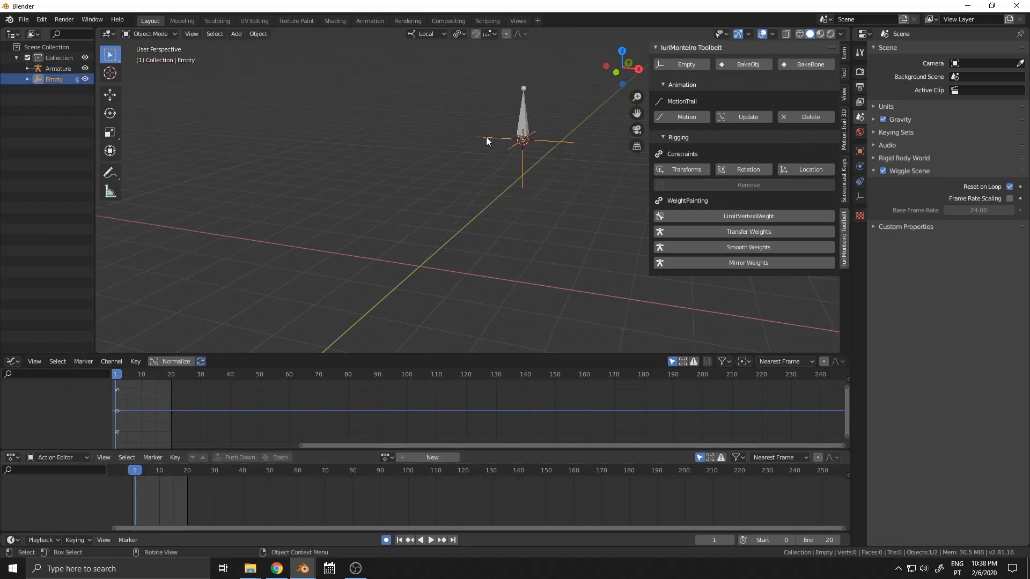
left_click(133, 473)
middle_click_drag(606, 201, 595, 218, "shift")
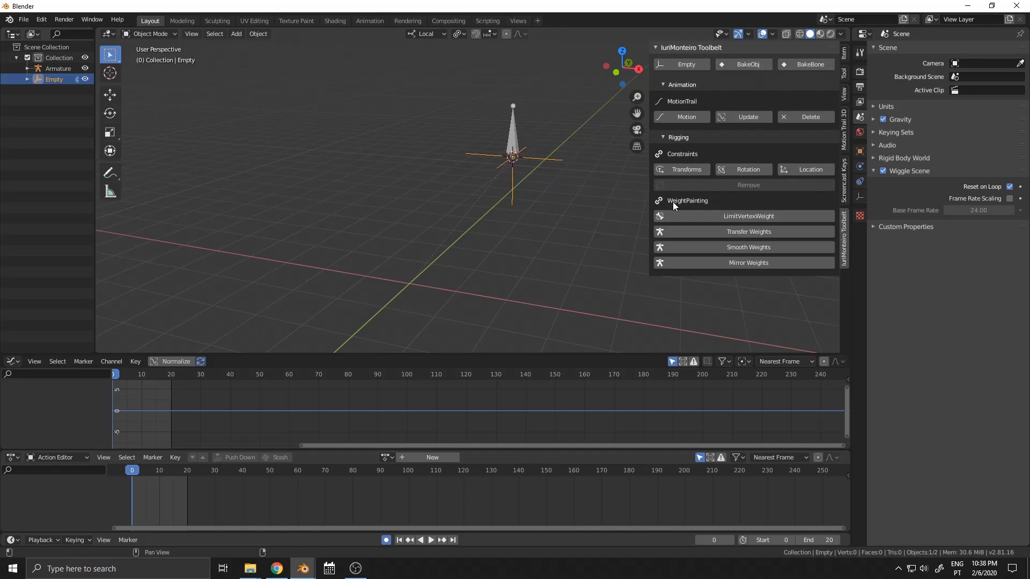
mouse_move(578, 197)
middle_mouse_down("shift")
mouse_move(576, 180)
mouse_move(571, 194)
middle_mouse_up("shift")
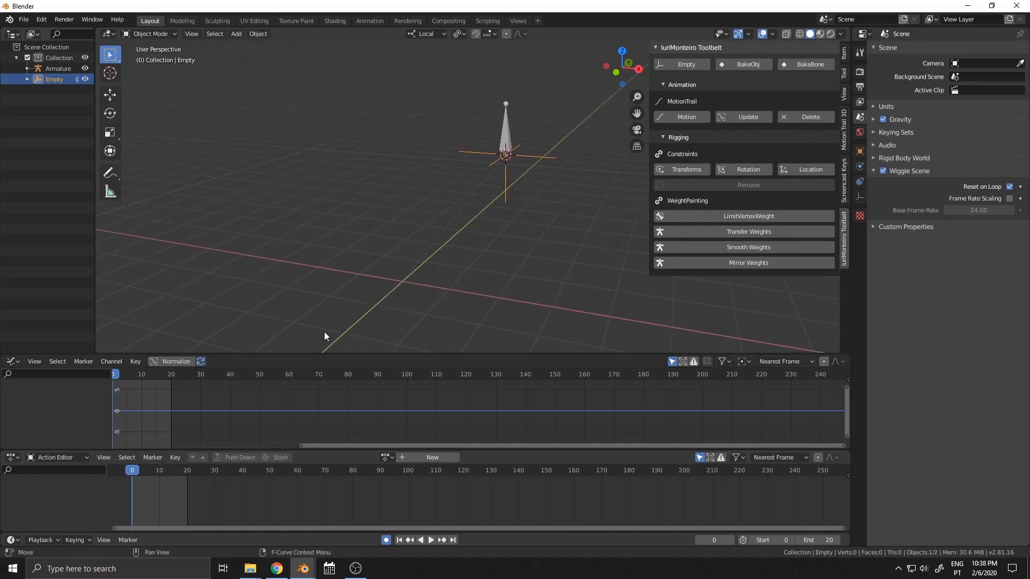
key("i")
left_click(162, 473)
key("i")
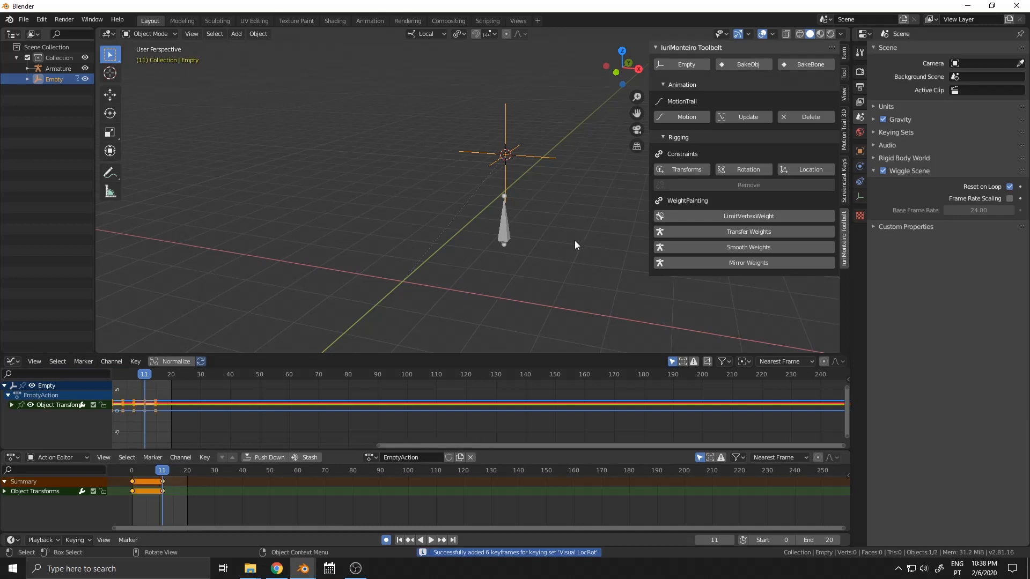
Step: Insert a keyframe on all channels of the empty at frame 20
left_click(187, 470)
key("i")
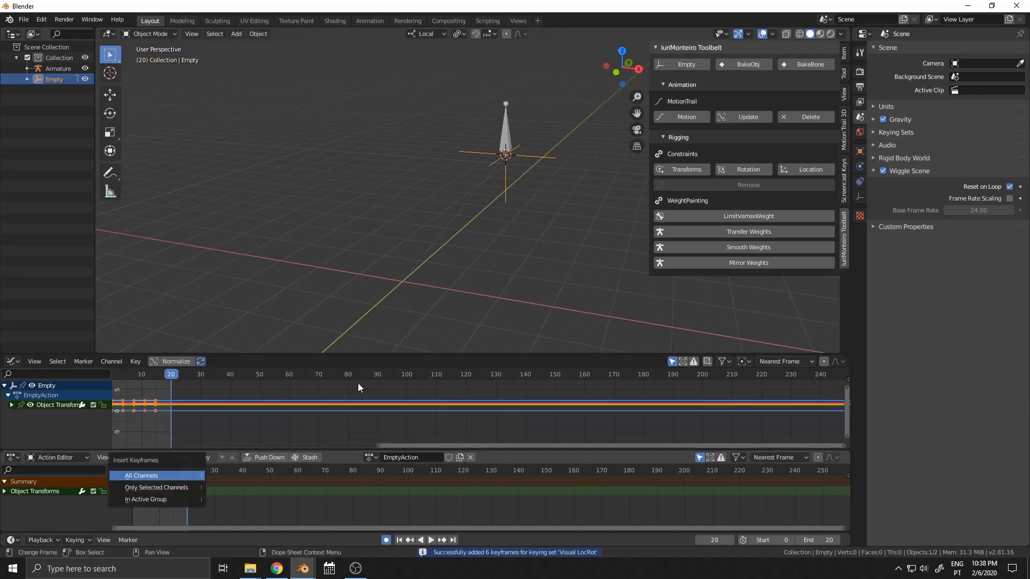
key("Return")
Step: Move the empty to a new position at frame 11, play the animation and return to frame 0
left_click(162, 472)
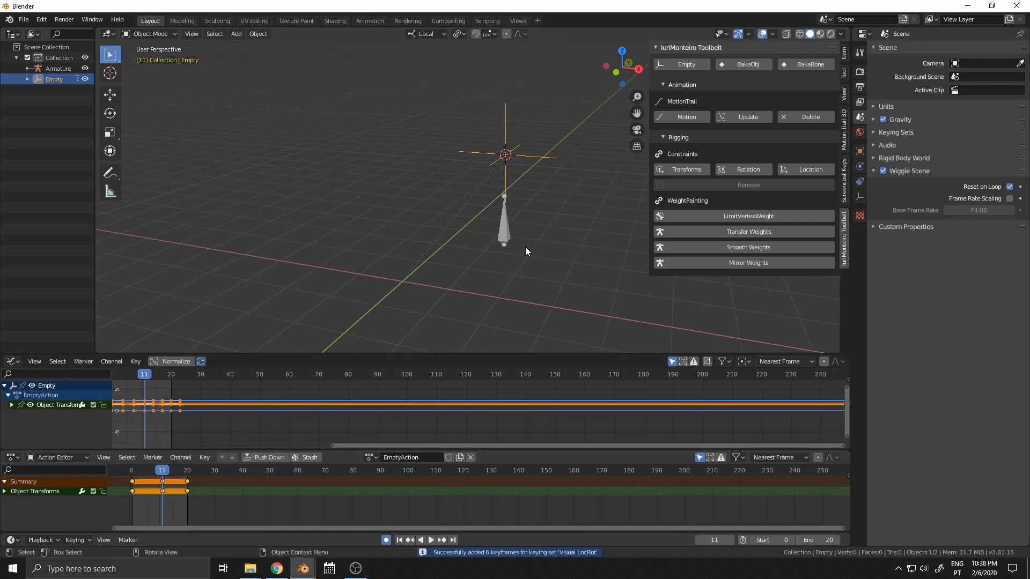
key("g")
left_click(430, 270)
key("space")
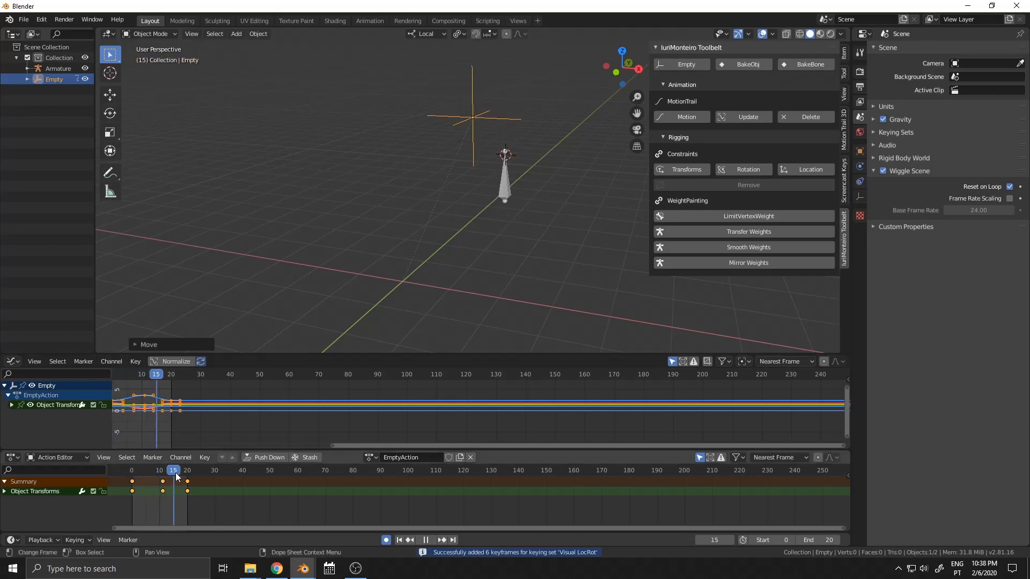
key("space")
left_click_drag(175, 474, 121, 474)
Step: Bake the empty's animation with the toolbelt's BakeObj tool and check the playback
left_click(751, 64)
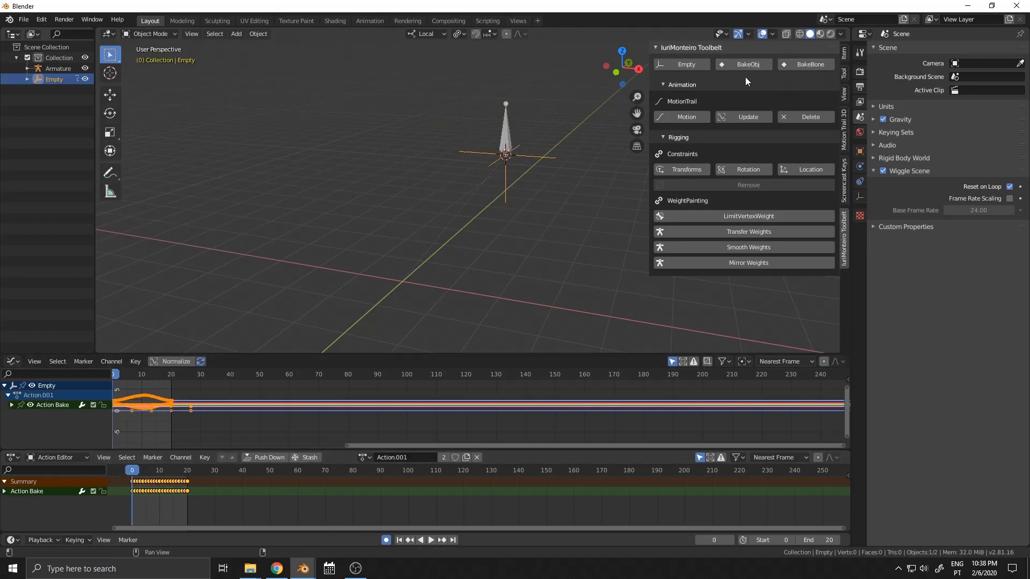
key("space")
mouse_move(121, 475)
left_mouse_down()
mouse_move(162, 474)
mouse_move(124, 475)
left_mouse_up()
key("alt+a")
Step: Select the armature, switch it to Pose Mode and select its bone
left_click(510, 127)
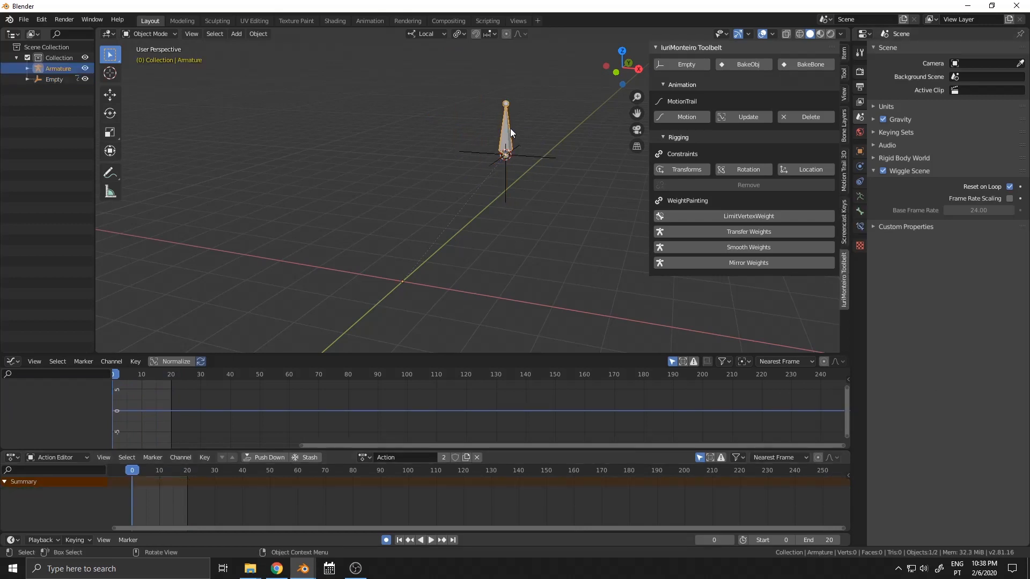
key("ctrl+Tab")
left_click(580, 191)
left_click(504, 129)
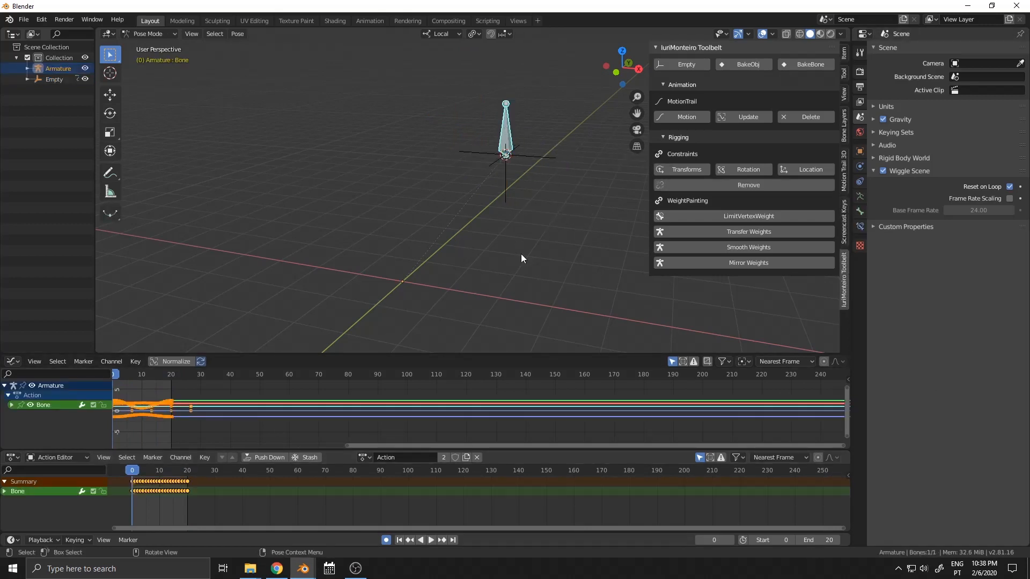
middle_click_drag(545, 189, 539, 176, "shift")
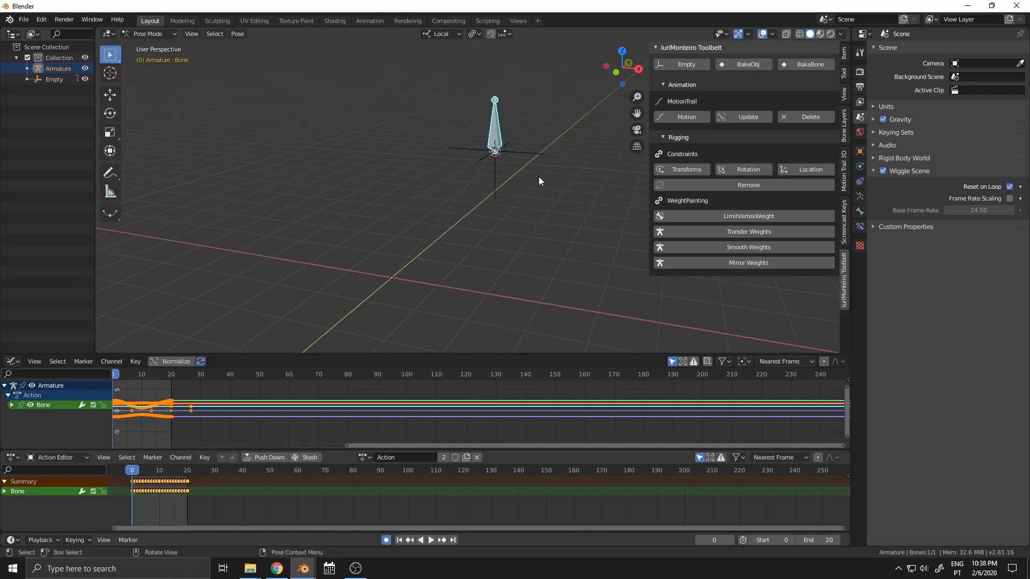
Step: Try calculating the bone's motion path over the scene frame range 0 to 20, and undo it
left_click(860, 198)
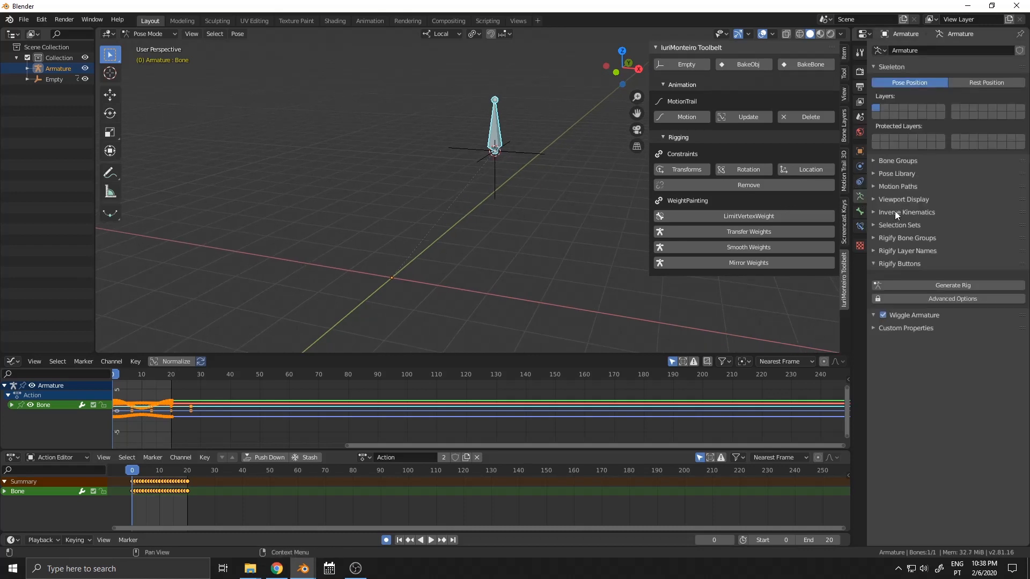
left_click(897, 186)
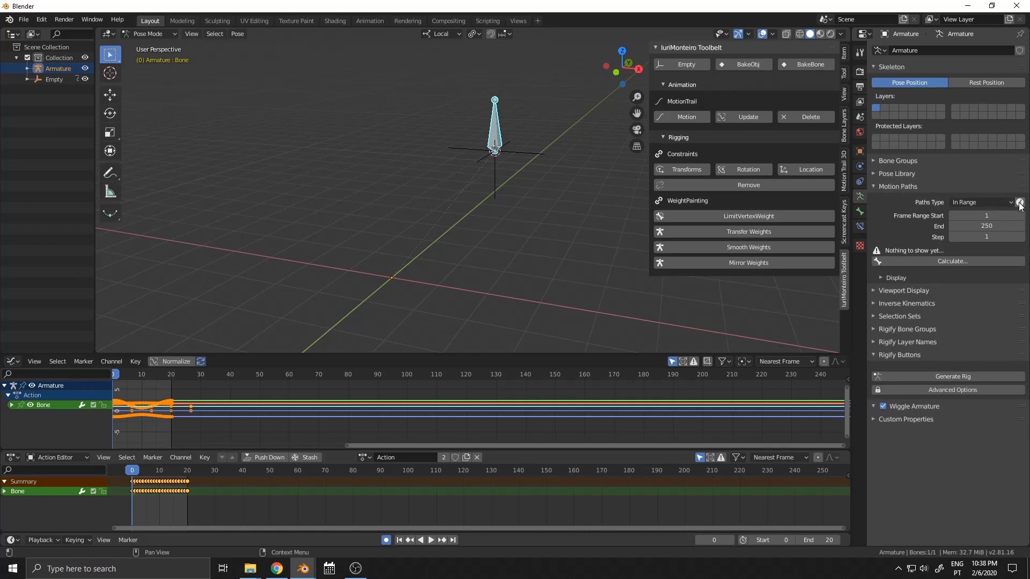
left_click(969, 261)
left_click(969, 268)
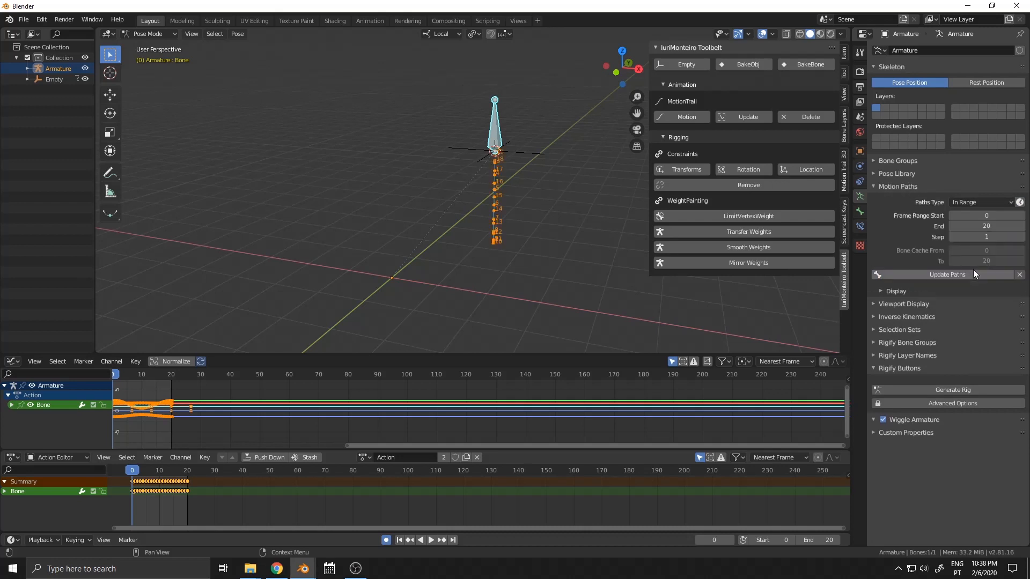
key("ctrl+z")
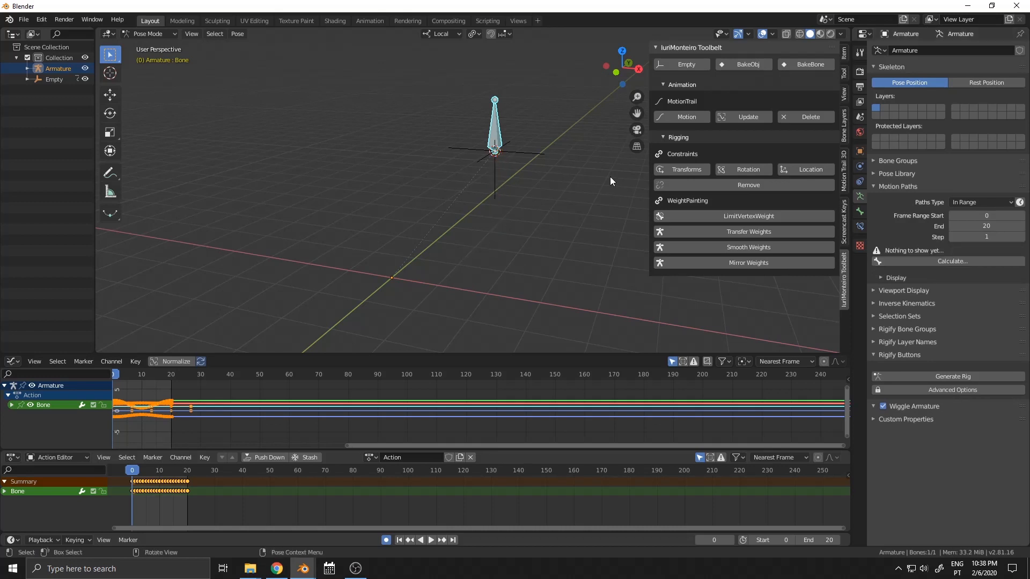
Step: Try generating the bone's motion trail with the toolbelt's Motion tool, and undo it
left_click(690, 114)
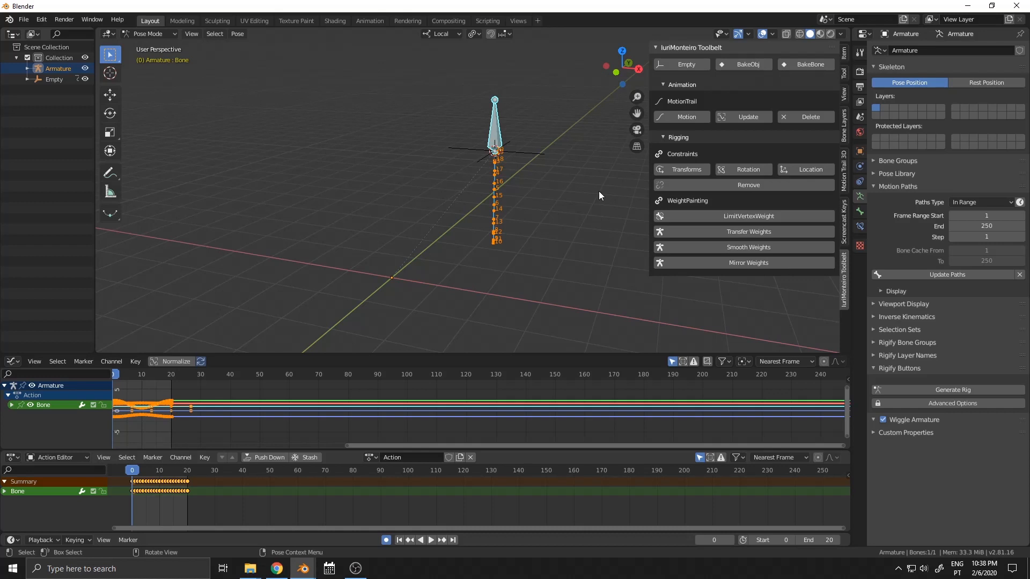
key("ctrl+z")
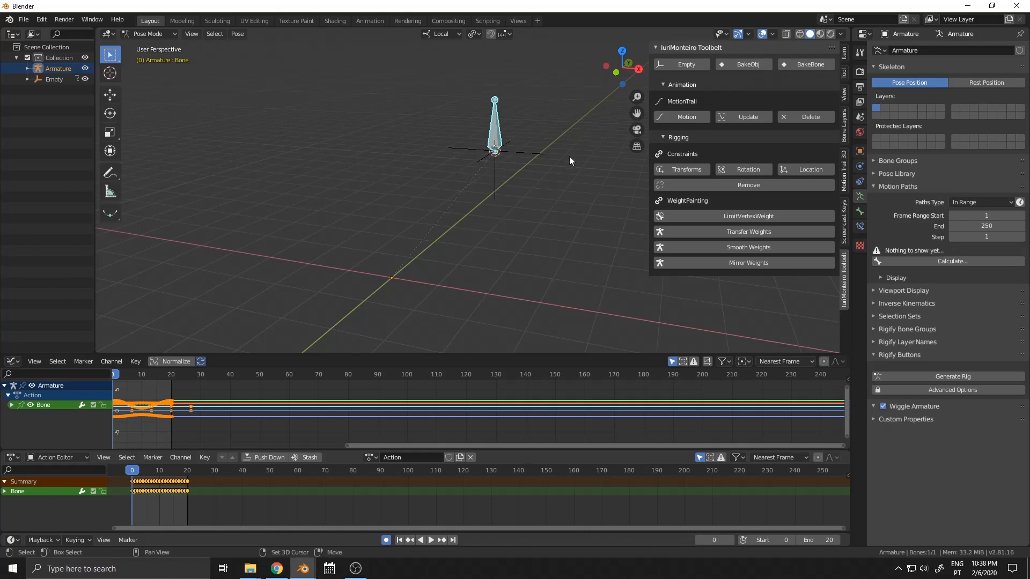
middle_click_drag(571, 161, 572, 189, "shift")
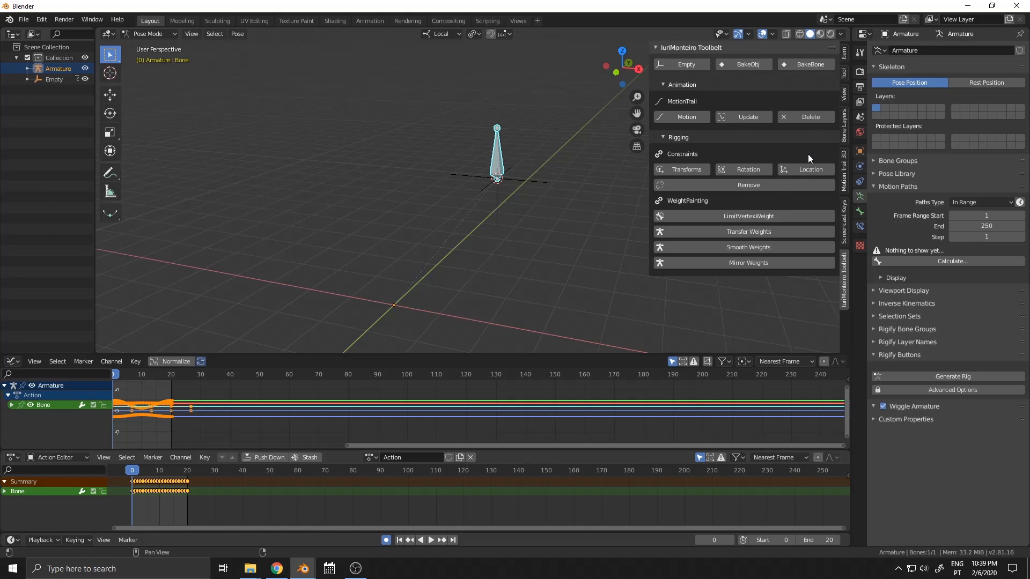
Step: Show the bone's constraints and add Copy Transforms, Copy Rotation and Copy Location to it with the toolbelt
middle_click_drag(509, 149, 516, 158)
left_click(569, 206)
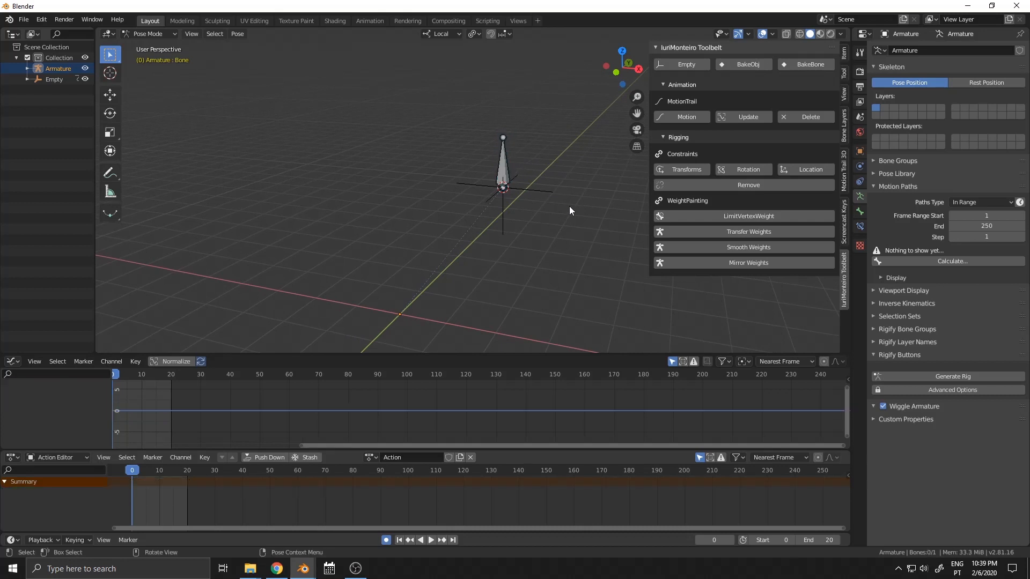
left_click(507, 174)
middle_click_drag(587, 151, 548, 175, "shift")
scroll(522, 174, "up", 4)
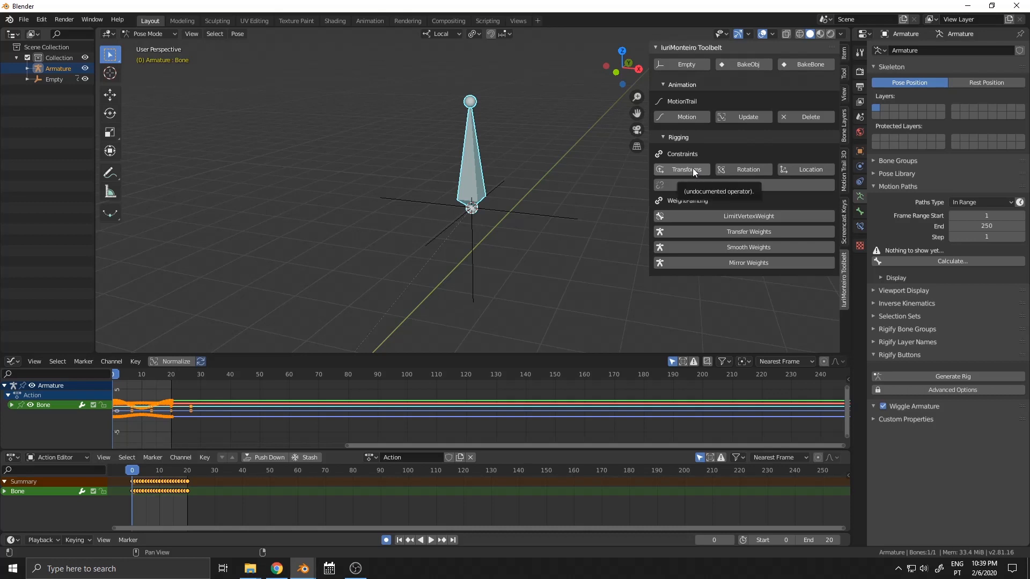
left_click(860, 226)
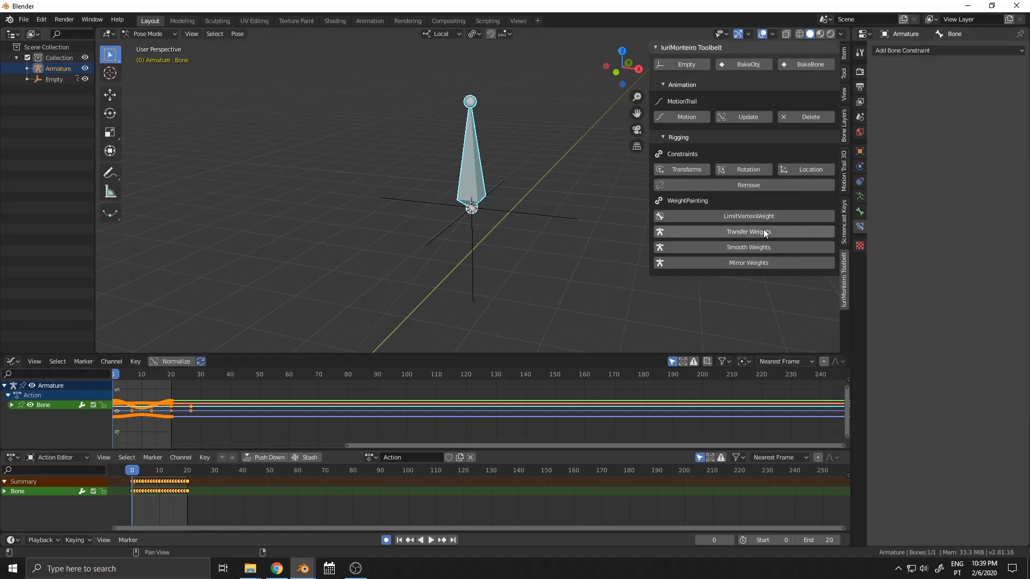
left_click(694, 168)
left_click(746, 166)
left_click(781, 168)
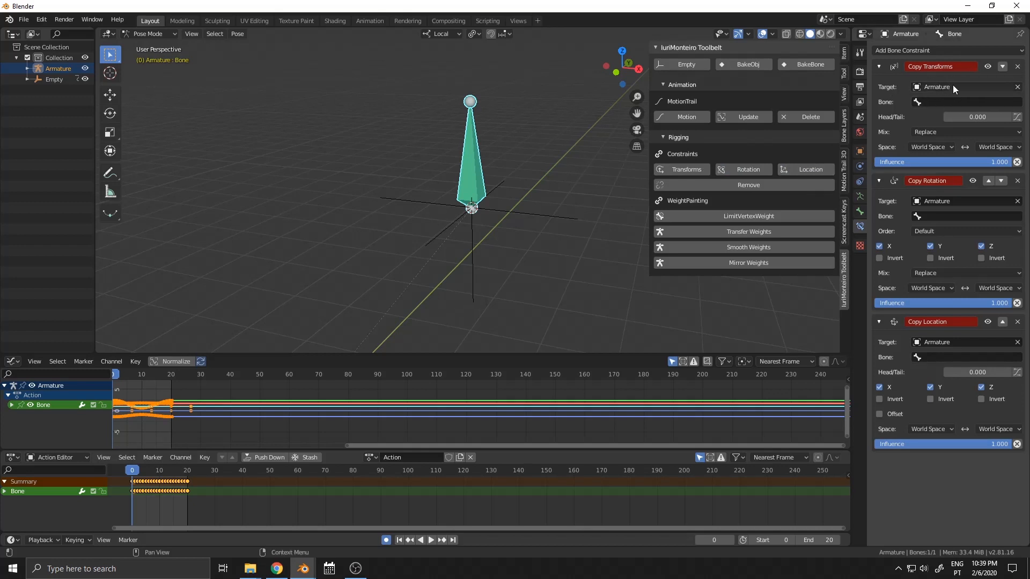
Step: Reassign Armature as the Copy Transforms target and remove the bone's constraints with the toolbelt's Remove tool
left_click(1019, 87)
left_click(938, 87)
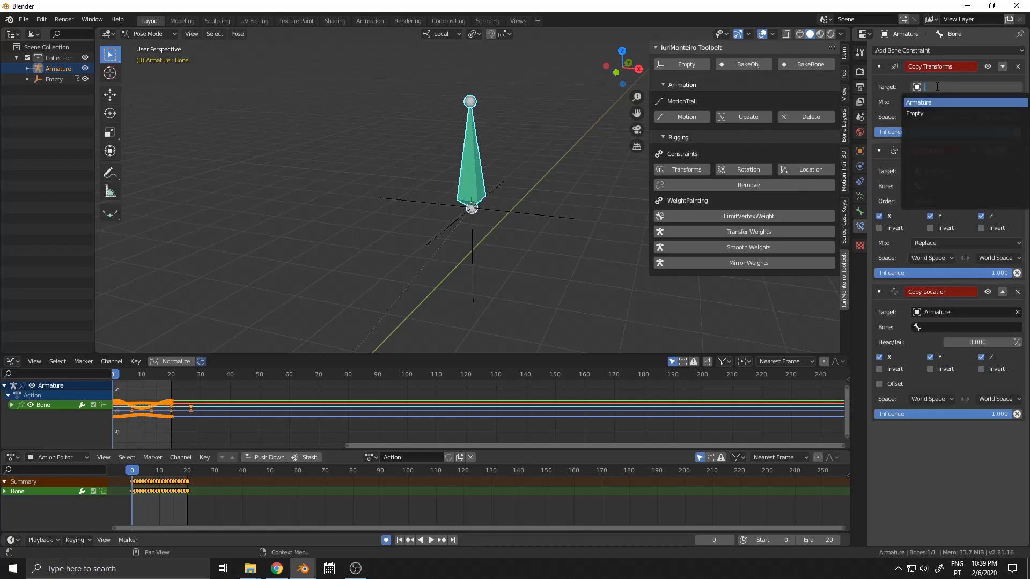
left_click(938, 102)
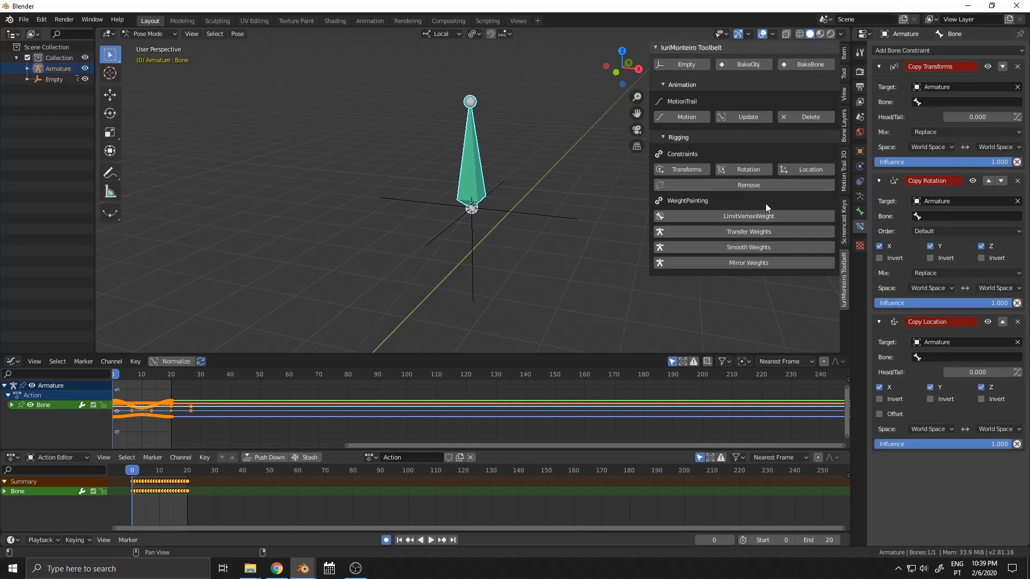
left_click(759, 186)
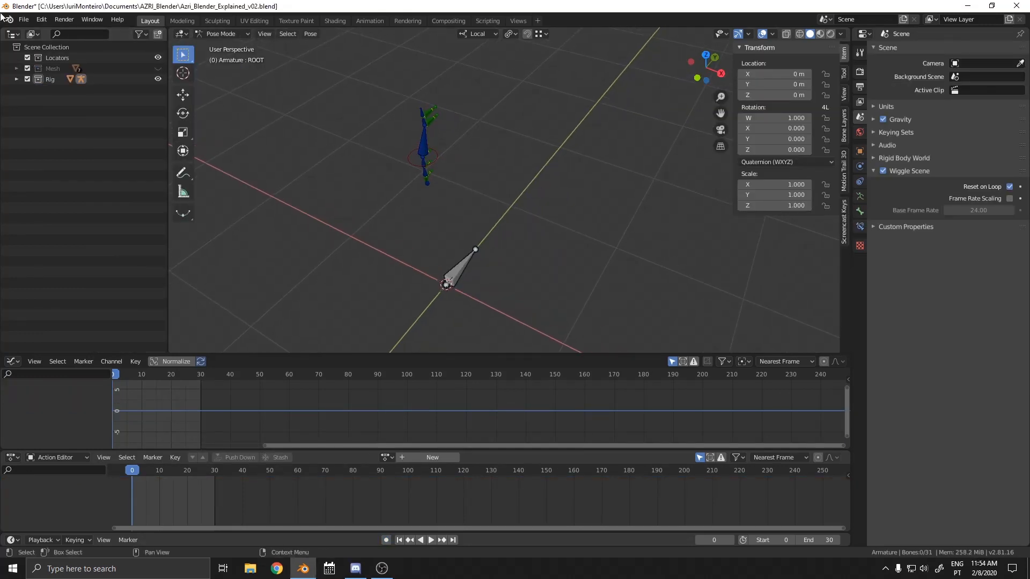
Step: Start an Append from UI_Store.blend in the AZRI_Blender folder and open its Object category
left_click(24, 19)
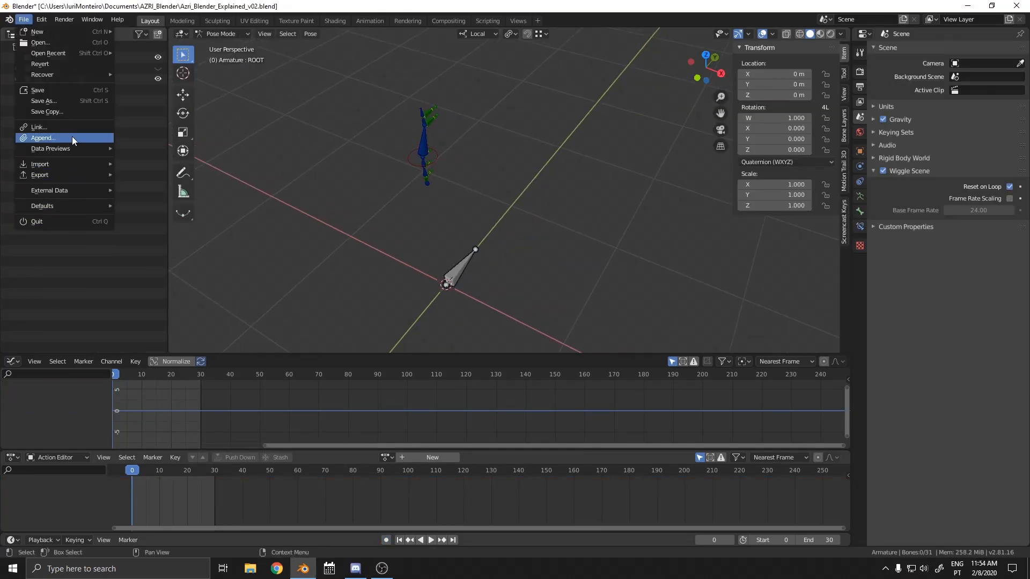
mouse_move(105, 163)
left_click(56, 136)
left_click(344, 193)
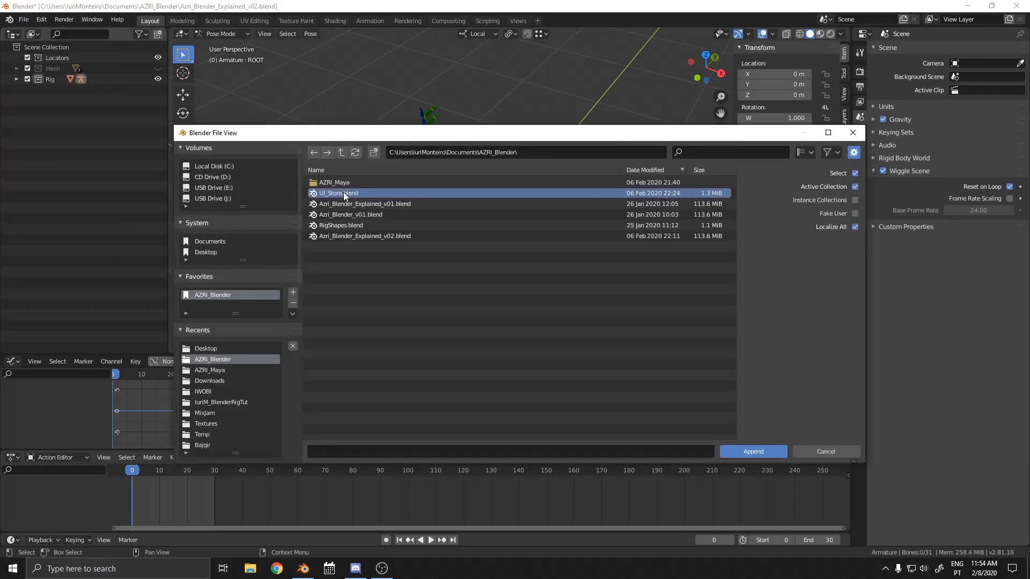
left_click(762, 452)
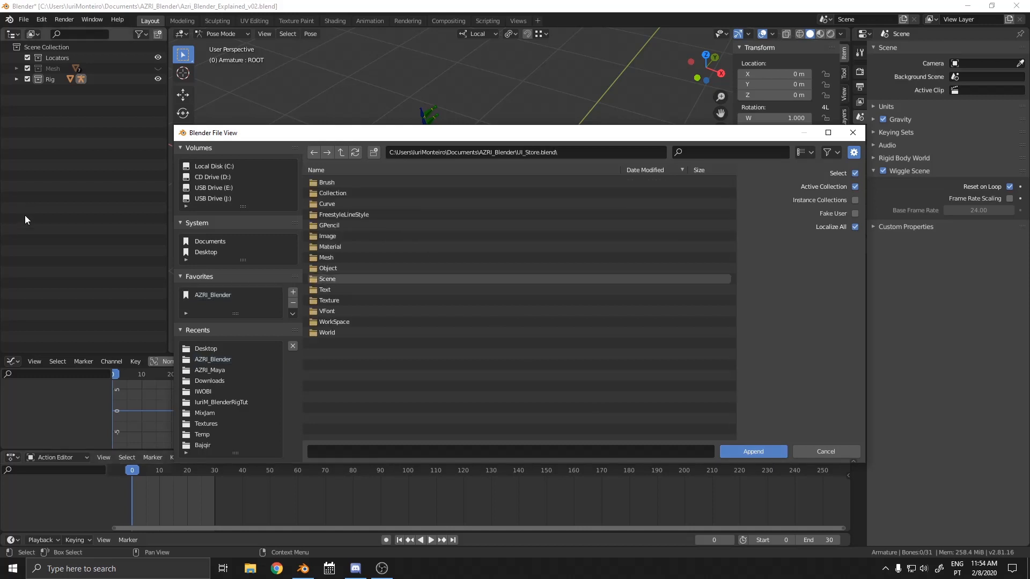
left_click(337, 271)
left_click(761, 450)
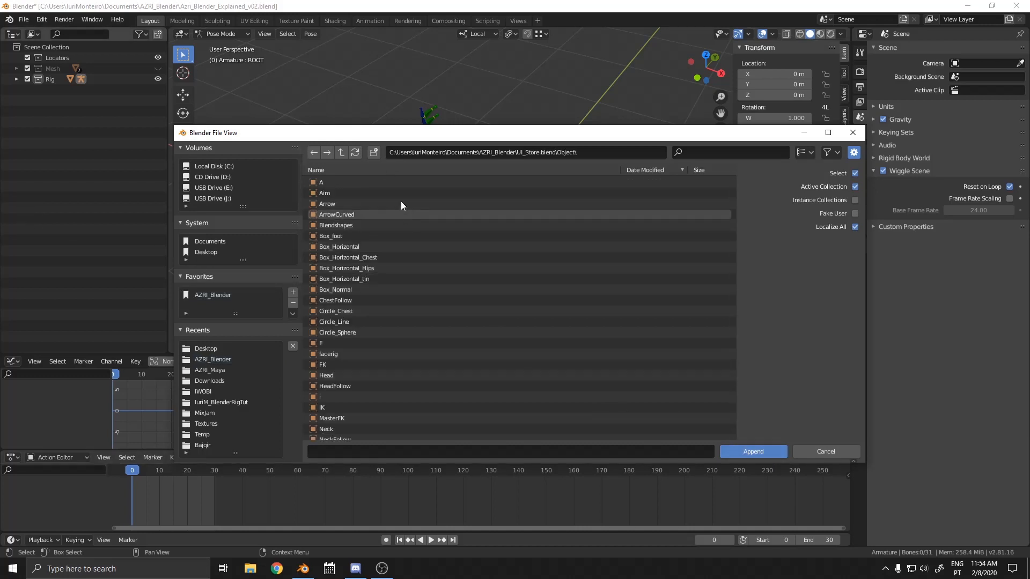
Step: Append every object in UI_Store.blend, from A through the last UI shape, to the scene
left_click(387, 182)
scroll(497, 233, "down", 5)
scroll(498, 233, "down", 9)
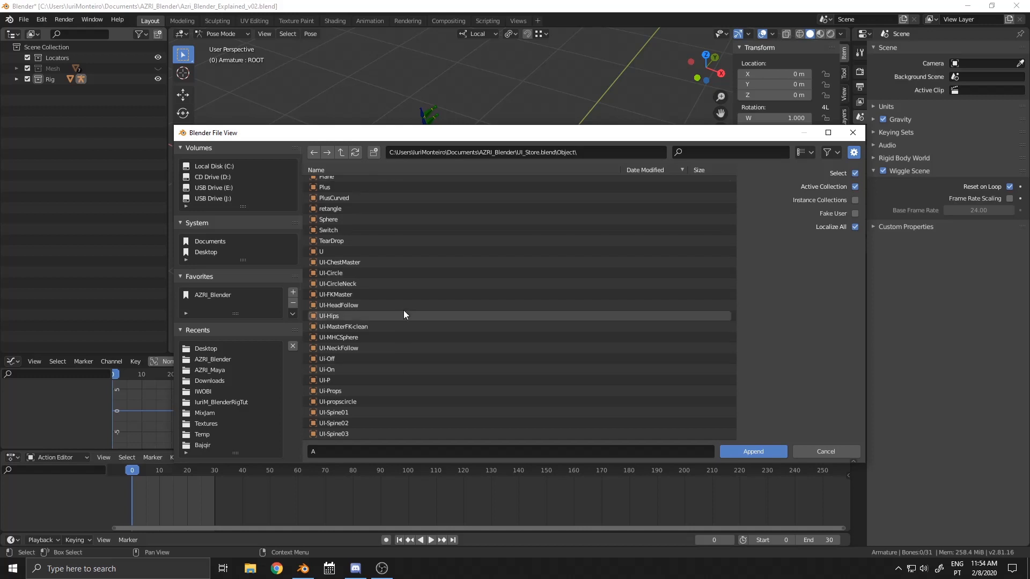
scroll(404, 311, "up", 10)
scroll(379, 262, "down", 15)
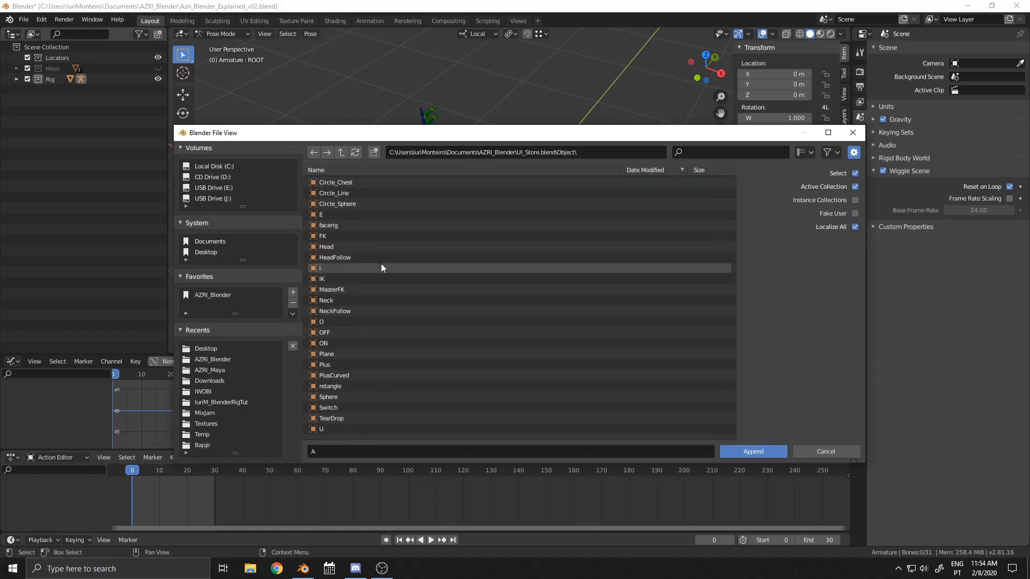
left_click(362, 433, "shift")
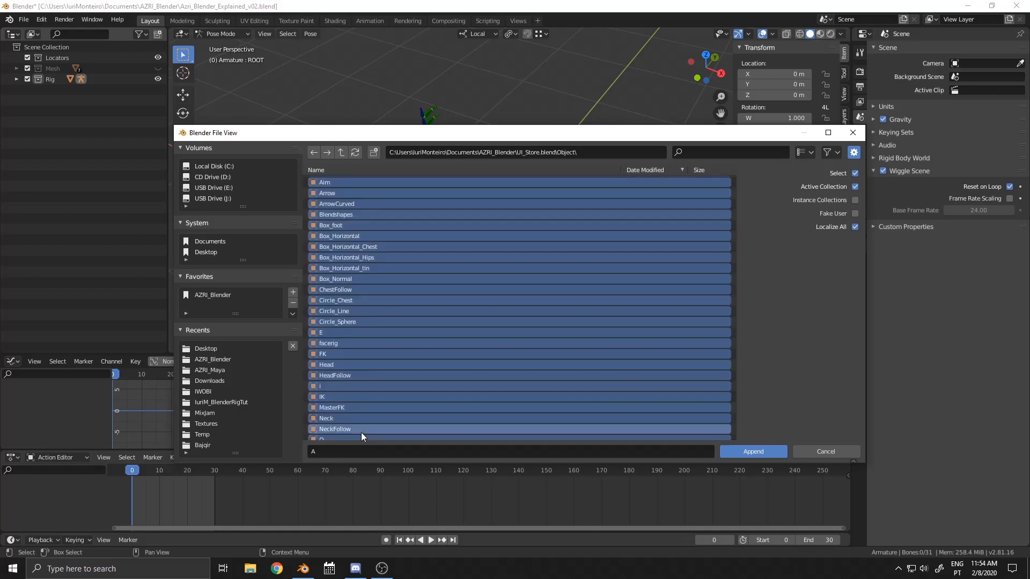
left_click(772, 450)
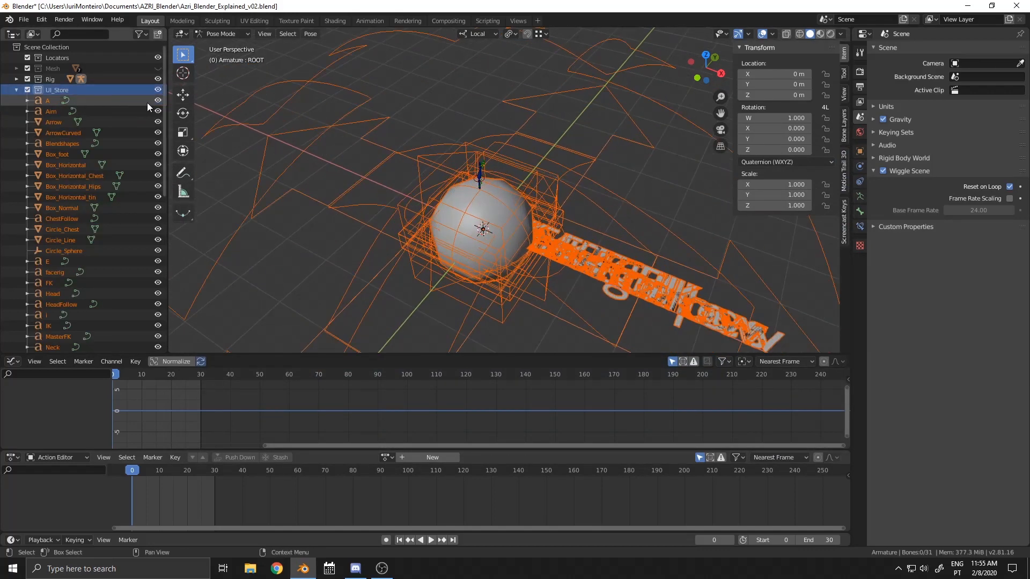
Step: Hide all the appended control shape objects of the UI_Store collection in the viewport
left_click_drag(158, 107, 158, 368)
scroll(147, 201, "down", 4)
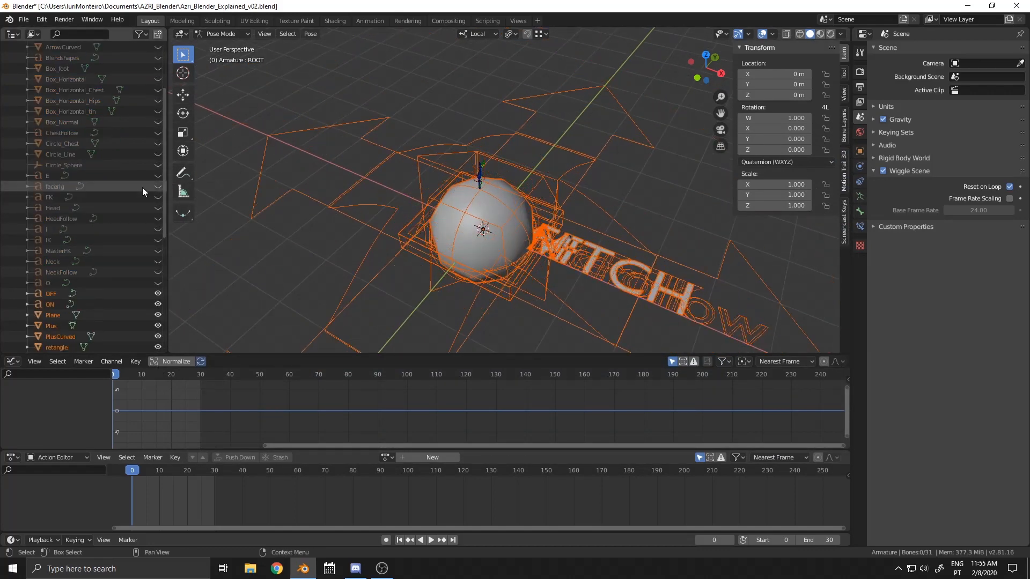
left_click_drag(158, 296, 162, 357)
scroll(141, 234, "down", 8)
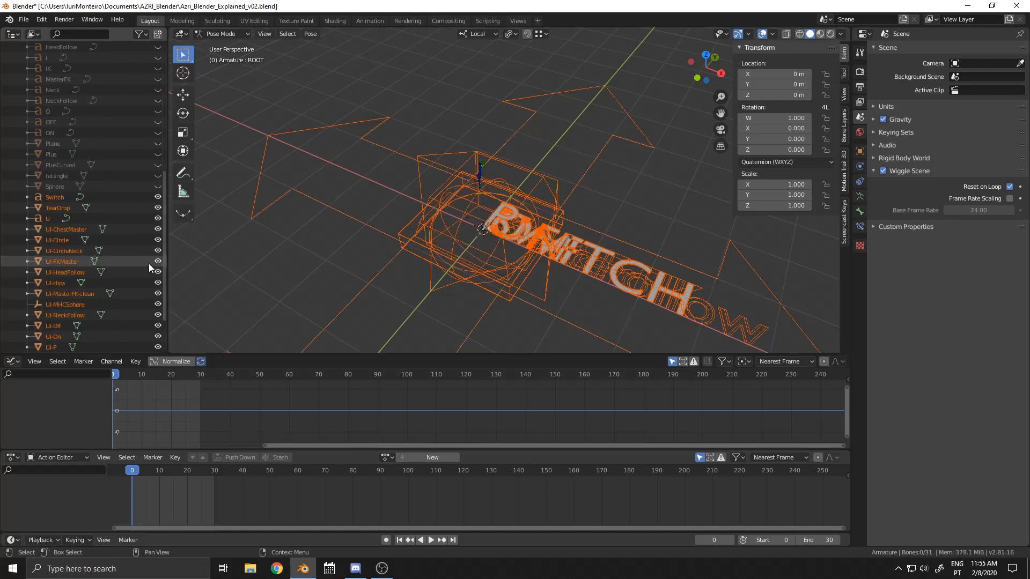
left_click_drag(158, 202, 163, 349)
scroll(151, 216, "down", 3)
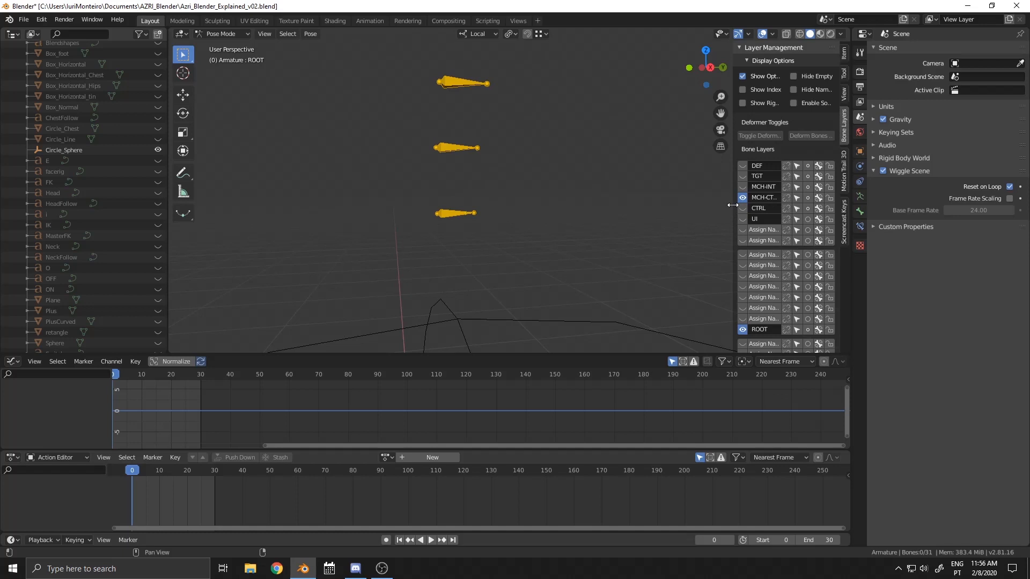
Step: Widen the Bone Layers sidebar so the full layer names and options can be read
left_click_drag(732, 205, 680, 206)
scroll(441, 165, "down", 4)
middle_click_drag(530, 166, 485, 172, "shift")
scroll(497, 125, "up", 2)
scroll(484, 172, "up", 3)
middle_click_drag(339, 98, 408, 155, "shift")
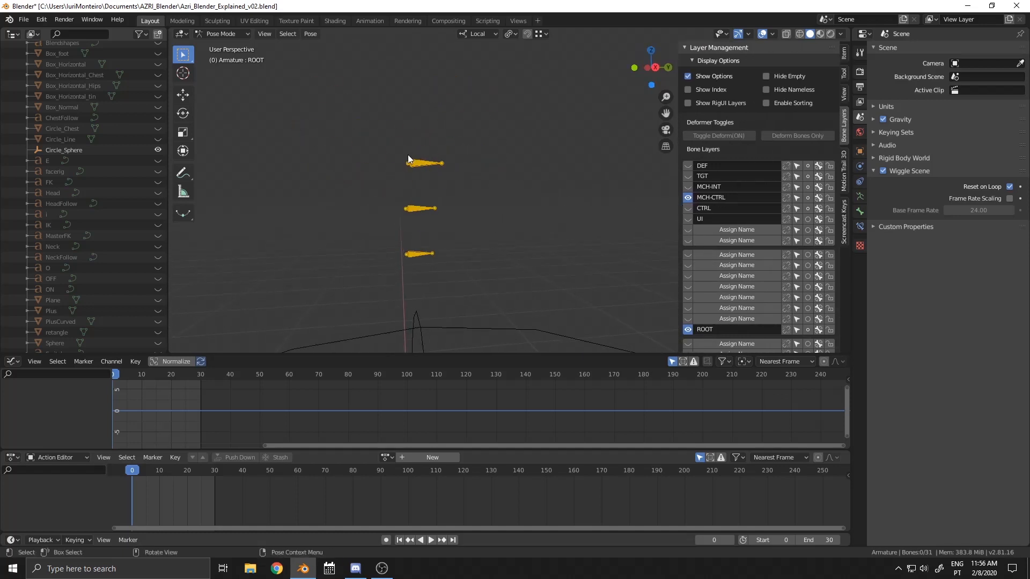
Step: Assign Circle_Sphere as the custom shape of the MCH-CTRL-Spine.03 bone
middle_click_drag(581, 219, 423, 310)
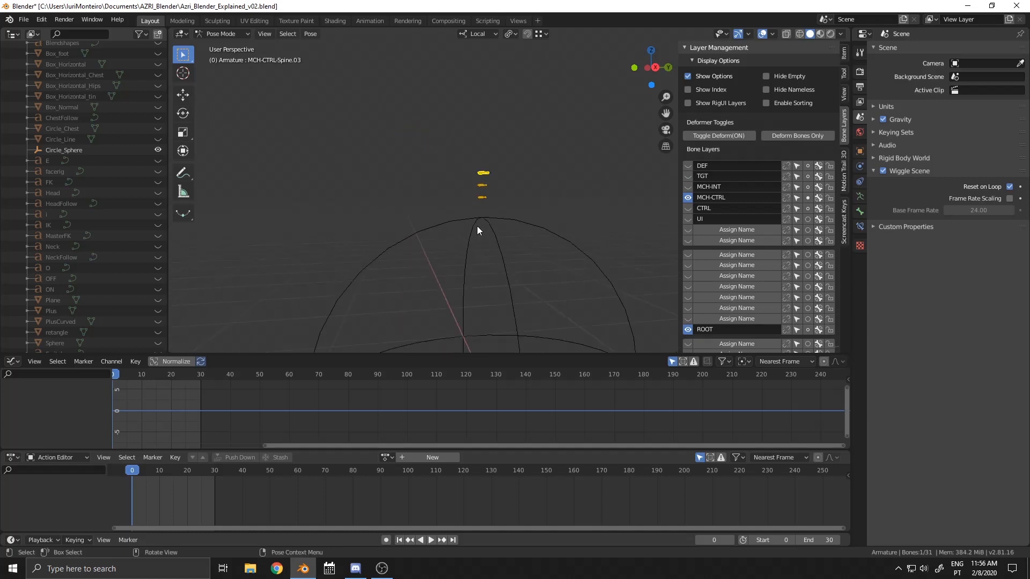
scroll(478, 227, "down", 4)
scroll(497, 225, "up", 4)
middle_click_drag(504, 215, 665, 278, "shift")
scroll(481, 209, "up", 5)
left_click(859, 212)
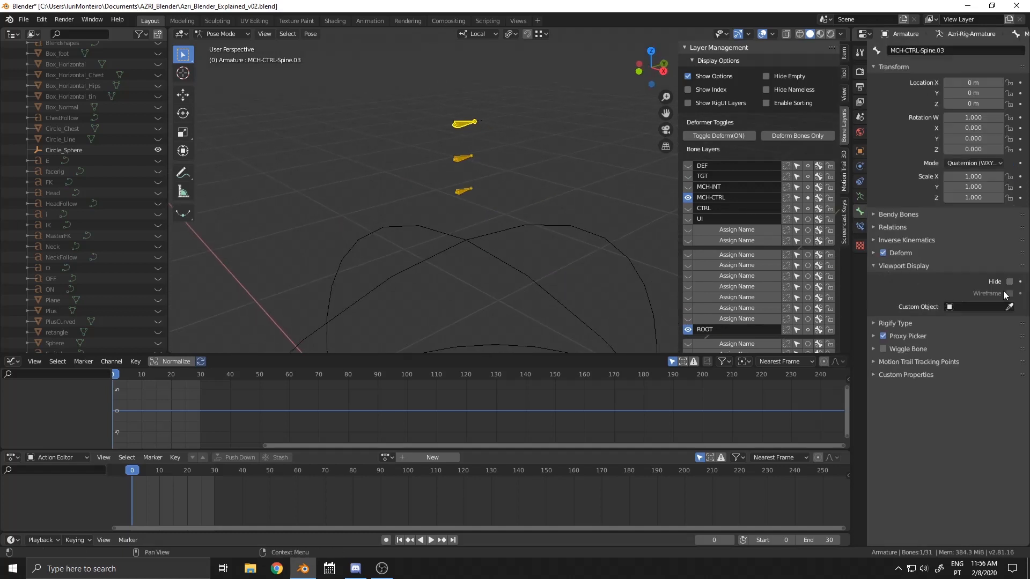
left_click(505, 229)
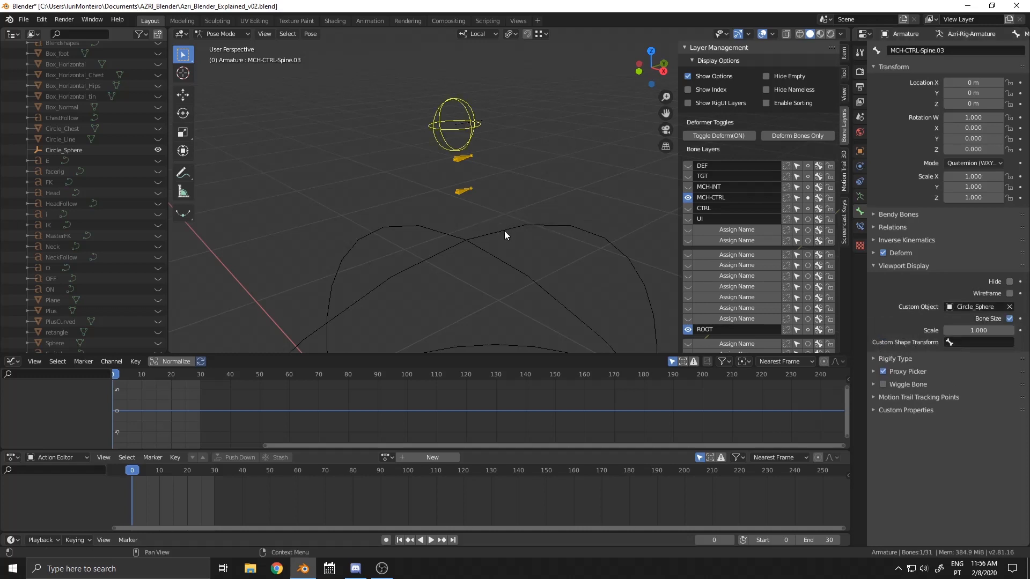
Step: Assign Circle_Sphere as the custom shape of the MCH-CTRL-Spine.02 and MHC-CTRL.Spine.01 bones
left_click(465, 159)
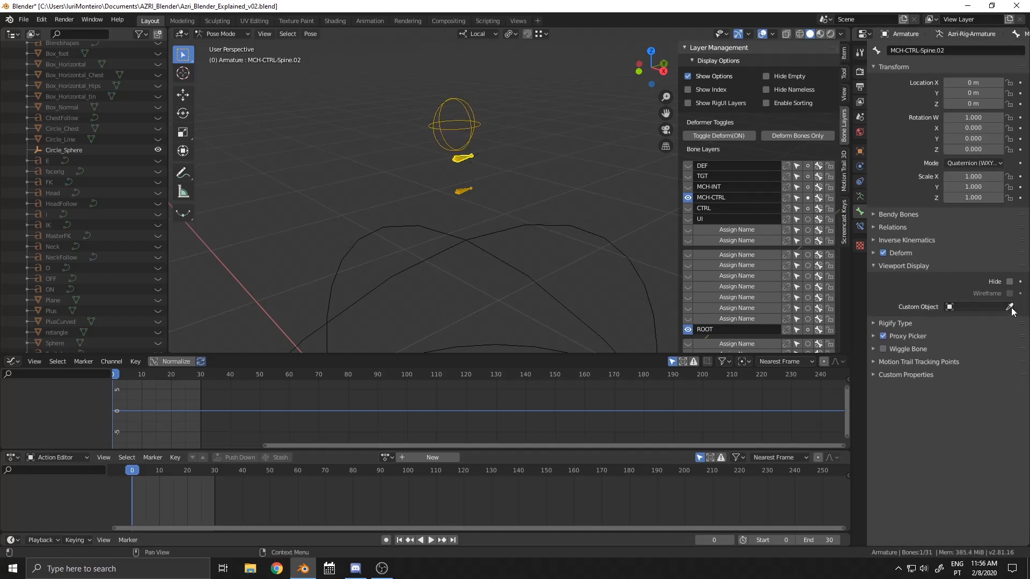
left_click(519, 220)
left_click(464, 191)
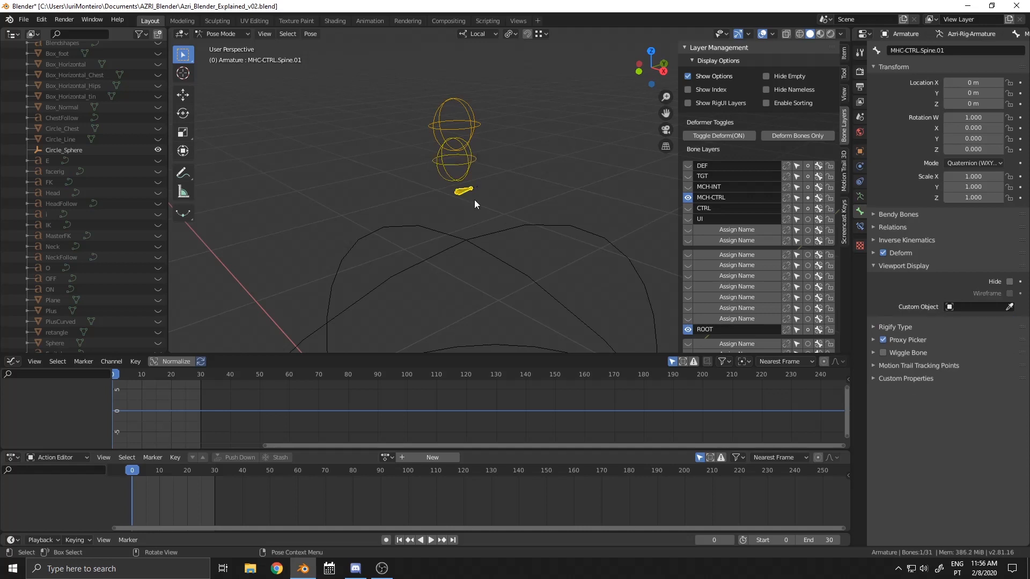
left_click(502, 227)
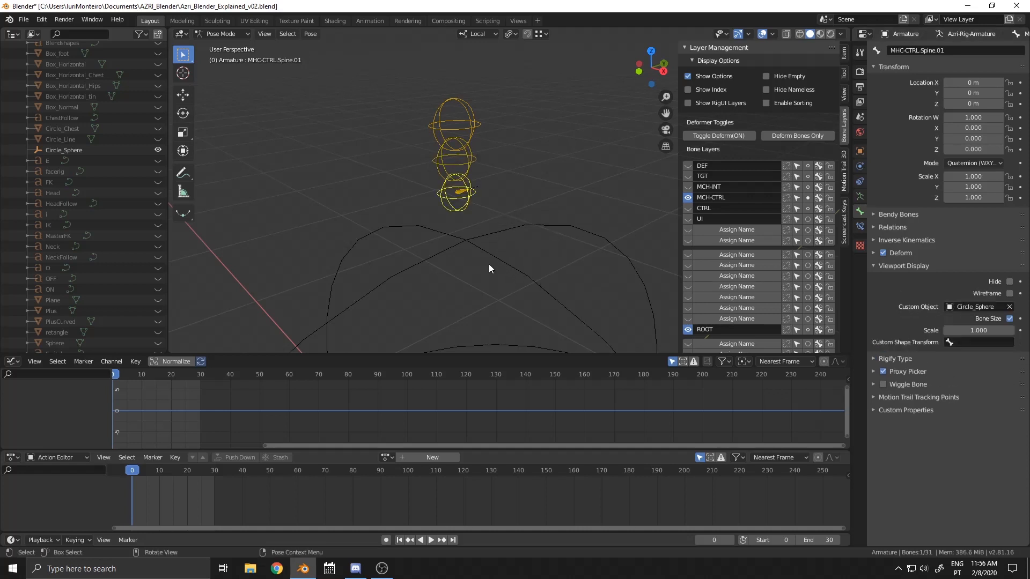
Step: Assign Circle_Sphere as the custom shape of the MHC-INT.Spine.002 bone inside the lowest sphere
scroll(489, 266, "down", 3)
scroll(574, 183, "up", 5)
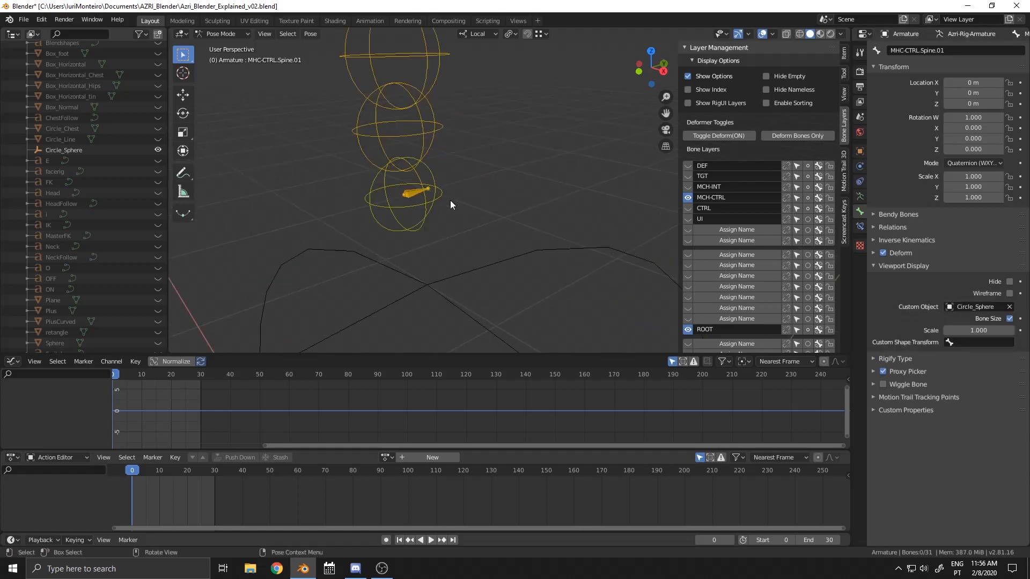
left_click(410, 197)
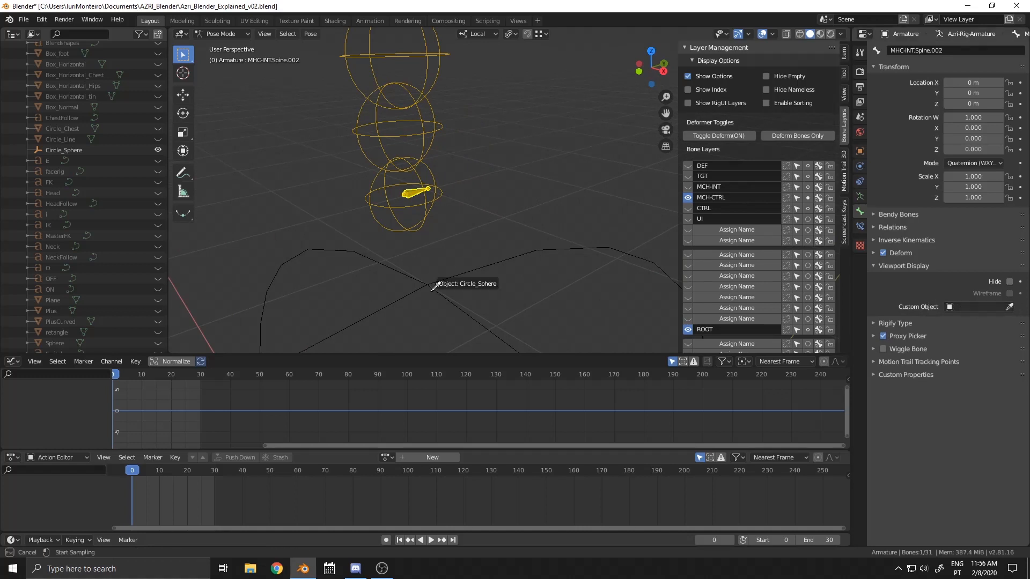
left_click(445, 276)
scroll(472, 215, "down", 4)
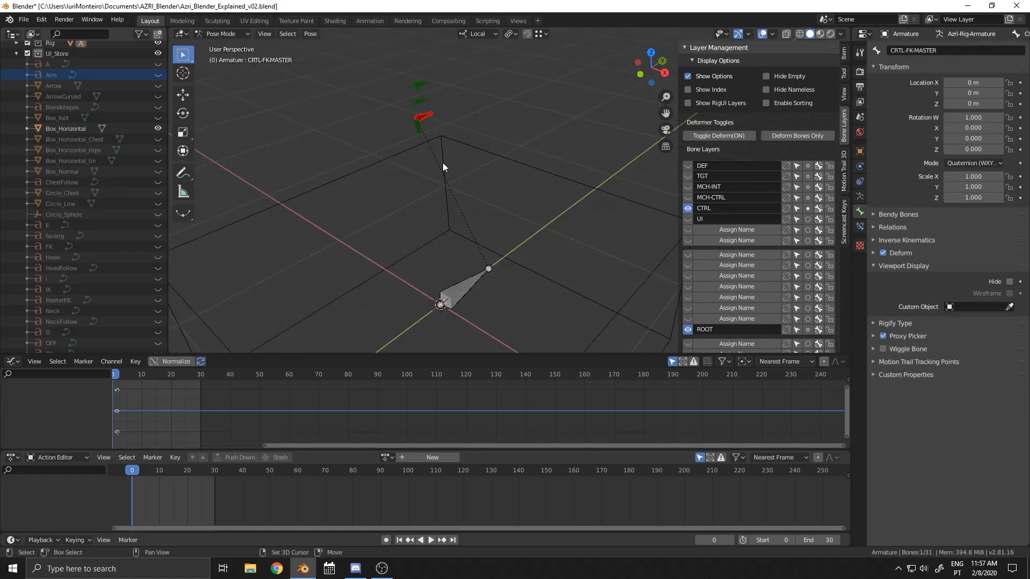
Step: Undo the removal of the CRTL-FK-MASTER bone's Circle custom shape
middle_click_drag(442, 166, 470, 196, "shift")
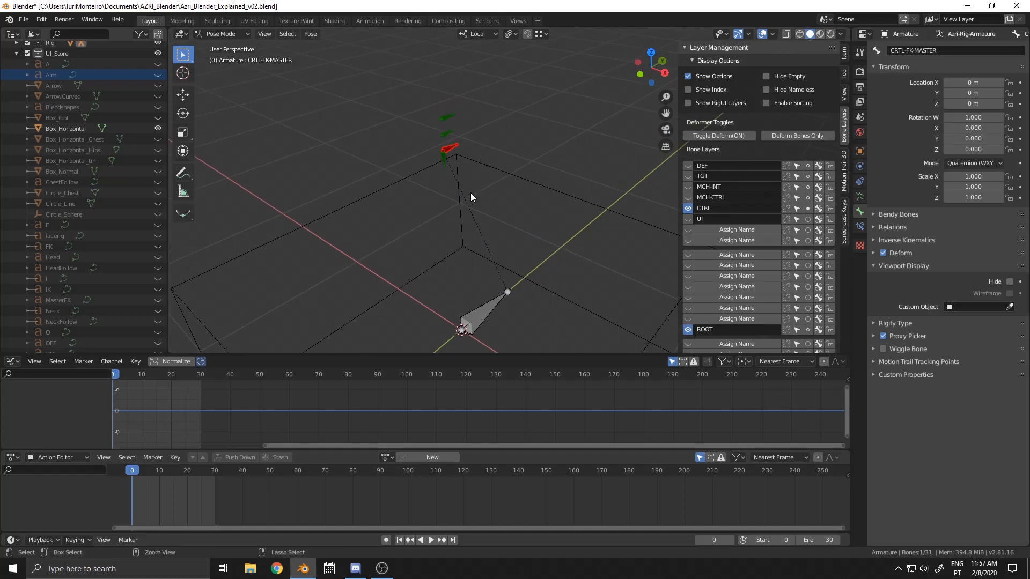
scroll(486, 145, "up", 1)
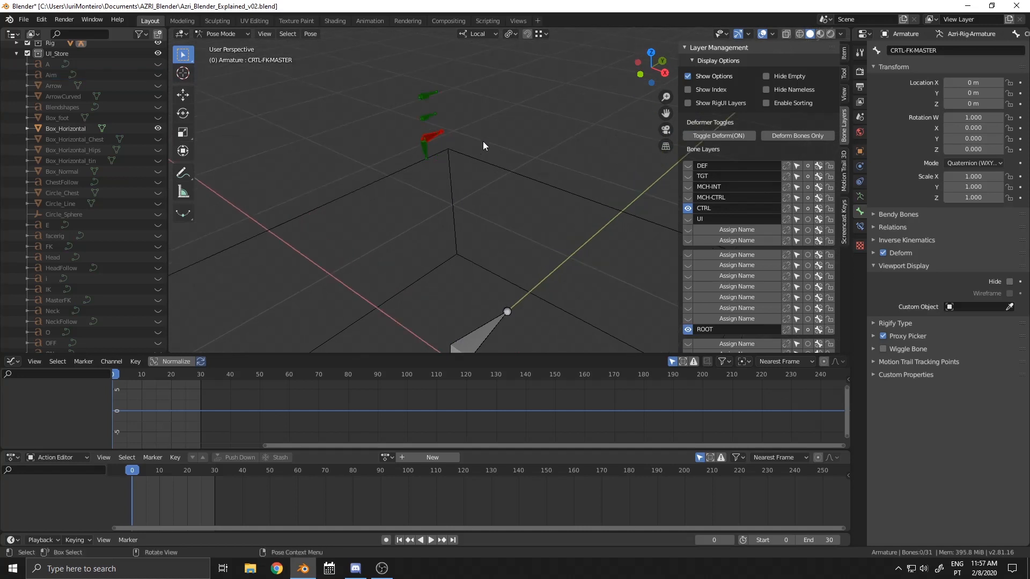
key("ctrl+z")
key("ctrl+z")
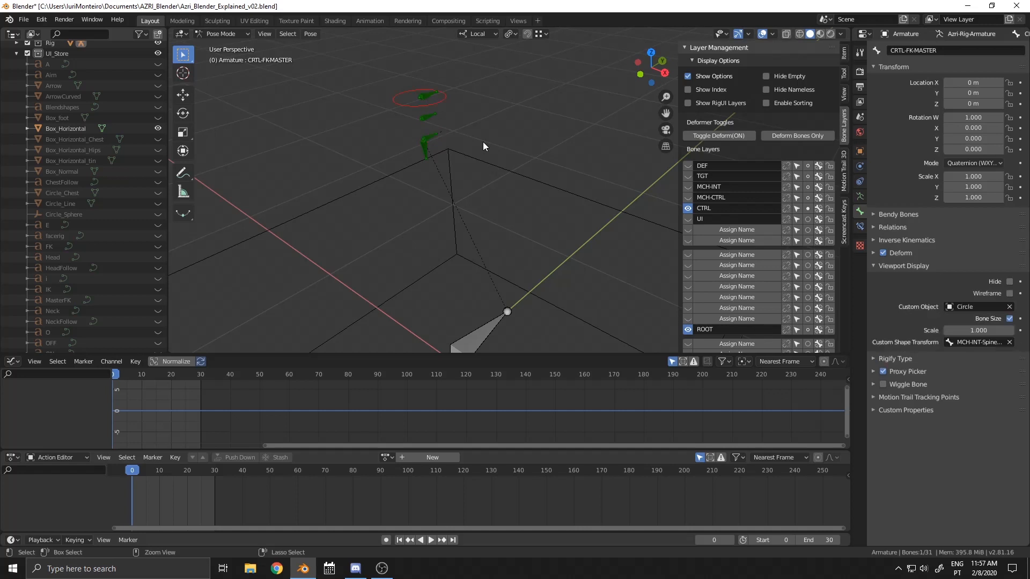
Step: Assign Box_Horizontal as the custom shape of the CTRL-Spine.03, CTRL-Spine.02 and CTRL.Spine.01 bones
left_click(428, 99)
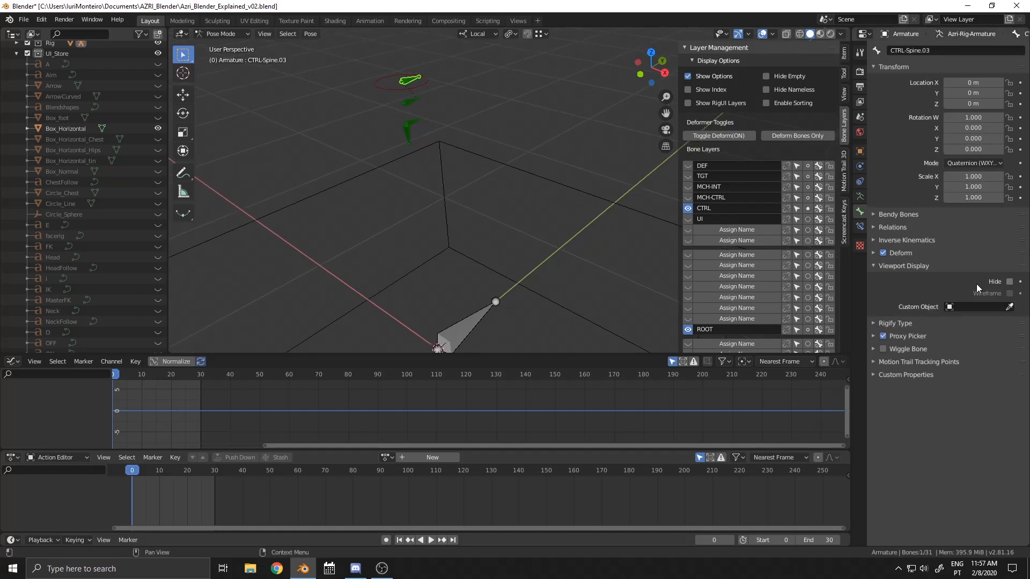
left_click(561, 183)
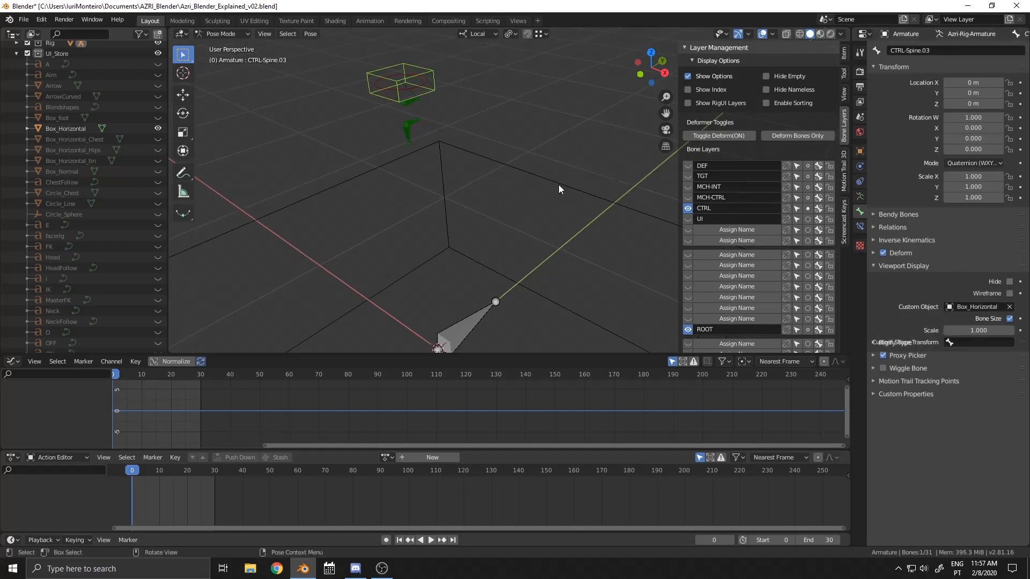
left_click(411, 103)
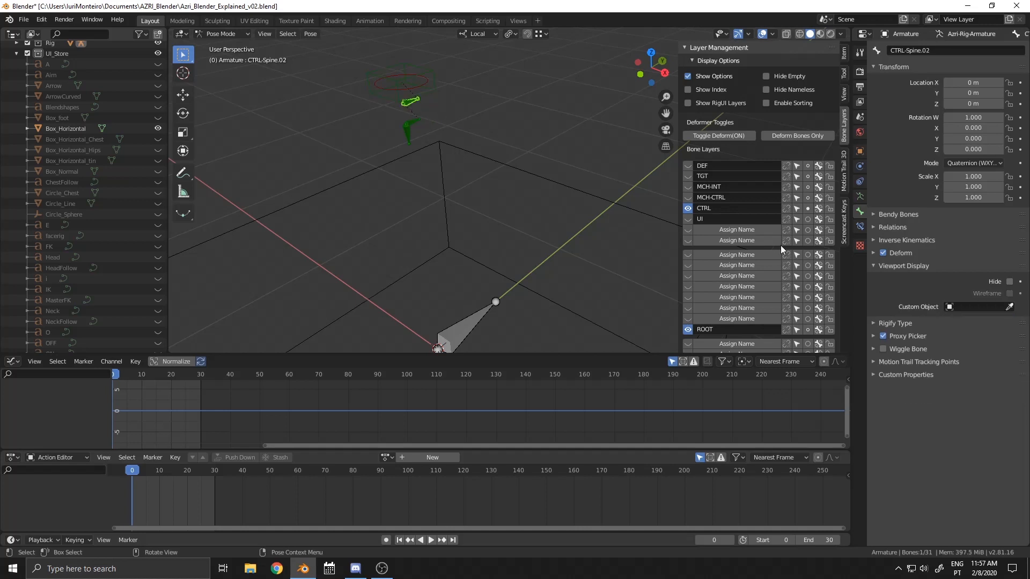
left_click(503, 158)
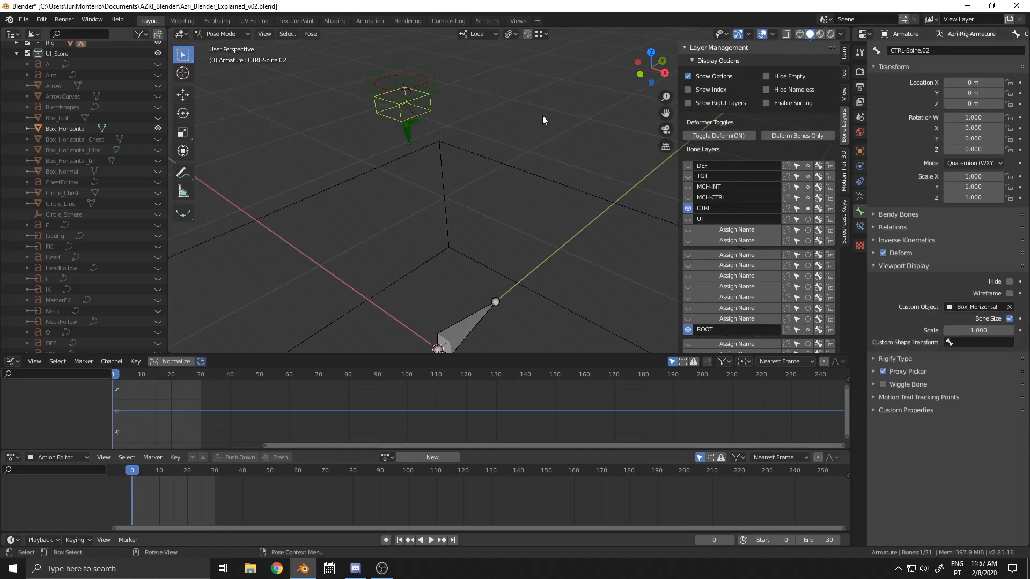
left_click(419, 123)
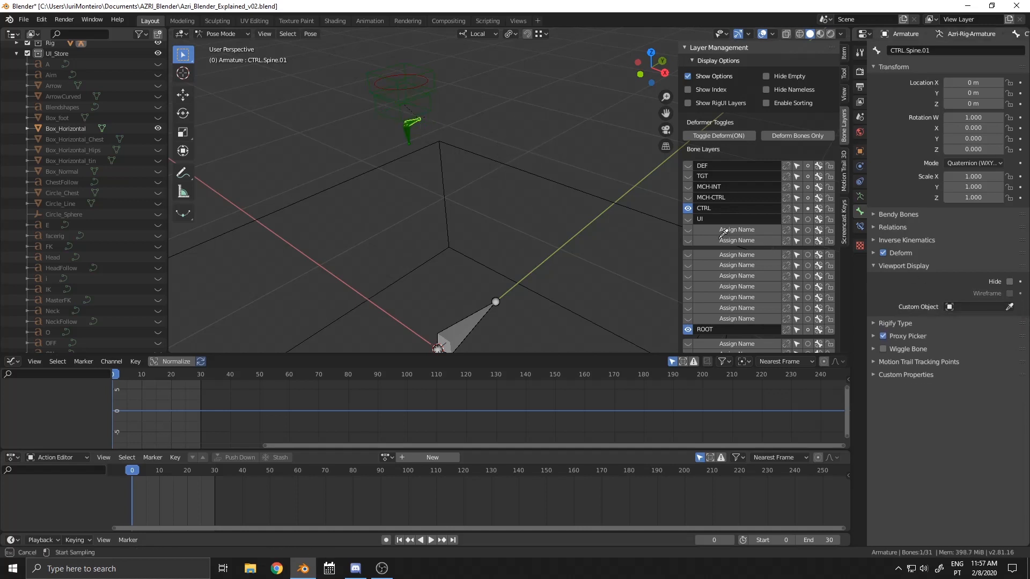
left_click(472, 156)
Step: Flatten the whole Box_Horizontal mesh in Edit Mode by scaling it to about 0.36 along its local Z axis
middle_click_drag(472, 156, 520, 197)
left_click(526, 250)
scroll(526, 250, "down", 5)
key("ctrl+Tab")
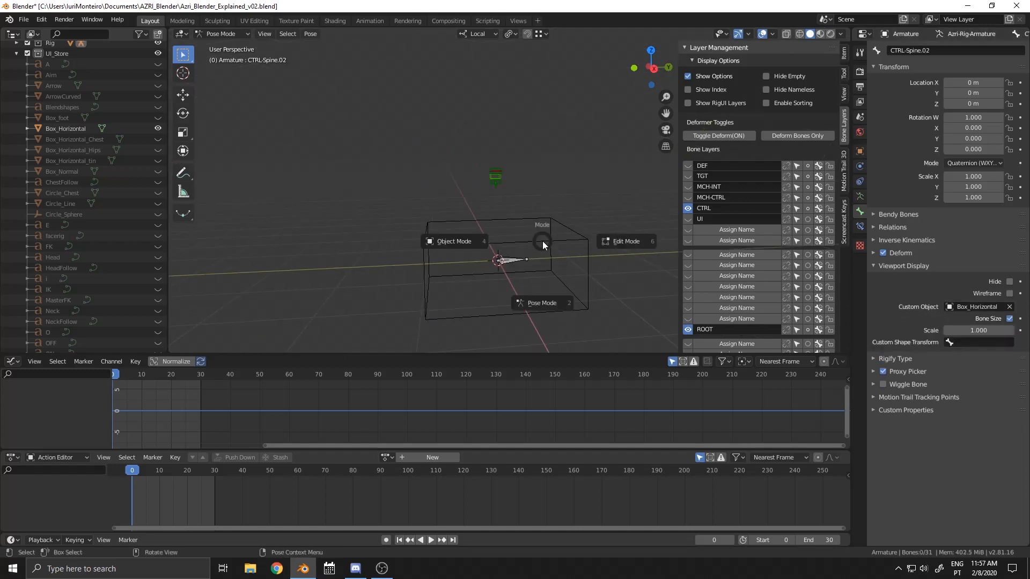
left_click(482, 243)
left_click(559, 238)
key("ctrl+Tab")
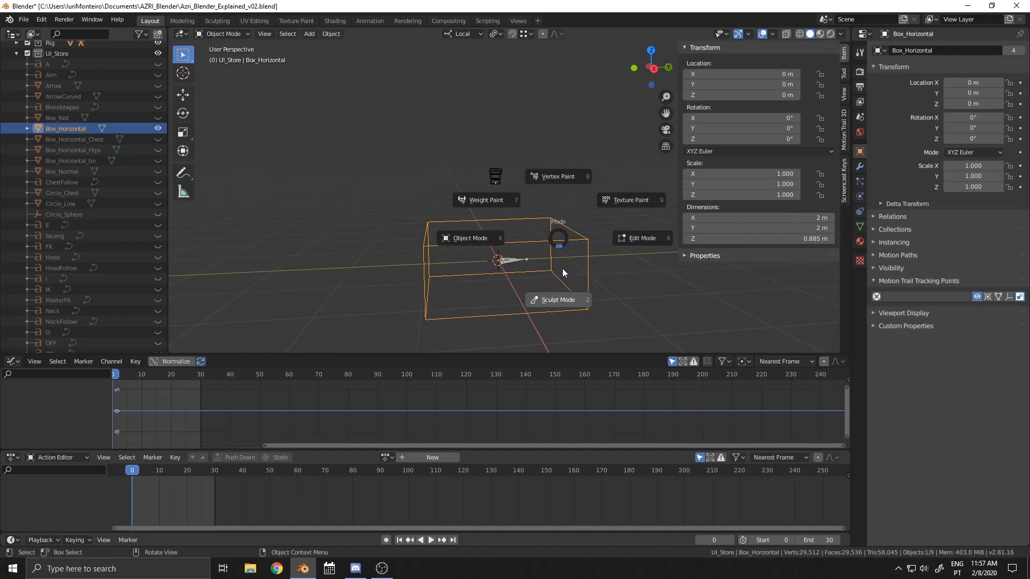
left_click(630, 242)
key("a")
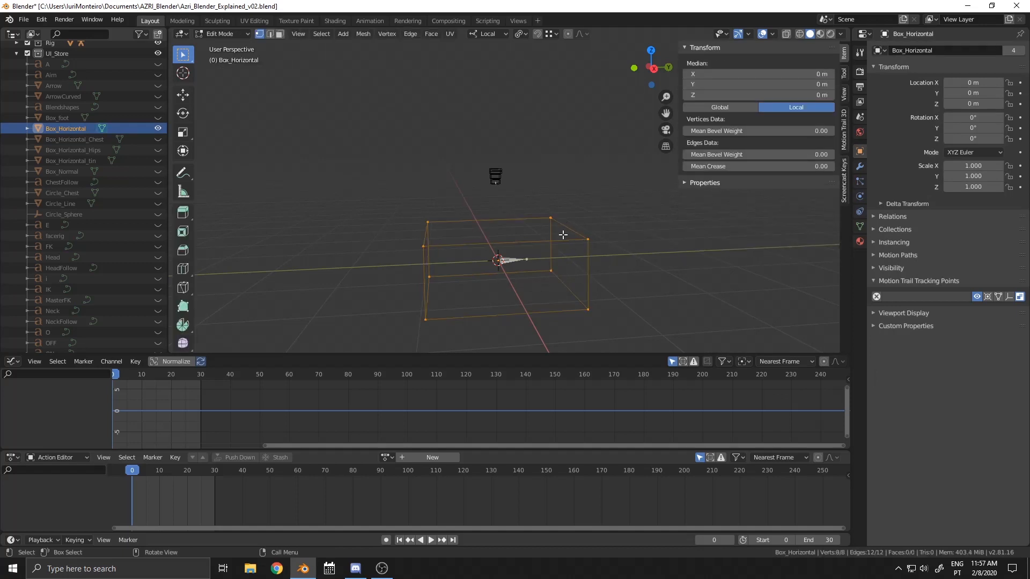
middle_click_drag(562, 234, 573, 249)
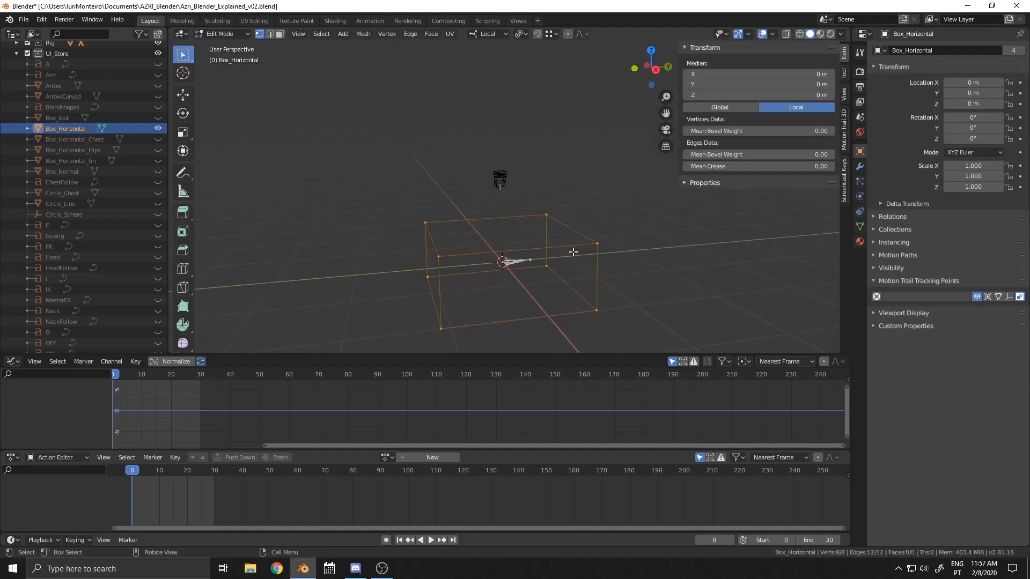
left_click(183, 133)
left_click_drag(500, 224, 502, 247)
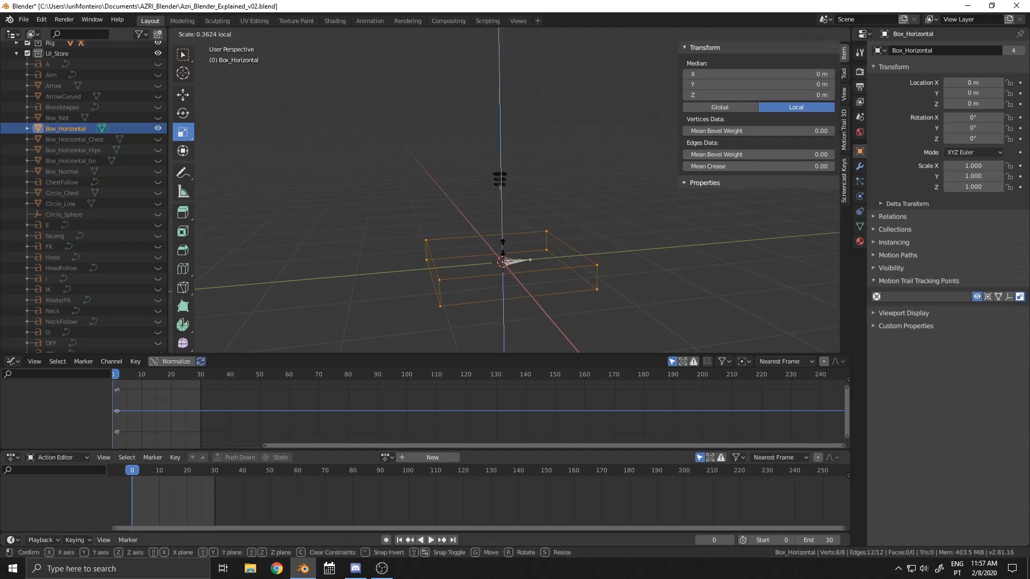
left_click_drag(500, 178, 500, 177)
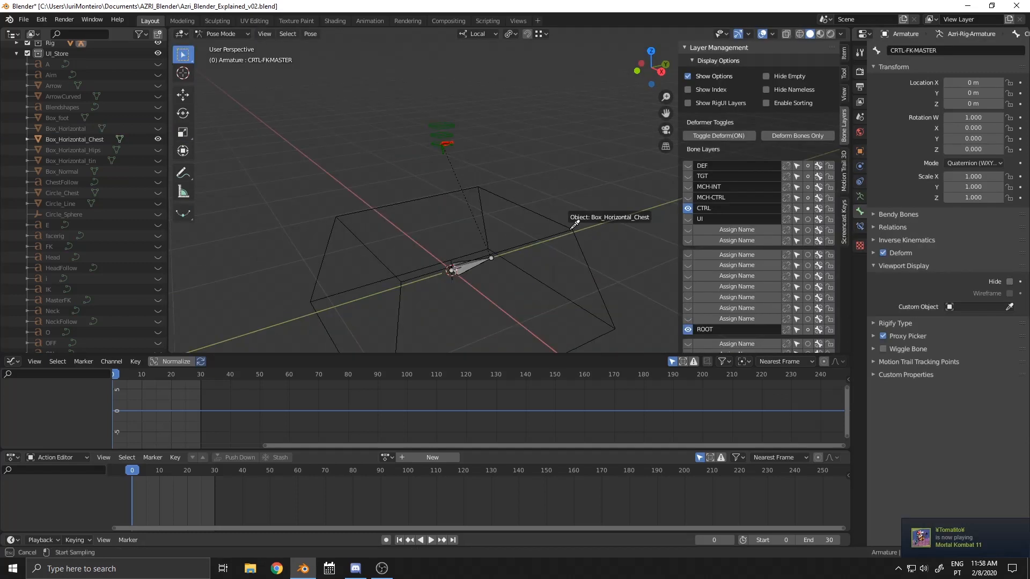
Step: Assign Box_Horizontal_Chest as the custom shape of the CRTL-FK-MASTER bone and set its display scale to 1
middle_click_drag(518, 186, 644, 237)
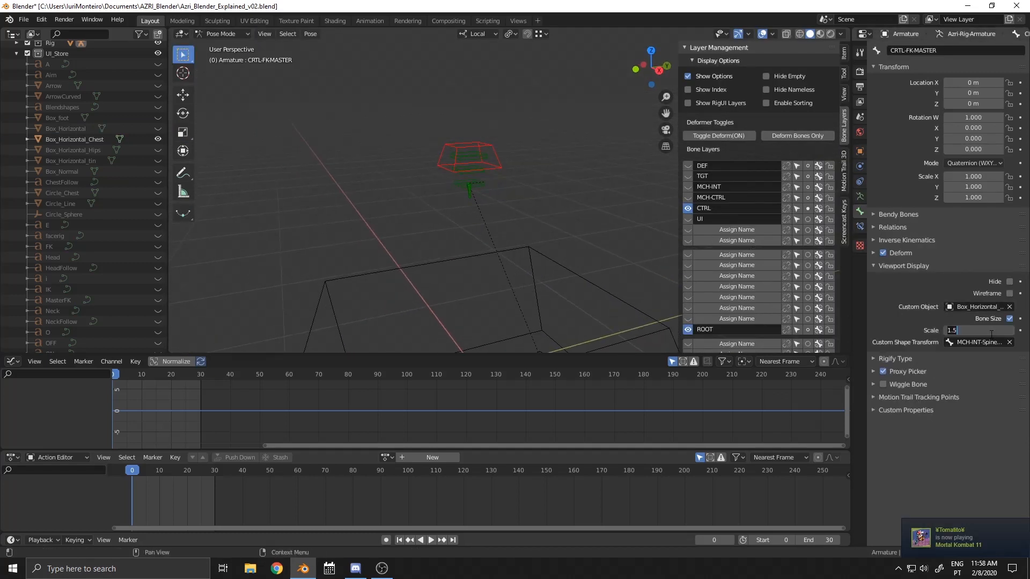
key("BackSpace")
key("BackSpace")
key("Return")
Step: Widen the whole Box_Horizontal_Chest mesh slightly in Edit Mode and flatten it along its local Z axis
middle_click_drag(498, 211, 583, 203)
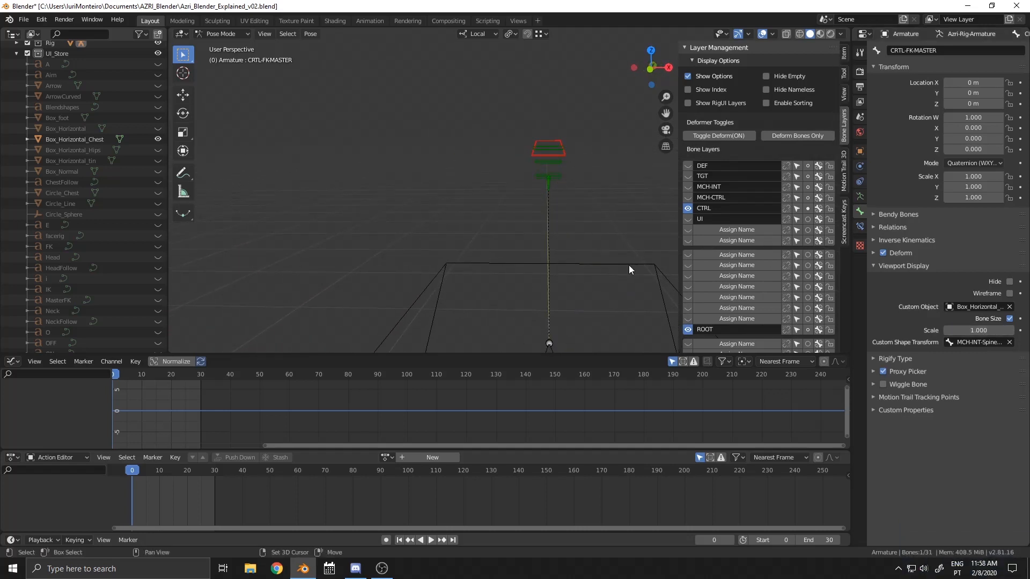
middle_click_drag(629, 269, 563, 212, "shift")
left_click(620, 213)
key("Tab")
left_click(453, 208)
left_click(569, 210)
key("Tab")
left_click(627, 215)
key("a")
left_click_drag(545, 241, 554, 241)
left_click_drag(497, 201, 497, 213)
middle_click_drag(525, 105, 410, 134)
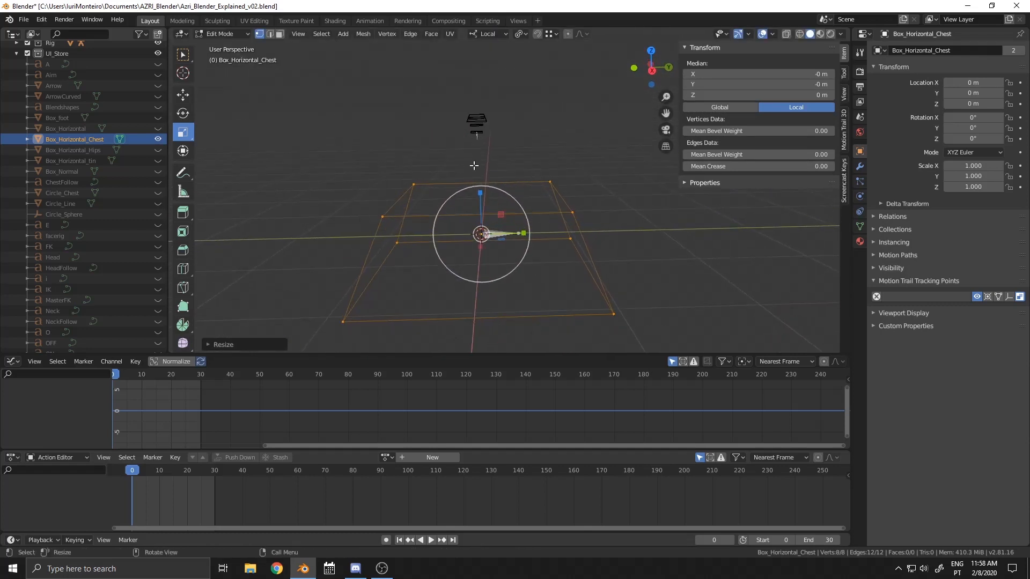
left_click_drag(480, 195, 481, 201)
Step: Leave Edit Mode on Box_Horizontal_Chest and show Box_Horizontal_Hips in the viewport
middle_click_drag(488, 193, 620, 140)
scroll(542, 184, "up", 3)
middle_click_drag(551, 124, 563, 185, "shift")
scroll(542, 184, "up", 2)
key("Tab")
left_click(499, 191)
left_click(400, 192)
middle_click_drag(538, 229, 504, 217, "shift")
left_click(158, 151)
Step: Return the armature to Pose Mode and assign Box_Horizontal_Hips as the custom shape of the TGT-Spine.002 bone
scroll(545, 223, "down", 4)
scroll(537, 215, "up", 3)
left_click(488, 162)
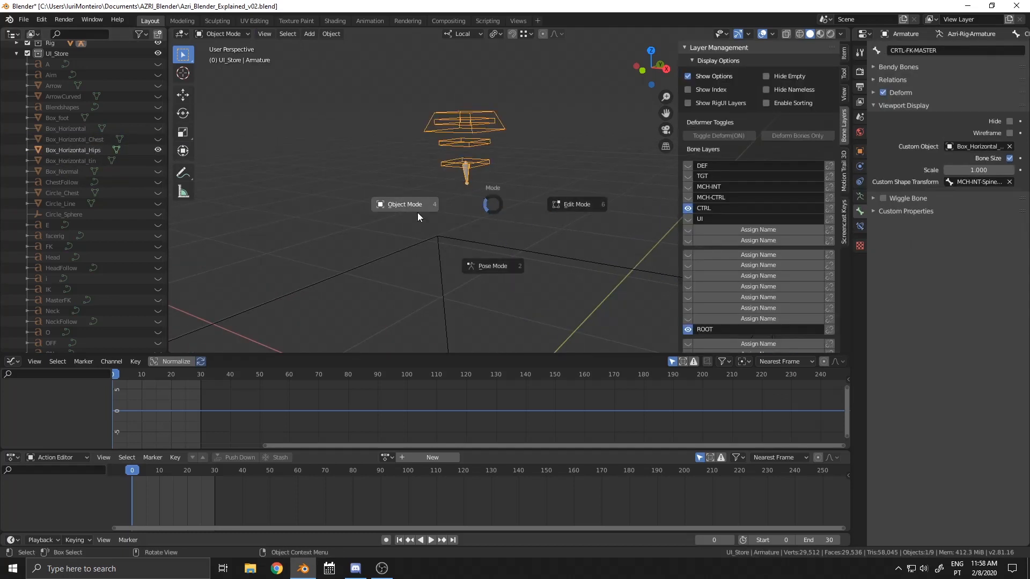
left_click(418, 212)
key("Tab")
left_click(521, 196)
key("Tab")
left_click(472, 225)
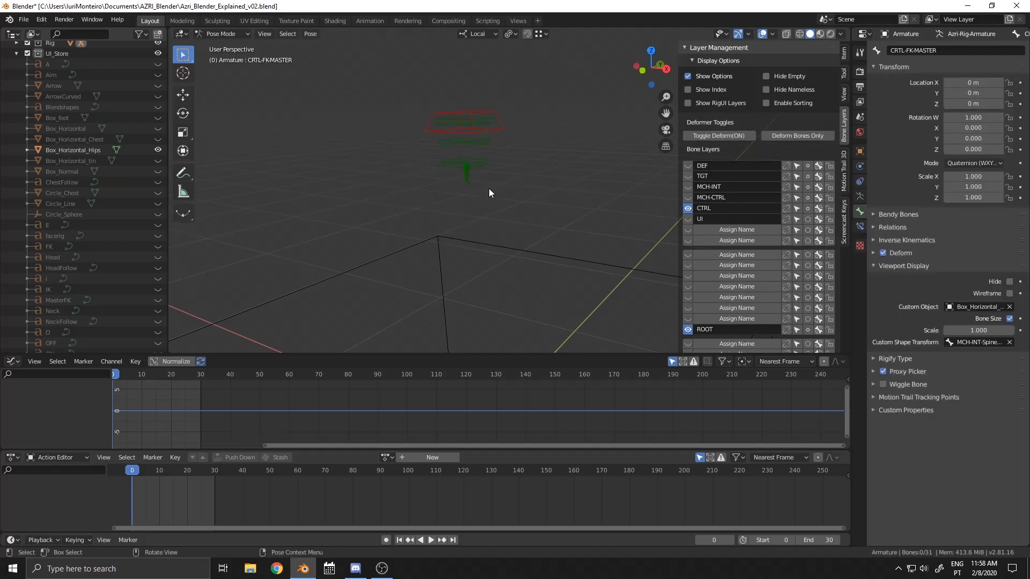
scroll(489, 191, "down", 4)
left_click(484, 181)
middle_click_drag(487, 202, 460, 159, "shift")
left_click(518, 197)
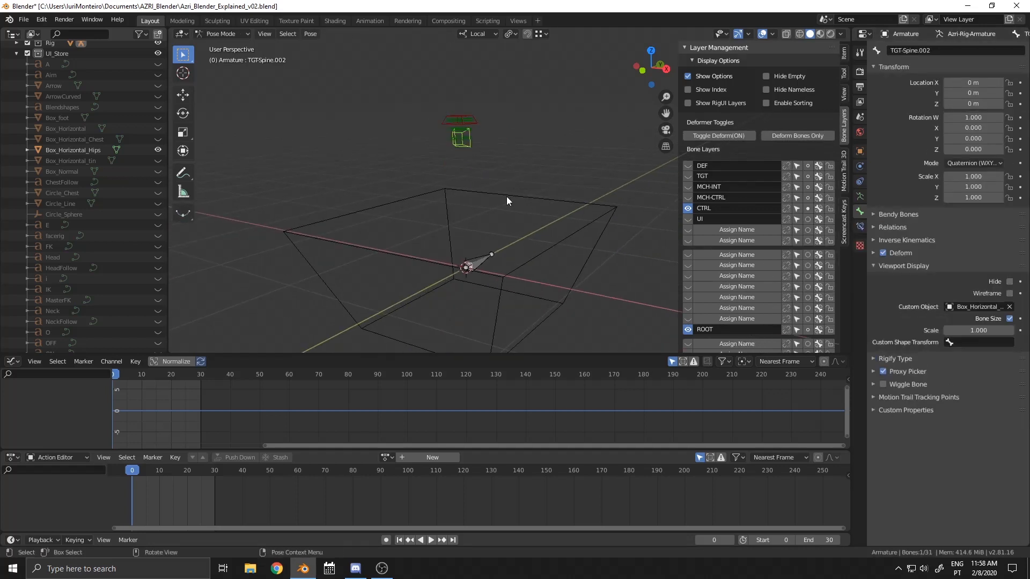
Step: Rotate the whole Box_Horizontal_Hips mesh 90 degrees about its local X axis in Edit Mode
key("Tab")
left_click(499, 201)
key("Tab")
left_click(448, 191)
left_click(449, 193)
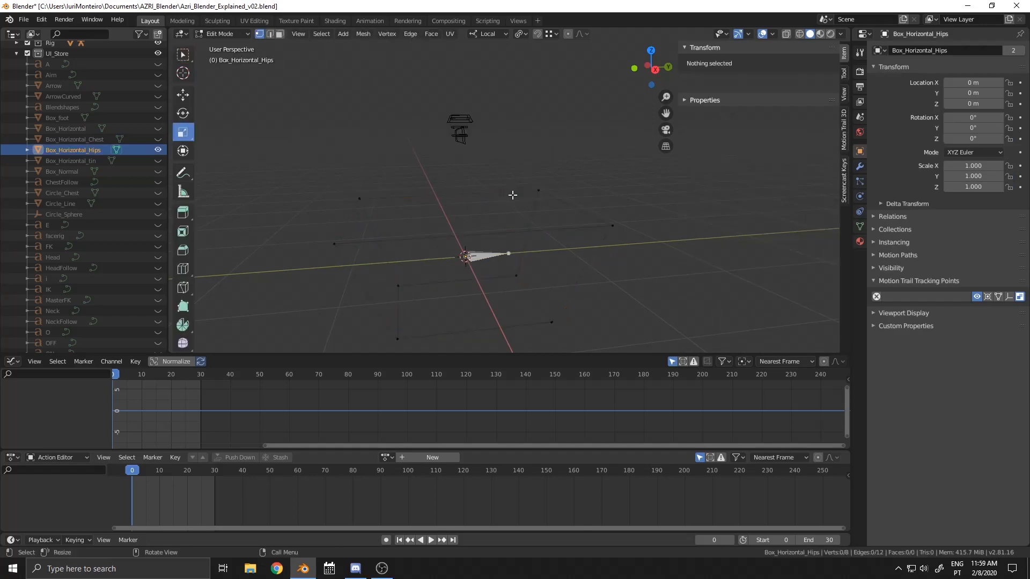
key("Tab")
middle_click_drag(502, 204, 504, 191)
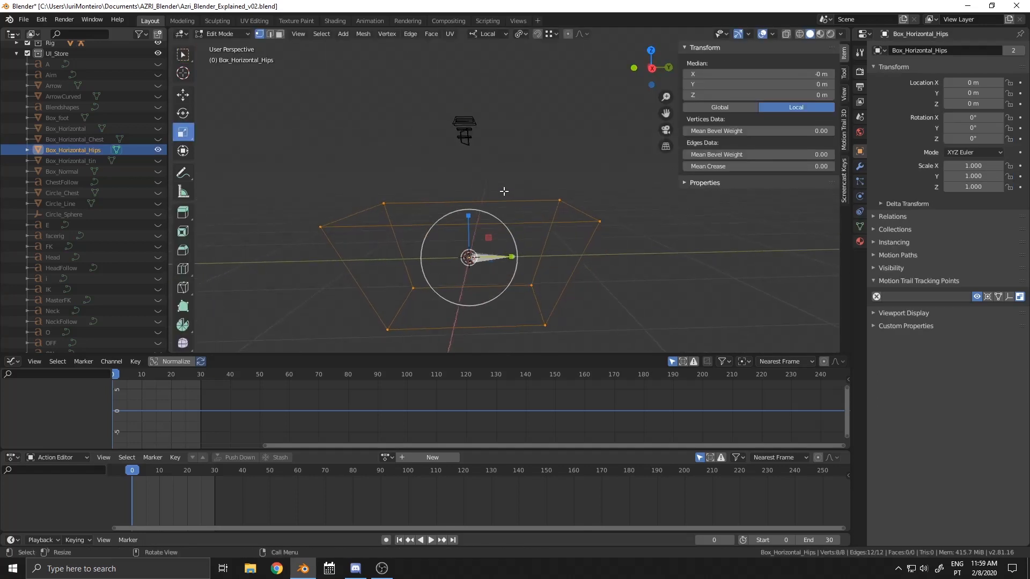
left_click_drag(504, 236, 494, 228)
type("90")
key("Return")
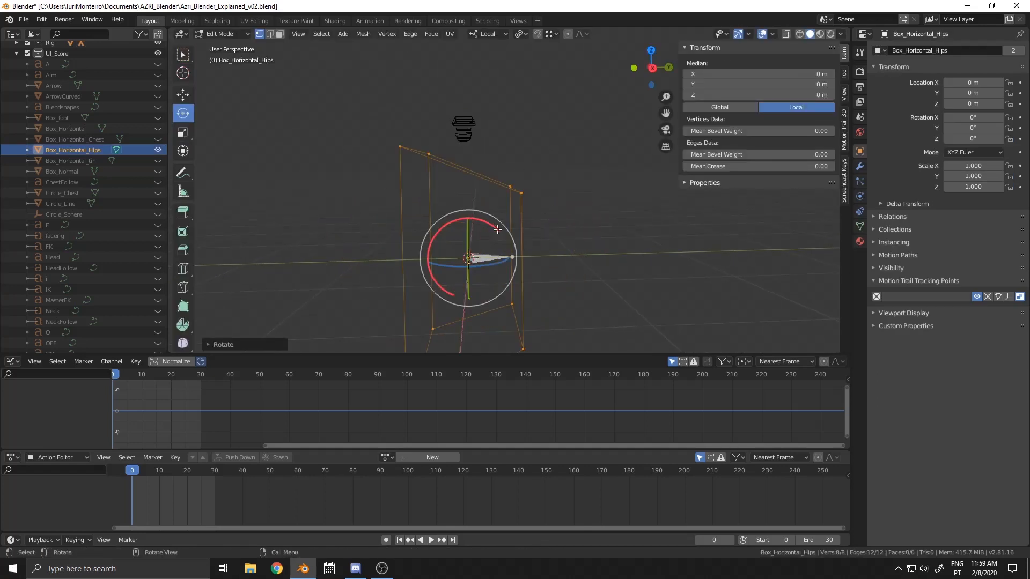
Step: Resize the rotated Box_Horizontal_Hips mesh and shift it along its local Y axis
middle_click_drag(514, 162, 480, 184)
key("s")
left_click(568, 214)
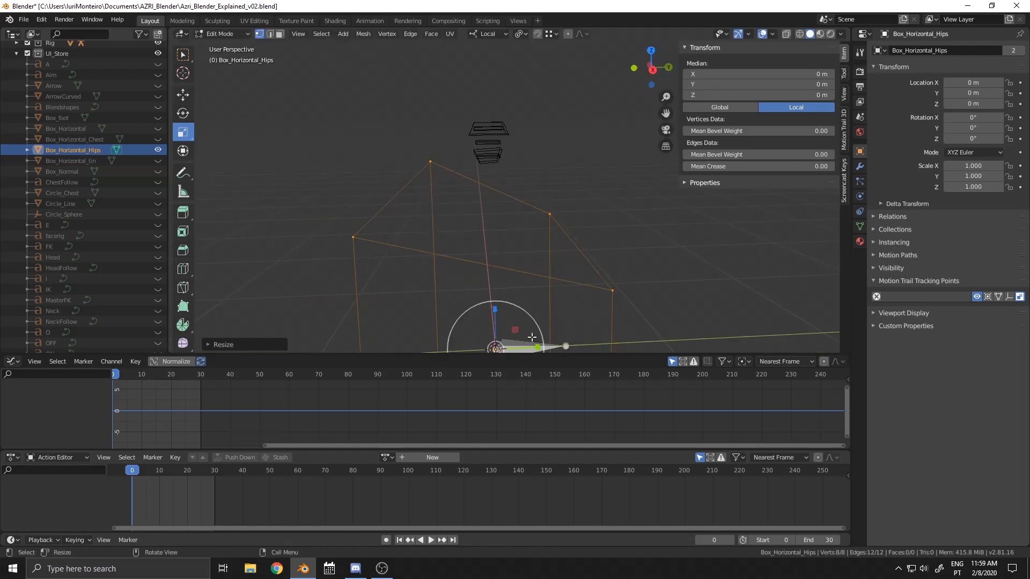
middle_click_drag(538, 348, 520, 297, "shift")
key("w")
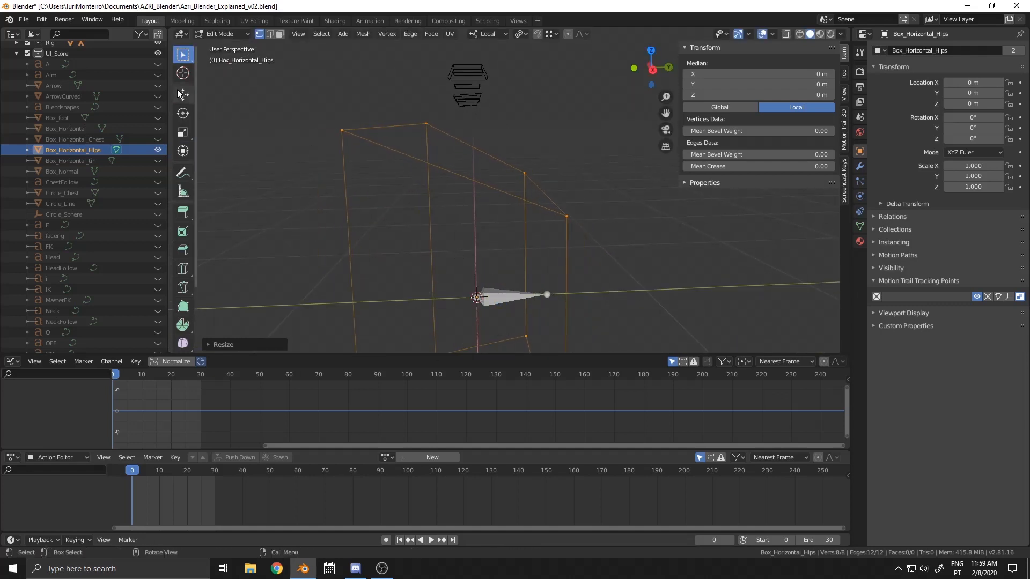
left_click(183, 150)
left_click_drag(540, 296, 581, 298)
Step: Toggle the viewport visibility of the Mesh collection to compare the control shapes with the character
scroll(580, 298, "down", 5)
scroll(69, 132, "up", 3)
left_click(158, 68)
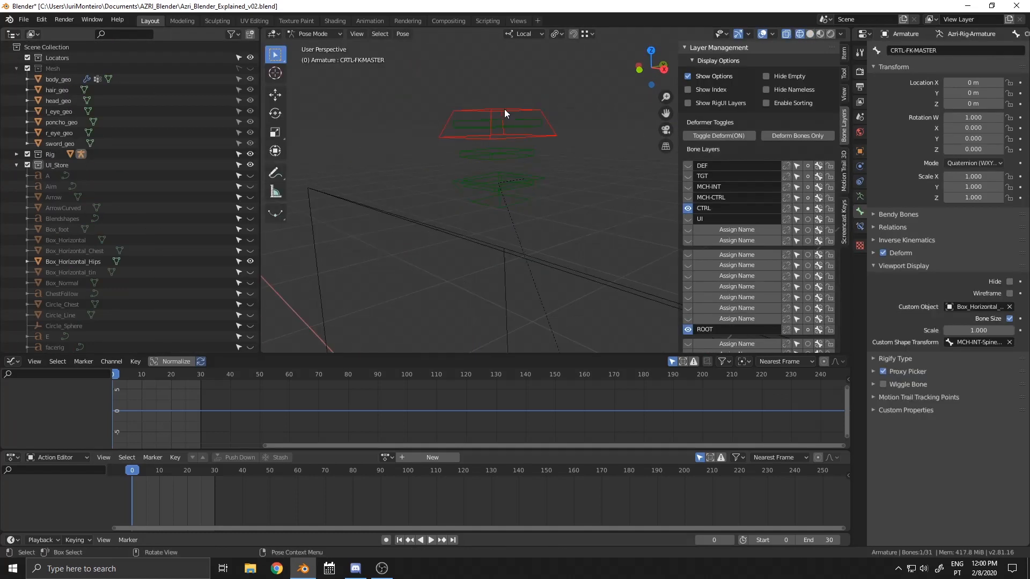
Step: Set the custom shape scale of the CRTL-FK-MASTER and TGT-Spine.002 bones to 2.0 and show the Mesh collection again
left_click(541, 122)
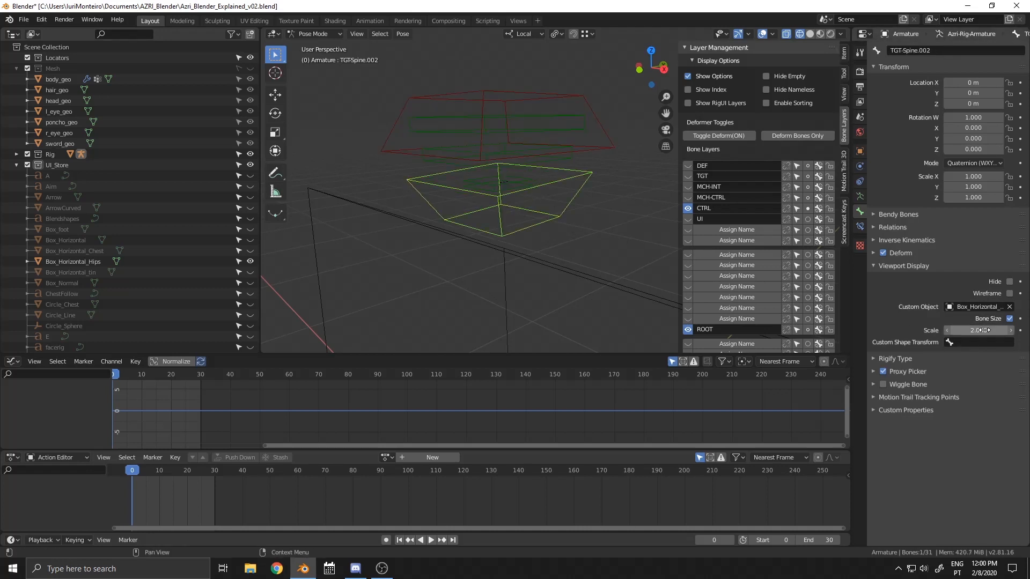
left_click(531, 184)
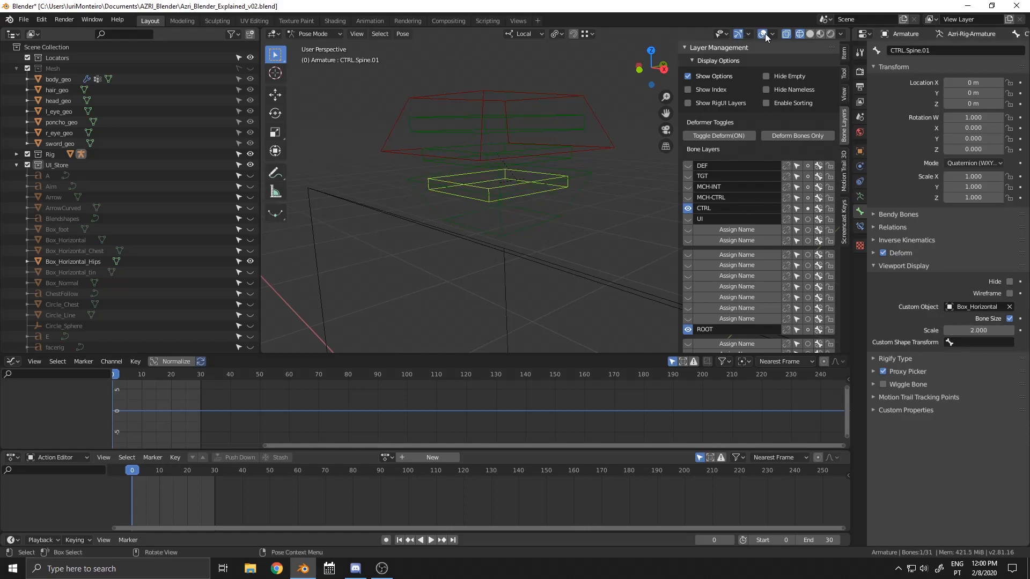
left_click(250, 68)
middle_click_drag(569, 140, 552, 207)
Step: Leave the armature's Pose Mode, open the Box_Horizontal_Hips mesh in Edit Mode and select all of its vertices
left_click(614, 129)
scroll(597, 158, "down", 1)
key("Tab")
left_click(616, 196)
key("Tab")
left_click(540, 203)
left_click(569, 201)
key("Tab")
left_click(605, 210)
scroll(601, 210, "down", 4)
key("a")
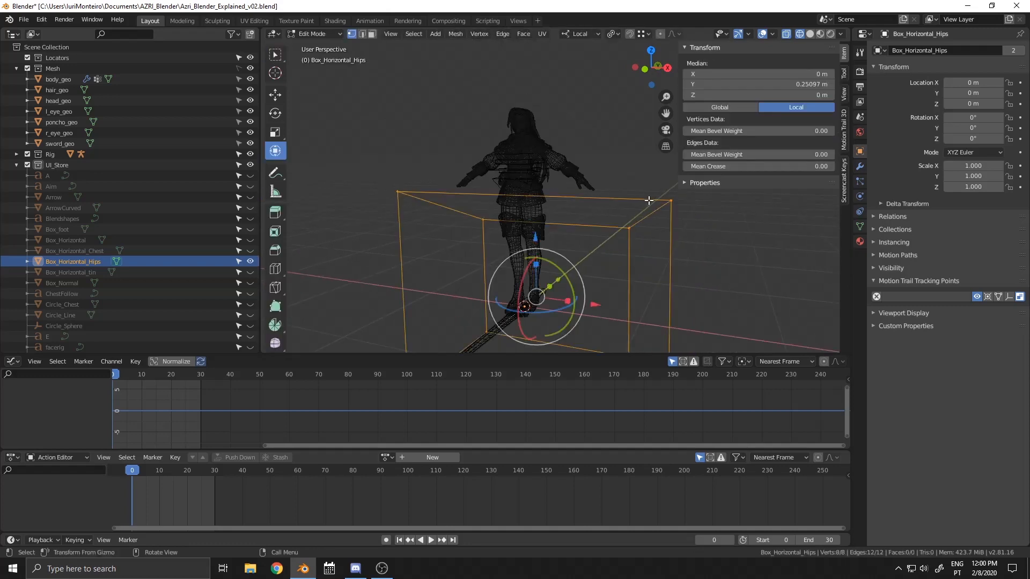
Step: Resize the Box_Horizontal_Hips mesh and shift it along its local Y axis to about 0.73 m
middle_click_drag(649, 200, 570, 204)
mouse_move(624, 277)
left_mouse_down()
mouse_move(701, 274)
mouse_move(645, 276)
left_mouse_up()
scroll(501, 269, "up", 2)
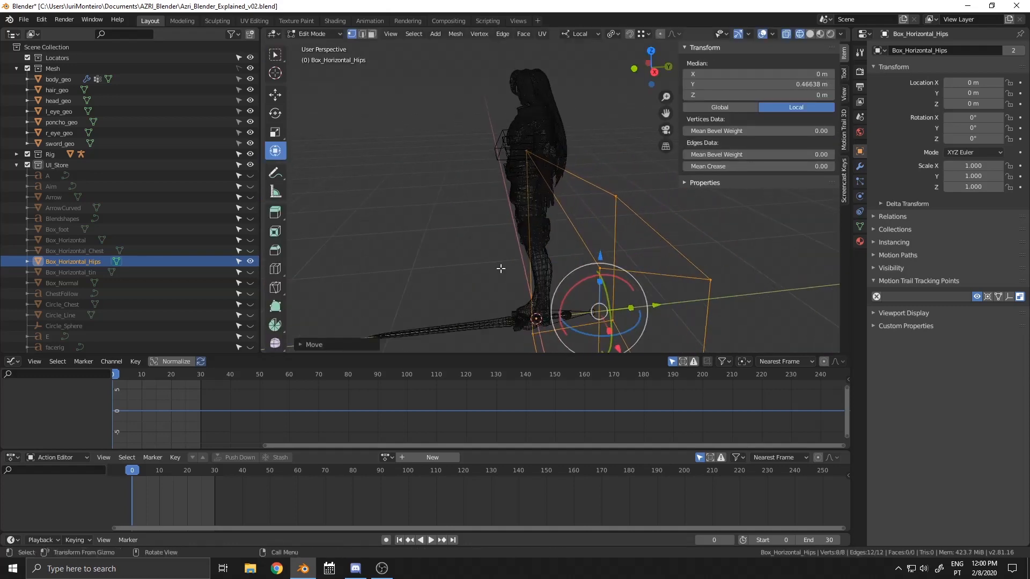
middle_click_drag(501, 269, 585, 292)
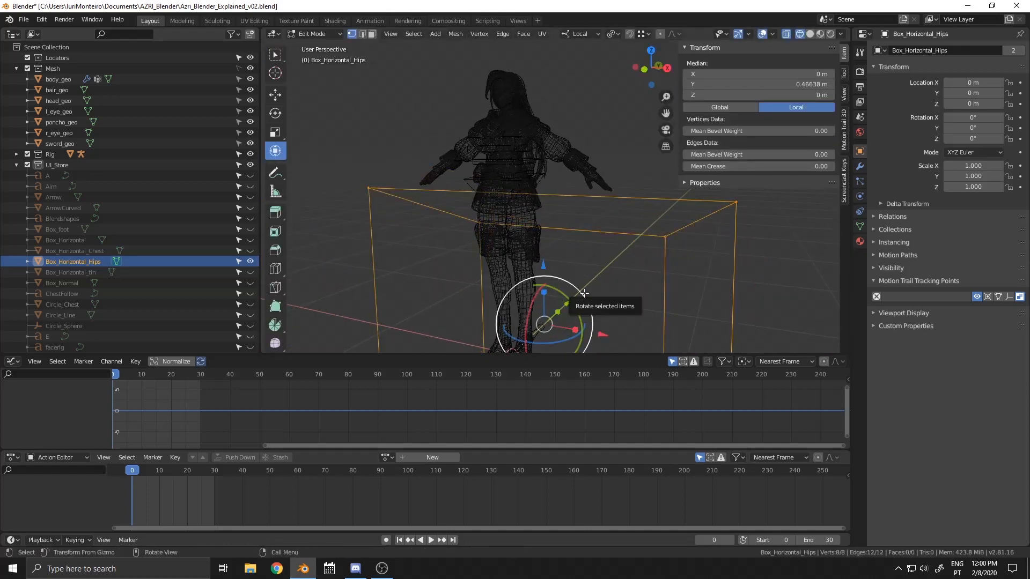
key("s")
left_click(586, 292)
left_click_drag(567, 304, 588, 299)
scroll(605, 148, "up", 1)
middle_click_drag(428, 189, 443, 190)
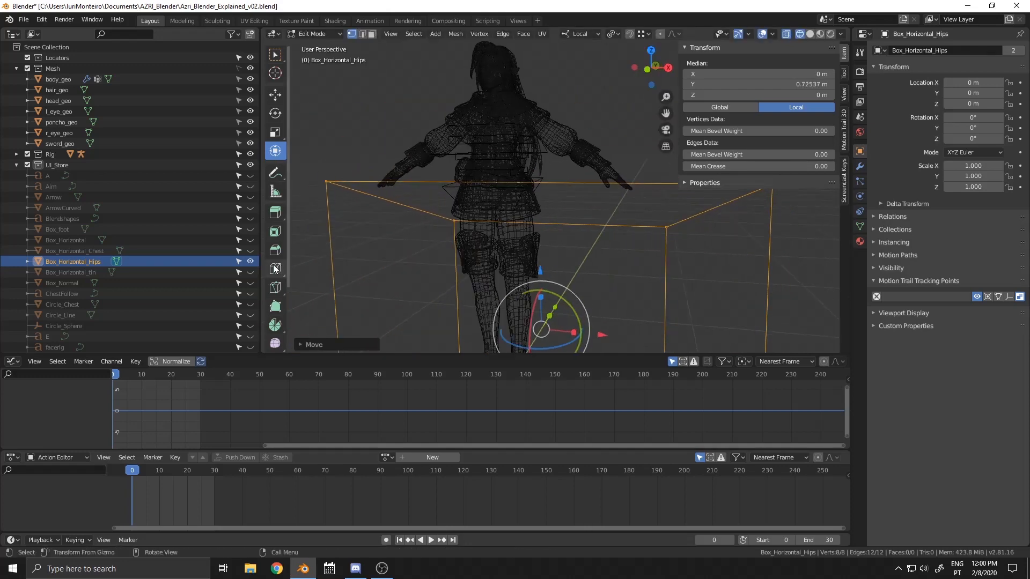
key("alt+a")
Step: Return the armature to Pose Mode and set the custom shape scale of the CTRL-Spine.03 bone to 2.3
scroll(541, 202, "up", 3)
middle_click_drag(531, 204, 541, 202)
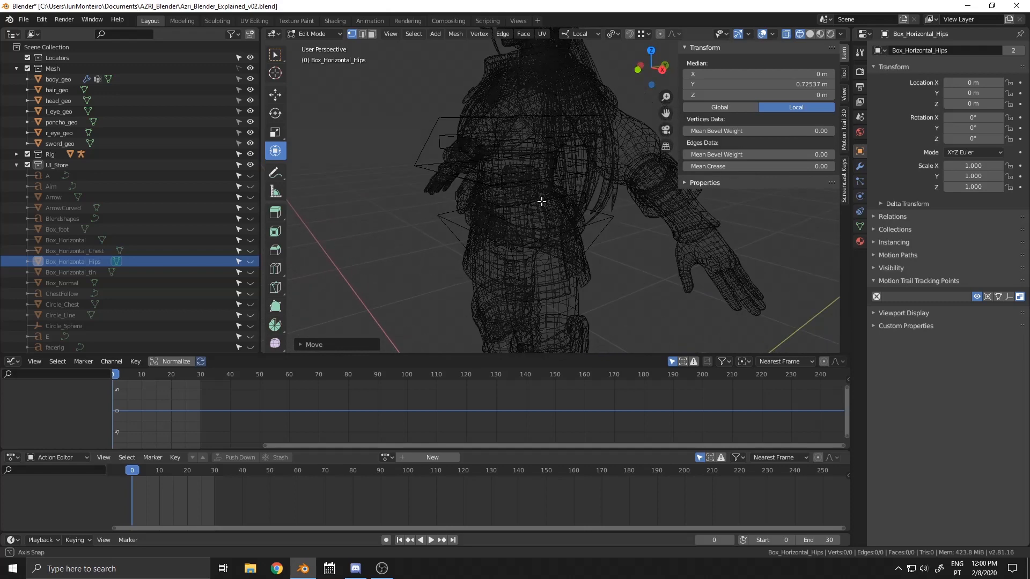
key("ctrl+Tab")
left_click(384, 204)
left_click(475, 194)
key("ctrl+Tab")
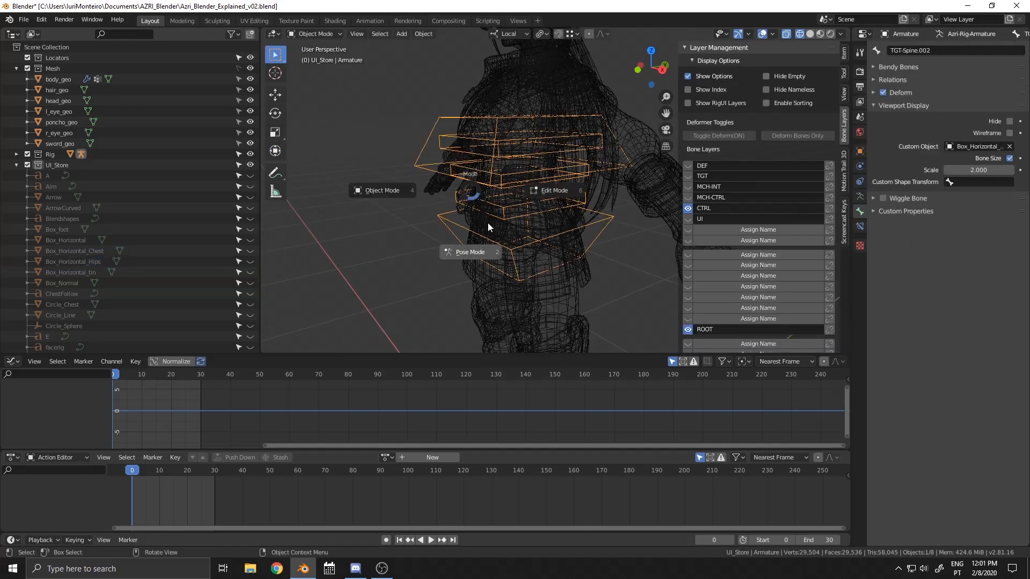
left_click(488, 223)
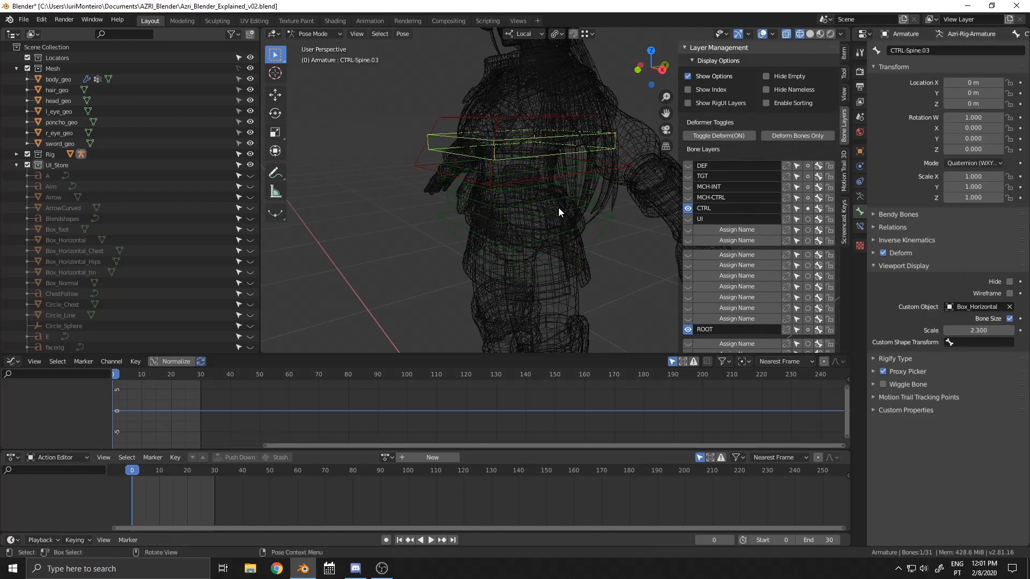
Step: Show the Box_Horizontal_Chest control shape and open its mesh in Edit Mode
middle_click_drag(559, 207, 584, 133)
scroll(585, 133, "down", 3)
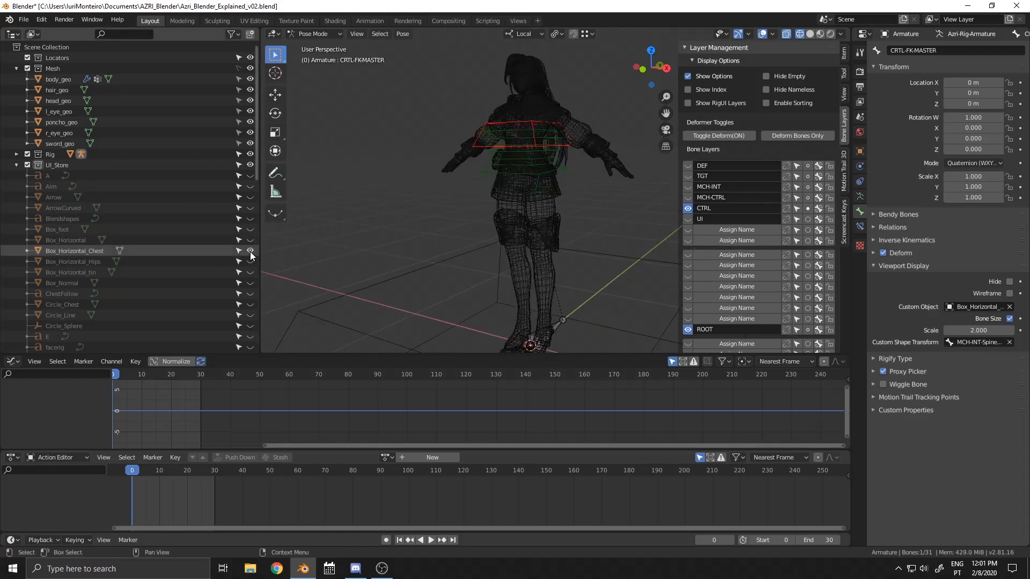
middle_click_drag(629, 265, 598, 237, "shift")
key("Tab")
left_click(546, 256)
left_click(584, 233)
key("Tab")
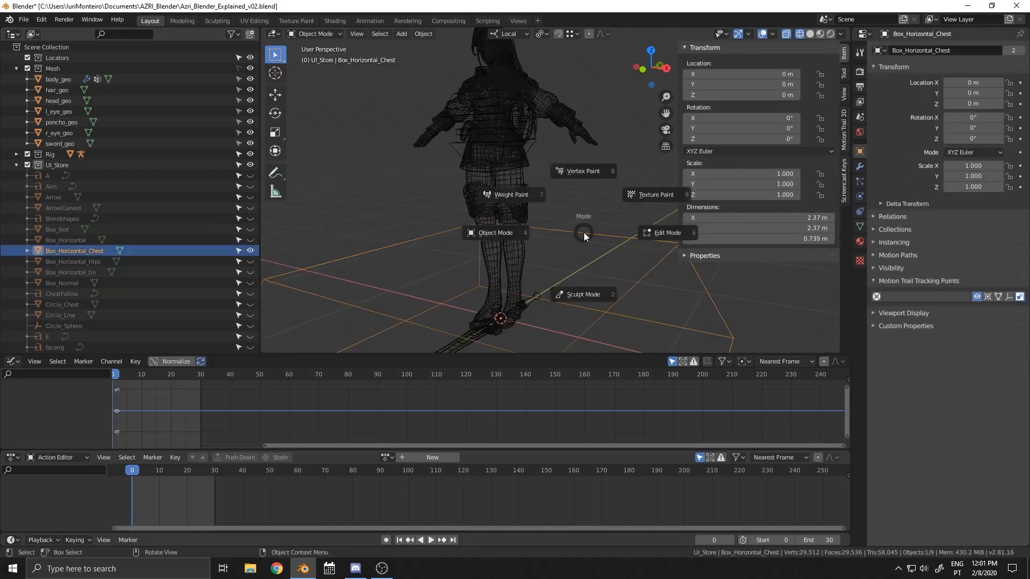
left_click(668, 233)
Step: Move the Box_Horizontal_Chest mesh to about 0.64 m along local Z and about 0.21 m along local Y
left_click_drag(524, 244, 524, 159)
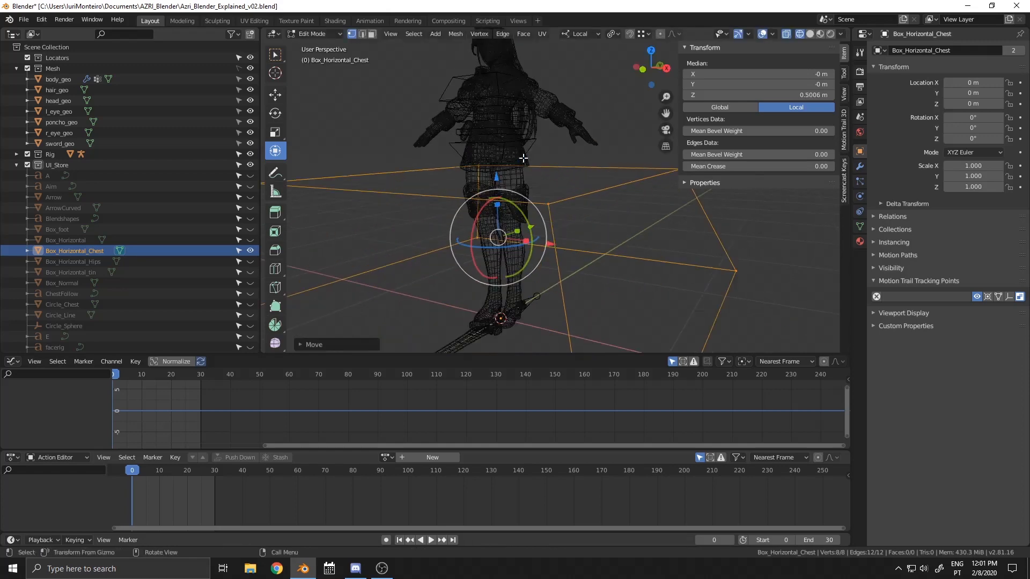
middle_click_drag(523, 158, 579, 194)
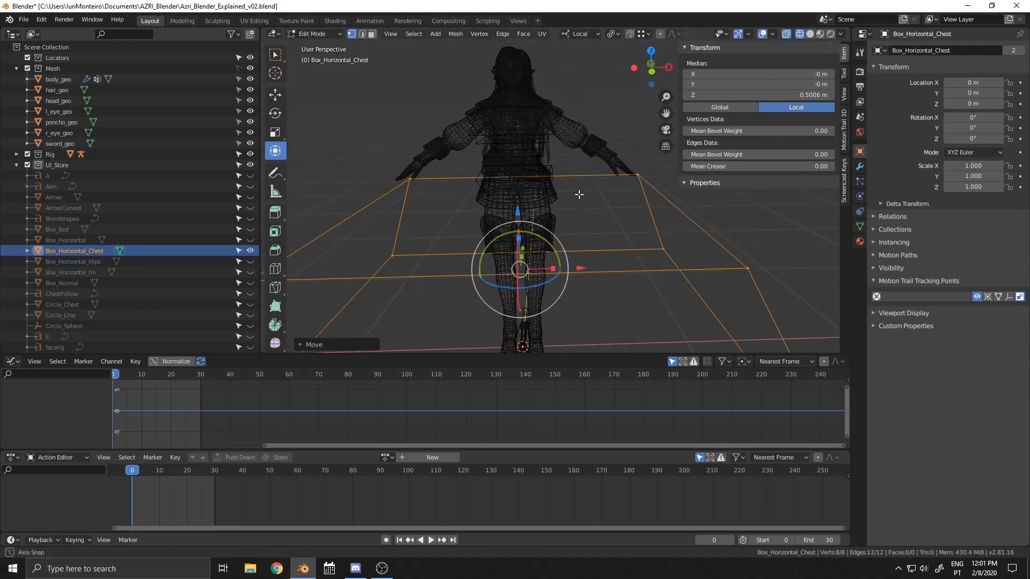
left_click_drag(518, 212, 516, 187)
middle_click_drag(516, 187, 519, 146)
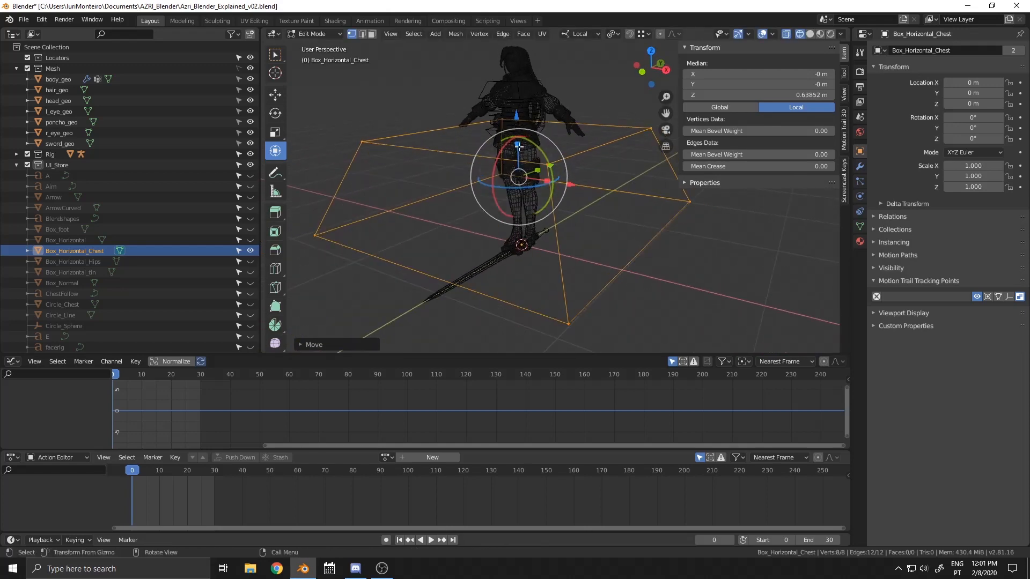
left_click_drag(518, 146, 616, 156)
middle_click_drag(617, 156, 770, 223)
left_click_drag(504, 227, 476, 230)
middle_click_drag(752, 250, 635, 204)
Step: Leave the chest shape's Edit Mode and put the armature back into Pose Mode
key("ctrl+Tab")
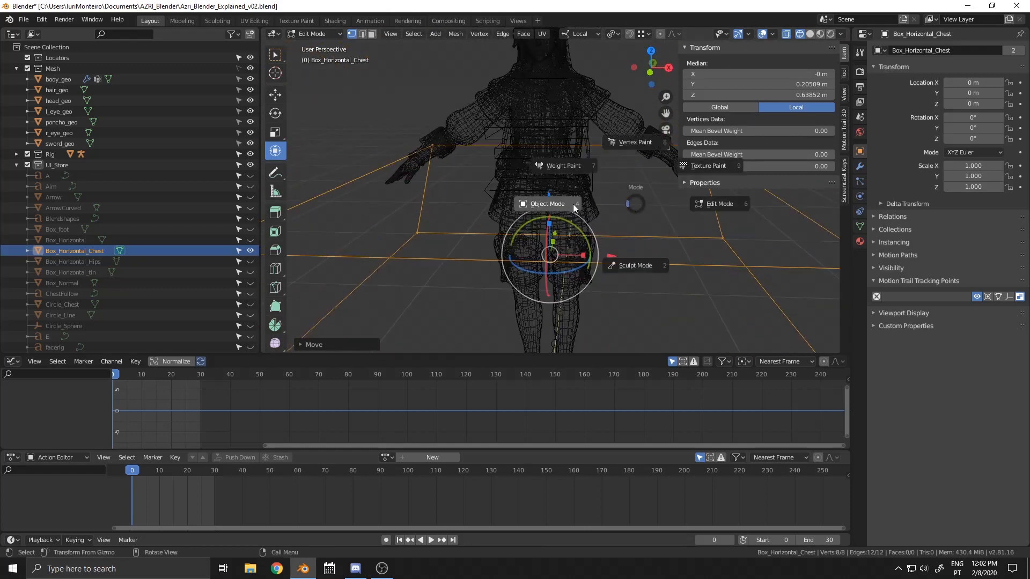
left_click(573, 204)
left_click(516, 172)
key("ctrl+Tab")
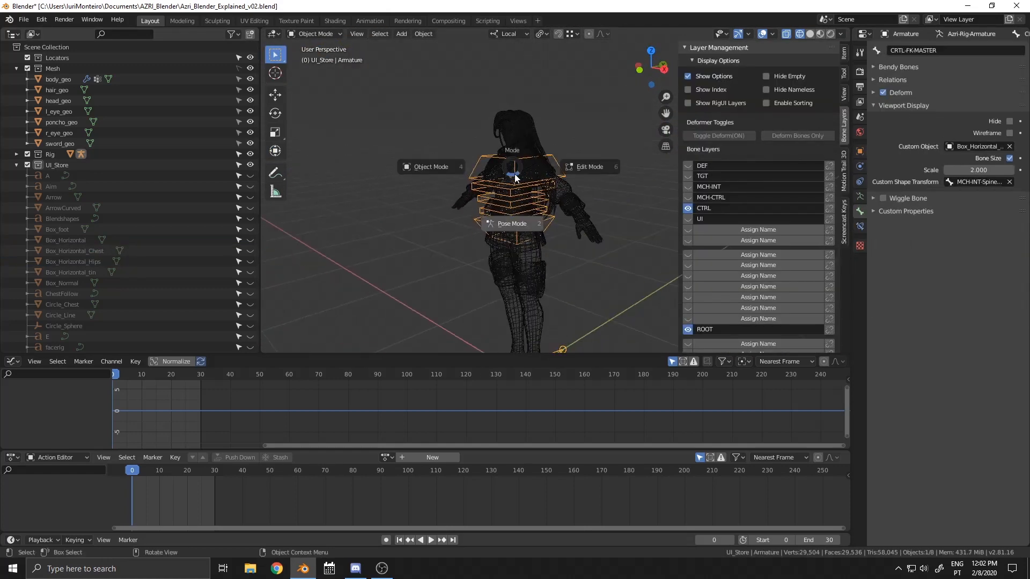
left_click(516, 222)
Step: Show the MCH-CTRL bone layer and try moving the MHC-CTRL.Spine.01 bone with its Circle_Sphere shape
middle_click_drag(530, 221, 693, 196)
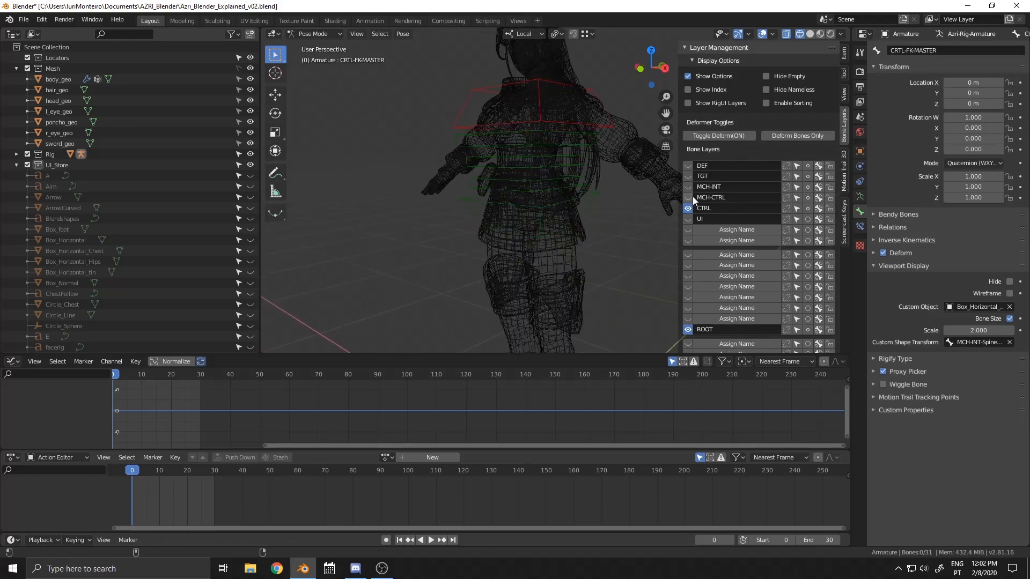
left_click(689, 196)
middle_click_drag(577, 160, 599, 195)
scroll(600, 194, "up", 2)
left_click(525, 170)
middle_click_drag(524, 171, 563, 193)
key("g")
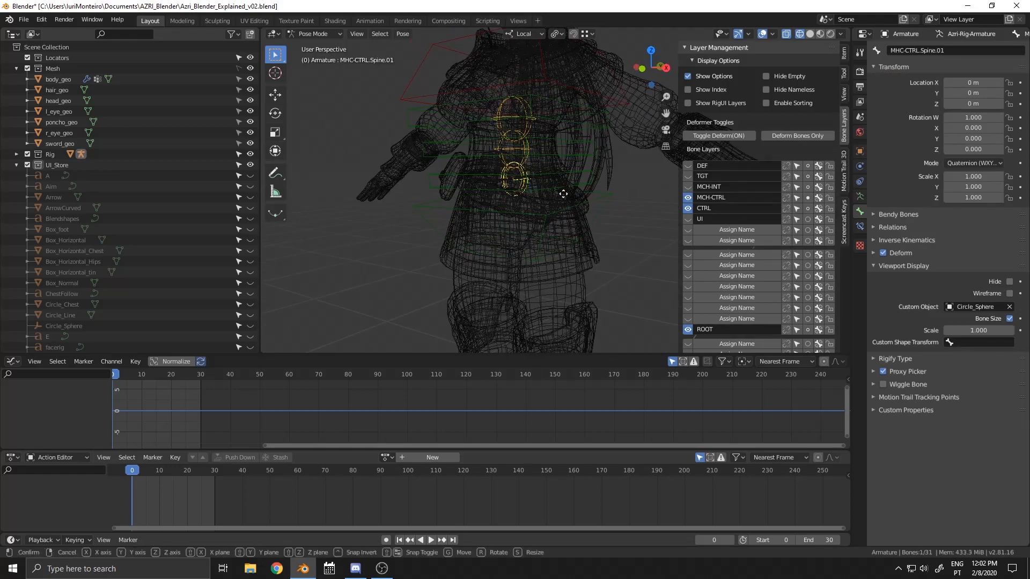
left_click(572, 196)
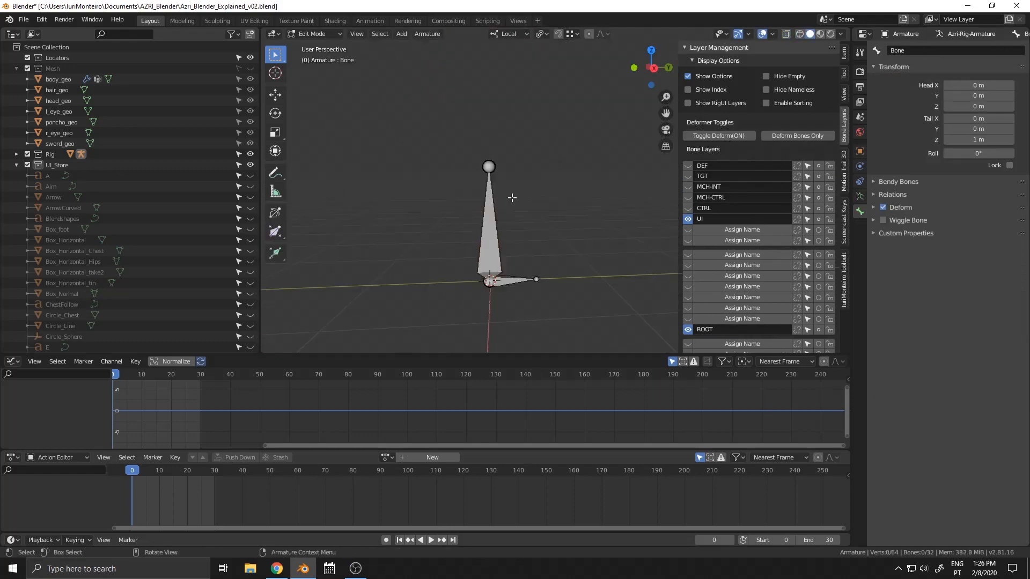
Step: Move the upright bone on the UI layer straight up along Z by about 0.76 m
left_click(508, 226)
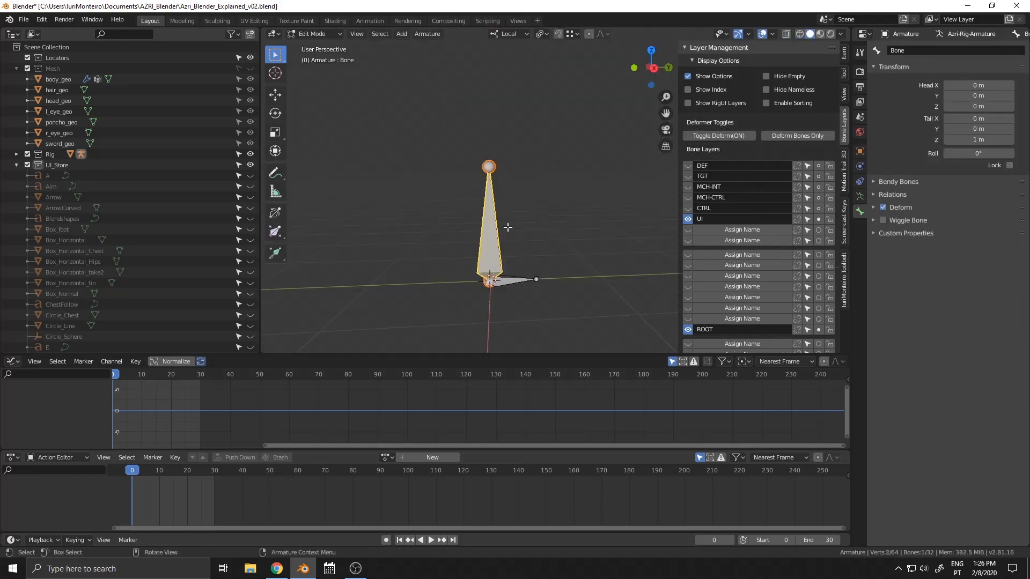
key("g")
left_click(507, 156)
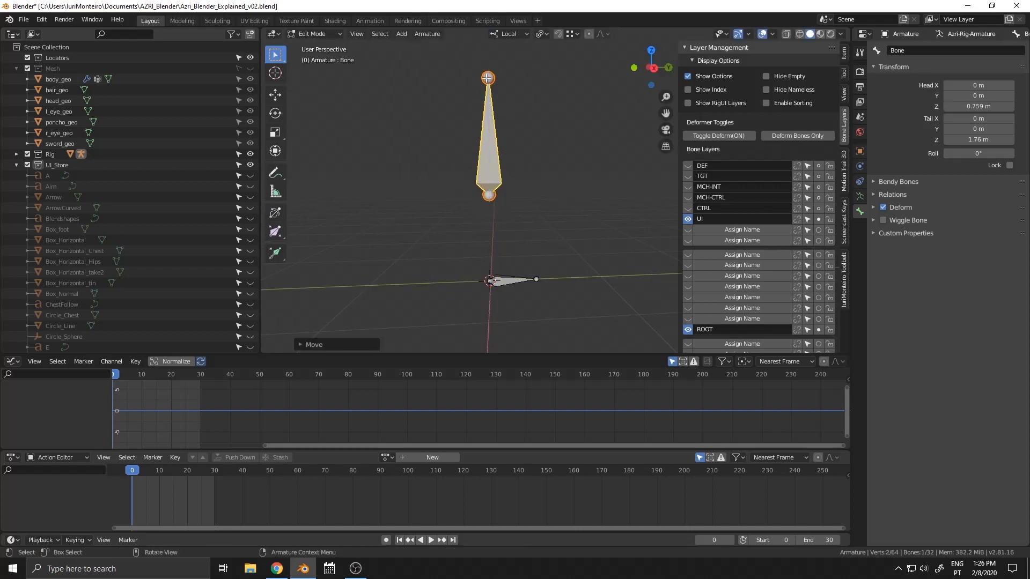
key("shift+s")
left_click(490, 145)
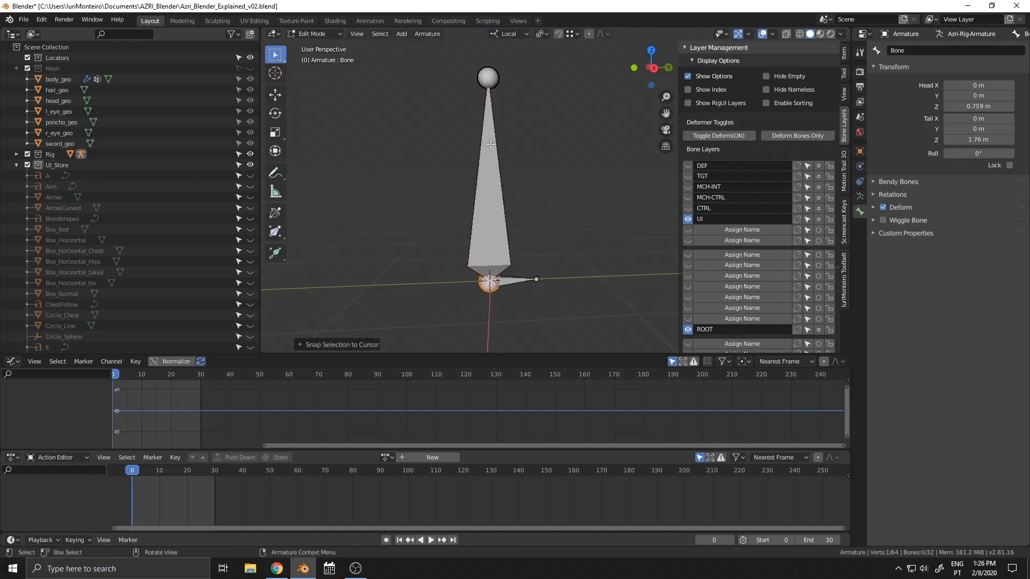
key("ctrl+z")
Step: Snap the 3D cursor to the bone's head, then snap the tail to it and pull the tail about 0.34 m along Y
key("shift+s")
left_click(490, 206)
scroll(517, 91, "up", 2)
key("shift+s")
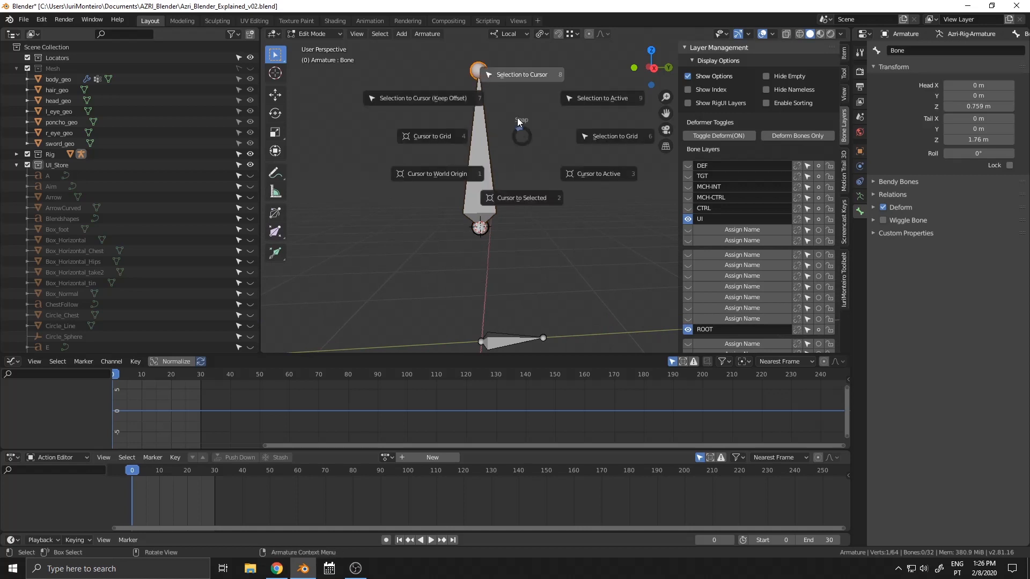
left_click(519, 99)
key("g")
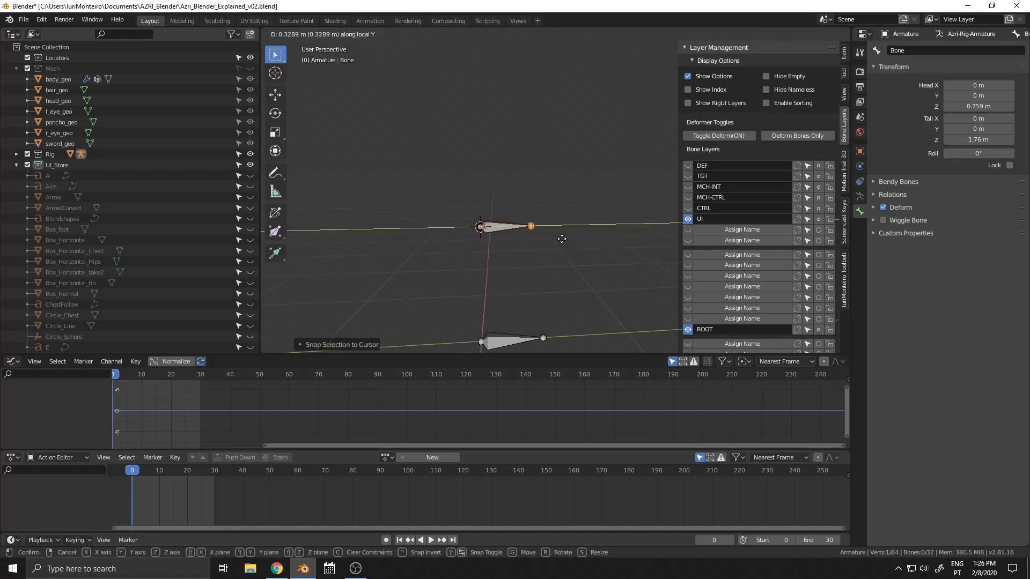
left_click(562, 238)
Step: Move the whole horizontal bone sideways along X by about 0.8 m
mouse_move(562, 239)
middle_mouse_down()
mouse_move(536, 237)
mouse_move(545, 235)
middle_mouse_up()
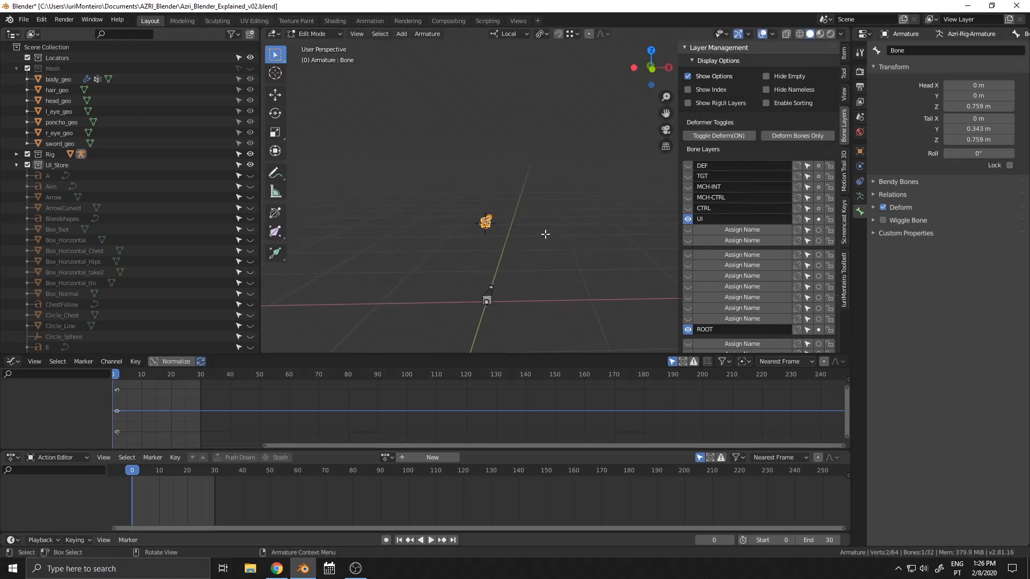
key("g")
left_click(622, 234)
Step: Duplicate the bone in place and scale the copy down to about 0.45 of its length
middle_click_drag(616, 234, 564, 199, "shift")
scroll(514, 227, "up", 5)
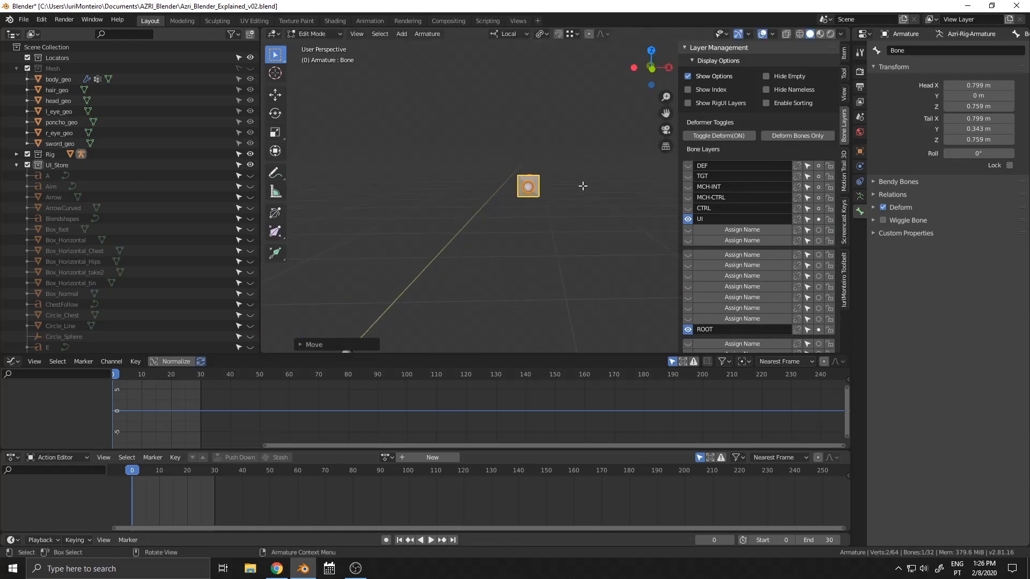
middle_click_drag(584, 186, 501, 285)
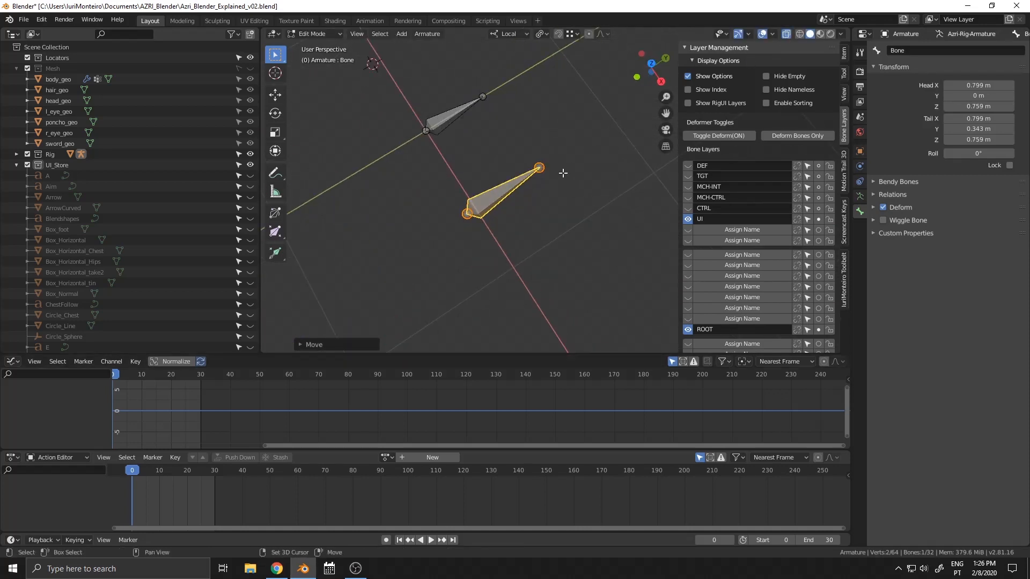
middle_click_drag(563, 173, 593, 178, "shift")
scroll(561, 198, "up", 2)
key("shift+d")
right_click(559, 203)
key("s")
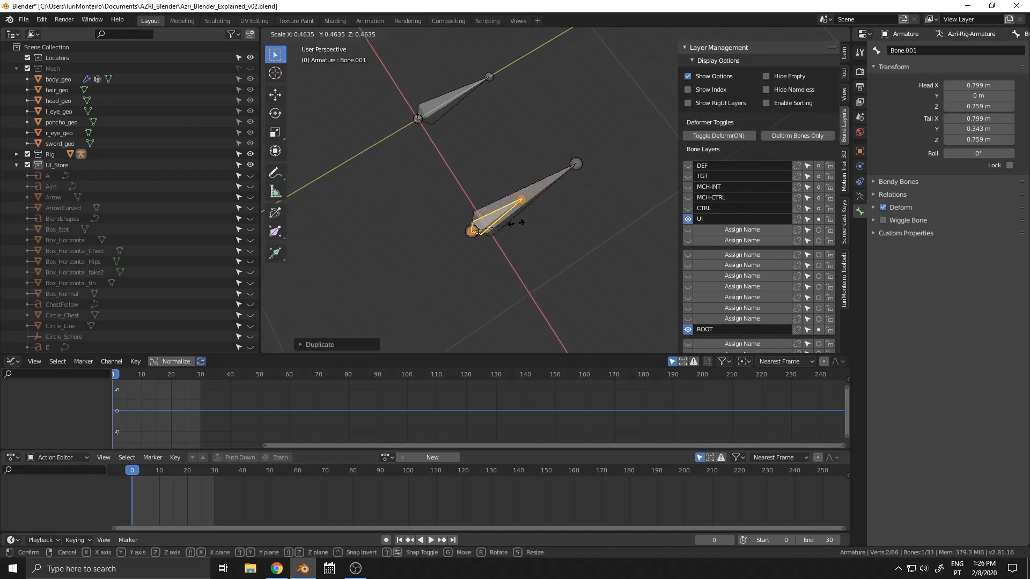
left_click(514, 223)
Step: Annotate a rectangle around the two bones with a small circle inside it, and remove the annotation
middle_click_drag(511, 233, 524, 177)
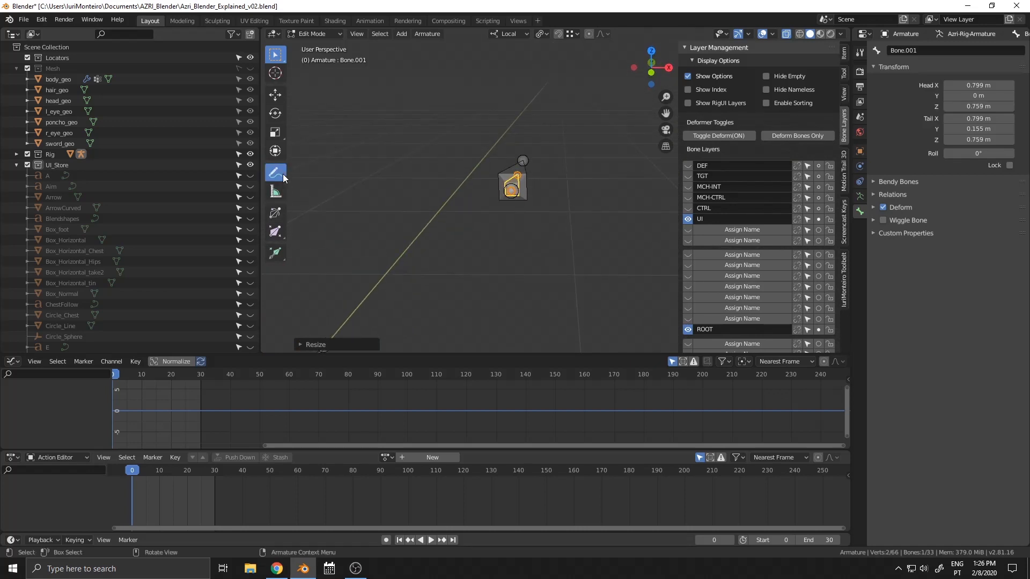
left_click_drag(465, 158, 447, 160)
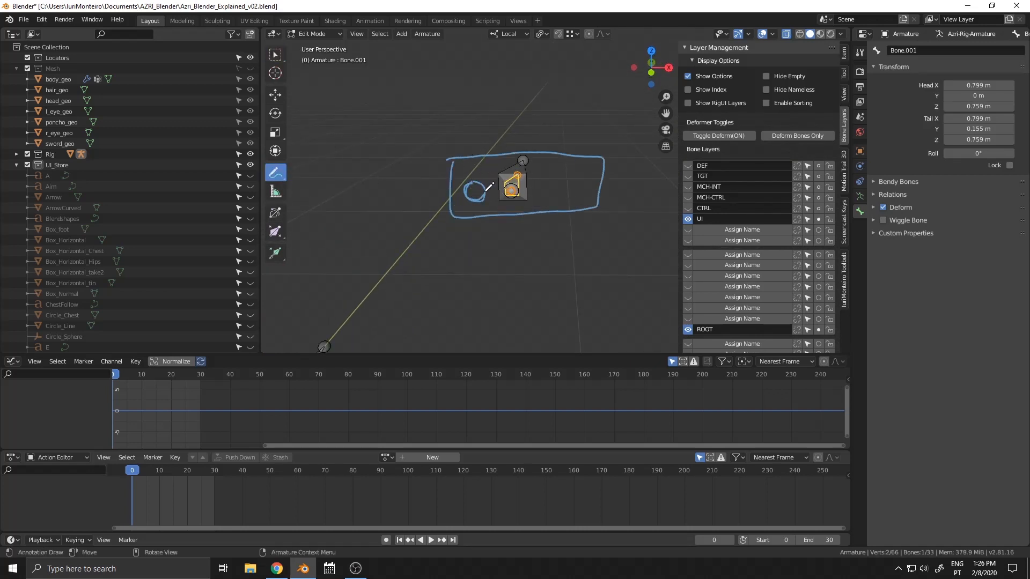
left_click(274, 153)
left_click(383, 246)
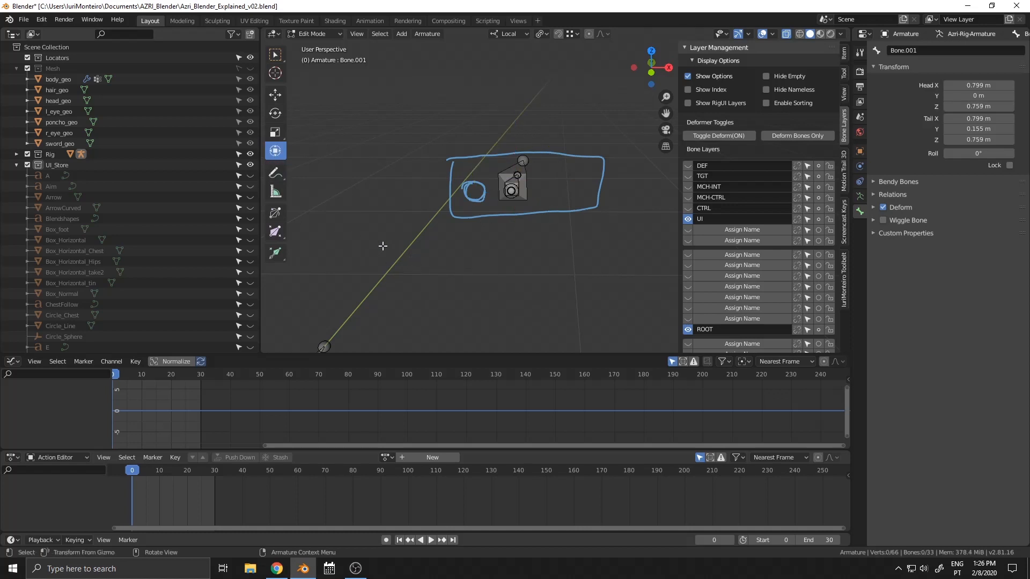
left_click(278, 174)
left_click_drag(279, 173, 297, 178)
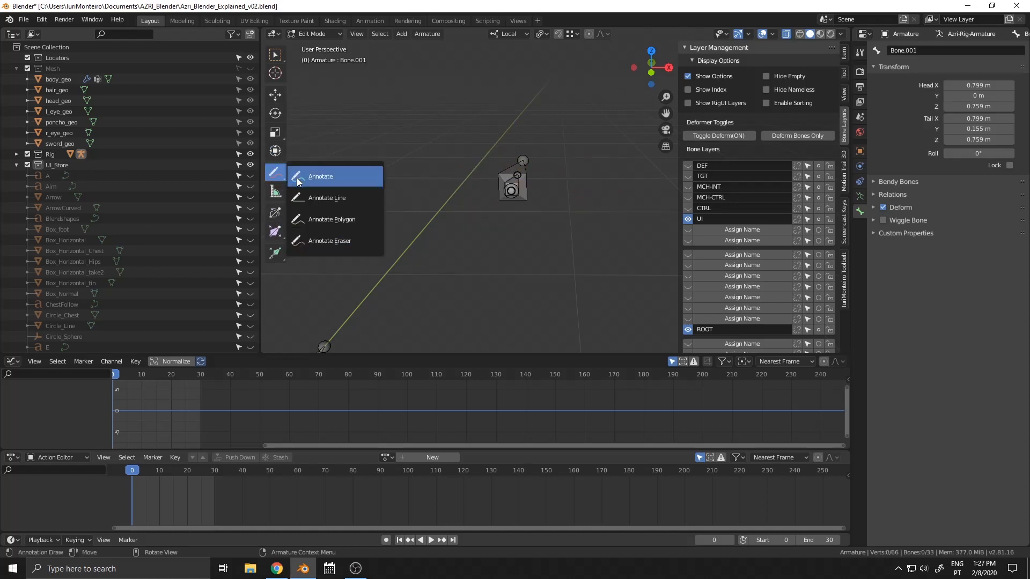
left_click(274, 152)
Step: Select the two nested UI bones to check them and switch the armature from Edit Mode to Object Mode
left_click(520, 192)
mouse_move(491, 232)
middle_mouse_down()
mouse_move(458, 236)
mouse_move(475, 226)
middle_mouse_up()
scroll(475, 226, "down", 3)
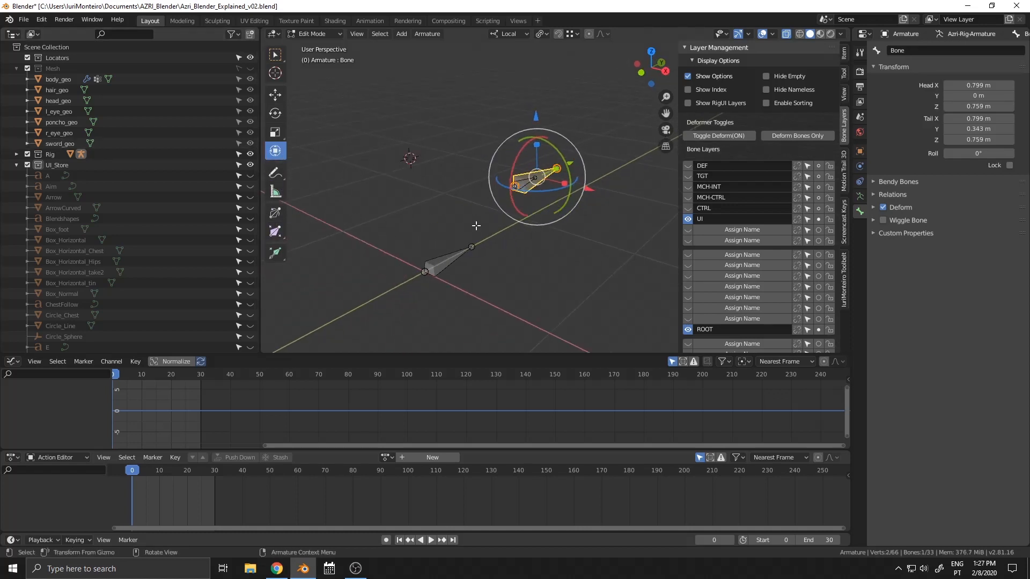
key("Tab")
left_click(479, 193)
left_click(511, 184)
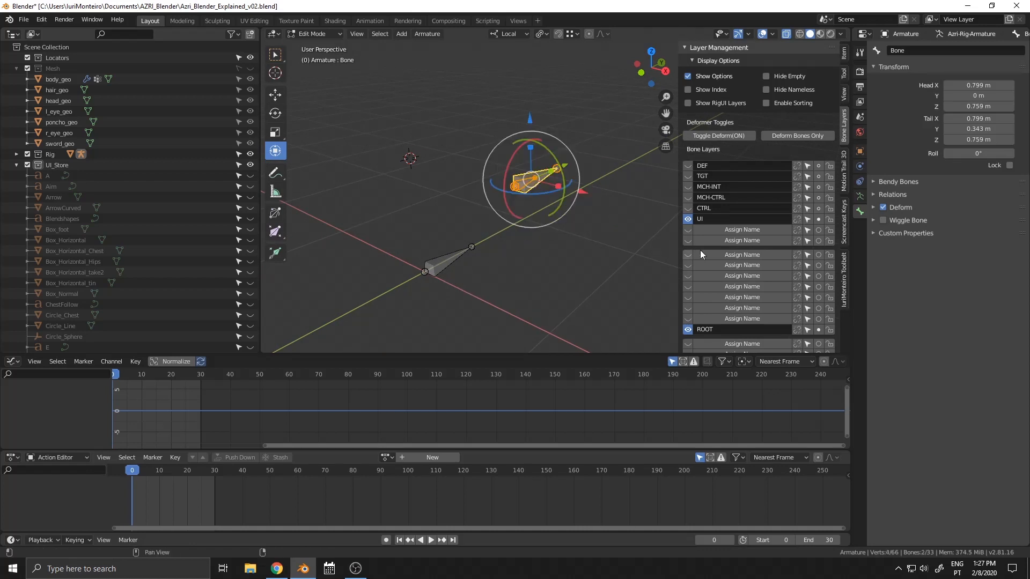
left_click(499, 275)
middle_click_drag(499, 275, 531, 259)
key("Tab")
left_click(468, 261)
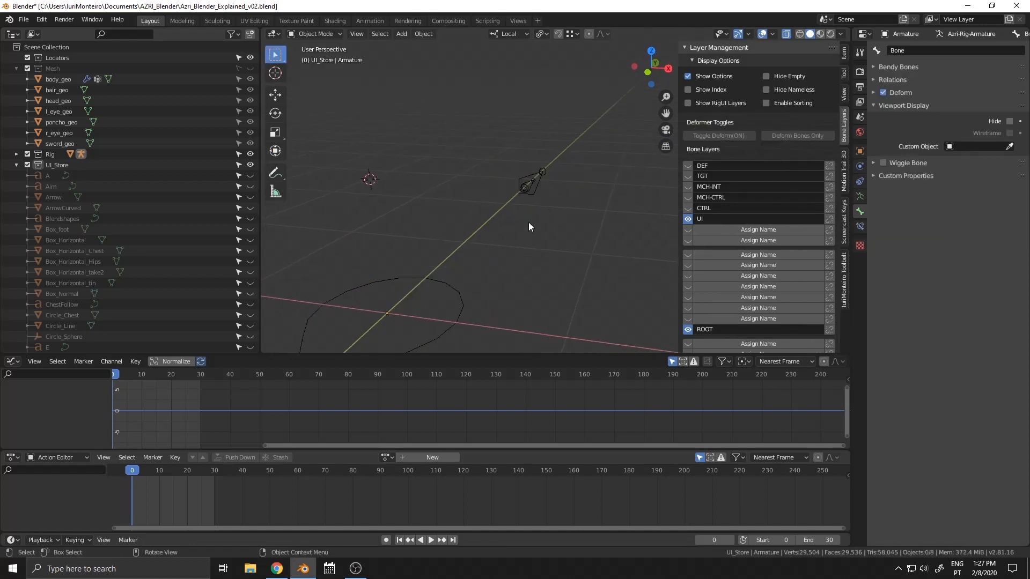
Step: In Pose Mode, assign Ui-Props as the custom shape of the larger nested UI bone
scroll(541, 198, "down", 3)
middle_click_drag(552, 213, 531, 231)
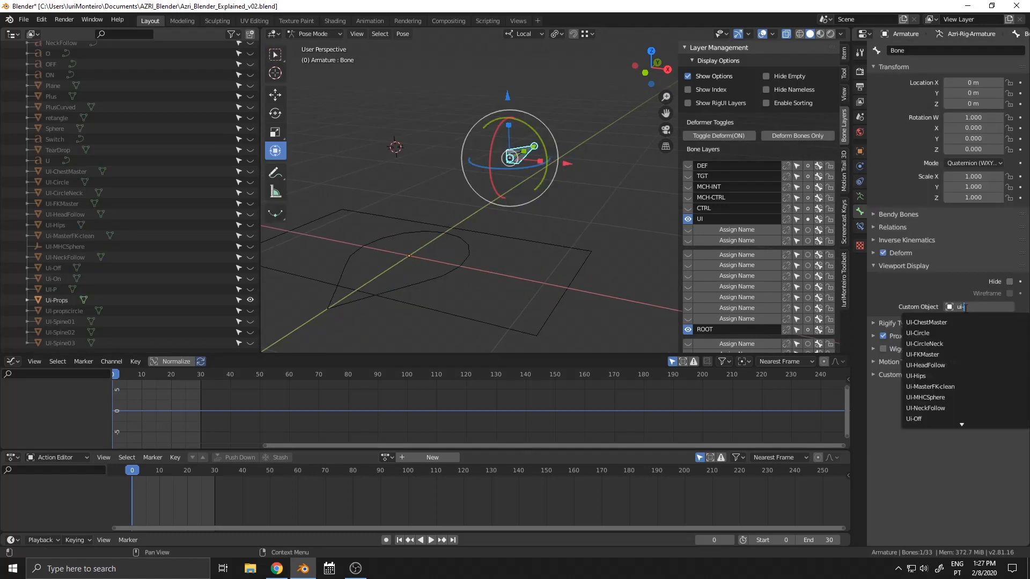
type("-p")
left_click(928, 333)
Step: Assign UI-Circle as the custom shape of the smaller nested bone, Bone.001
middle_click_drag(584, 202, 618, 263)
left_click(548, 190)
left_click(977, 307)
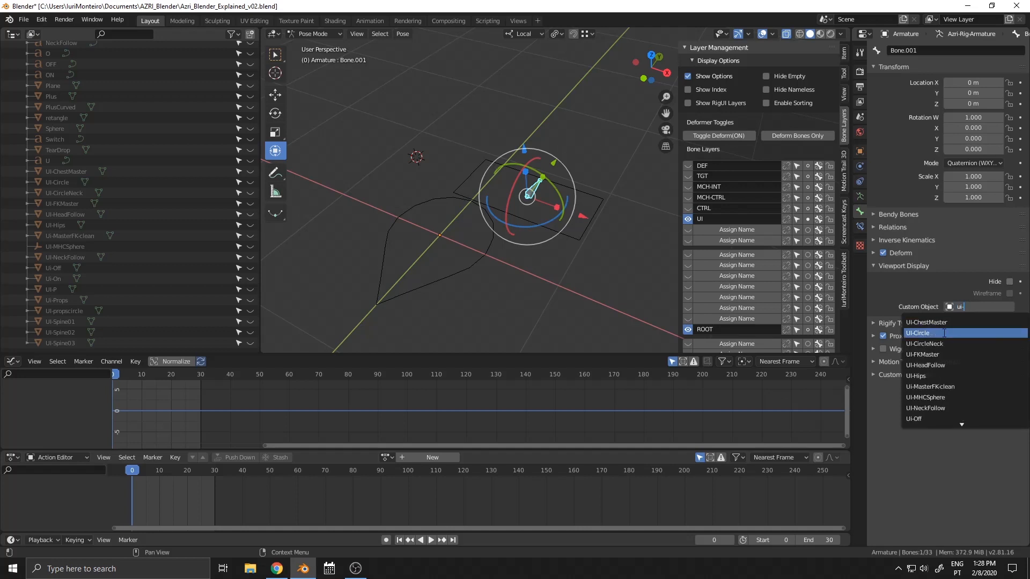
left_click(934, 329)
Step: Test the slider by moving the circle control about 0.24 m along its local X axis
middle_click_drag(553, 242, 607, 268)
key("g")
key("x")
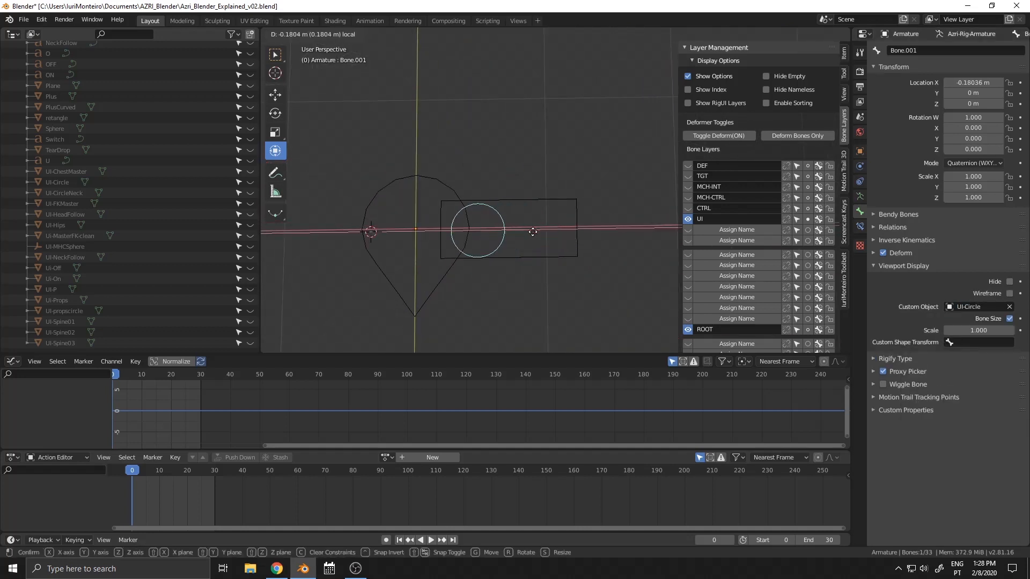
left_click(581, 274)
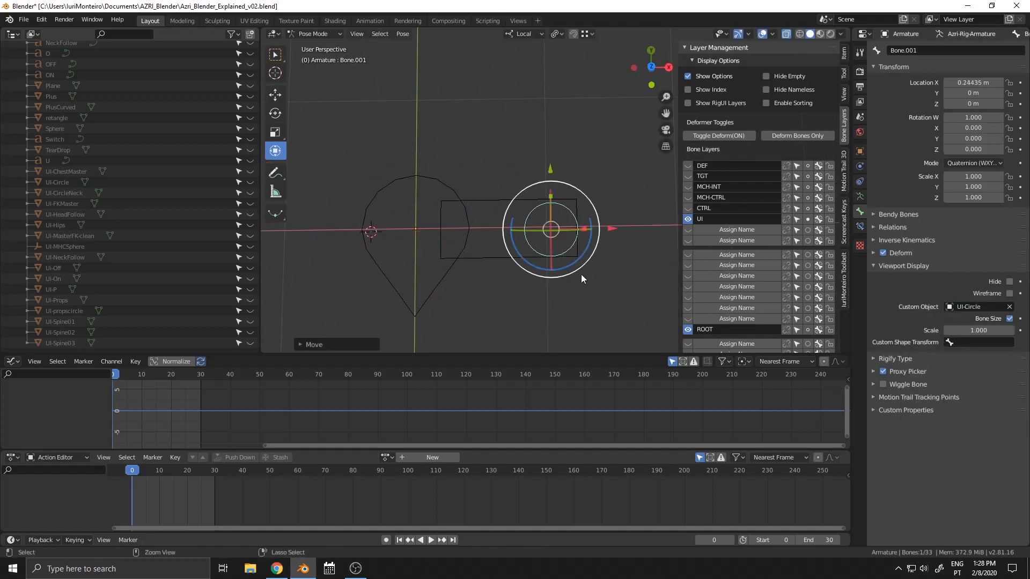
Step: In Edit Mode, duplicate the larger nested bone in place, scale the copy up to about 0.64 m long, and name it UI-Master
key("Tab")
middle_click_drag(591, 291, 518, 174)
left_click(516, 175)
middle_click_drag(574, 215, 665, 161)
key("shift+d")
right_click(575, 235)
key("s")
left_click(606, 243)
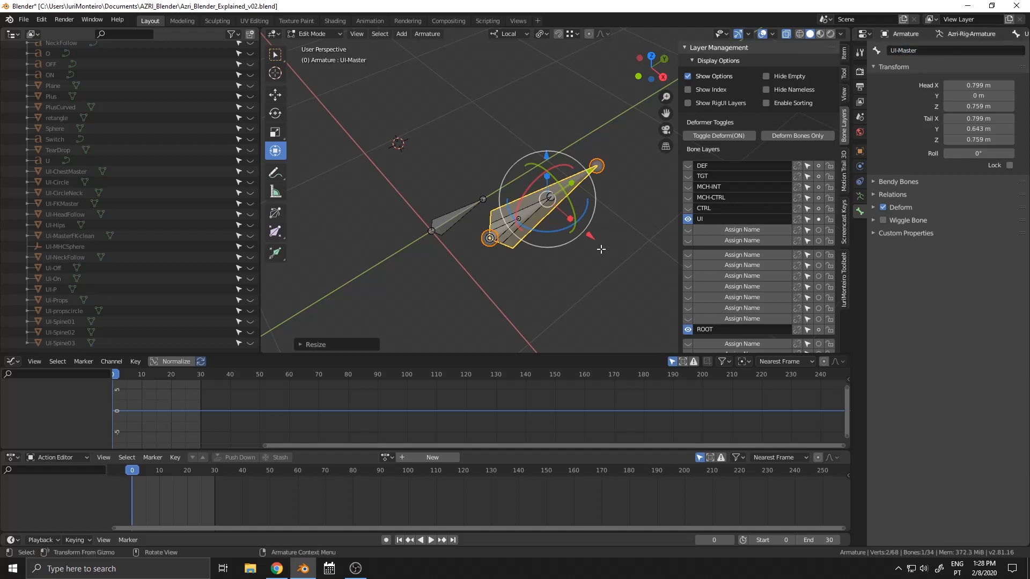
Step: Rename the middle nested bone UI-Panel-Chest
left_click(586, 288)
middle_click_drag(586, 289, 617, 274)
left_click(510, 217)
middle_click_drag(584, 233, 629, 216)
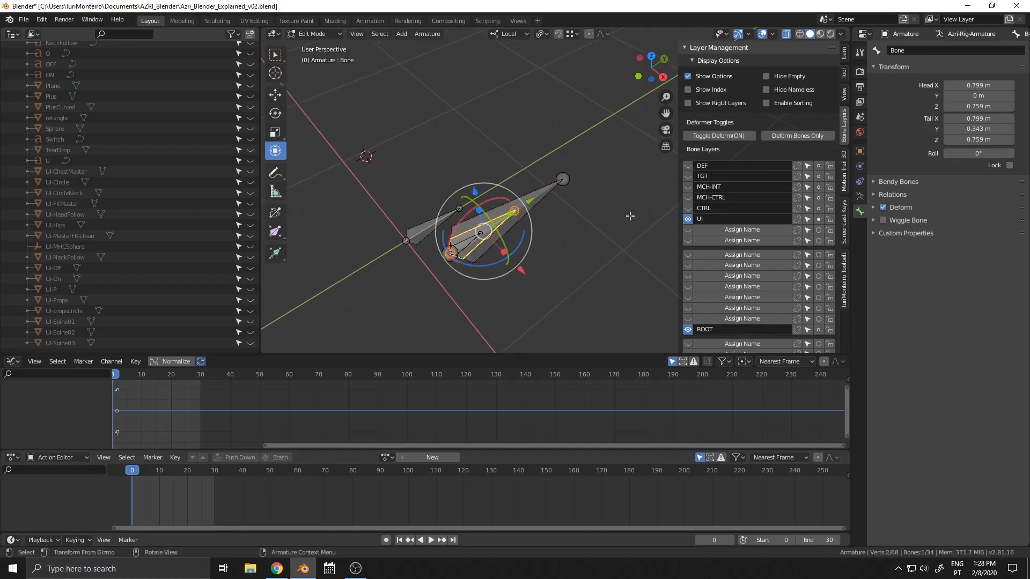
double_click(912, 52)
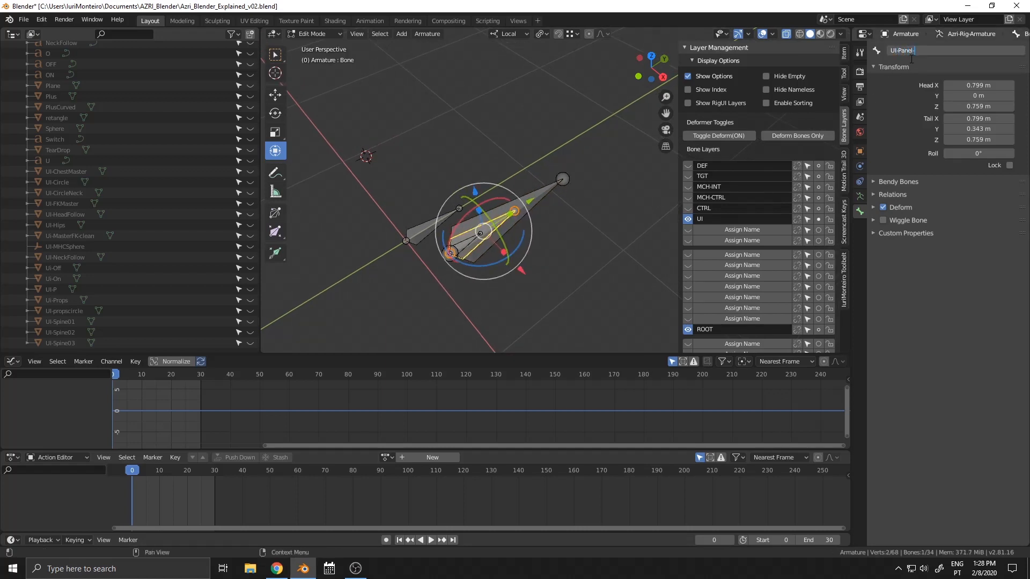
left_click(620, 223)
left_click(467, 241)
left_click(529, 205)
left_click(615, 256)
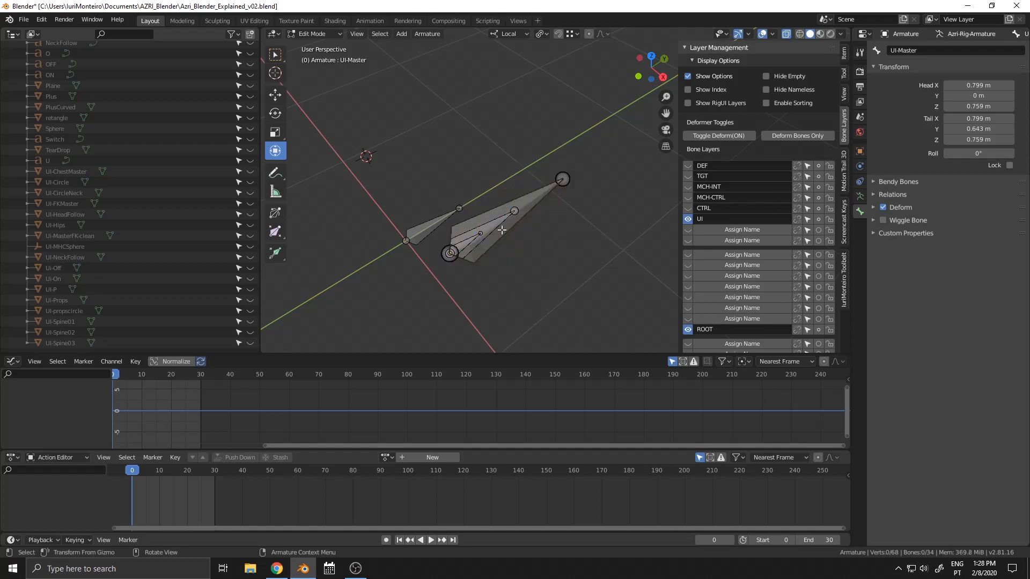
left_click(502, 230)
double_click(912, 50)
left_click(625, 285)
Step: Rename the smallest nested bone UI-CTRL-Chest
left_click(470, 244)
left_click(916, 52)
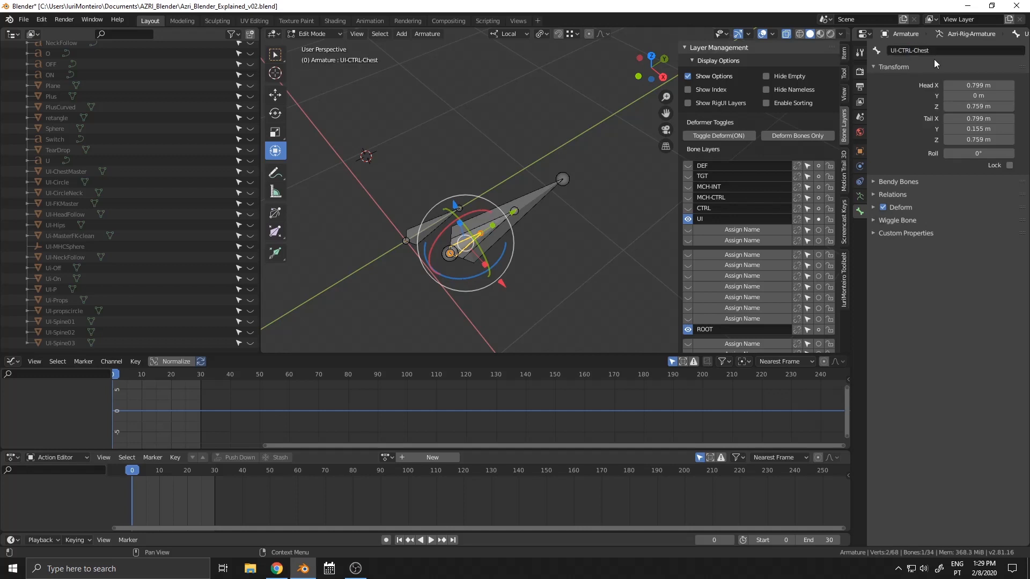
key("Return")
left_click(543, 197)
key("g")
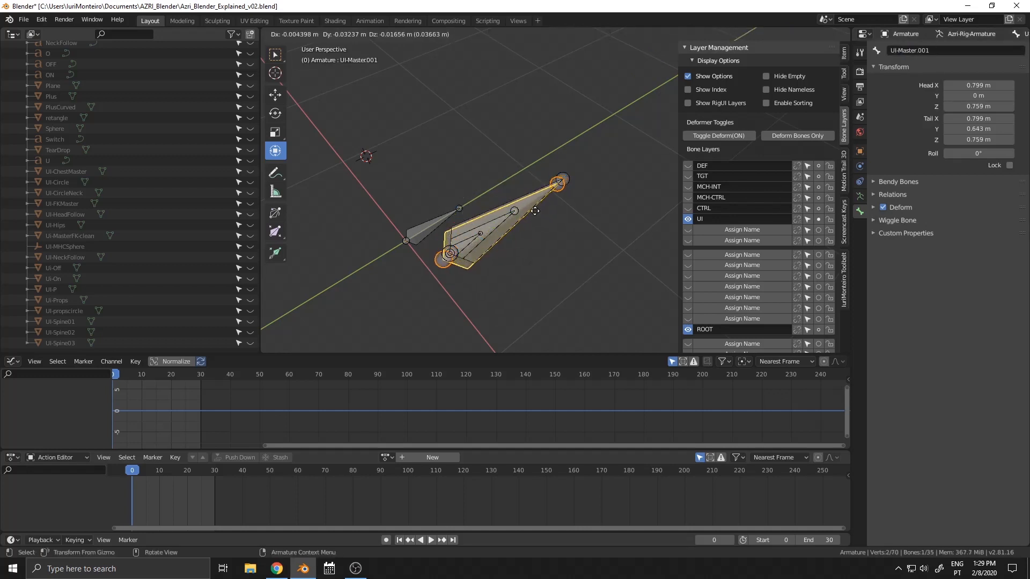
left_click(536, 218)
key("ctrl+z")
key("s")
left_click(544, 214)
key("ctrl+z")
Step: Duplicate the UI-Master bone in place, scale the copy down to about 0.49 m long, and name it UI-ChestText
key("shift+d")
key("s")
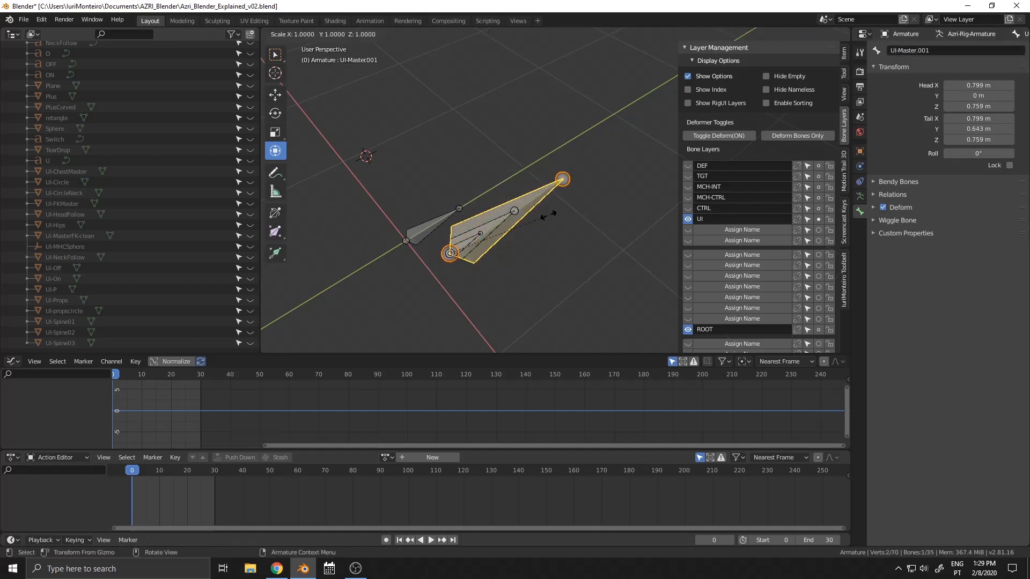
left_click(525, 230)
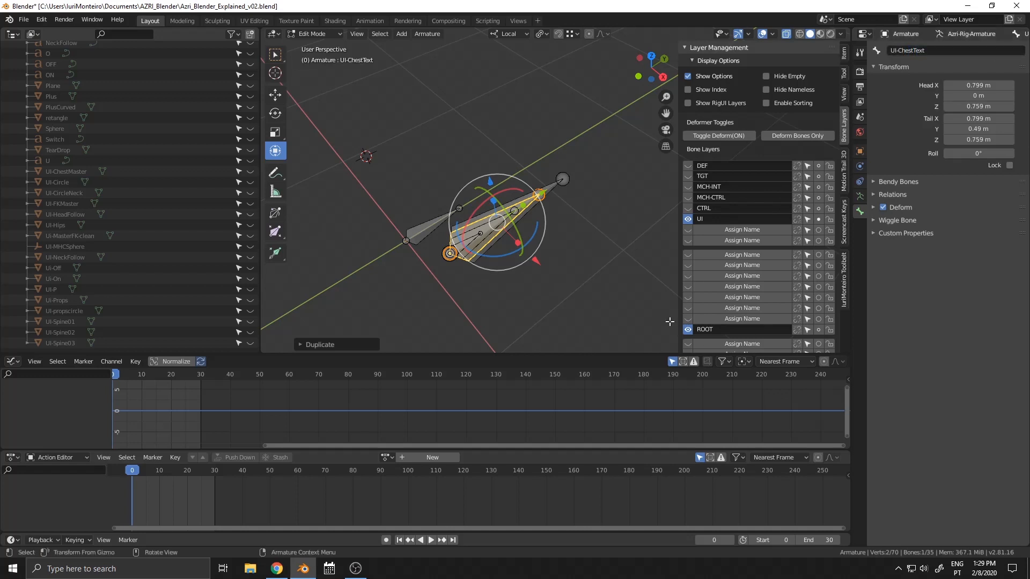
Step: Check the nested control shapes in Object Mode and return the armature to Edit Mode
key("Tab")
left_click(528, 275)
key("Tab")
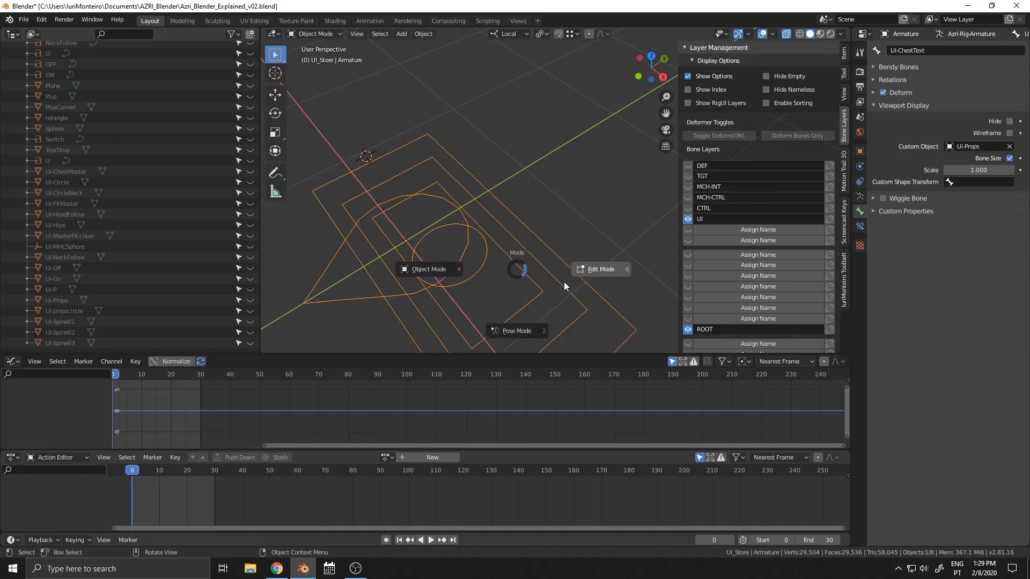
left_click(595, 273)
Step: Parent the UI-CTRL-Chest bone to UI-Panel-Chest, keeping its offset
scroll(603, 250, "up", 3)
key("alt+a")
middle_click_drag(506, 255, 547, 241, "shift")
mouse_move(547, 242)
middle_mouse_down()
mouse_move(520, 223)
mouse_move(536, 229)
middle_mouse_up()
left_click(453, 239)
left_click(503, 222, "shift")
key("ctrl+p")
left_click(503, 233)
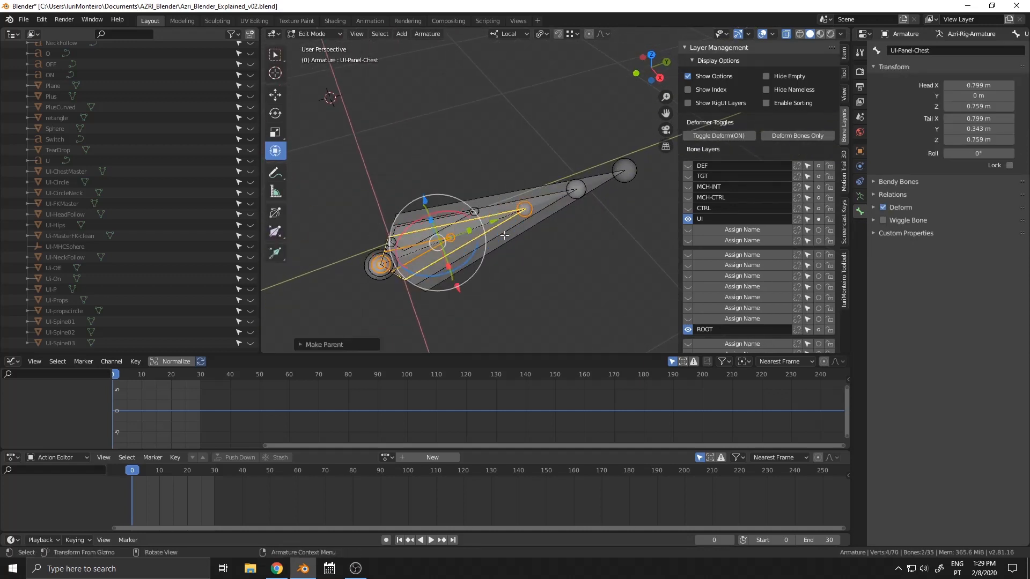
Step: Parent the UI-Panel-Chest bone to UI-ChestText, keeping its offset
left_click(507, 220)
left_click(560, 202, "shift")
key("ctrl+p")
left_click(560, 203)
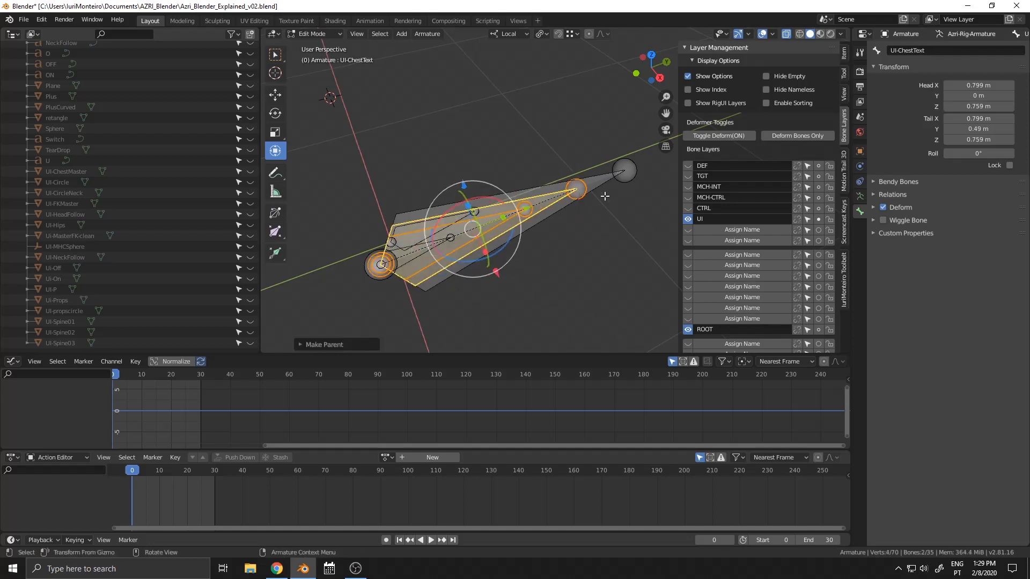
Step: Parent the UI-Master bone to the ROOT bone, keeping its offset
left_click(607, 187)
middle_click_drag(499, 258, 612, 178, "shift")
left_click(390, 264, "shift")
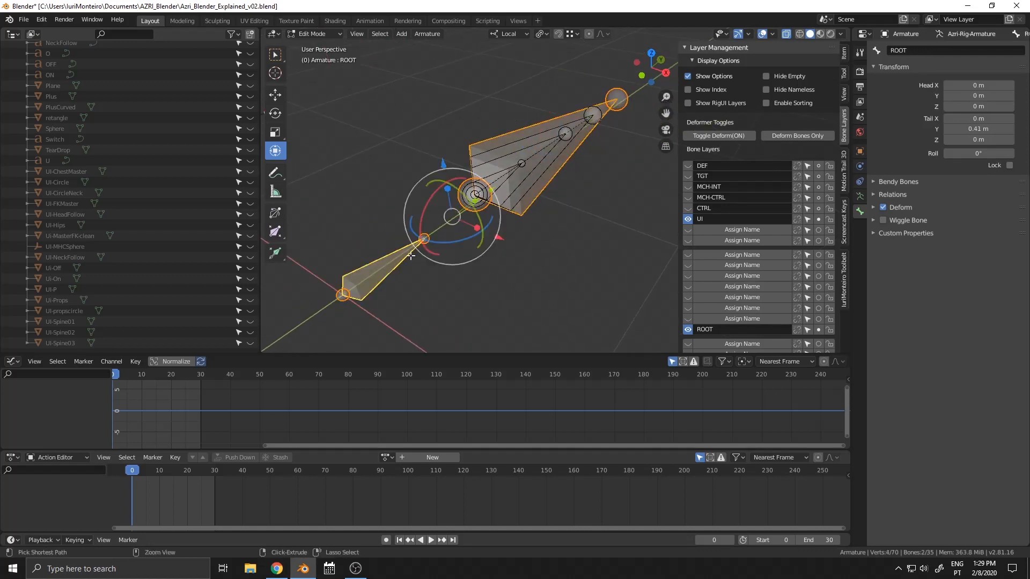
key("ctrl+p")
left_click(410, 256)
Step: Deselect all bones and switch the armature from Edit Mode to Pose Mode
key("alt+a")
mouse_move(541, 220)
middle_mouse_down()
mouse_move(569, 210)
mouse_move(555, 212)
middle_mouse_up()
key("ctrl+Tab")
left_click(524, 230)
key("ctrl+Tab")
left_click(567, 258)
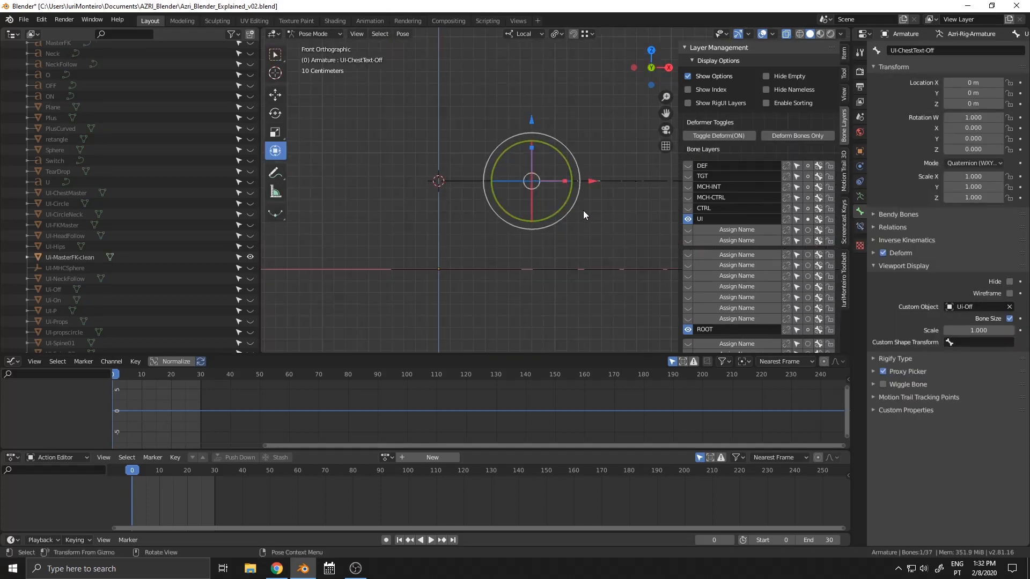
Step: Show the UI-ChestText-Off bone in top view and switch the armature to Edit Mode
key("KP_7")
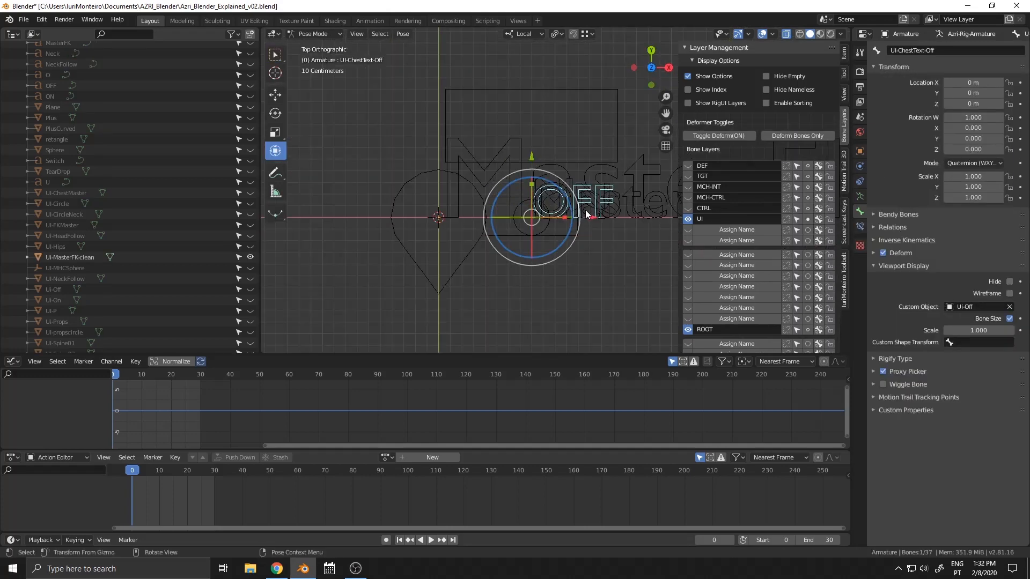
key("ctrl+Tab")
left_click(617, 220)
scroll(535, 225, "up", 1)
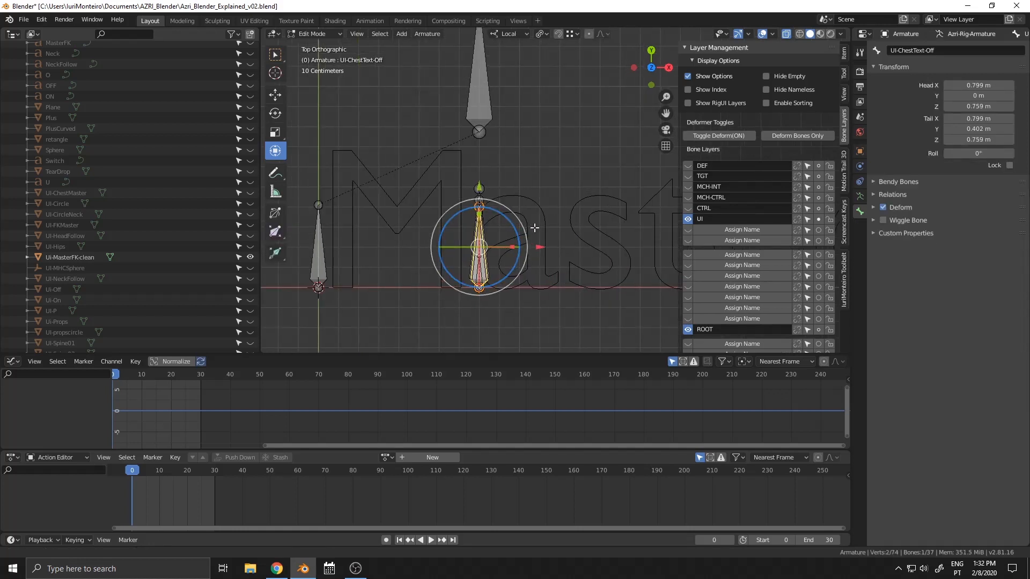
Step: Move the UI-ChestText-Off bone to about 1.03 m on X and hide the UI-MasterFK-clean mesh in the viewport
middle_click_drag(534, 226, 551, 209, "shift")
left_click_drag(557, 228, 602, 226)
left_click(477, 174)
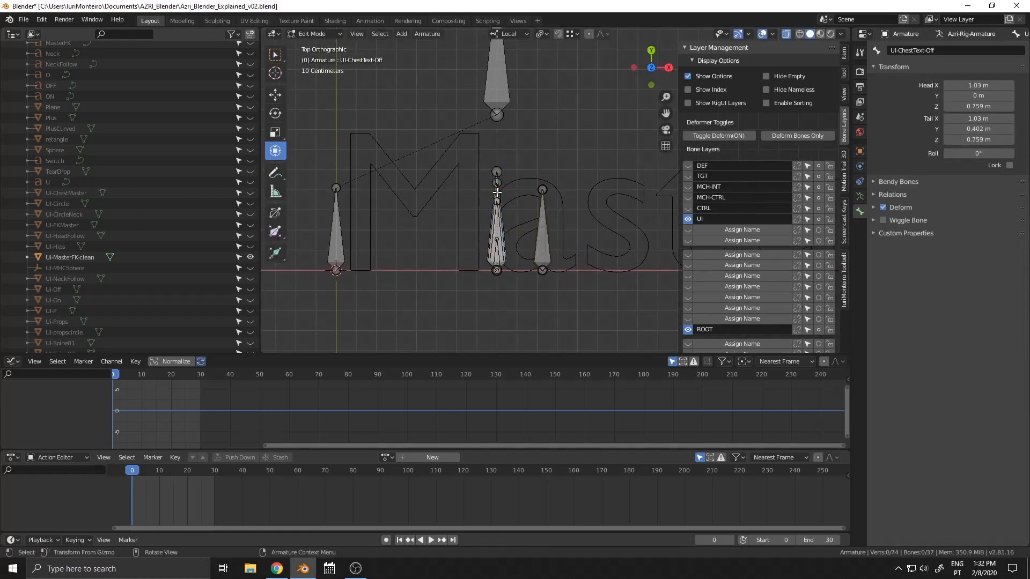
left_click(497, 220)
left_click(250, 257)
Step: Spread the label bones apart by moving UI-ChestText-On toward negative X and UI-ChestText-Off slightly toward positive X
scroll(509, 215, "up", 2)
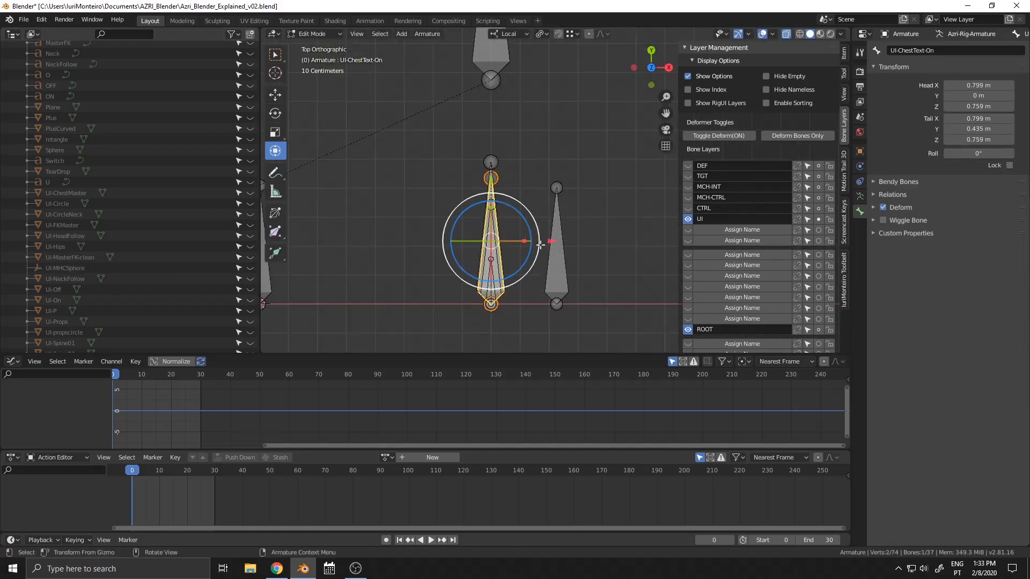
left_click_drag(551, 241, 465, 243)
left_click(570, 243)
left_click(558, 247)
left_click_drag(618, 245, 635, 246)
Step: In Pose Mode, set the custom shape scale of the UI-ChestText-Off bone to 0.5
scroll(596, 236, "down", 1)
key("ctrl+Tab")
left_click(512, 273)
middle_click_drag(564, 269, 512, 228, "shift")
scroll(512, 230, "down", 2)
key("ctrl+Tab")
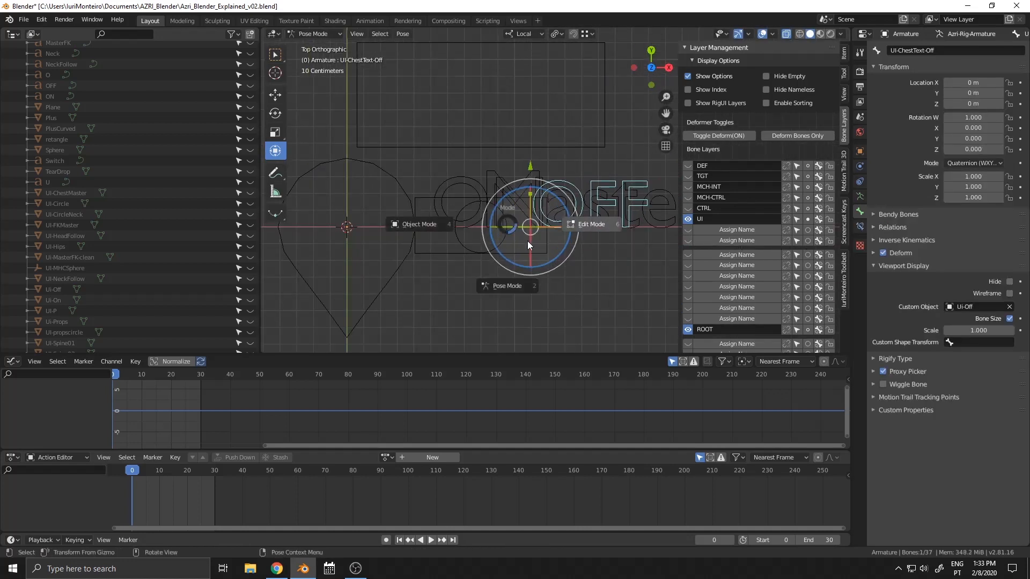
left_click(973, 328)
type(".")
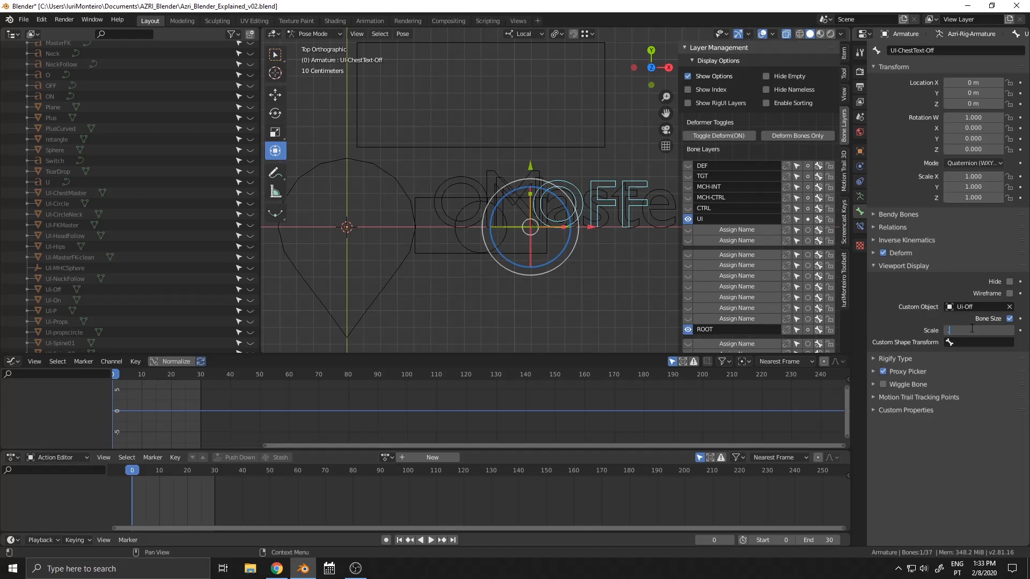
type("5")
key("Return")
Step: Set the custom shape scale of the UI-ChestText-On bone to 0.5
left_click(443, 175)
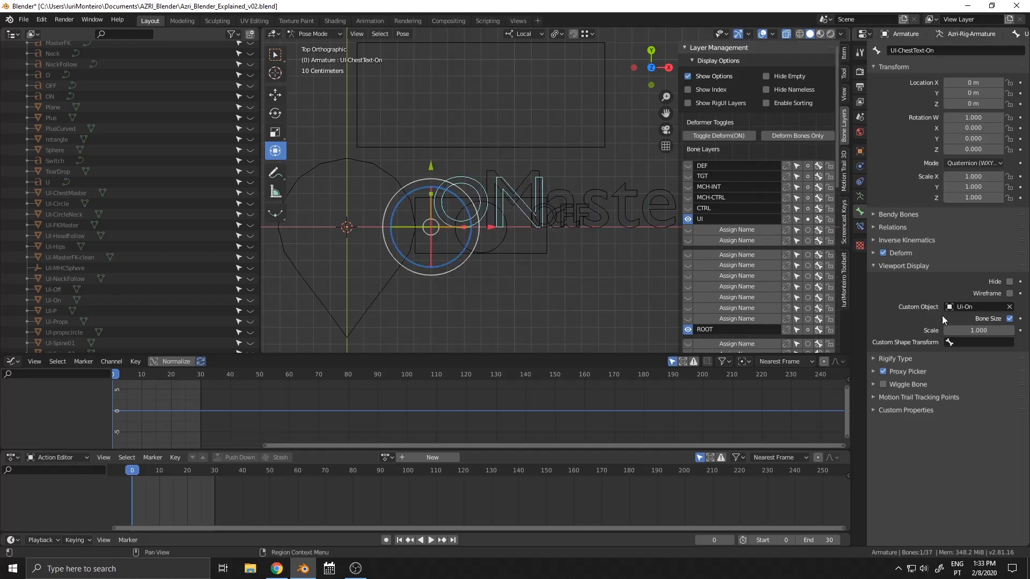
left_click(994, 331)
type(".5")
key("Return")
middle_click_drag(516, 228, 532, 259, "shift")
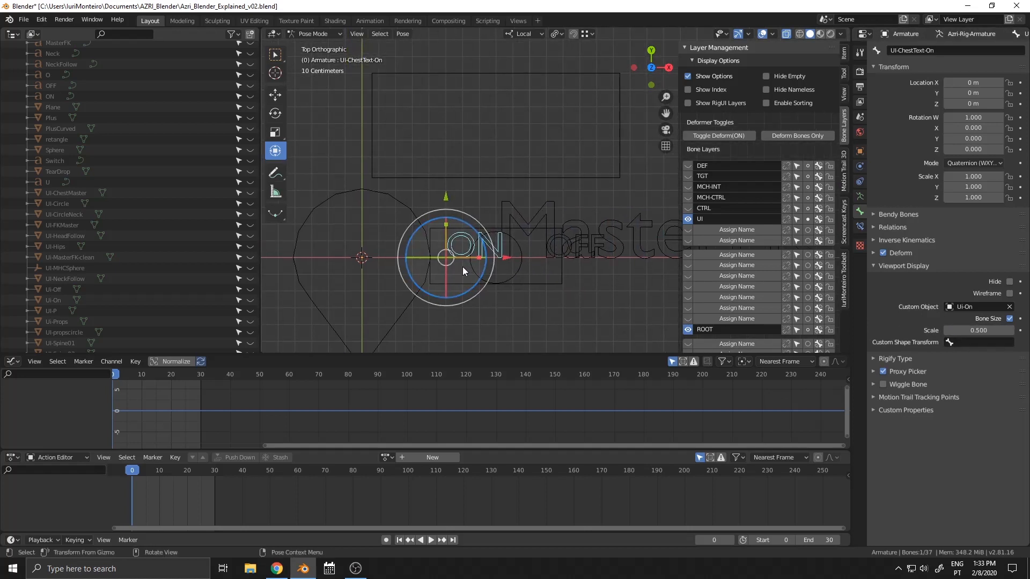
Step: In Edit Mode, raise both label bones along Y, placing the UI-ChestText-Off head at about X 1.31 m, Y 0.39 m
key("Tab")
left_click(454, 171)
left_click(447, 206)
left_click_drag(446, 161, 445, 103)
left_click_drag(506, 164, 470, 163)
left_click(545, 228)
middle_click_drag(544, 228, 505, 247, "shift")
key("g")
key("Escape")
key("g")
left_click(630, 225)
Step: Parent the UI-ChestText-Off and UI-ChestText-On bones to UI-ChestText with Keep Offset
scroll(511, 215, "up", 3)
left_click(515, 232)
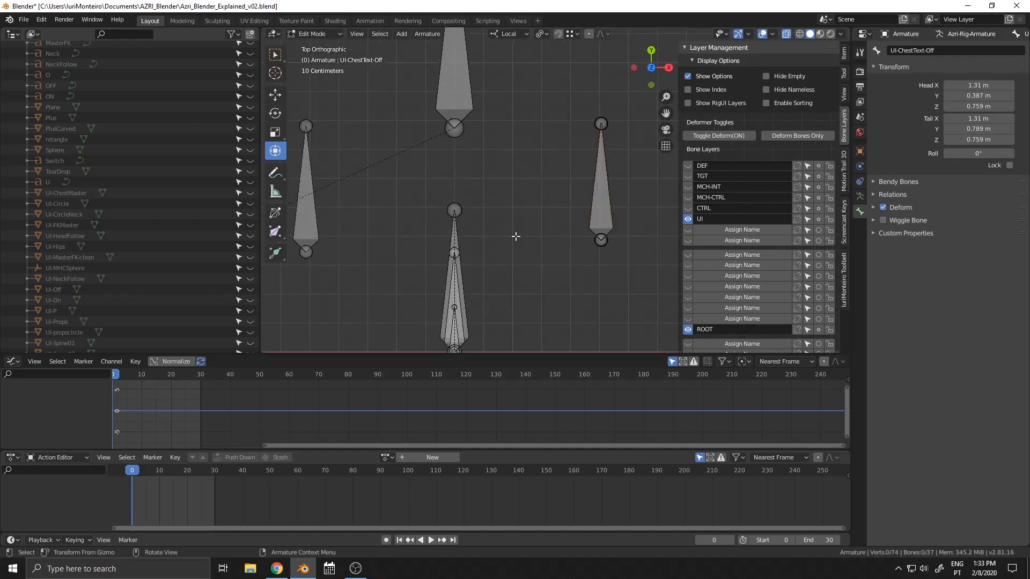
key("ctrl+z")
left_click(486, 226, "shift")
key("ctrl+p")
left_click(485, 226)
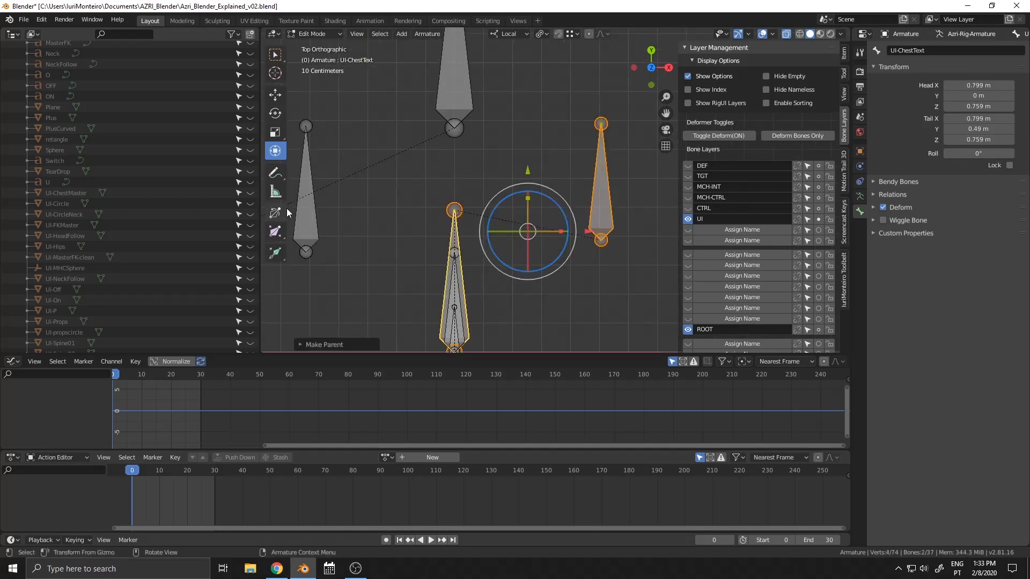
left_click(306, 204)
left_click(451, 225, "shift")
key("ctrl+p")
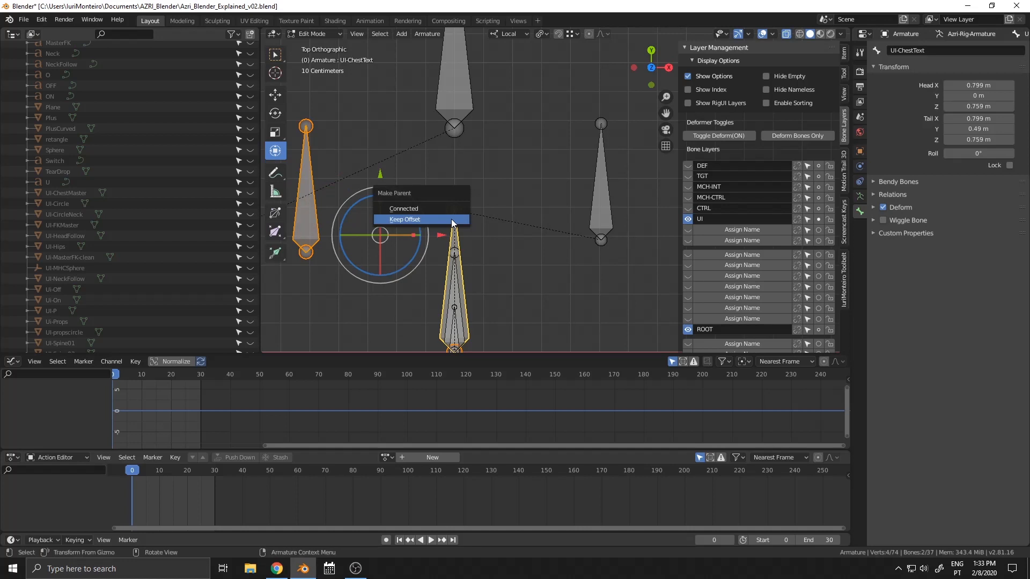
left_click(452, 220)
Step: Move the UI-ChestText-On and UI-ChestText-Off bones together below the switch panel, with the On head at about -0.4 m on Y
key("ctrl+Tab")
scroll(470, 241, "down", 2)
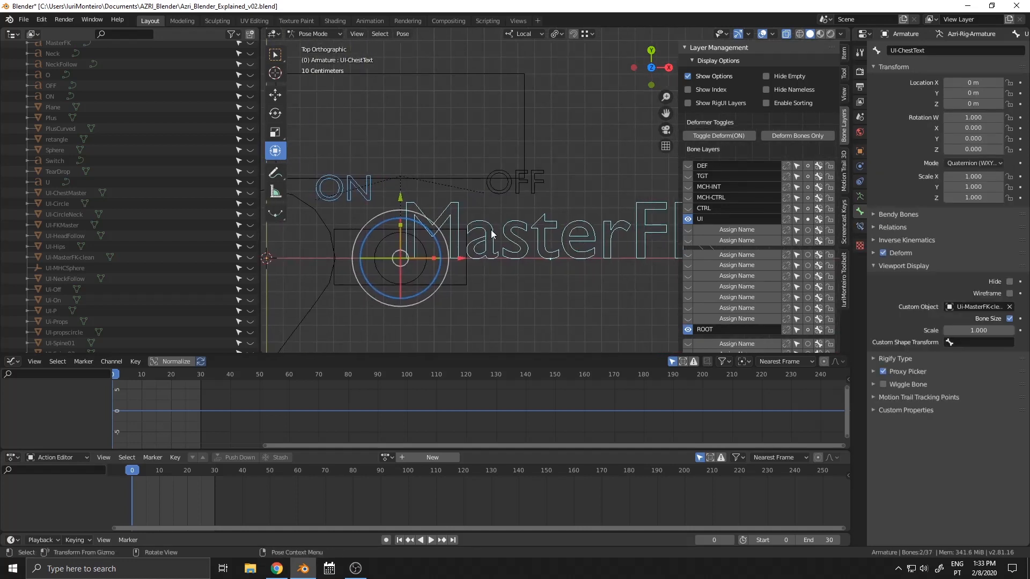
key("Tab")
left_click(552, 228)
left_click(488, 181)
middle_click_drag(337, 185, 423, 167, "shift")
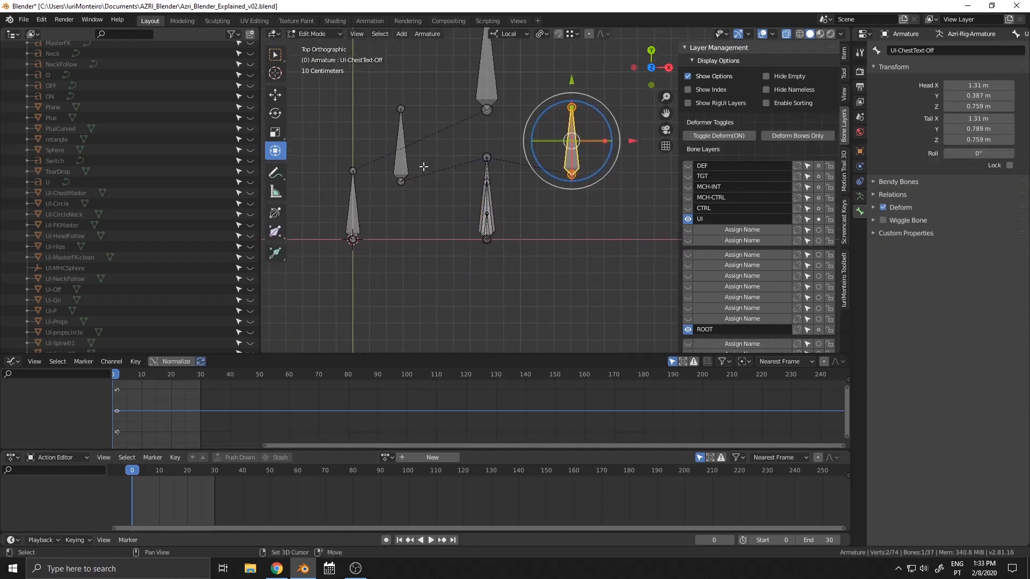
left_click(403, 161, "shift")
key("g")
left_click(424, 258)
Step: Move the UI-ChestText bone so its head sits at about X 0.29 m, Y 0.25 m, above the switch panel
left_click(513, 158)
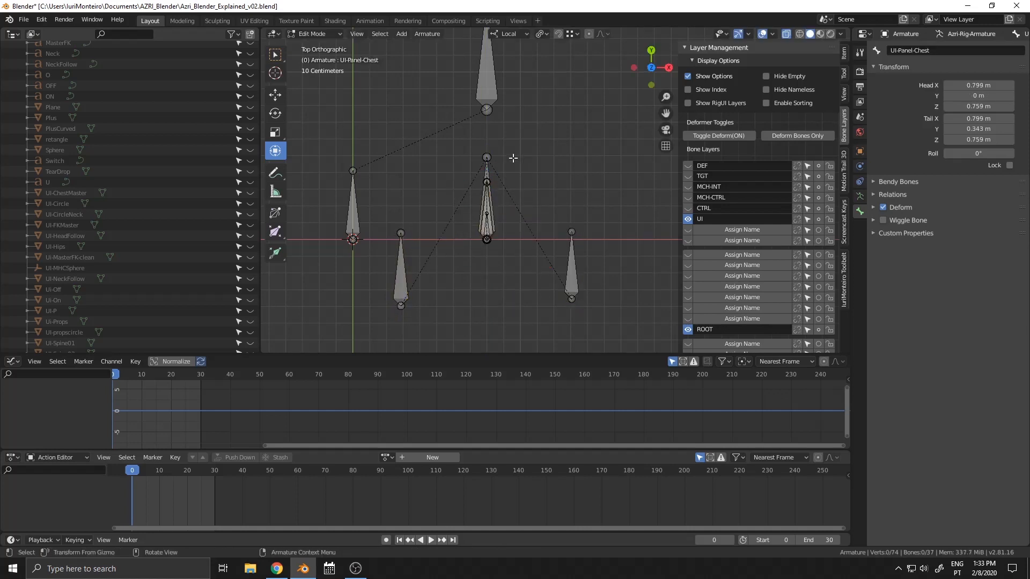
left_click(495, 198)
key("g")
left_click(548, 166)
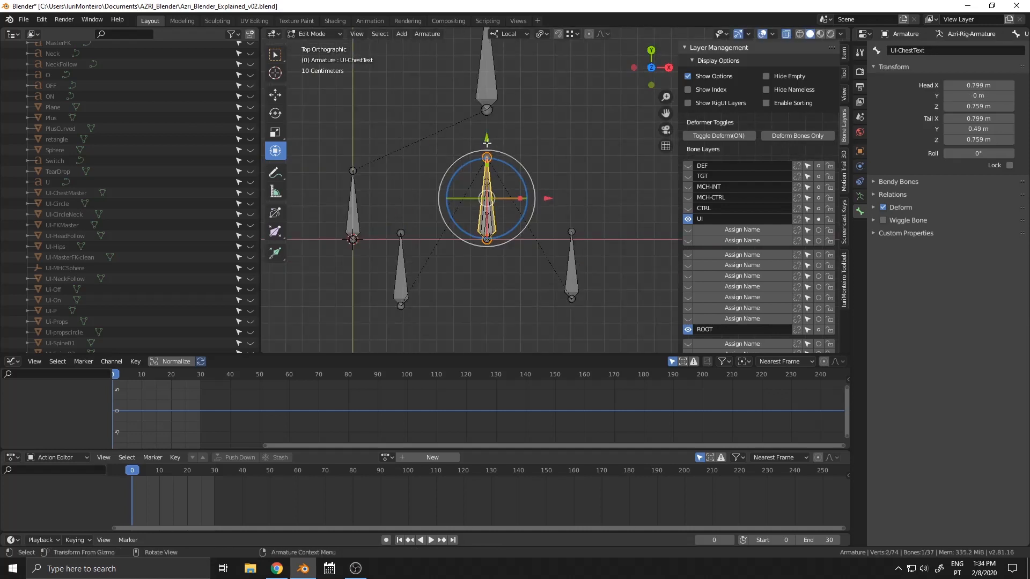
key("g")
key("x")
left_click(462, 166)
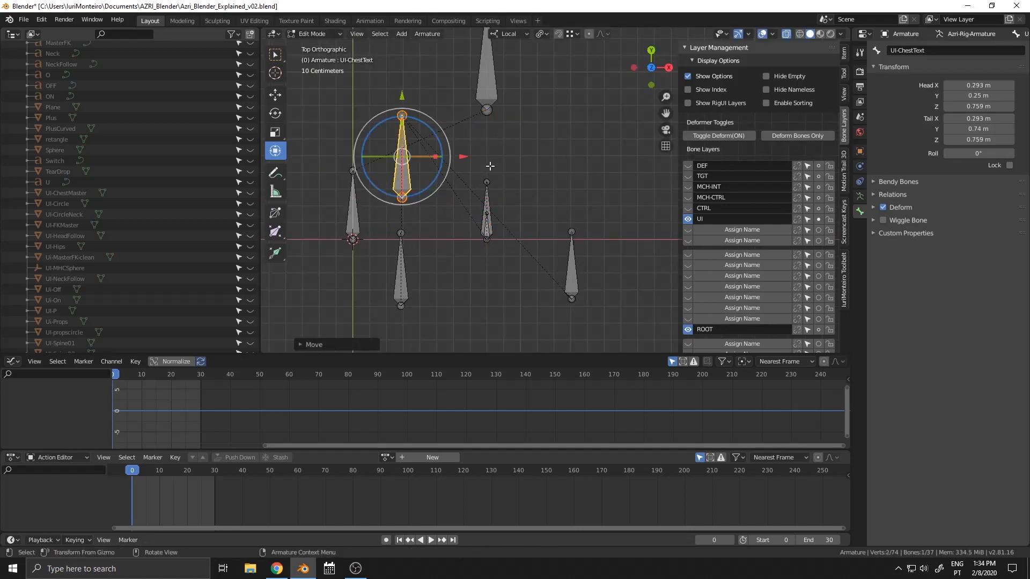
Step: Bring the UI-ChestText-On and UI-ChestText-Off bones closer together and slightly up beneath the switch panel, and return to Pose Mode
left_click(403, 270)
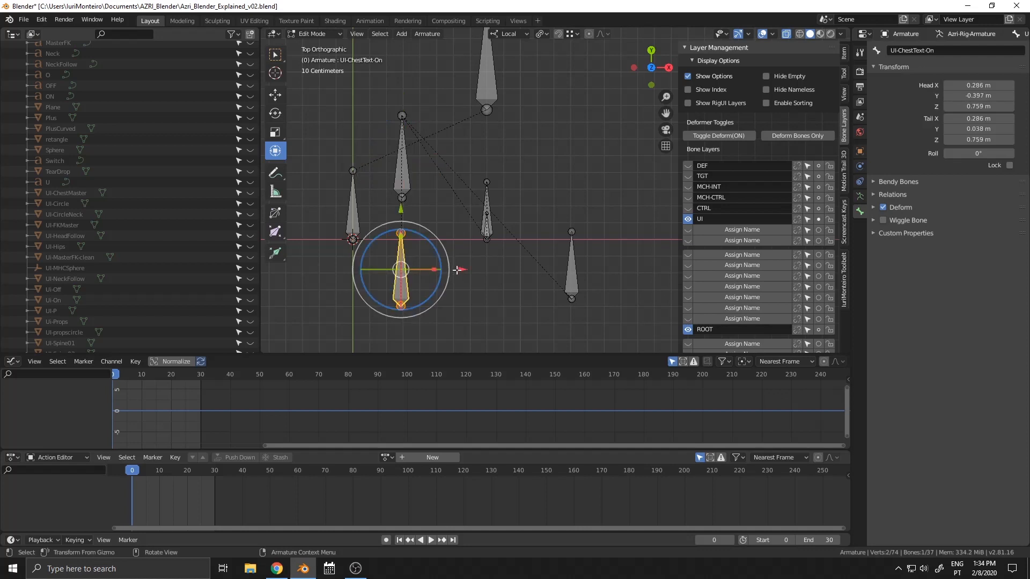
left_click_drag(458, 270, 494, 271)
left_click_drag(439, 210, 440, 191)
left_click(568, 265)
left_click_drag(570, 206, 569, 194)
left_click_drag(626, 253, 608, 251)
key("ctrl+Tab")
left_click(522, 263)
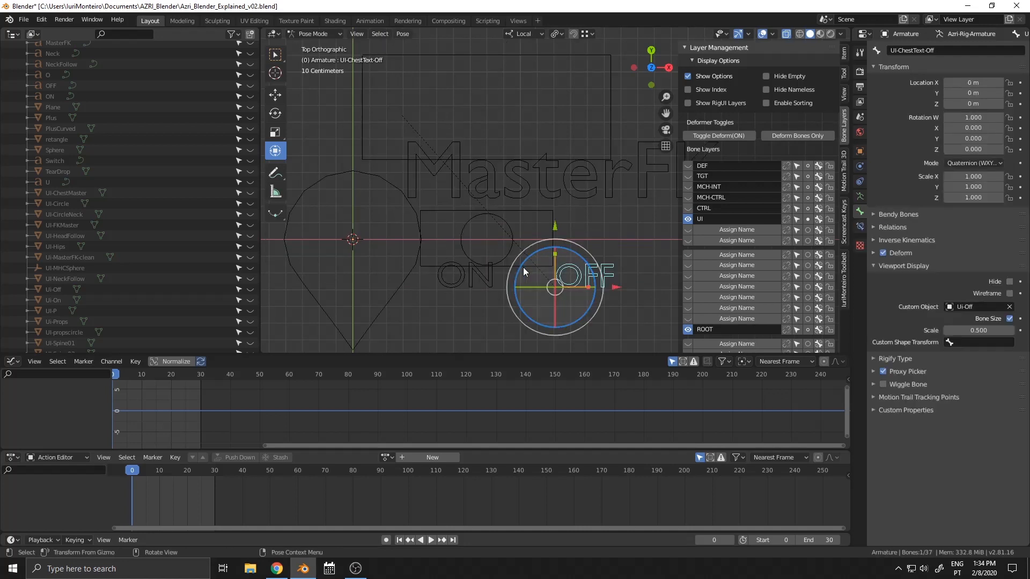
Step: In Edit Mode, shift both ON and OFF label bones slightly toward negative X to line up under the switch panel
key("ctrl+Tab")
left_click(585, 265)
left_click(439, 259)
left_click_drag(496, 251, 474, 251)
left_click(556, 259)
left_click_drag(615, 252, 592, 253)
key("ctrl+Tab")
left_click(518, 286)
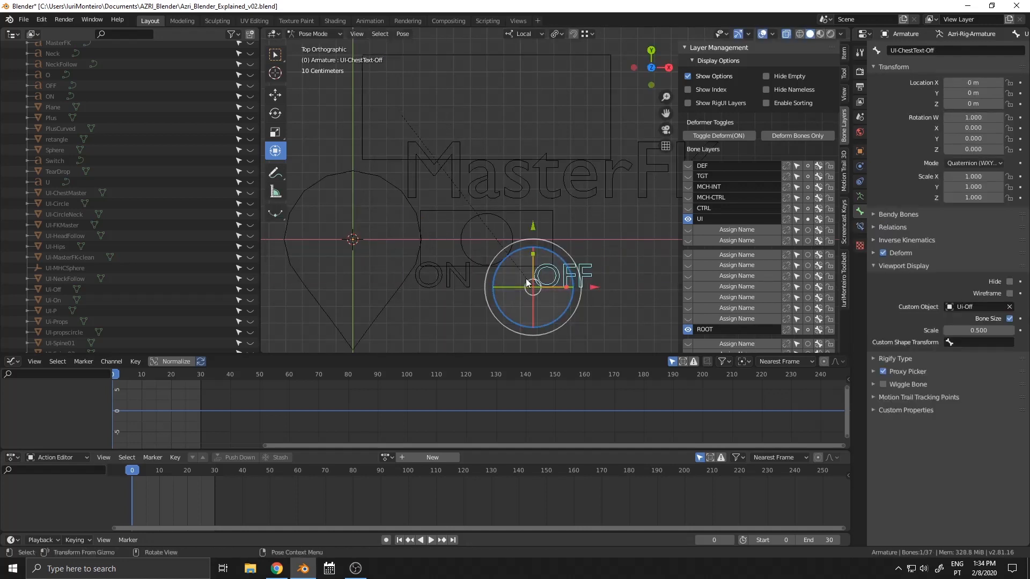
Step: Undo a trial move of the UI-ChestText-On bone and nudge the UI-ChestText-Off bone slightly up along Y
key("ctrl+Tab")
left_click(594, 278)
left_click(416, 259)
left_click_drag(415, 189, 478, 217)
key("ctrl+z")
left_click(533, 256, "shift")
left_click(535, 242)
left_click_drag(532, 185, 533, 179)
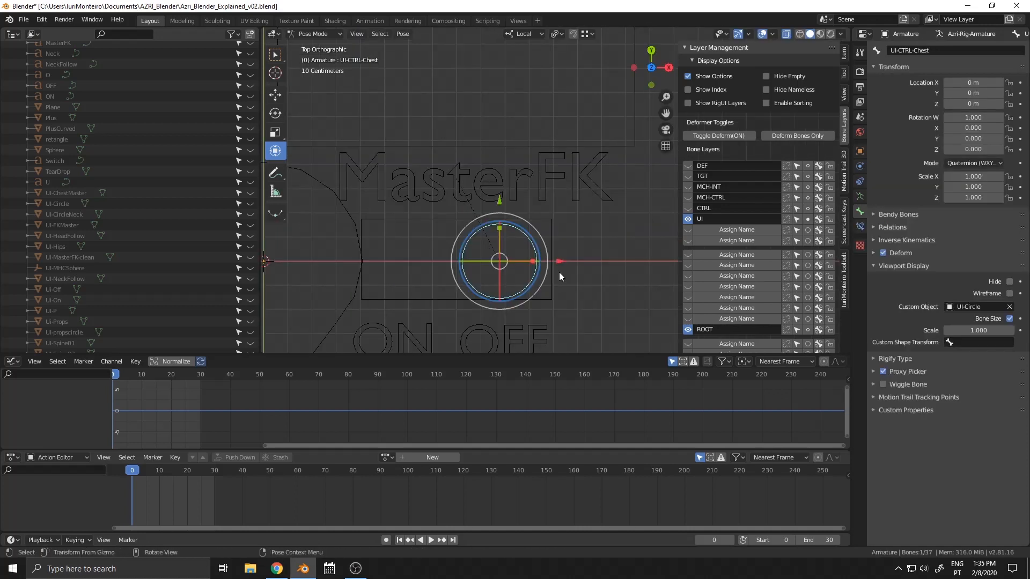
Step: Try sliding the UI-CTRL-Chest circle along X in Pose Mode and undo the movement
scroll(559, 272, "down", 4)
left_click_drag(591, 224, 565, 226)
key("ctrl+z")
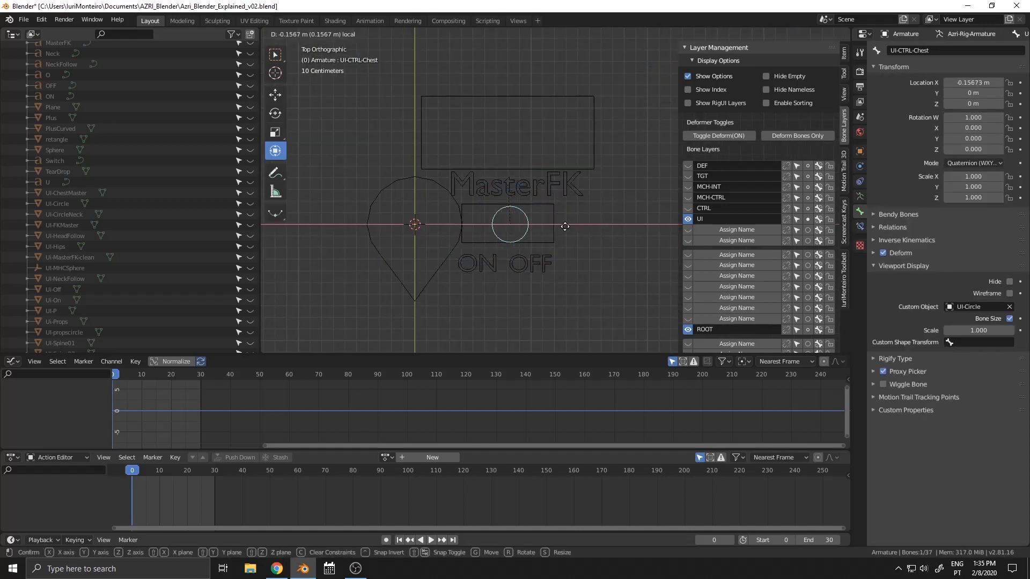
right_click(543, 227)
left_click(582, 239)
Step: In Edit Mode, parent the UI-ChestText bone to UI-Master with Keep Offset
middle_click_drag(590, 238, 558, 183)
key("ctrl+Tab")
left_click(476, 220)
key("ctrl+Tab")
left_click(579, 198)
key("ctrl+Tab")
left_click(617, 231)
left_click(461, 209)
left_click(532, 141, "shift")
key("ctrl+p")
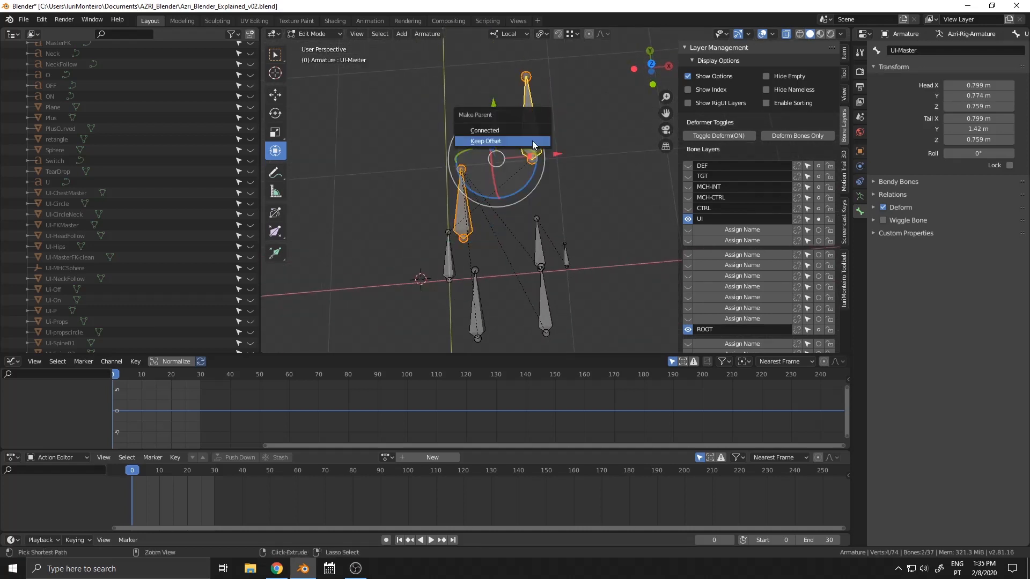
left_click(532, 140)
Step: Test the UI parenting by moving the panel controls in Pose Mode and undo the moves
middle_click_drag(532, 140, 601, 157)
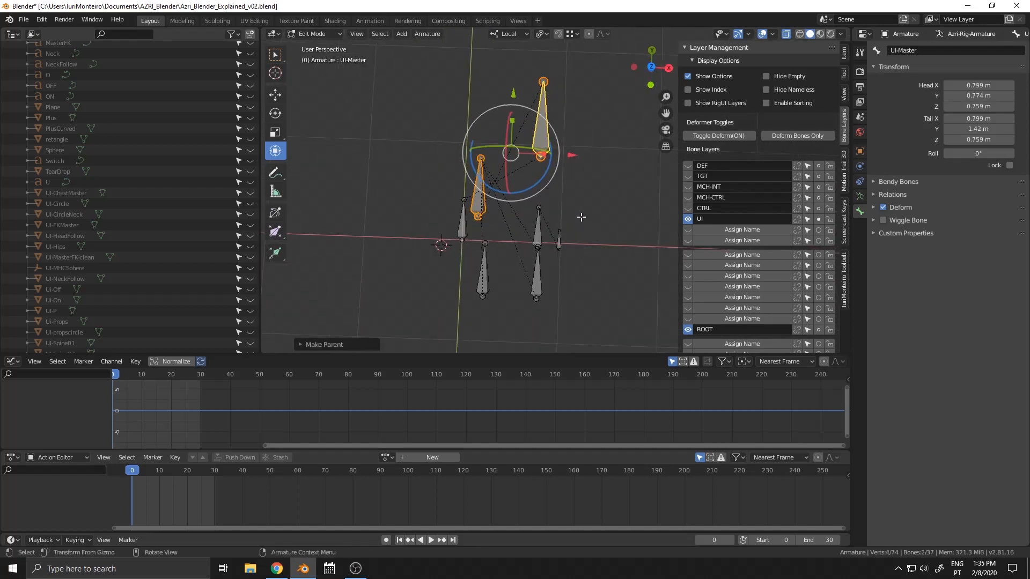
key("ctrl+Tab")
left_click(453, 179)
middle_click_drag(456, 182, 456, 142)
key("g")
left_click(493, 145)
key("ctrl+z")
left_click_drag(554, 145, 538, 195)
middle_click_drag(539, 194, 622, 263)
key("ctrl+z")
left_click(622, 252)
Step: Slide the UI-CTRL-Chest circle back and forth along X to test its Limit Location constraint
scroll(622, 244, "down", 2)
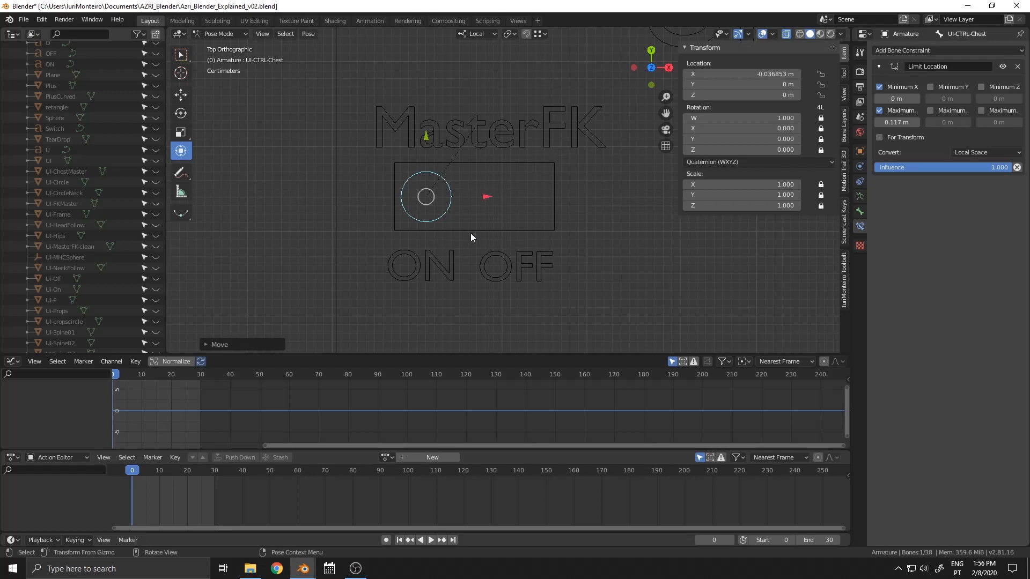
key("g")
key("x")
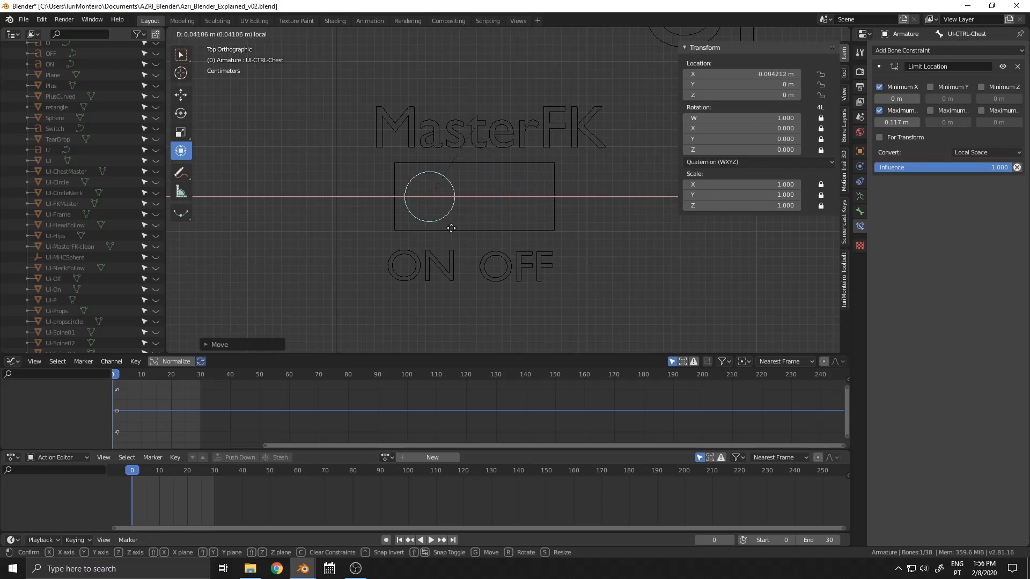
left_click(405, 236)
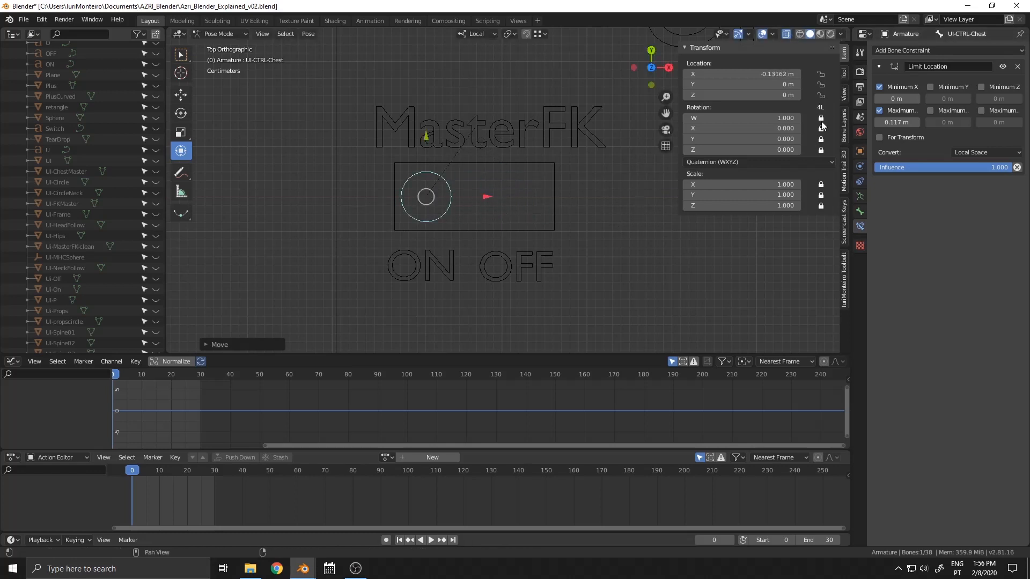
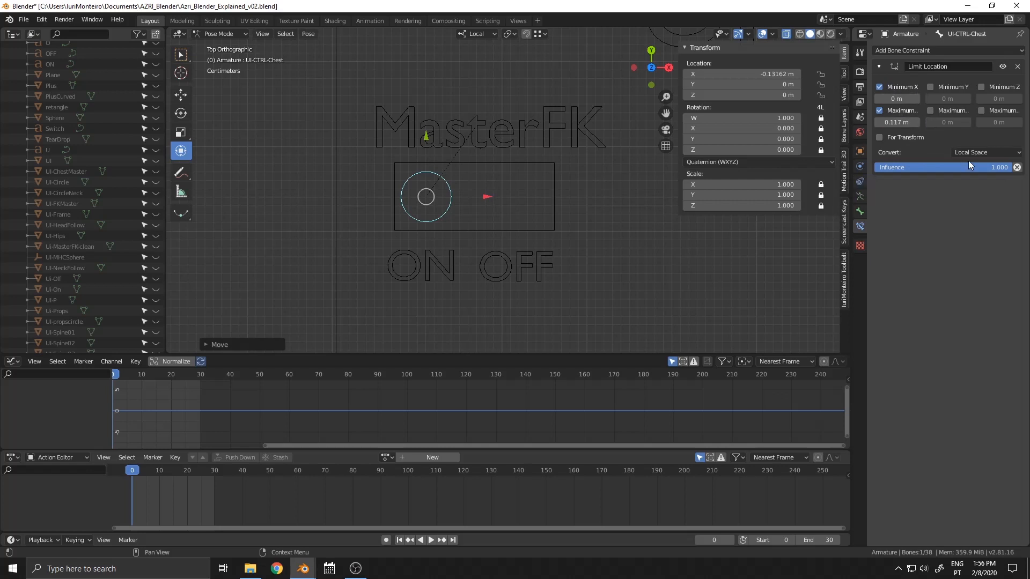
left_click_drag(477, 196, 769, 211)
left_click_drag(565, 205, 779, 214)
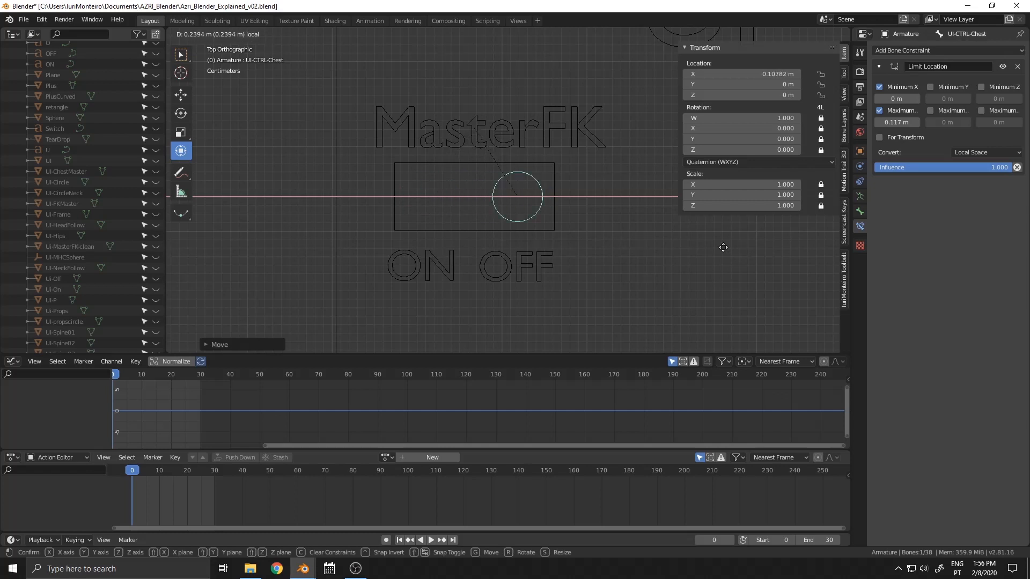
left_click(545, 249)
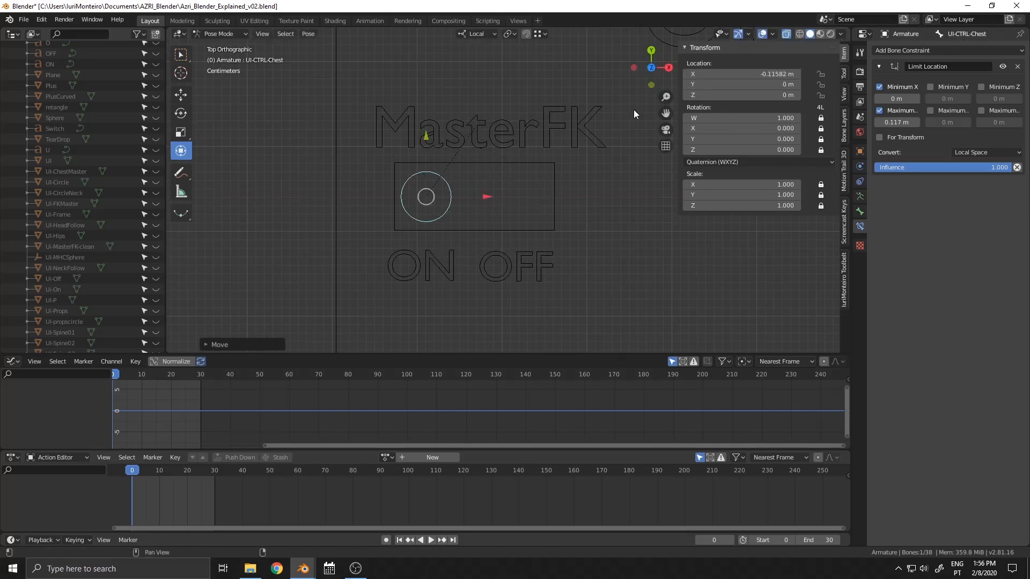
Step: Slide the UI-CTRL-Chest circle along X well past its maximum limit and clear the bone's location
key("g")
key("x")
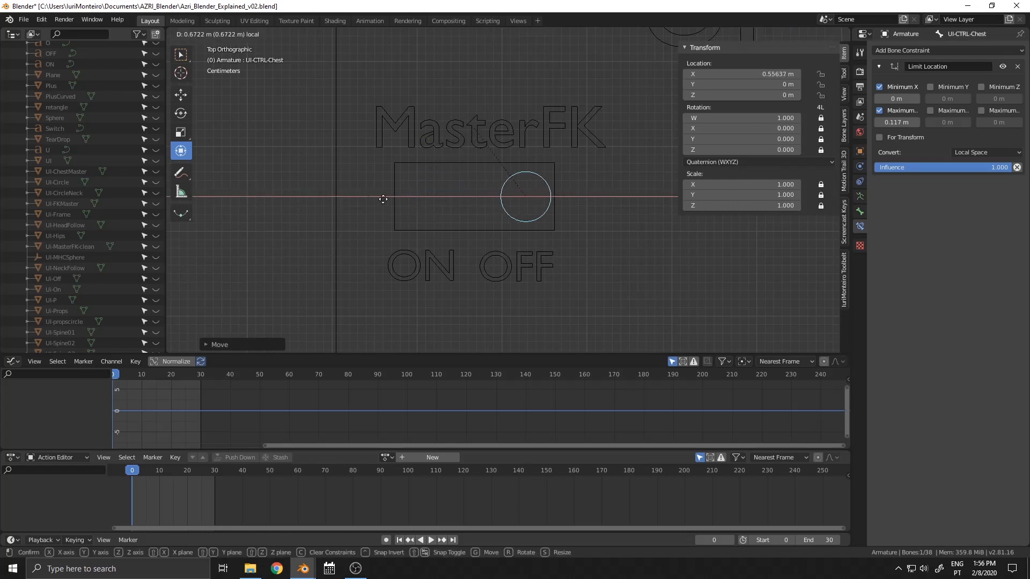
left_click(642, 184)
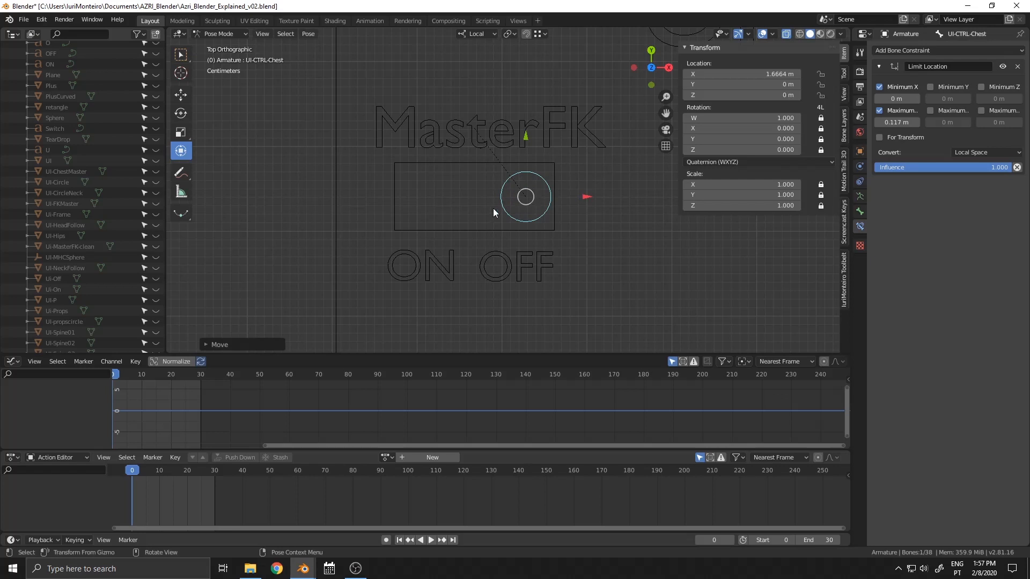
key("alt+g")
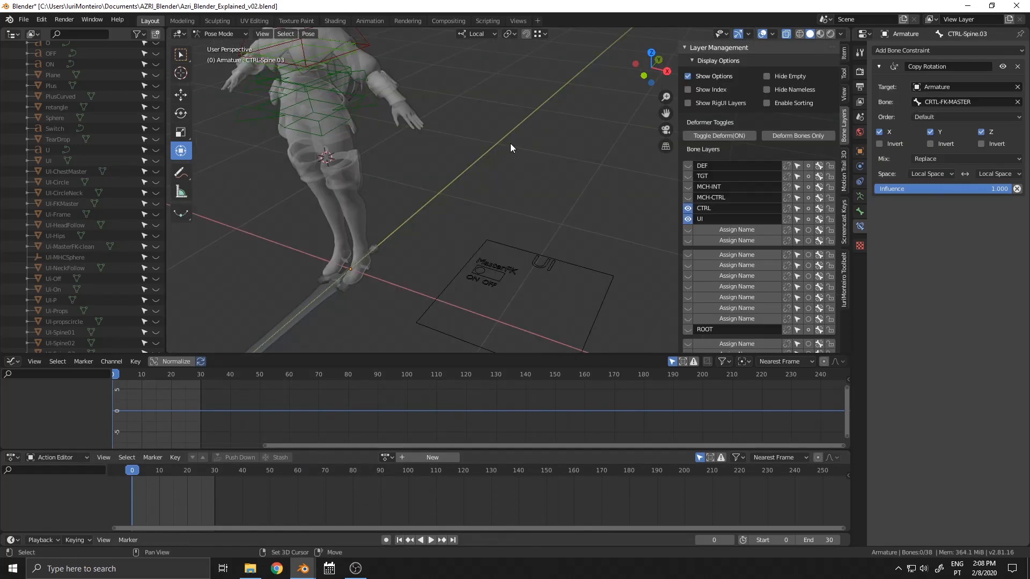
Step: Add a driver to the visibility toggle of the Copy Rotation constraint on CTRL-Spine.03
middle_click_drag(510, 143, 573, 212)
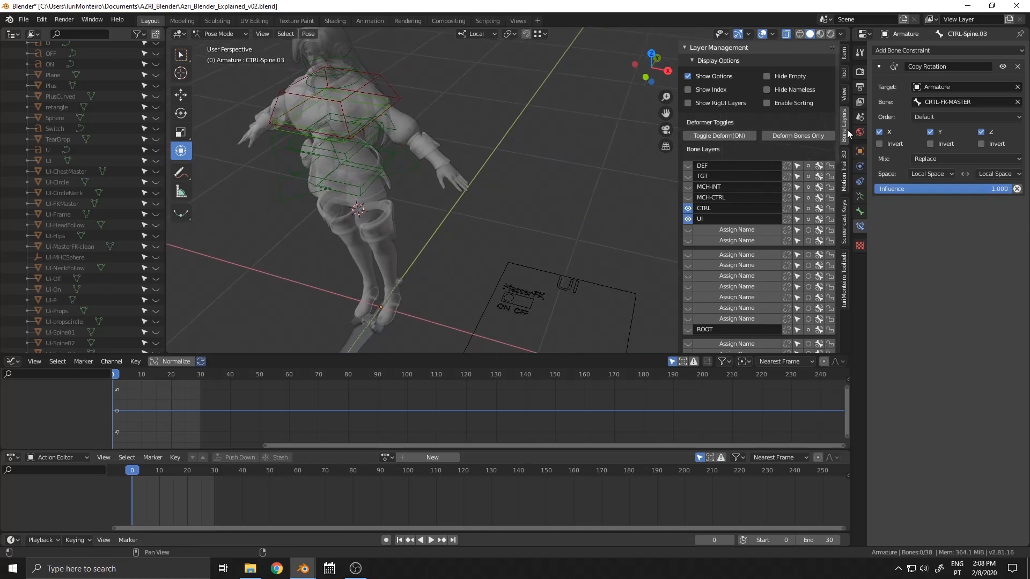
right_click(1003, 68)
left_click(963, 84)
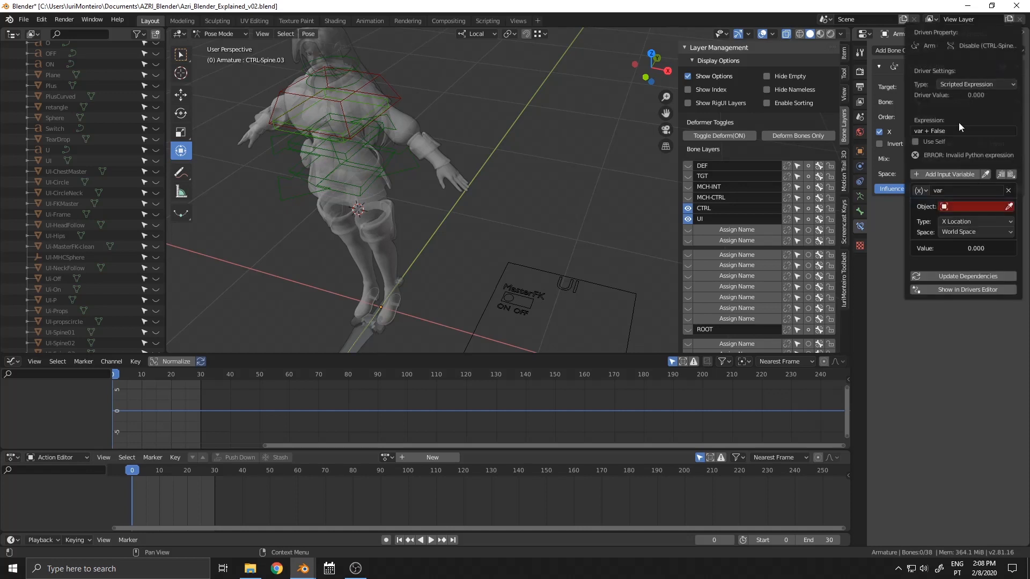
key("Escape")
Step: Select the UI-Master bone on the UI panel and show its bone properties
middle_click_drag(535, 295, 516, 225, "shift")
middle_click_drag(564, 172, 515, 155, "shift")
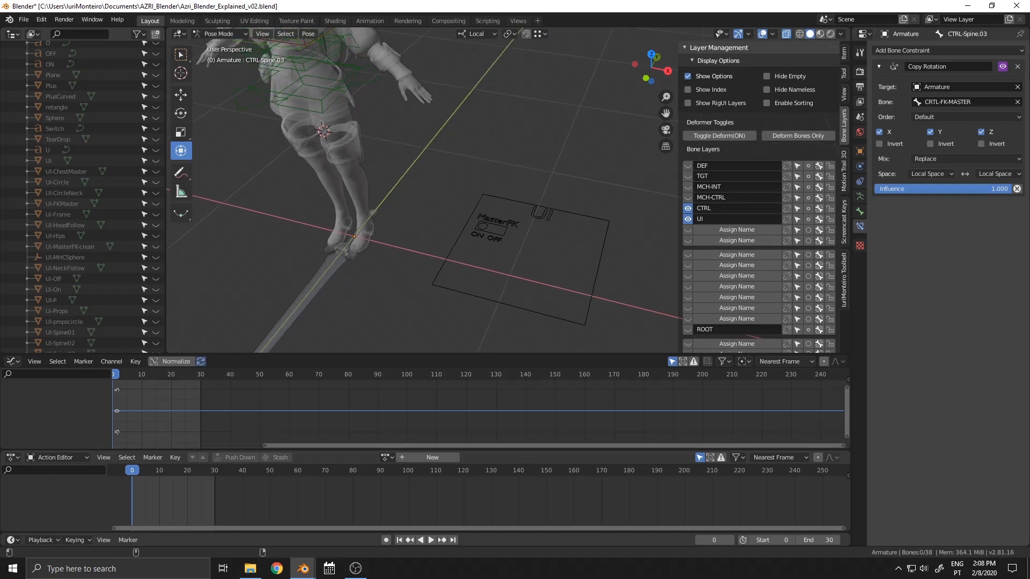
scroll(629, 151, "up", 6)
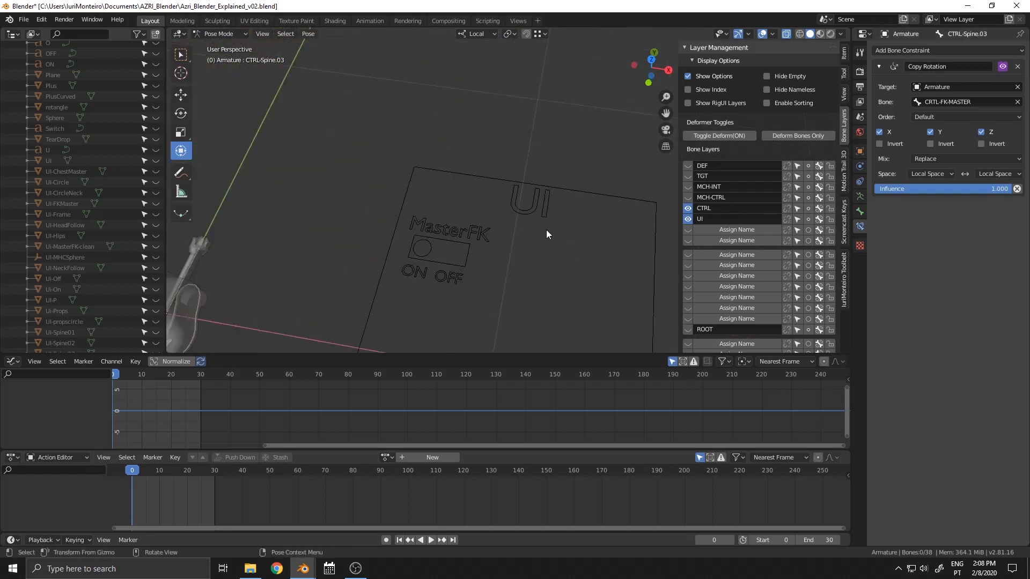
middle_click_drag(546, 230, 617, 151)
left_click(552, 143)
left_click(860, 212)
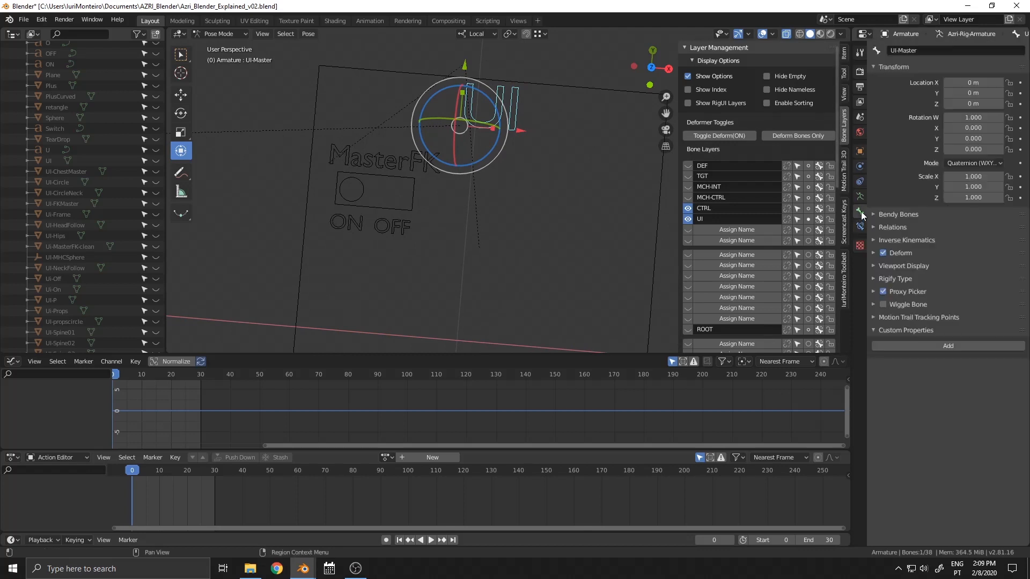
Step: Add a custom property named MasterFK with a property value of 0 to the UI-Master bone
left_click(933, 345)
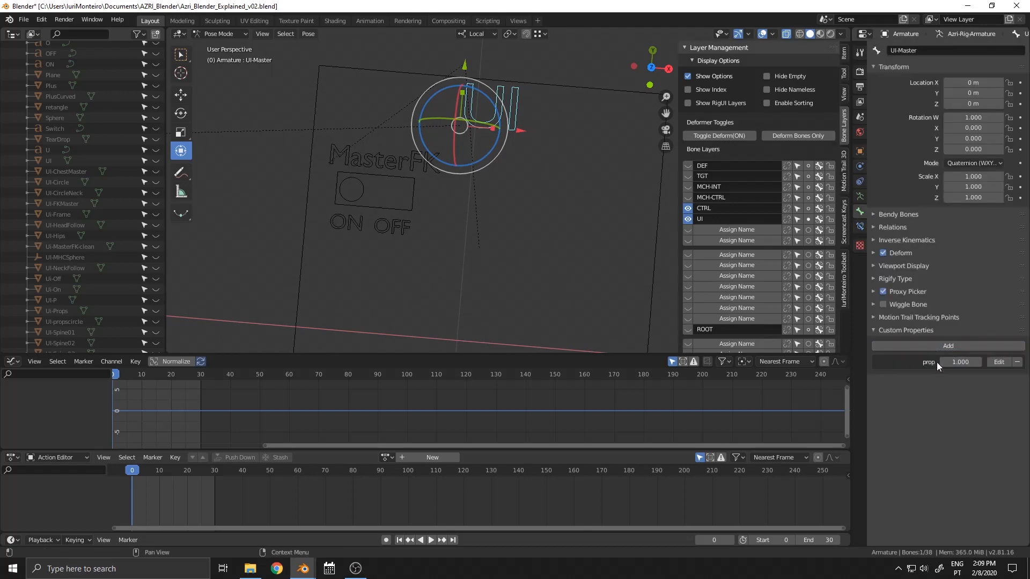
left_click(1000, 362)
left_click(923, 378)
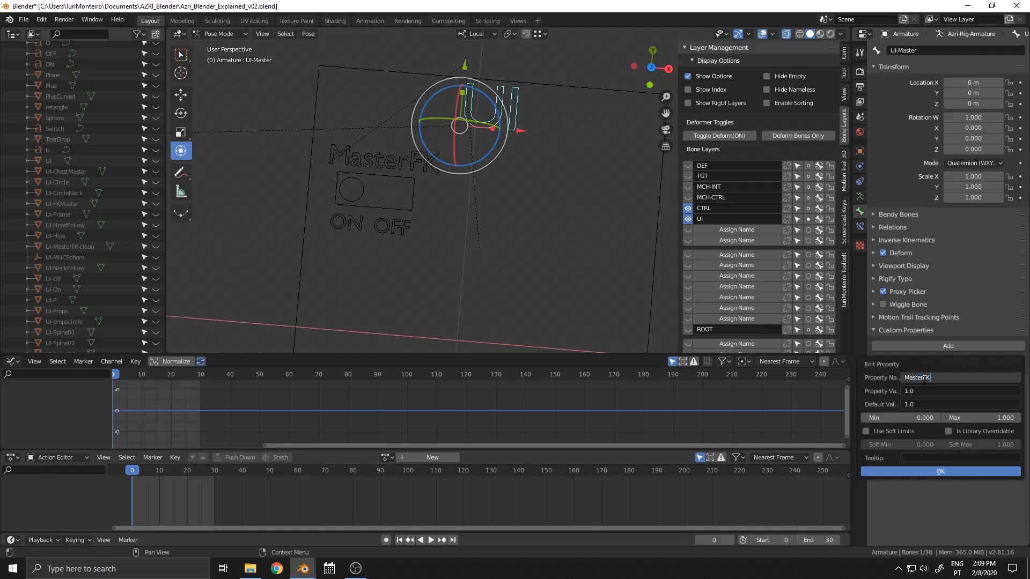
key("Return")
left_click(940, 394)
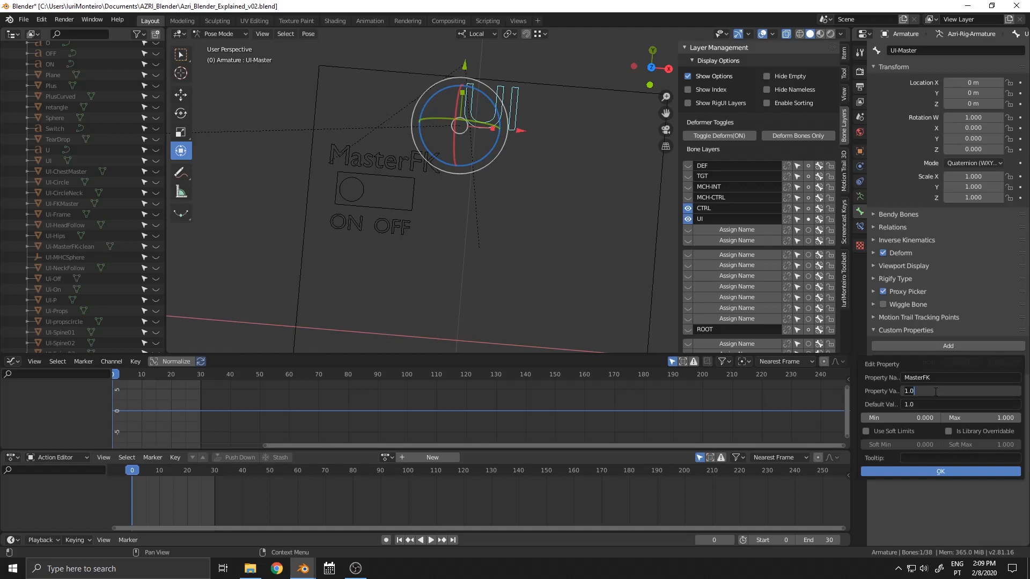
type("0")
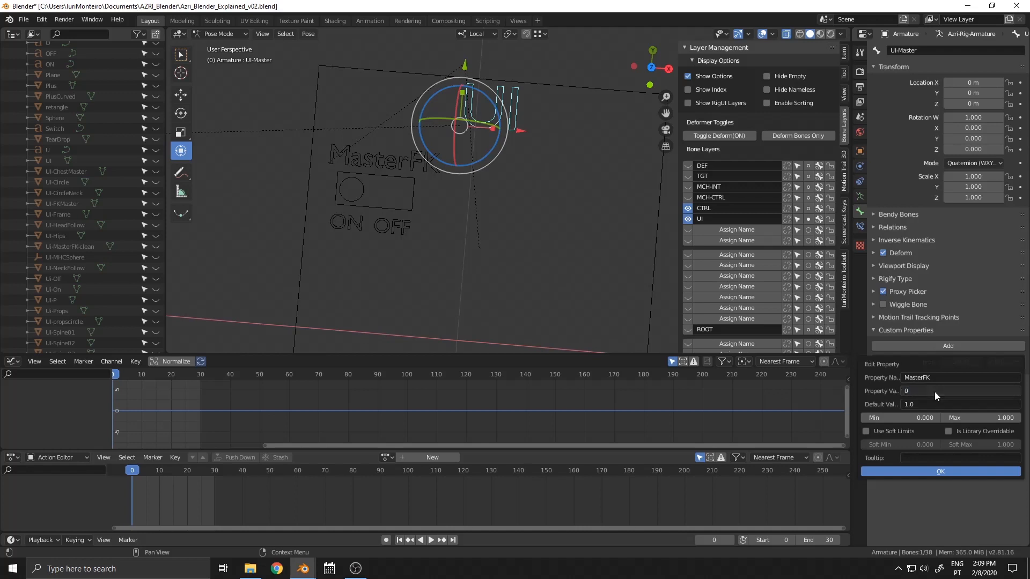
left_click(935, 471)
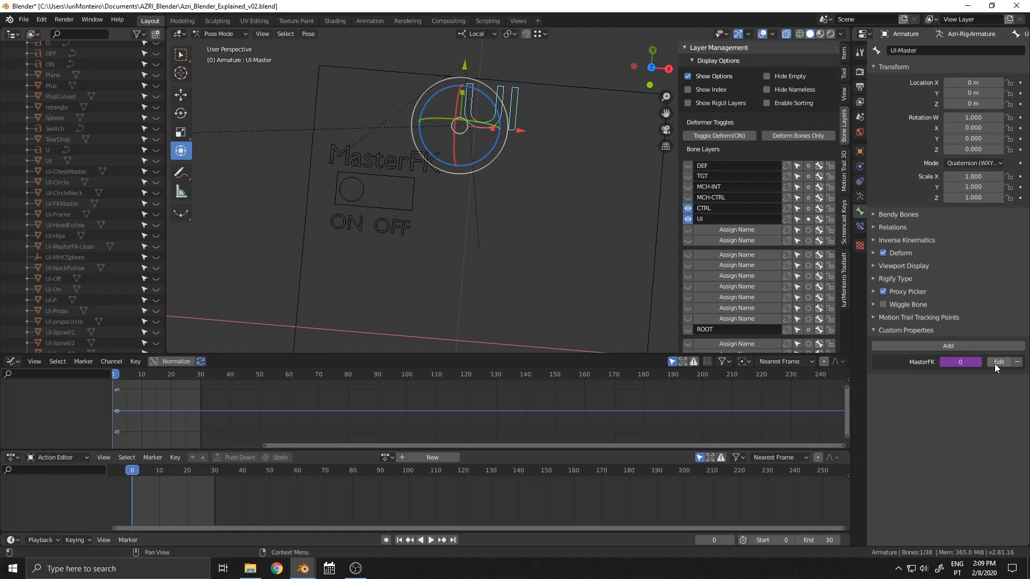
Step: Set the expression of the MasterFK property's driver to var * 9
right_click(945, 362)
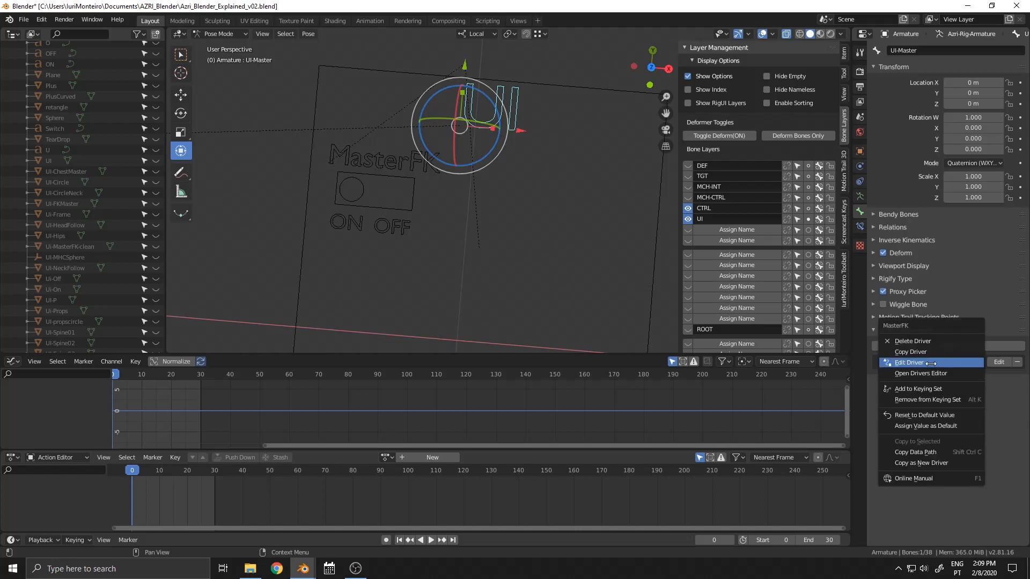
left_click(930, 364)
left_click(907, 367)
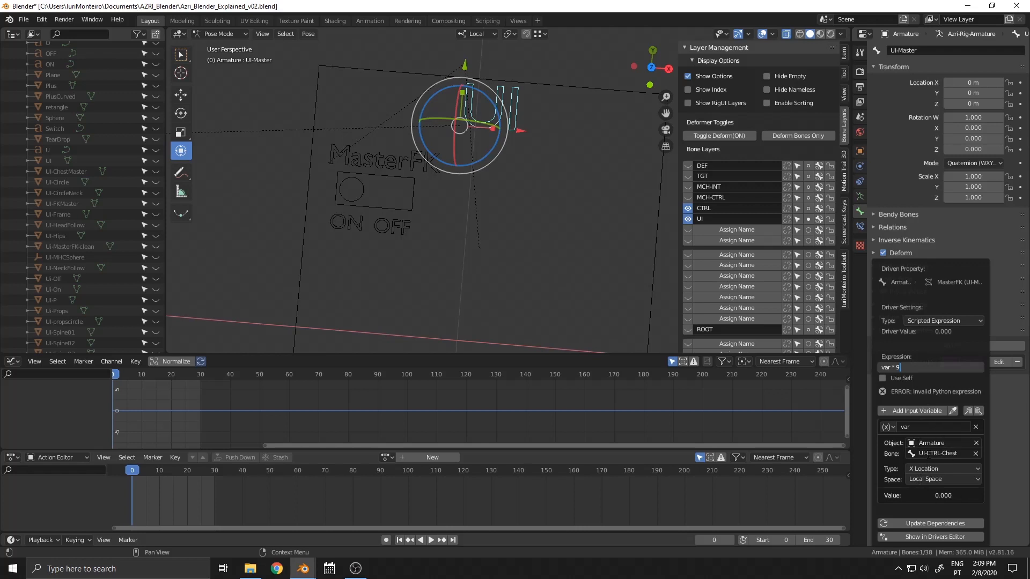
key("Return")
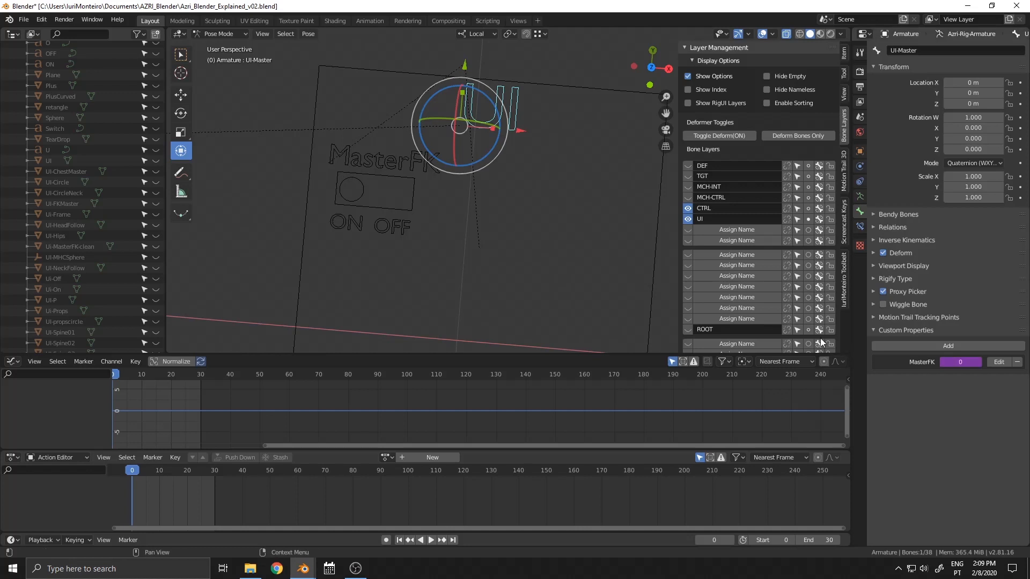
Step: Slide the UI-CTRL-Chest circle along X to OFF and back to ON, checking UI-Master's MasterFK property
left_click(364, 193)
left_click_drag(416, 198, 464, 198)
left_click(516, 124)
left_click(393, 188)
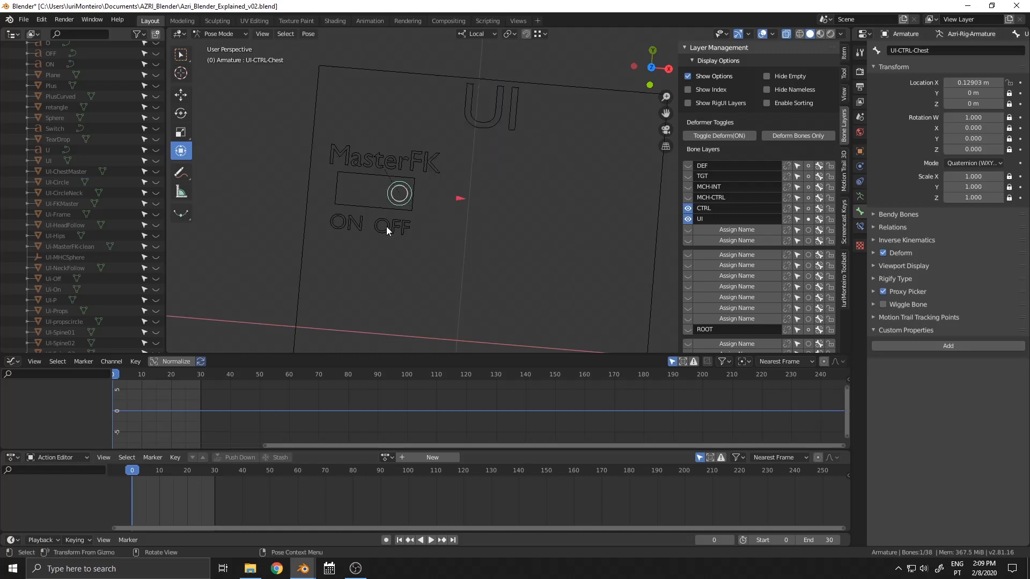
key("g")
key("x")
left_click(351, 204)
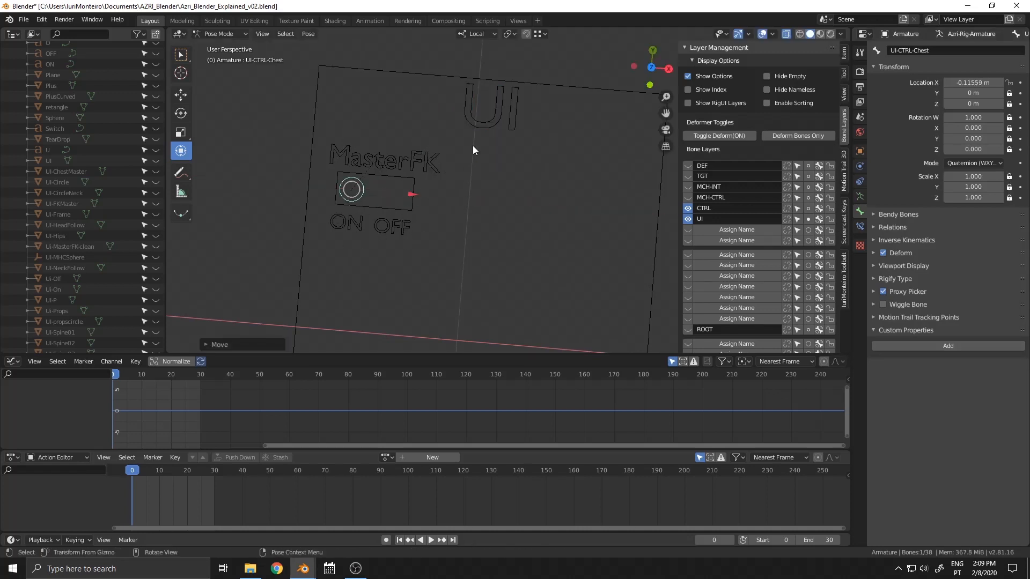
left_click(490, 117)
left_click(446, 254)
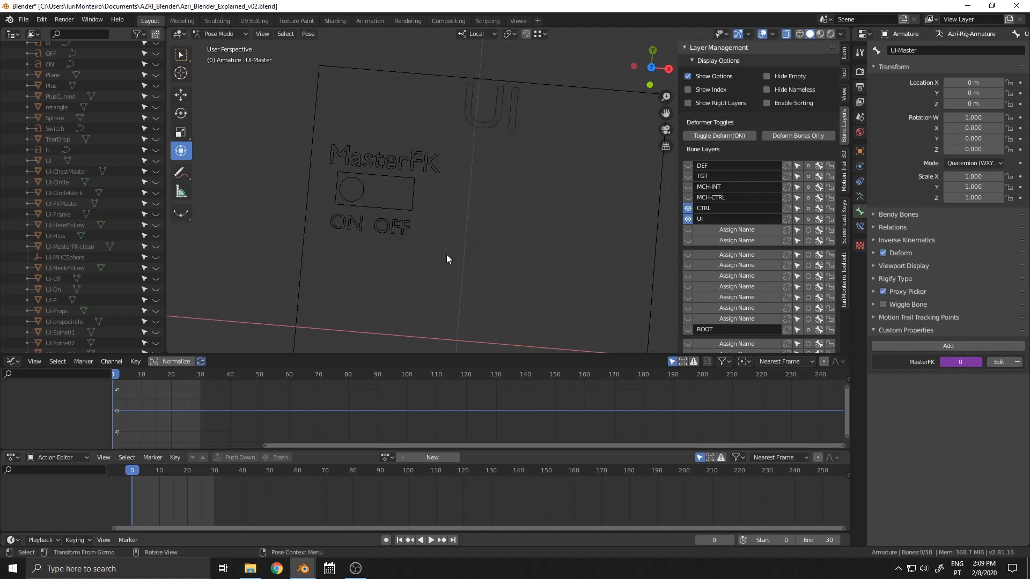
Step: Copy the data path of UI-Master's MasterFK property
middle_click_drag(447, 255, 436, 181)
scroll(430, 175, "down", 6)
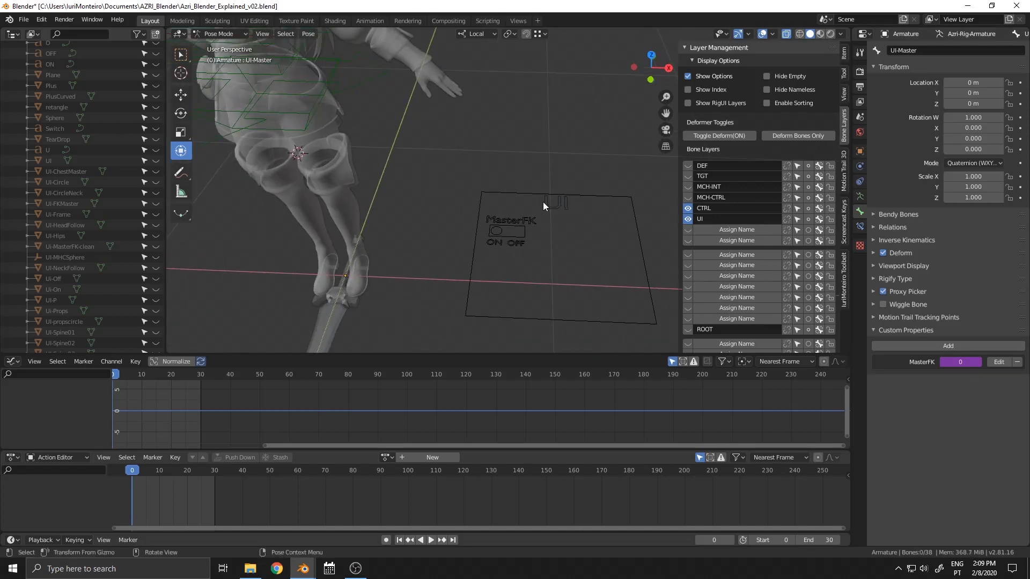
right_click(927, 362)
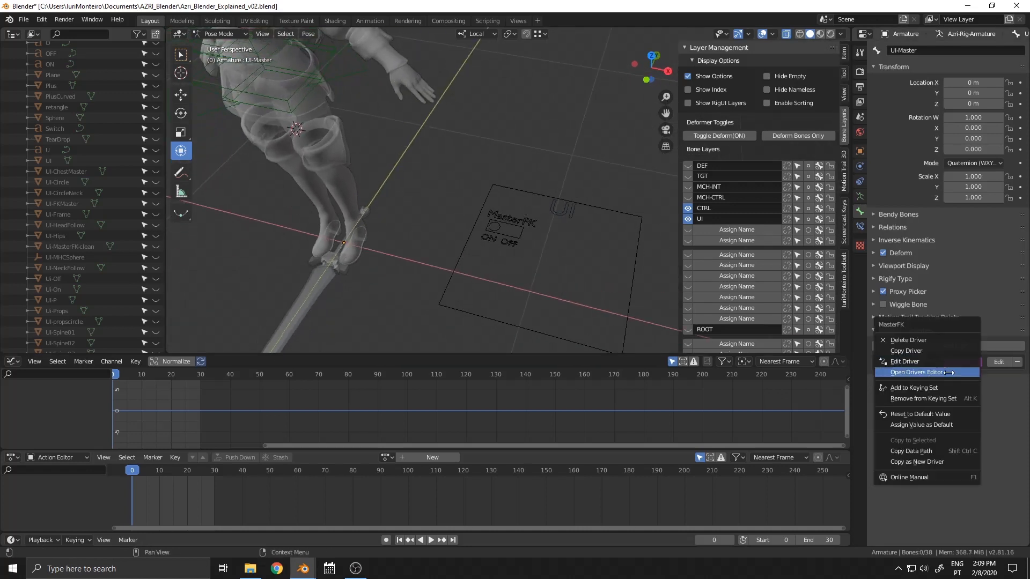
left_click(916, 454)
Step: Edit the driver on the visibility toggle of CTRL-Spine.03's Copy Rotation constraint and make its variable a Single Property
middle_click_drag(429, 93, 516, 196, "shift")
left_click(445, 124)
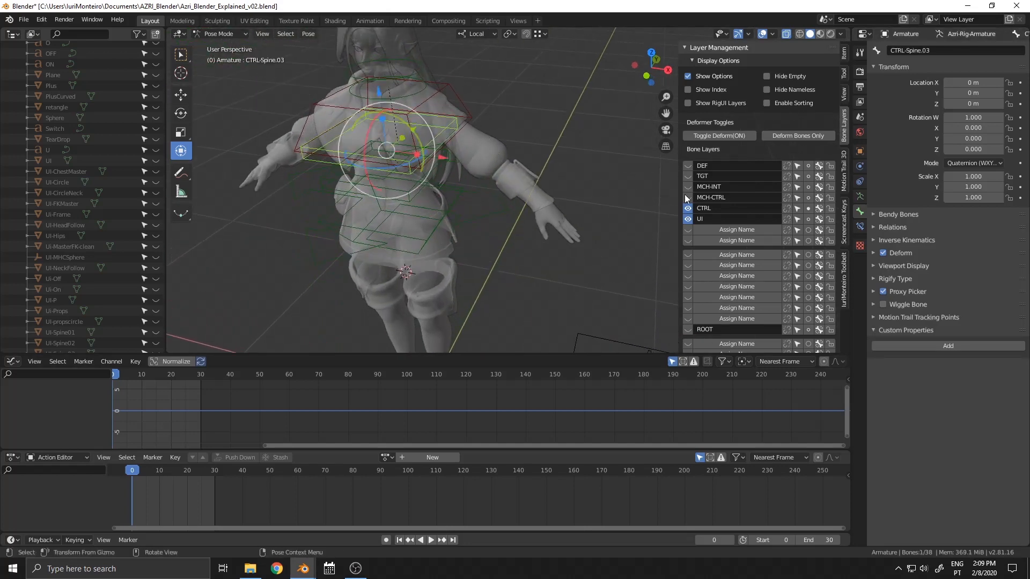
left_click(860, 227)
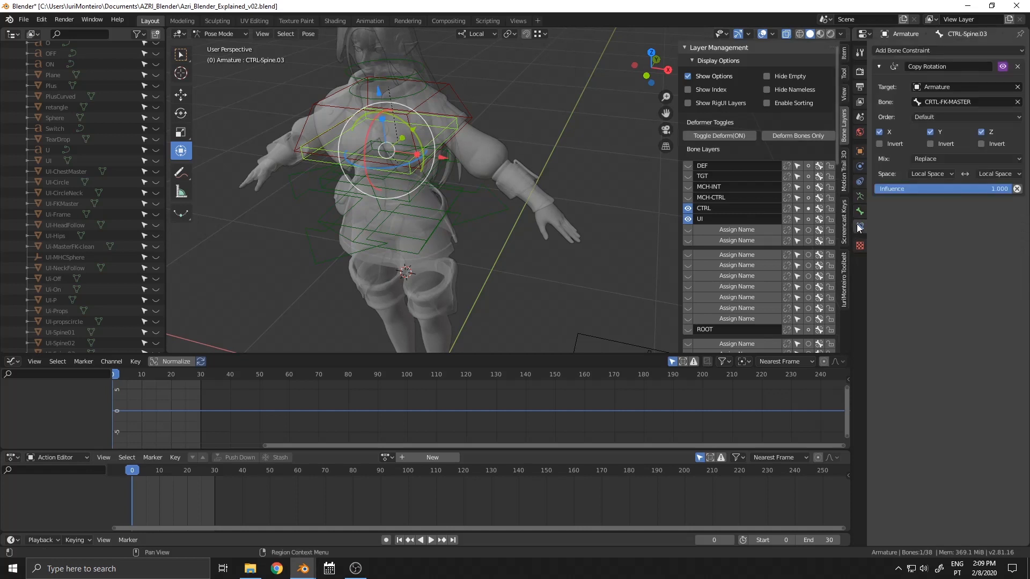
right_click(999, 67)
left_click(967, 89)
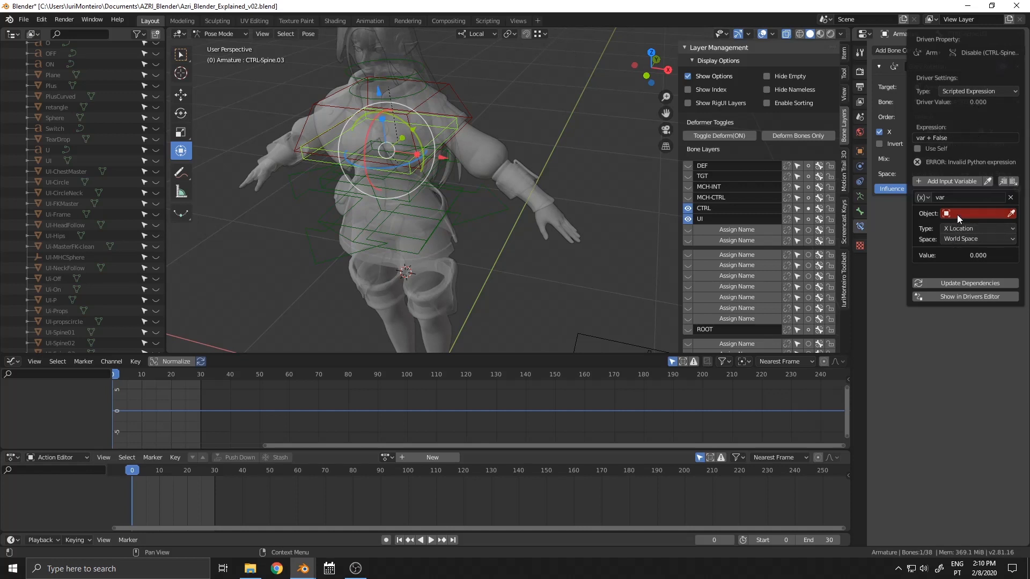
left_click(924, 198)
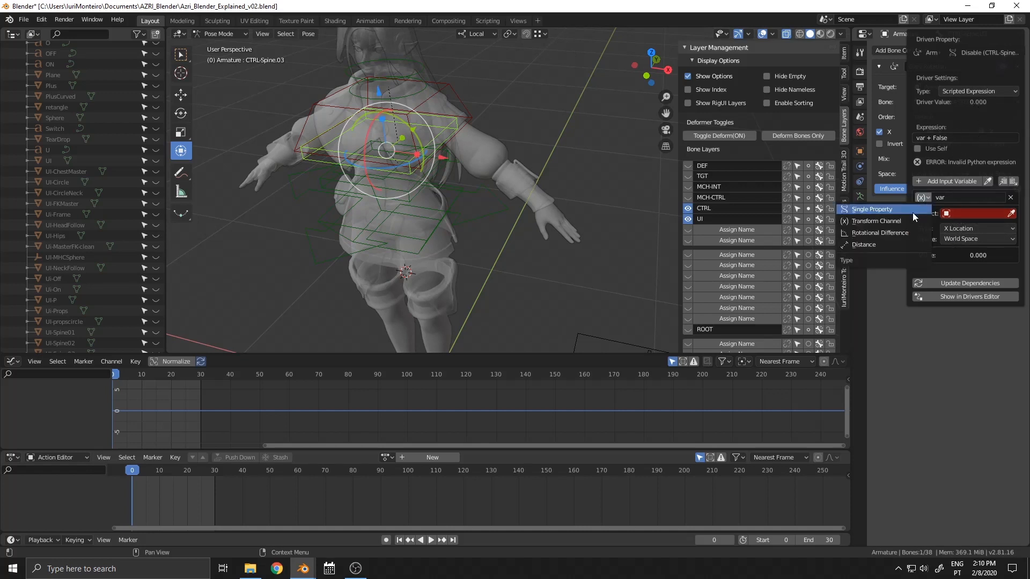
left_click(912, 212)
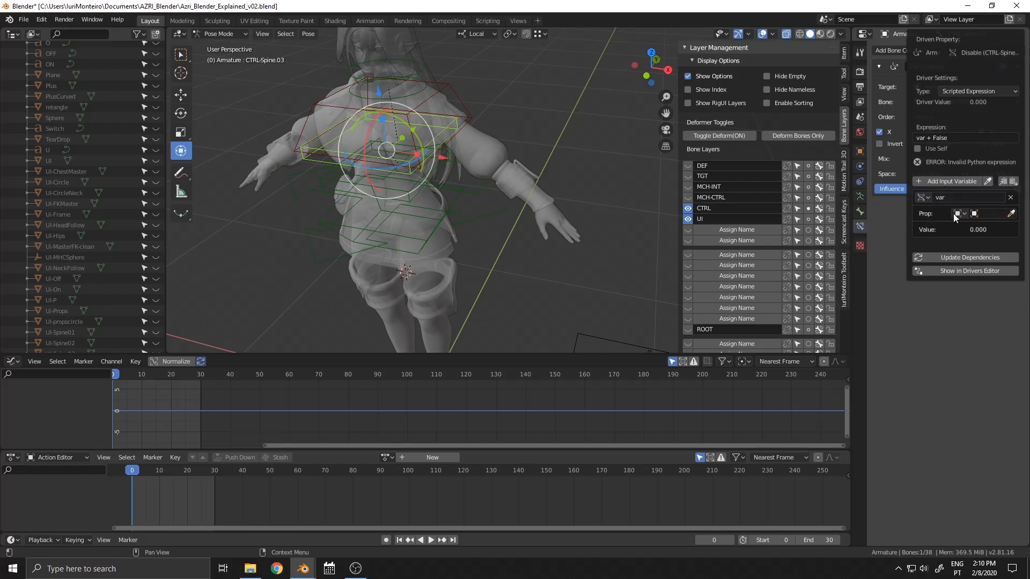
Step: Point the CTRL-Spine.03 driver variable to the Armature object with the copied MasterFK data path and update the dependencies
left_click(982, 214)
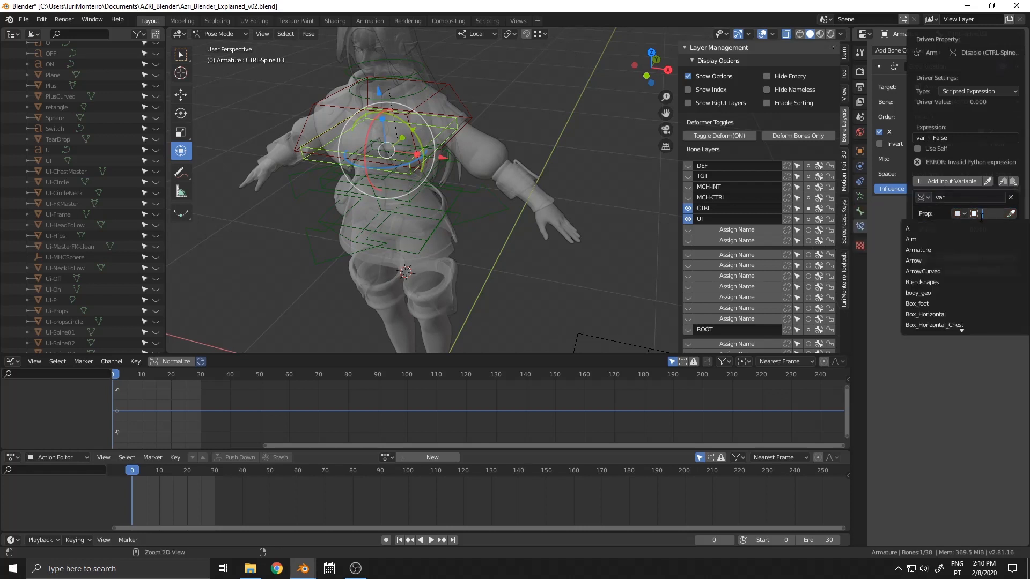
left_click(949, 250)
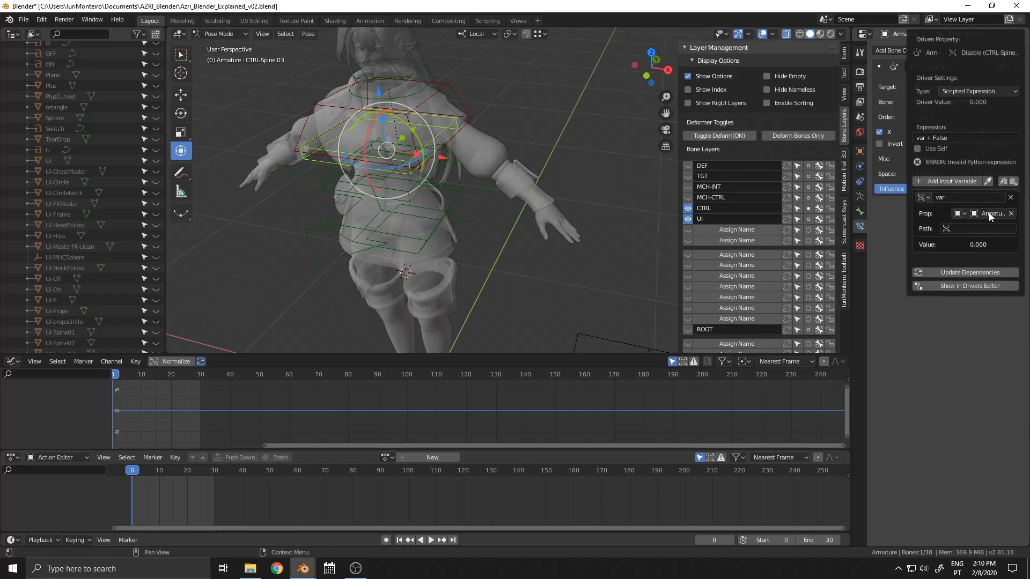
left_click(969, 229)
key("ctrl+v")
key("Return")
left_click(964, 274)
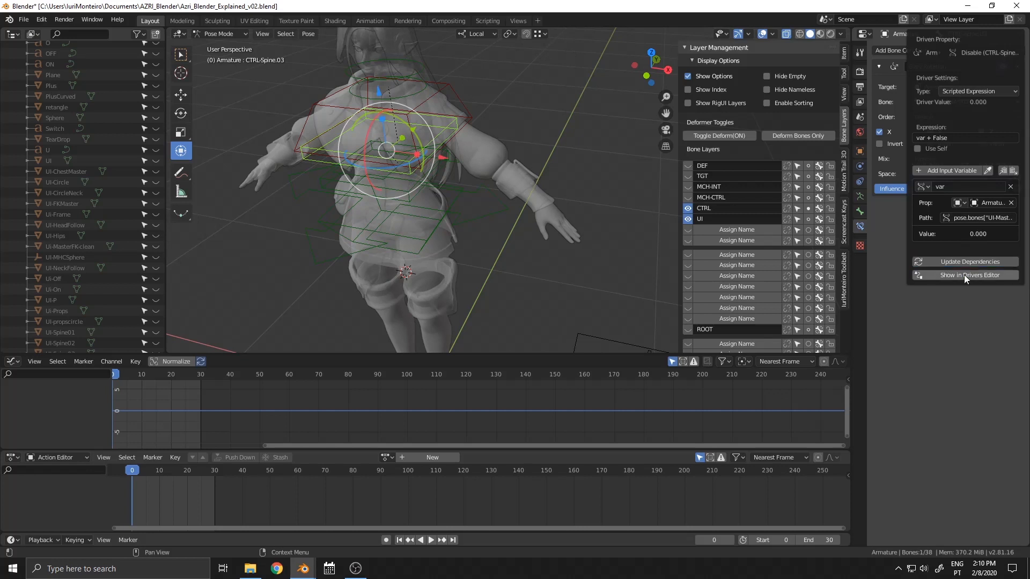
Step: Slide the UI-CTRL-Chest circle to OFF to test the MasterFK driver on the upper spine control
scroll(600, 236, "up", 5)
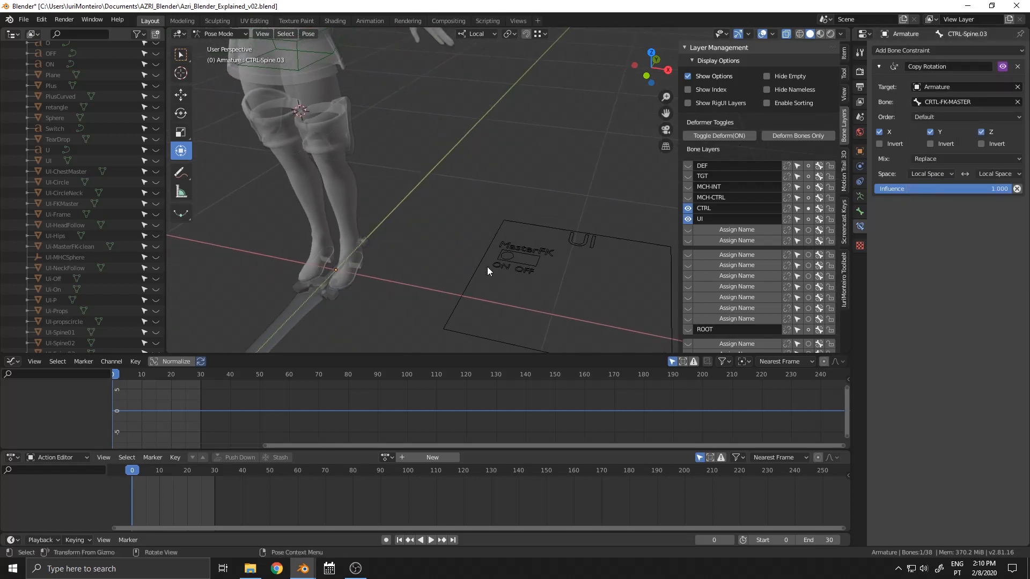
left_click(511, 253)
left_click_drag(564, 264, 617, 270)
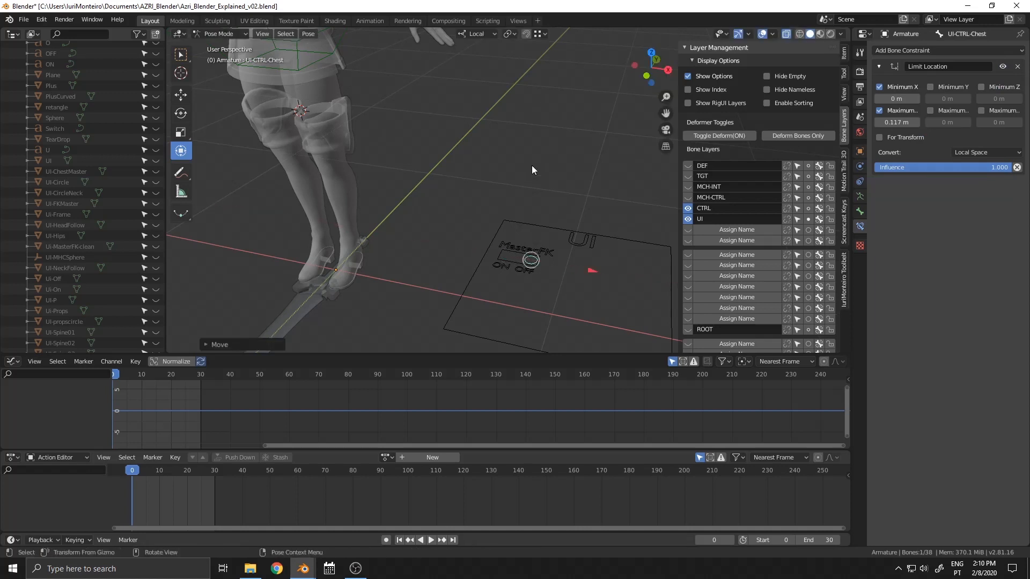
left_click(468, 112)
scroll(468, 112, "down", 2)
middle_click_drag(468, 111, 397, 99, "shift")
left_click(397, 99, "shift")
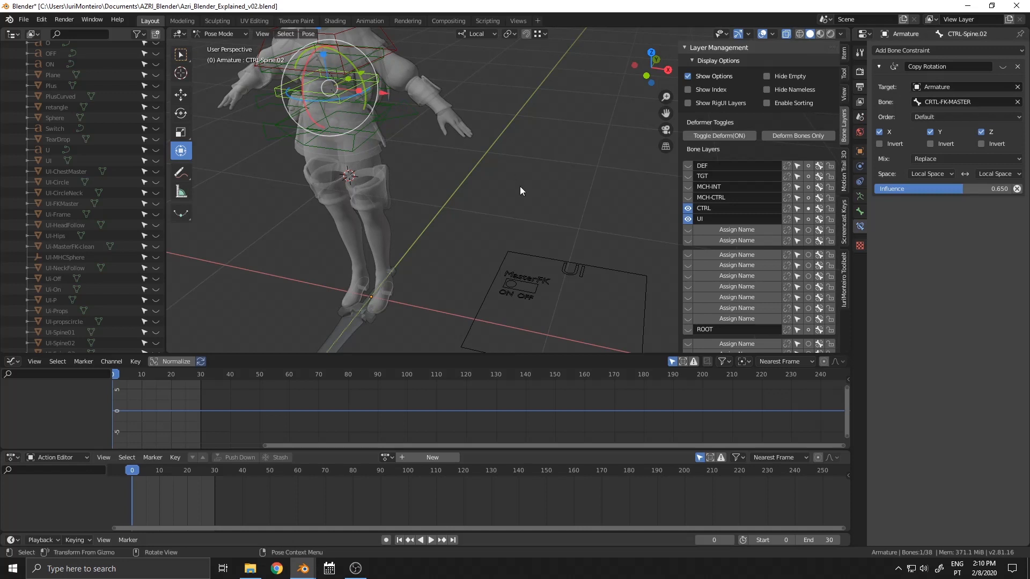
Step: Add a driver to the visibility toggle of CTRL-Spine.02's Copy Rotation constraint and make its variable a Single Property
left_click(424, 115)
left_click(423, 115)
left_click(460, 172)
left_click(373, 77)
right_click(1002, 67)
left_click(986, 82)
left_click(922, 190)
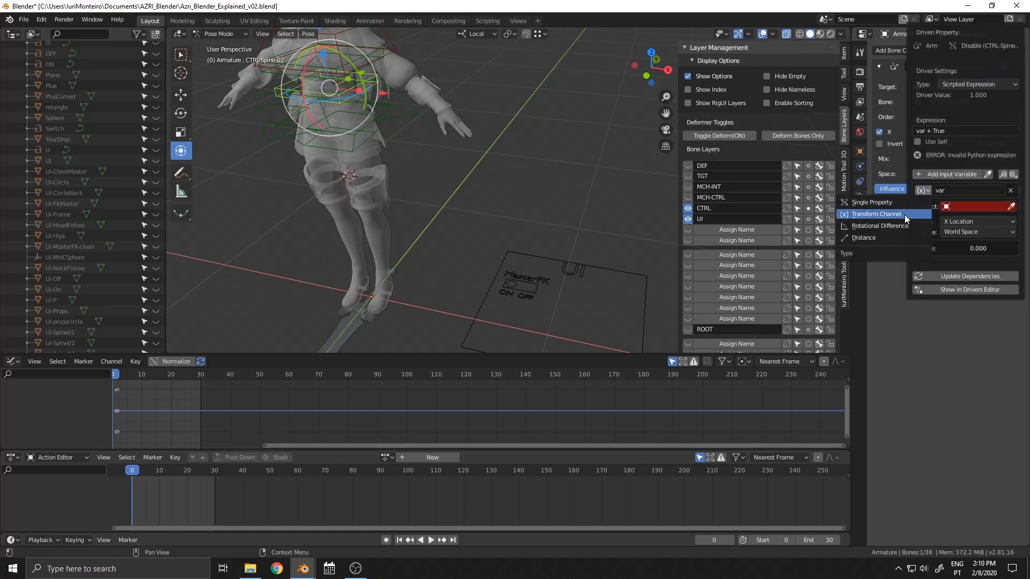
left_click(880, 202)
Step: Point the CTRL-Spine.02 driver variable to the Armature object and paste the MasterFK data path
left_click(977, 209)
left_click(974, 242)
left_click(975, 222)
key("ctrl+v")
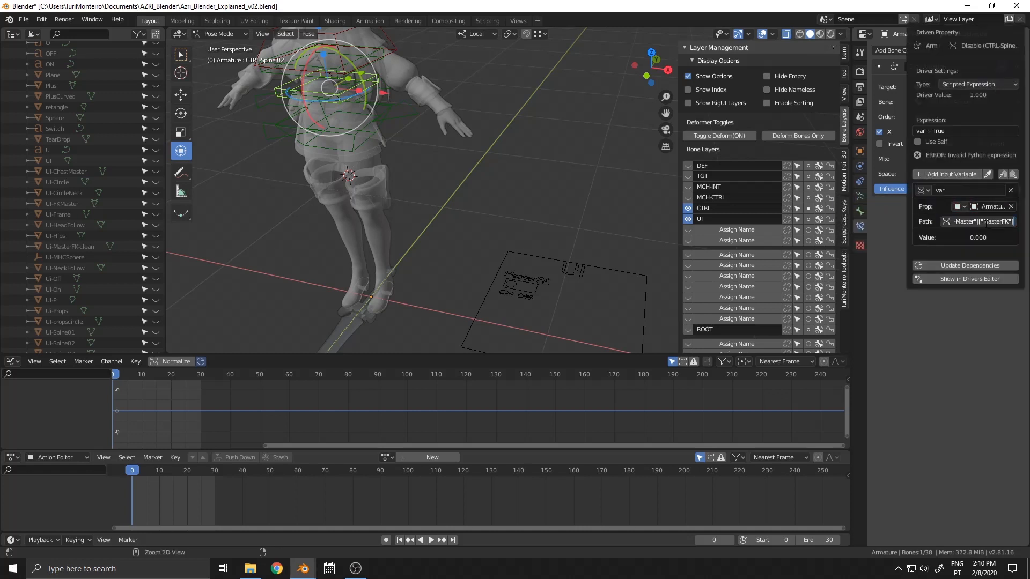
key("Return")
Step: Add a driver with a Single Property variable to the visibility toggle of CTRL.Spine.01's Copy Rotation constraint
left_click(417, 113)
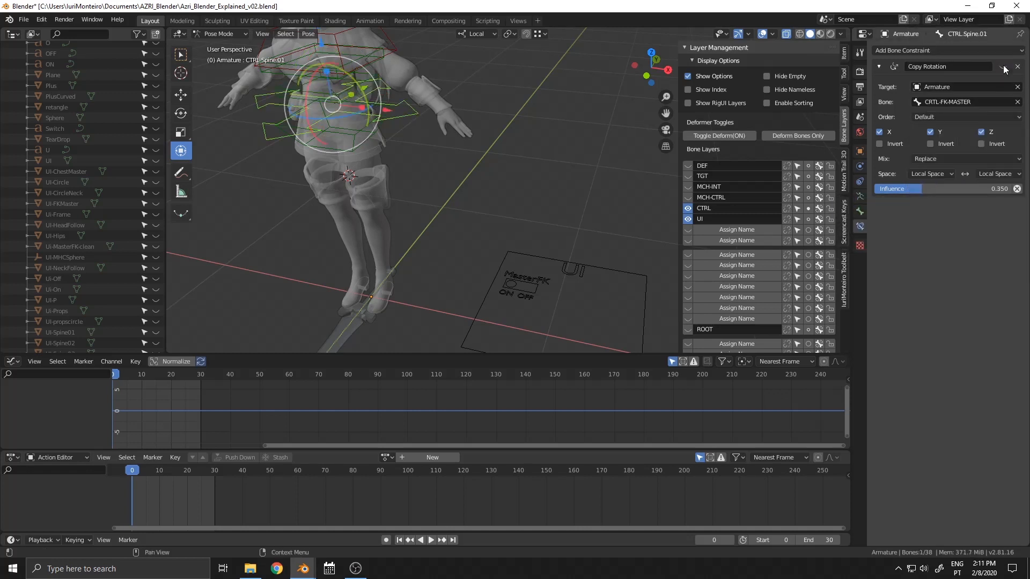
right_click(984, 66)
left_click(984, 66)
left_click(922, 190)
left_click(896, 202)
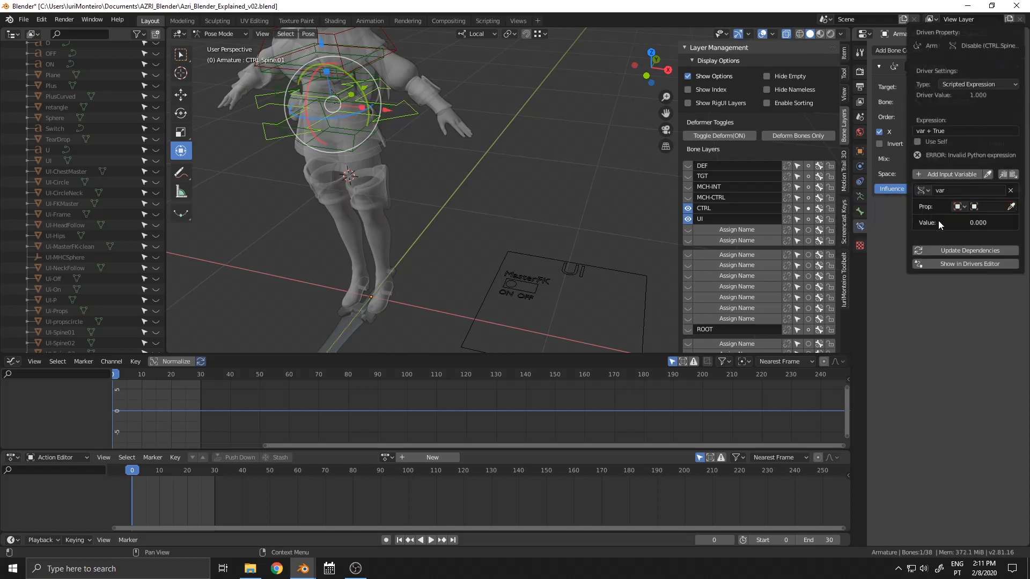
Step: Point the CTRL.Spine.01 driver variable to the Armature object and paste the MasterFK data path
left_click(990, 207)
left_click(966, 222)
key("ctrl+v")
key("Return")
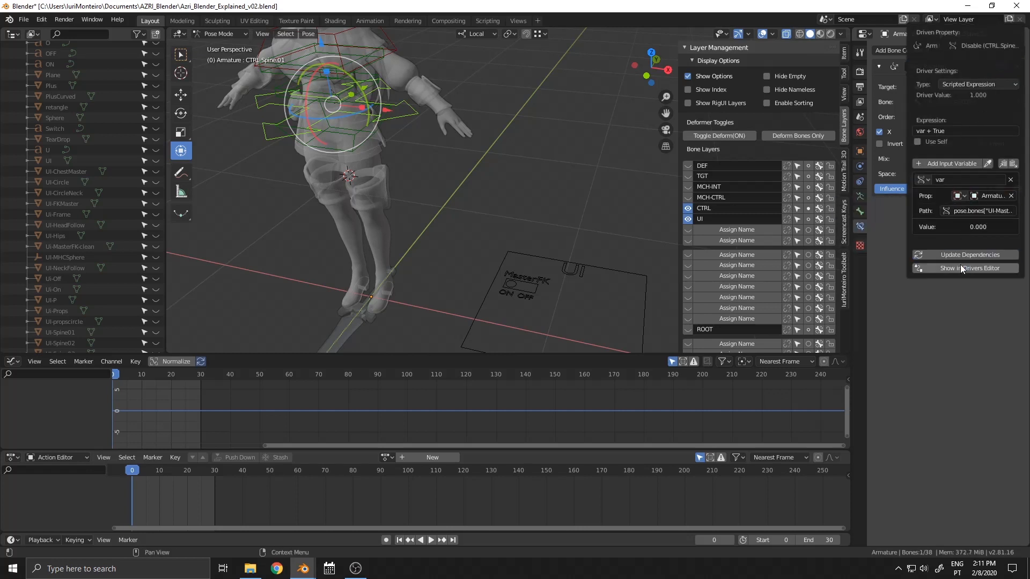
left_click(585, 235)
Step: Rotate the CRTL-FK-MASTER bone to test the spine's response with the MasterFK switch at ON
middle_click_drag(622, 259, 626, 241, "shift")
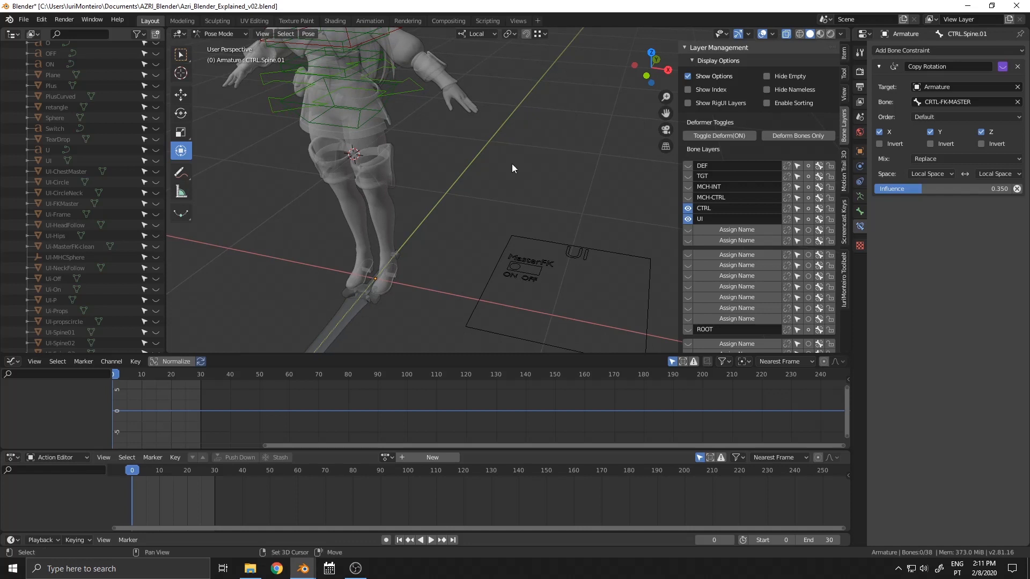
middle_click_drag(480, 142, 509, 156, "shift")
scroll(421, 98, "down", 3)
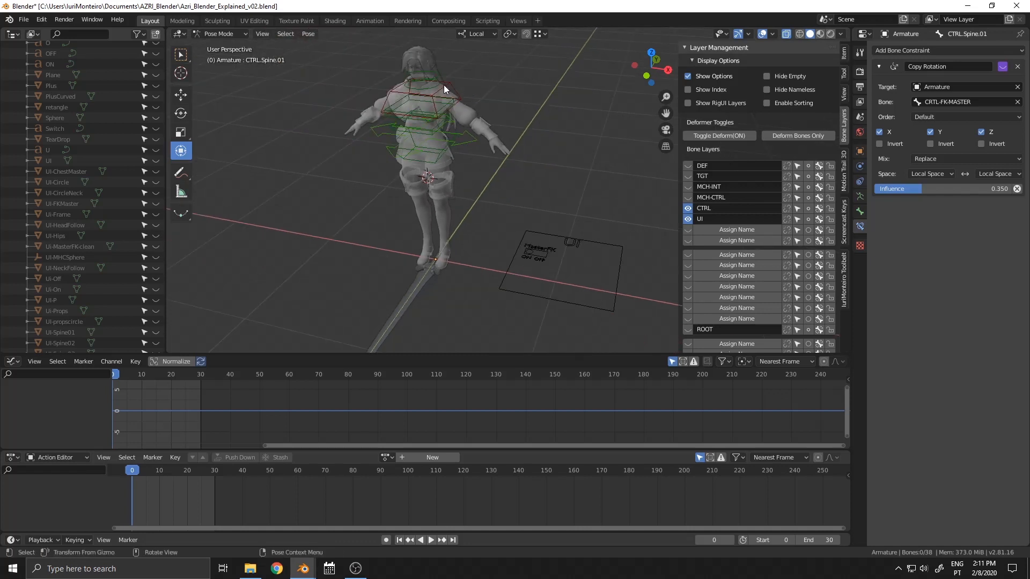
left_click(452, 86)
left_click_drag(414, 111, 410, 129)
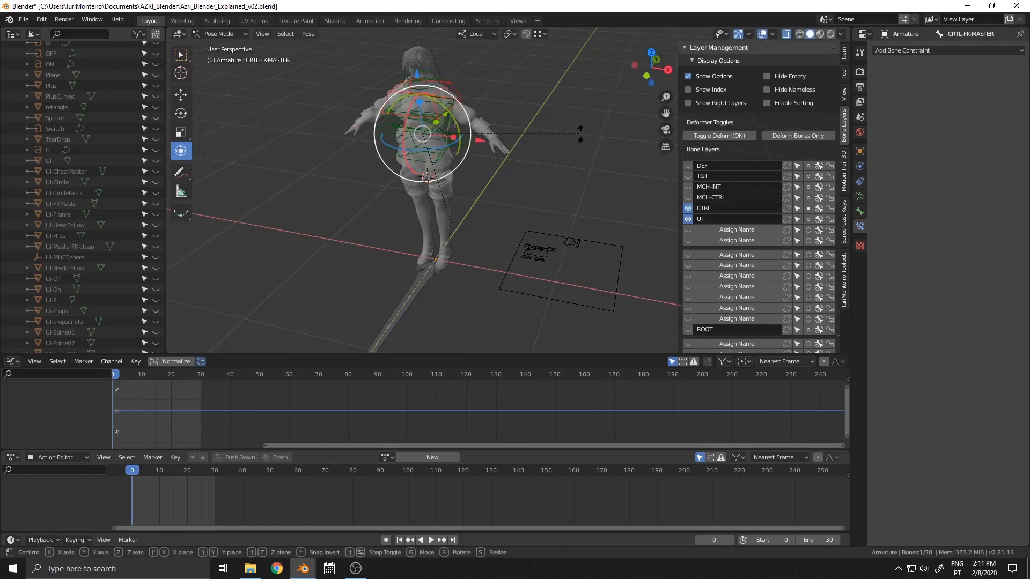
Step: Slide the UI-CTRL-Chest circle along X to the OFF side of the MasterFK switch
left_click(530, 254)
scroll(616, 264, "up", 2)
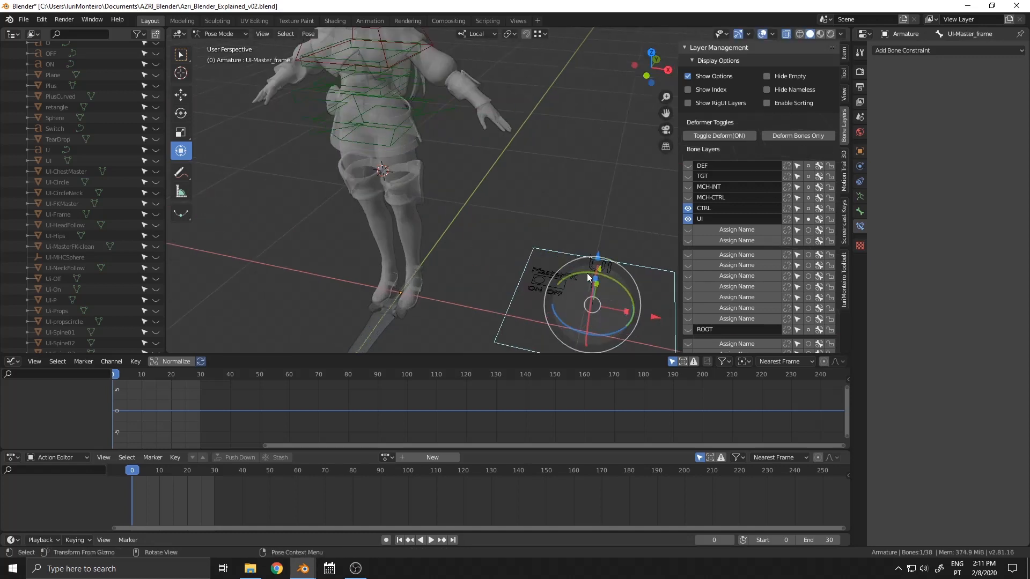
left_click(531, 273)
left_click(543, 283)
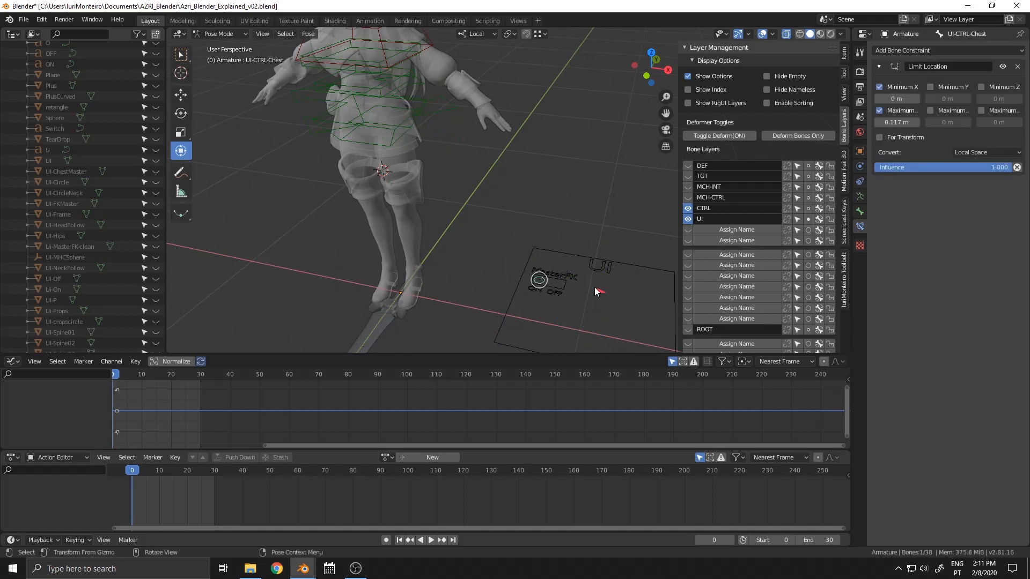
left_click_drag(542, 283, 559, 283)
left_click(568, 146)
Step: Rotate the CRTL-FK-MASTER bone to test the spine's response with the MasterFK switch at OFF
left_click(382, 46)
middle_click_drag(396, 51, 414, 75, "shift")
mouse_move(368, 106)
left_mouse_down()
mouse_move(364, 127)
mouse_move(351, 61)
mouse_move(376, 95)
left_mouse_up()
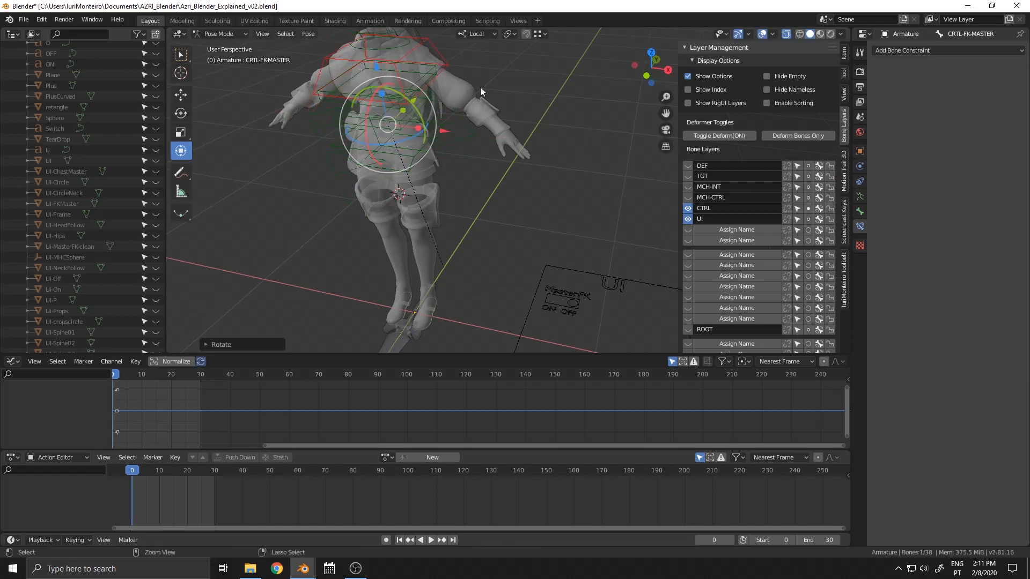
left_click(529, 76)
middle_click_drag(525, 69, 522, 107)
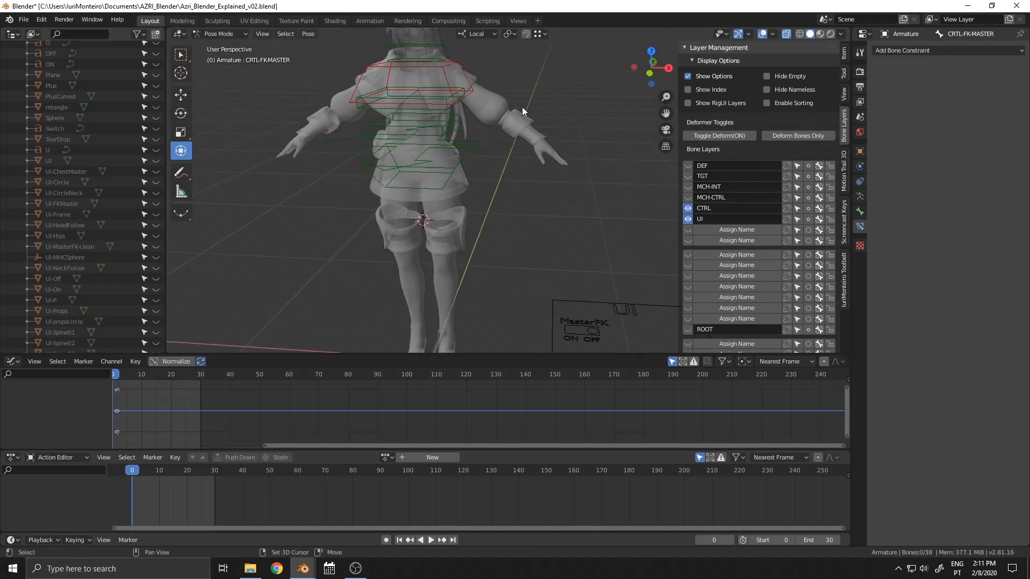
middle_click_drag(602, 144, 539, 117, "shift")
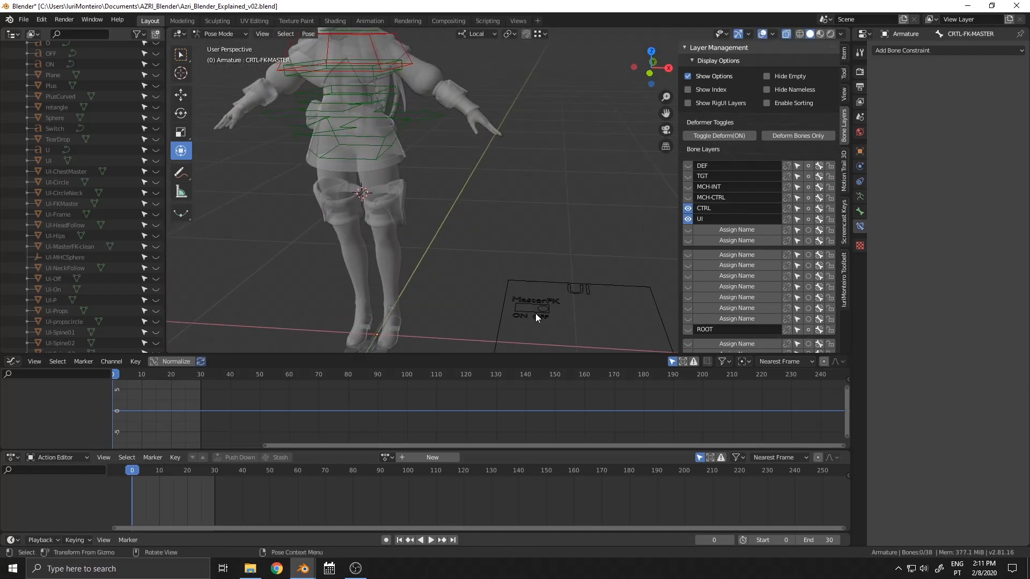
middle_click_drag(441, 170, 462, 86)
left_click(398, 51)
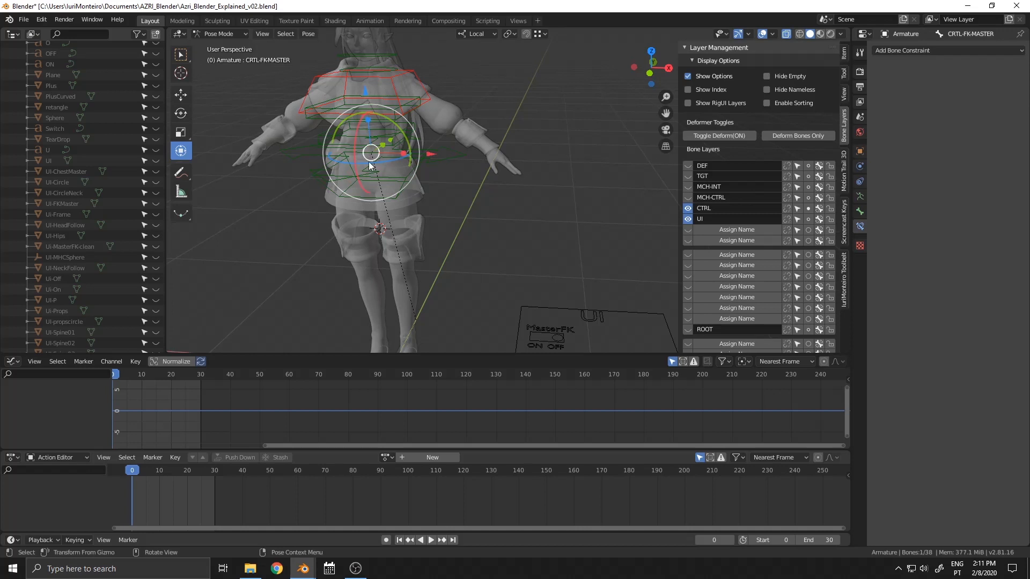
left_click(426, 102)
middle_click_drag(426, 102, 340, 118)
Step: Select CTRL-Spine.02 with its neighbouring spine controls and trackball-rotate them together to test manual FK posing
left_click(345, 78)
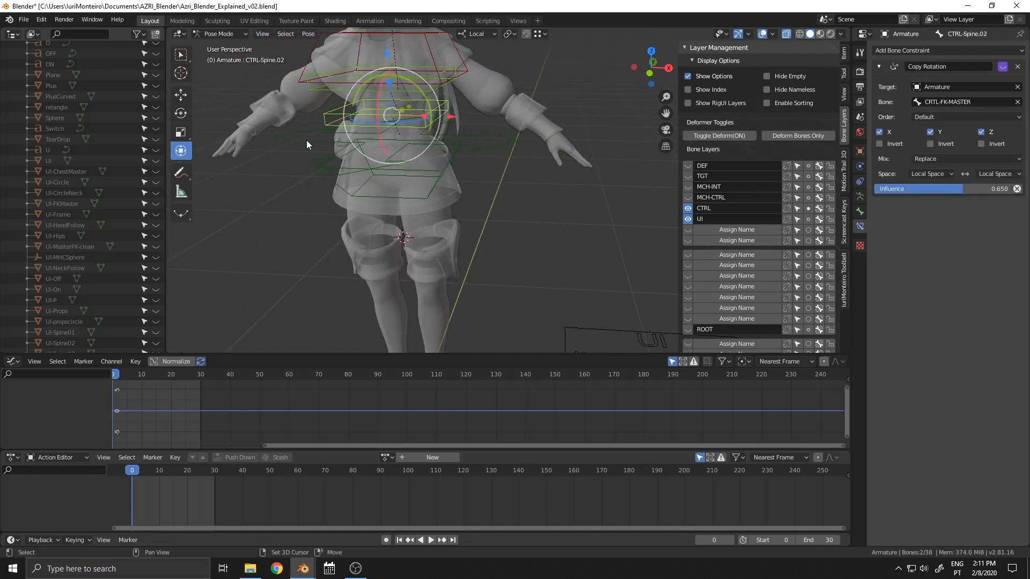
left_click(392, 130, "shift")
key("r")
key("r")
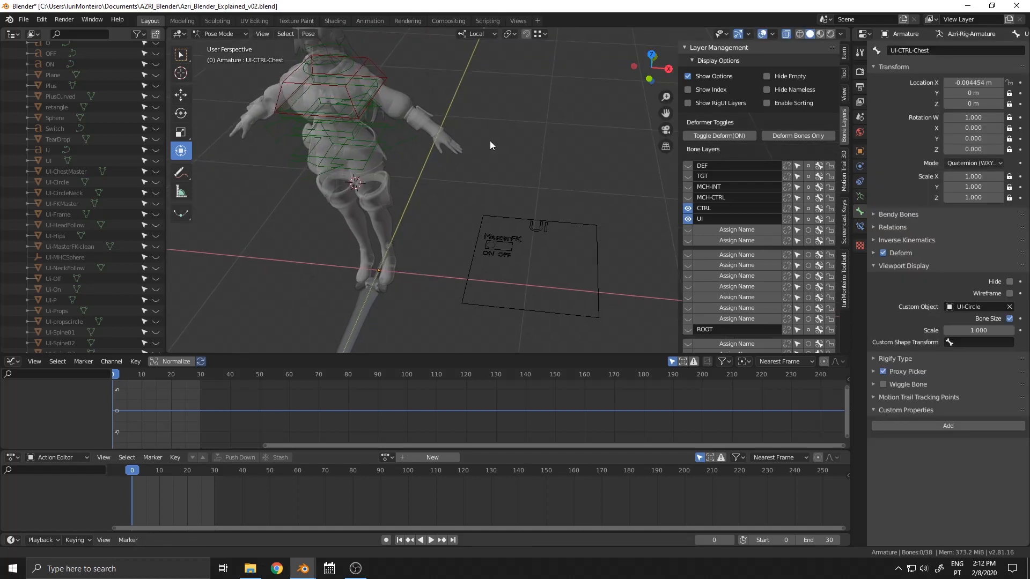
Step: Inspect the driver on the CRTL-FK-MASTER bone's Hide property, including its scripted expression and input variable path
middle_click_drag(490, 141, 467, 129)
left_click(398, 81)
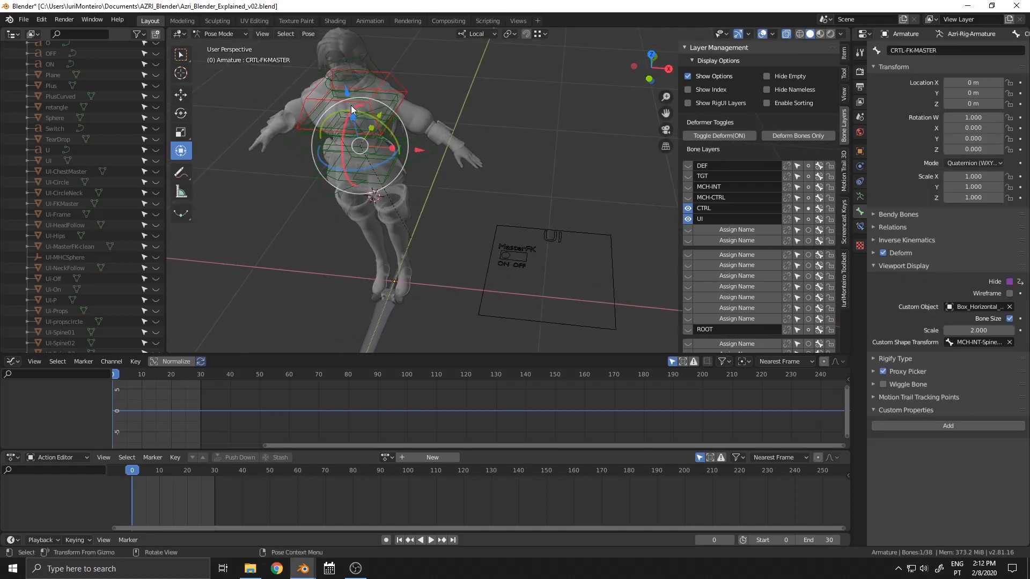
middle_click_drag(570, 162, 587, 168)
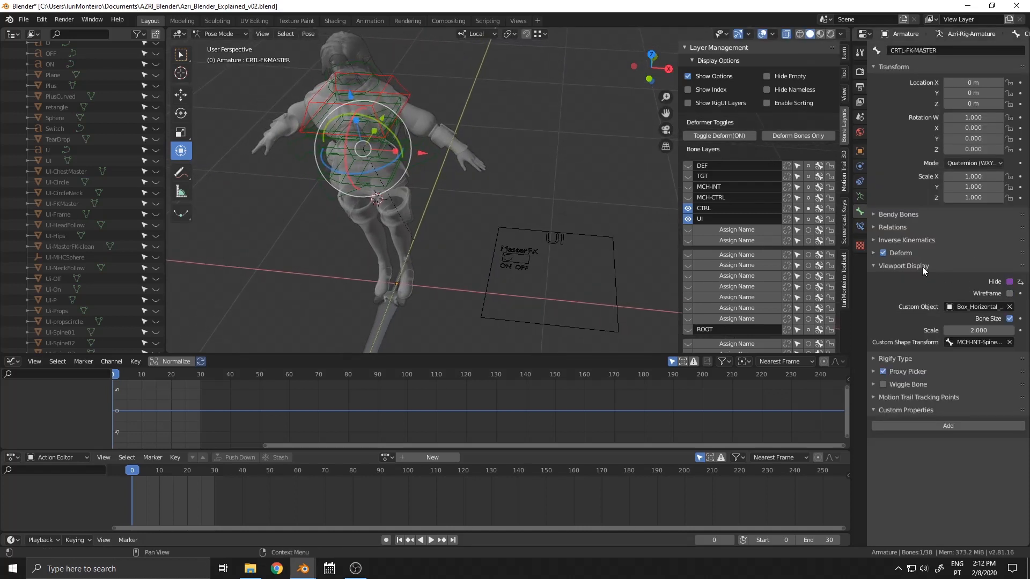
right_click(1011, 285)
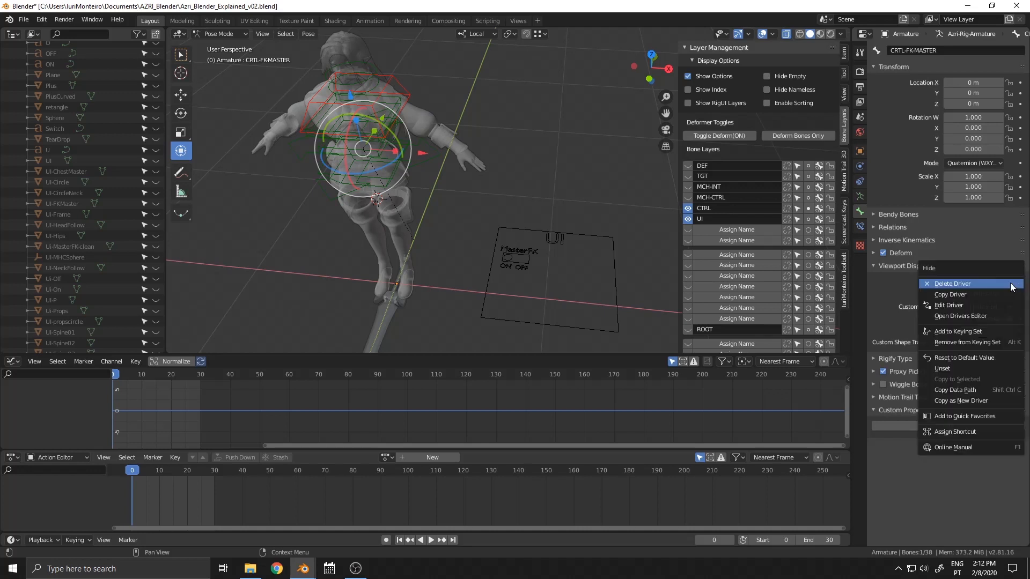
left_click(948, 307)
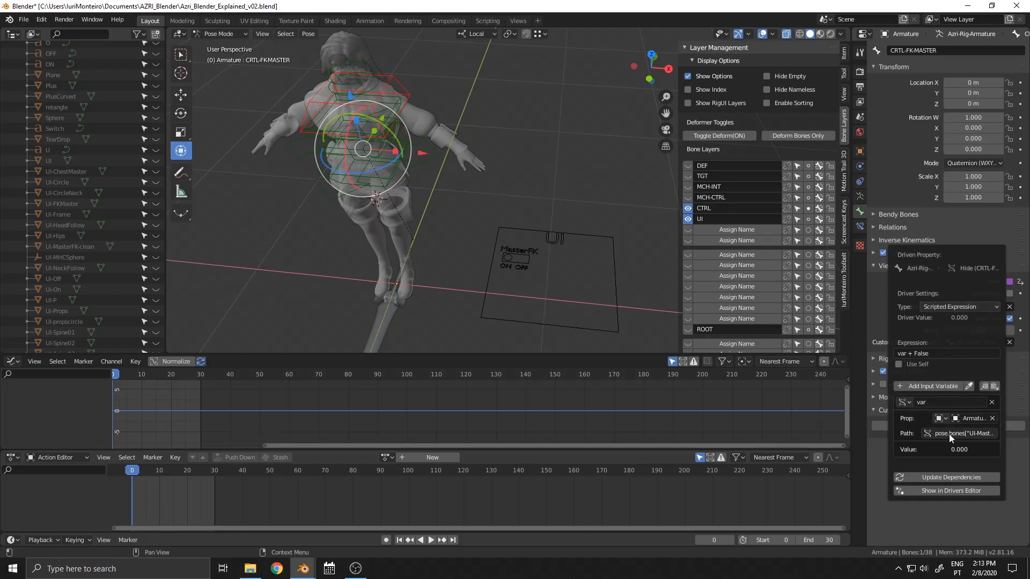
Step: Slide the UI-CTRL-Chest circle to the OFF side of the MasterFK switch
left_click(511, 259)
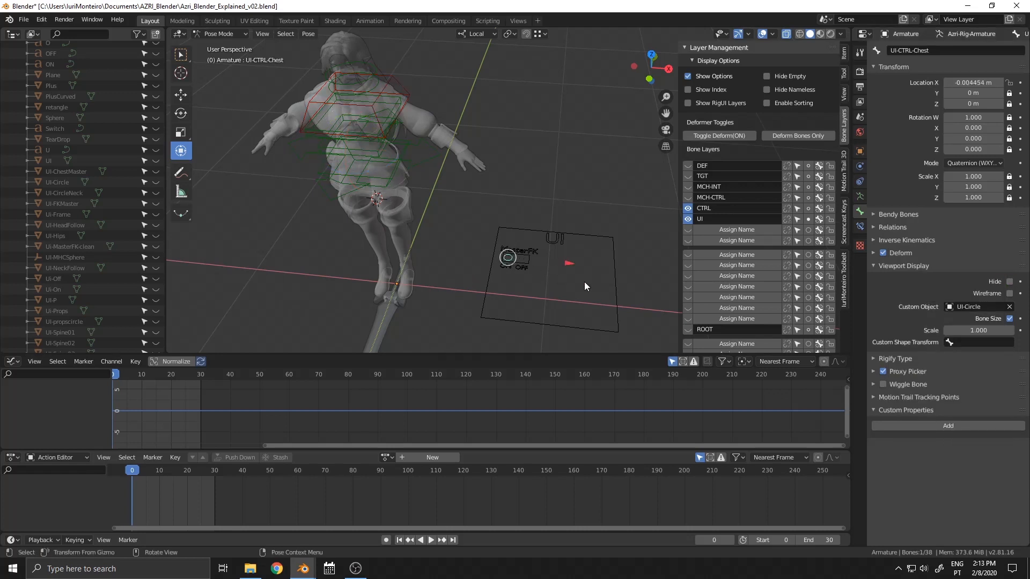
scroll(587, 285, "up", 1)
middle_click_drag(587, 286, 489, 281, "shift")
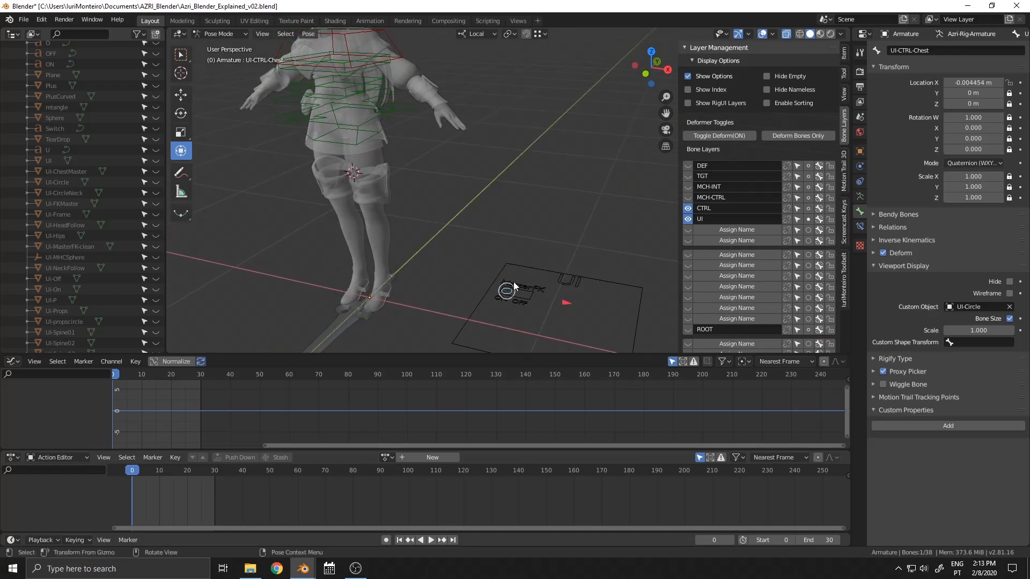
middle_click_drag(509, 248, 514, 253)
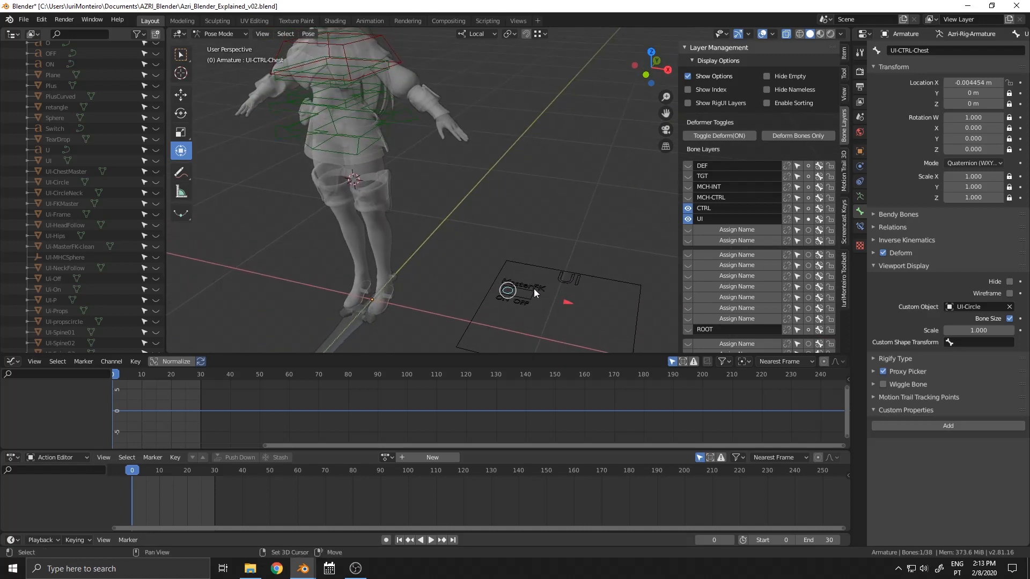
middle_click_drag(533, 289, 543, 291, "shift")
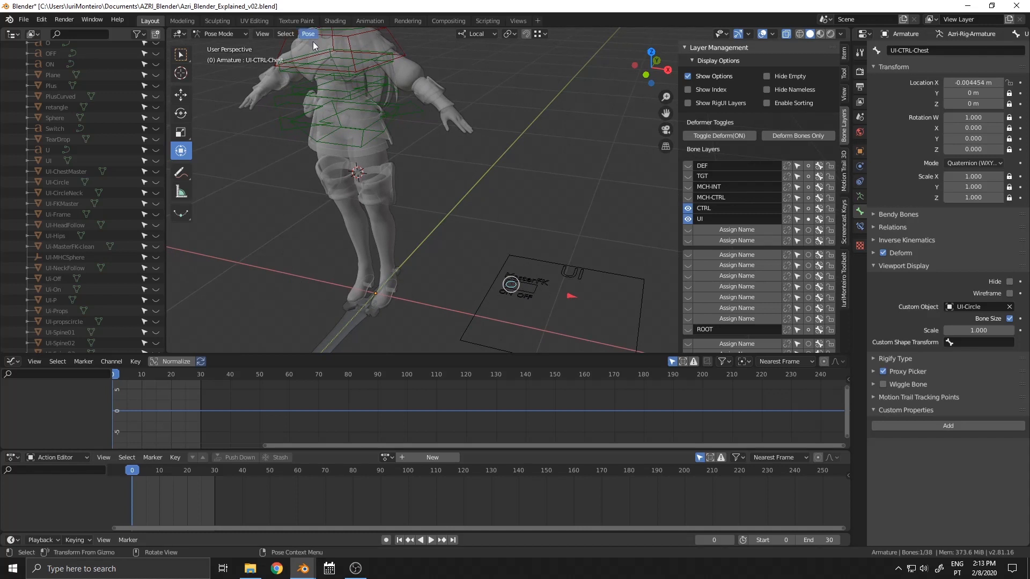
middle_click_drag(318, 48, 472, 183)
key("g")
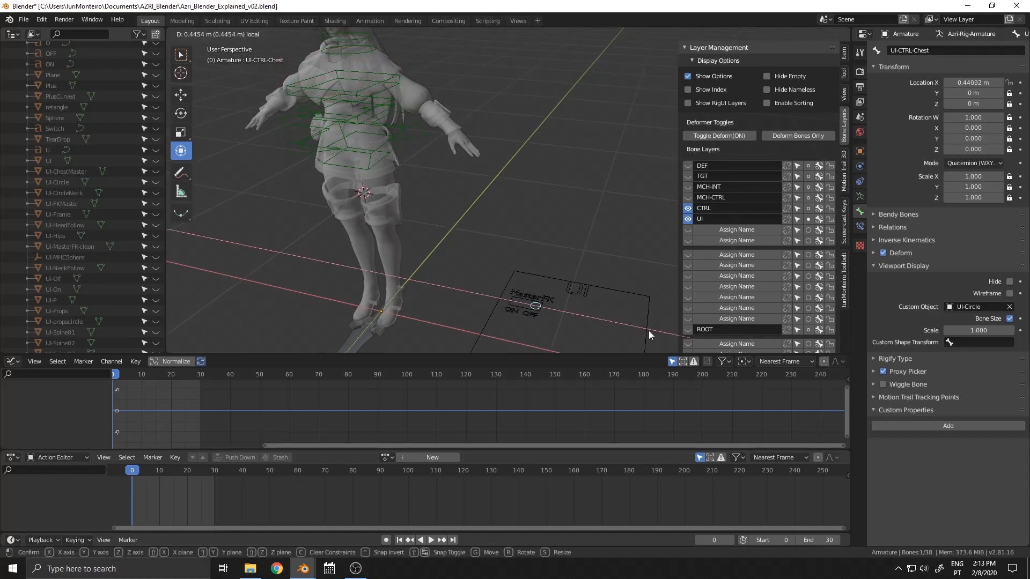
left_click(649, 330)
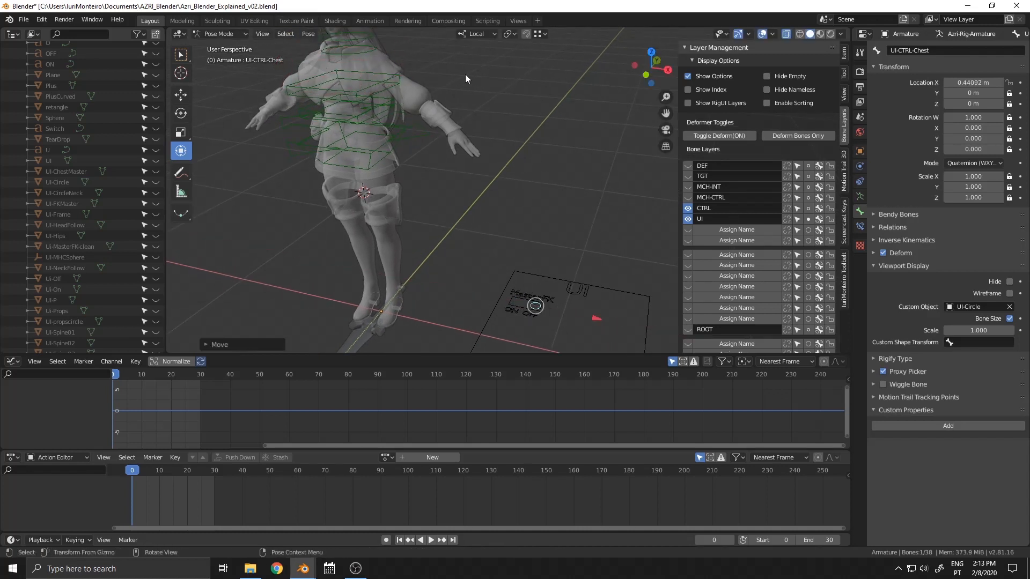
Step: Display the bone constraints of CTRL-Spine.03 and set the transform pivot point to Individual Origins
left_click(465, 74)
left_click(373, 68)
middle_click_drag(374, 69, 401, 78, "shift")
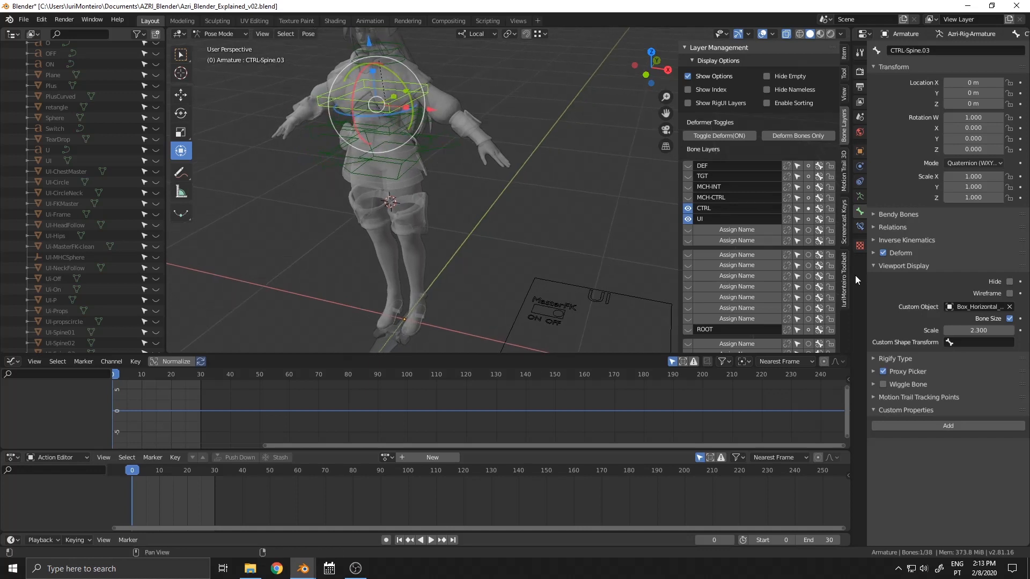
left_click(859, 228)
middle_click_drag(514, 100, 543, 159, "shift")
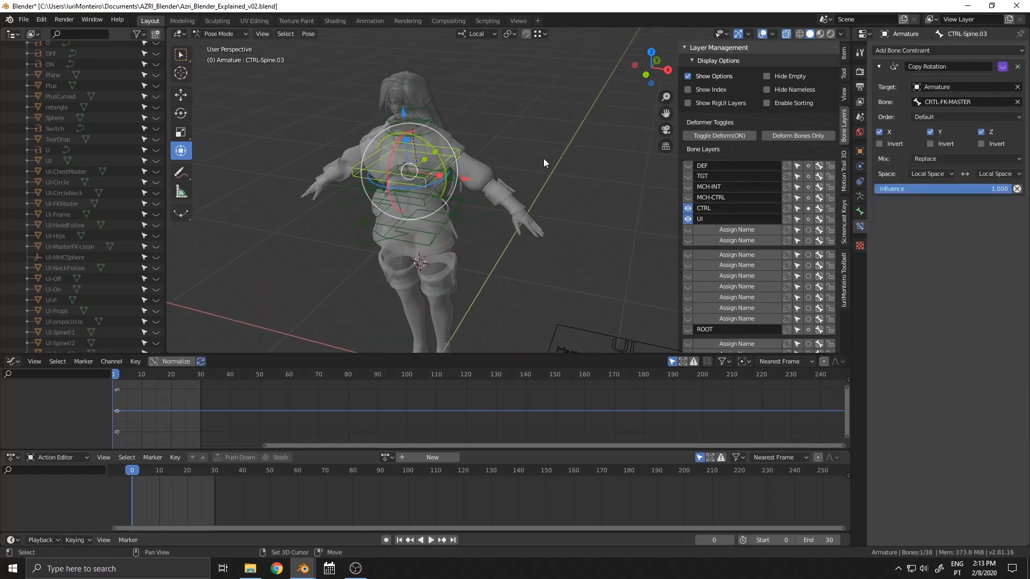
scroll(541, 156, "up", 2)
left_click(508, 34)
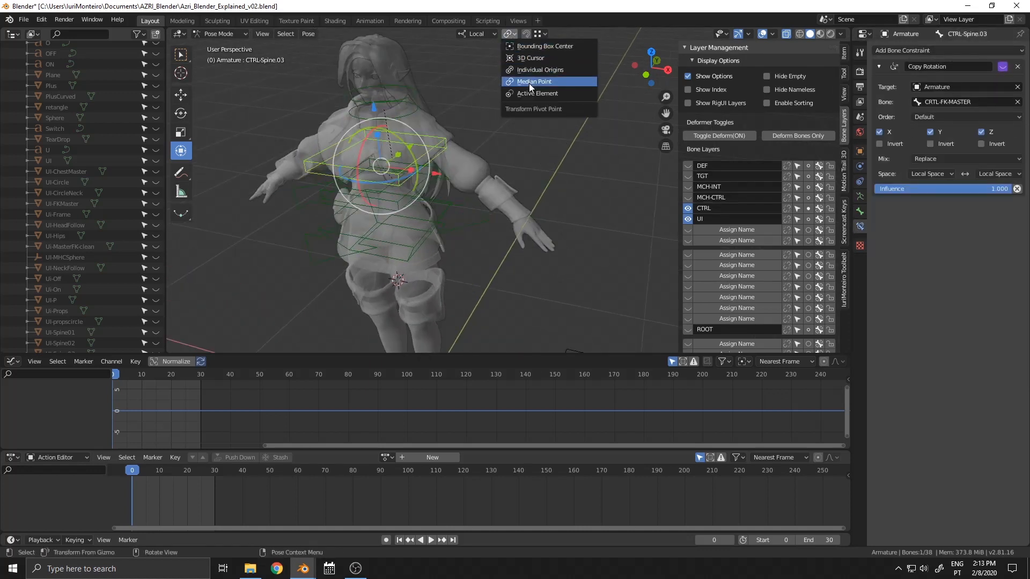
left_click(528, 68)
Step: Select all three spine controls and trackball-rotate them around their individual origins to test the spine with MasterFK at OFF
scroll(524, 136, "up", 3)
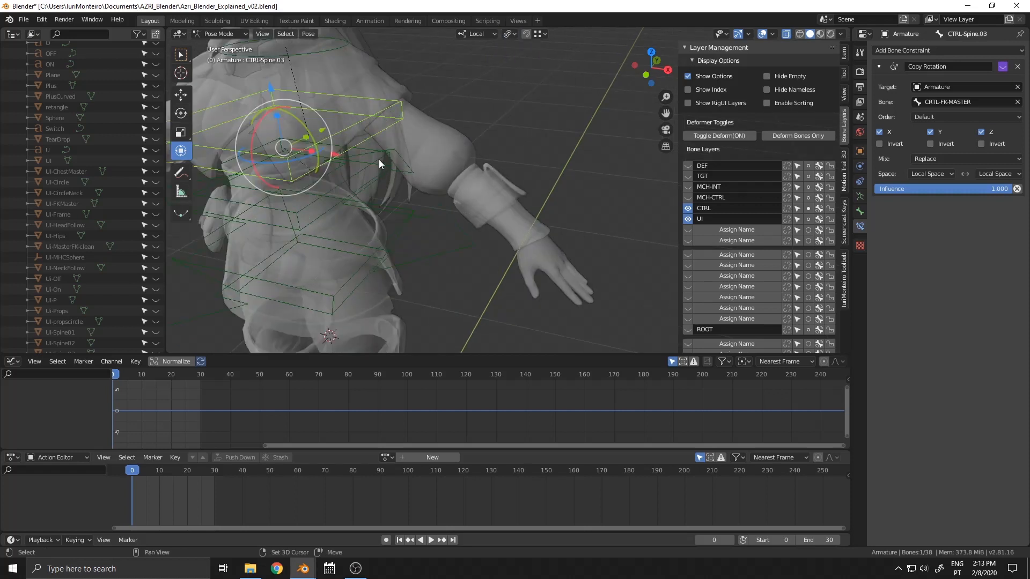
left_click(381, 162, "shift")
left_click(425, 219, "shift")
scroll(424, 215, "down", 3)
middle_click_drag(424, 215, 425, 217)
key("r")
key("r")
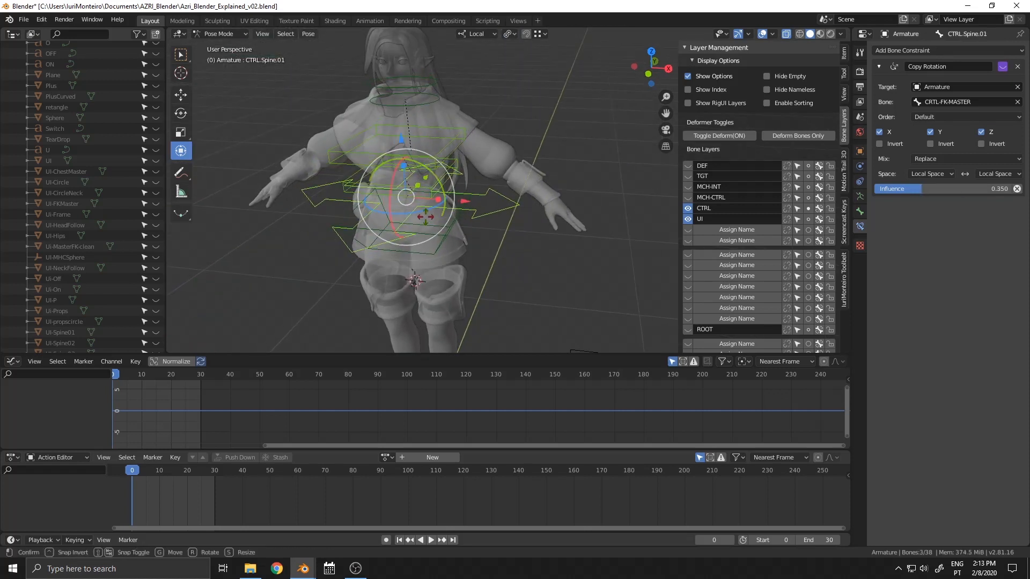
left_click(527, 104)
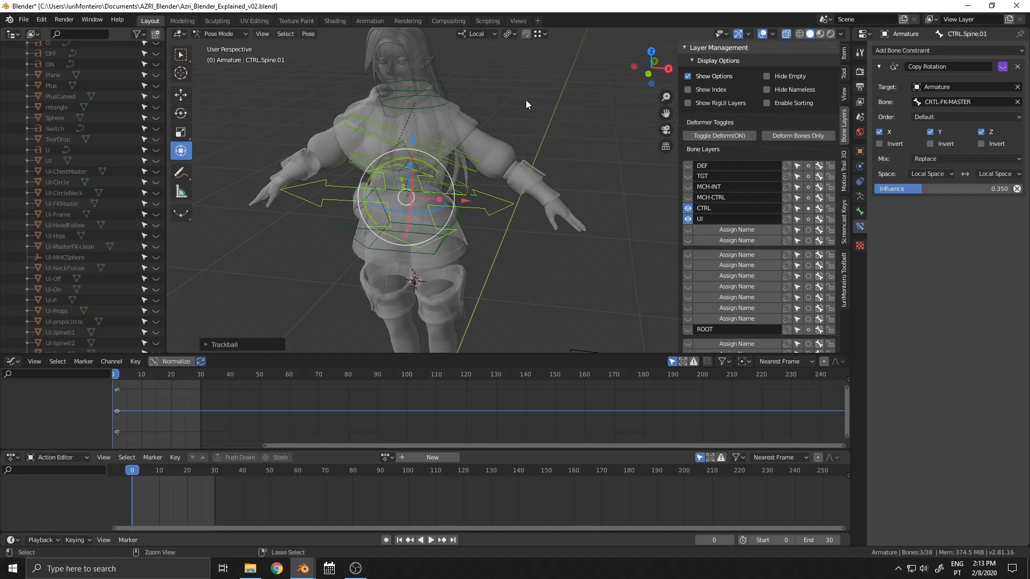
Step: Trackball-rotate CTRL-Spine.03 on its own to test independent chest control
left_click(460, 144)
key("r")
key("r")
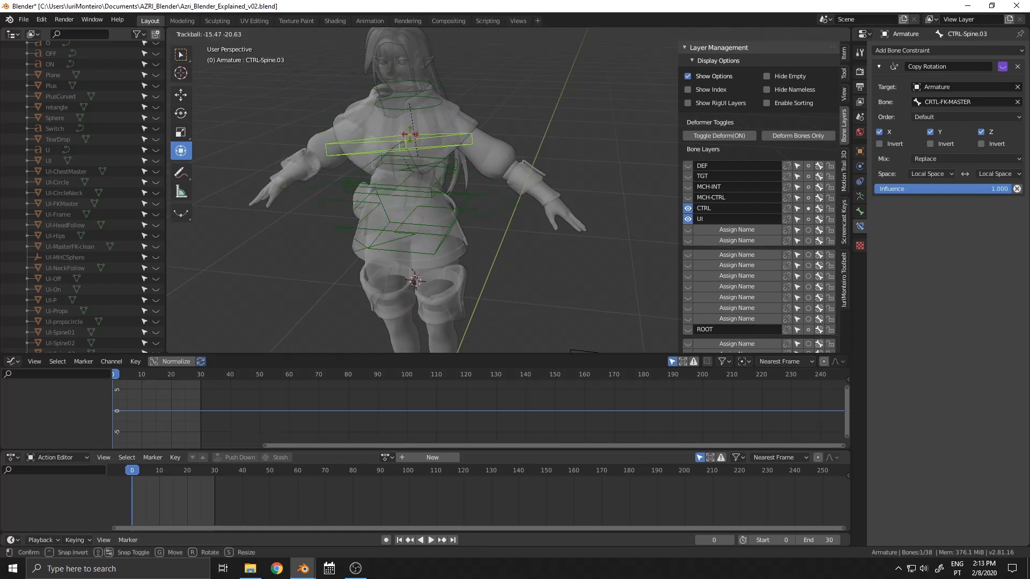
left_click(410, 134)
left_click(530, 127)
Step: Rotate CTRL-Spine.02 on its own, and undo the test rotations of both spine controls
left_click(420, 187)
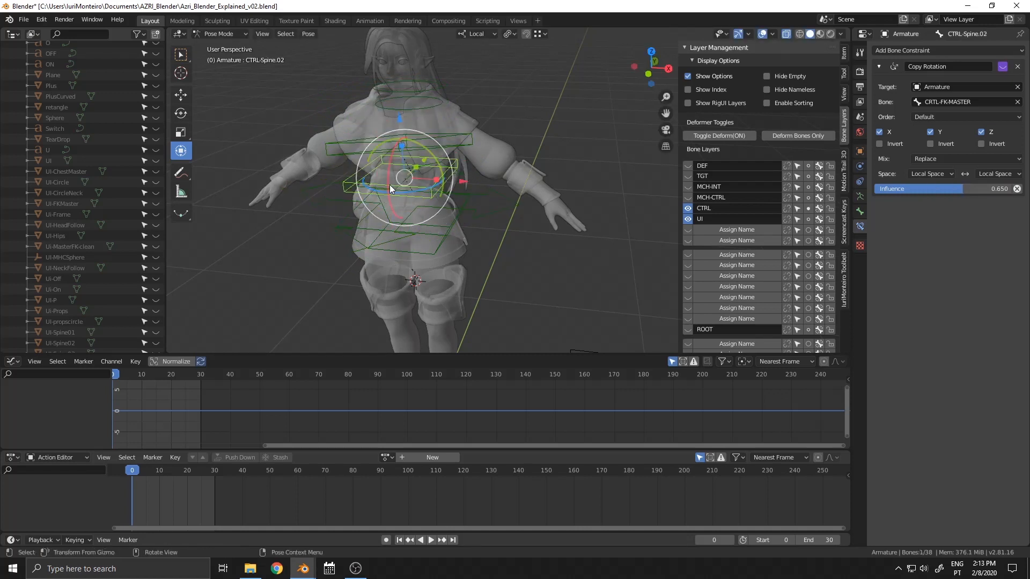
left_click_drag(391, 188, 470, 147)
key("ctrl+z")
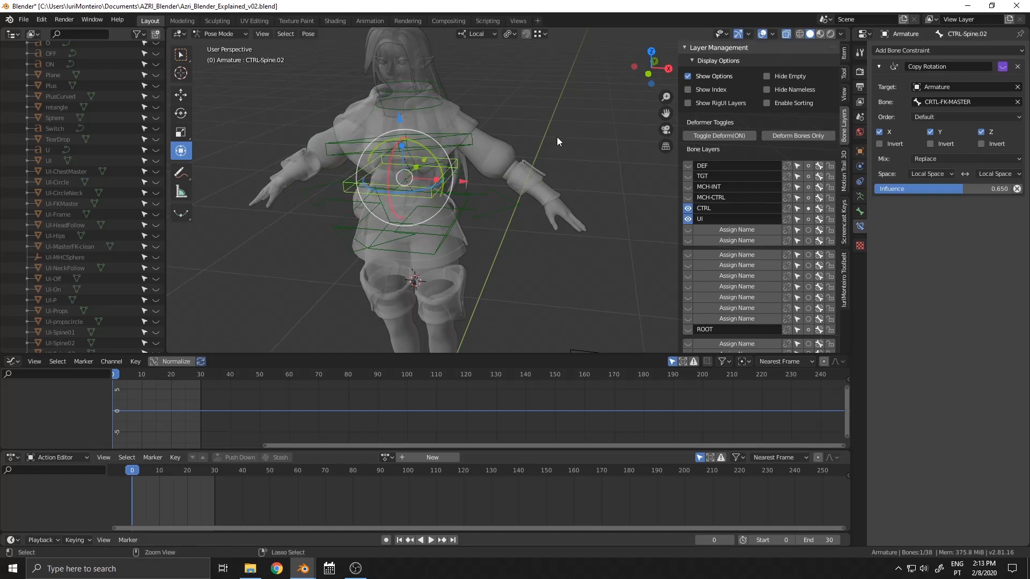
key("ctrl+z")
key("ctrl+z")
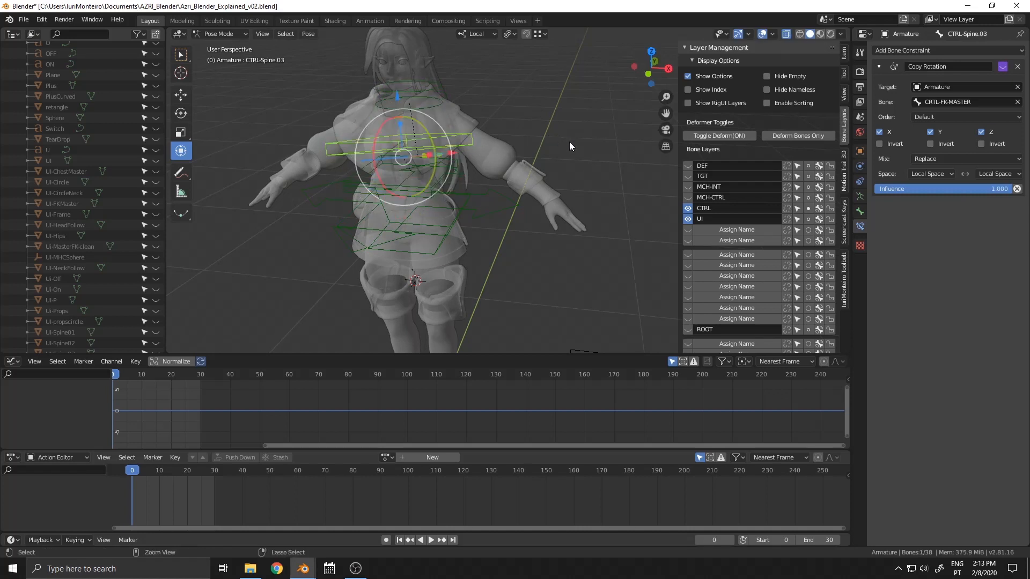
key("ctrl+z")
left_click(576, 154)
Step: Slide the UI-CTRL-Chest circle back to the ON side of the MasterFK switch
scroll(478, 151, "down", 1)
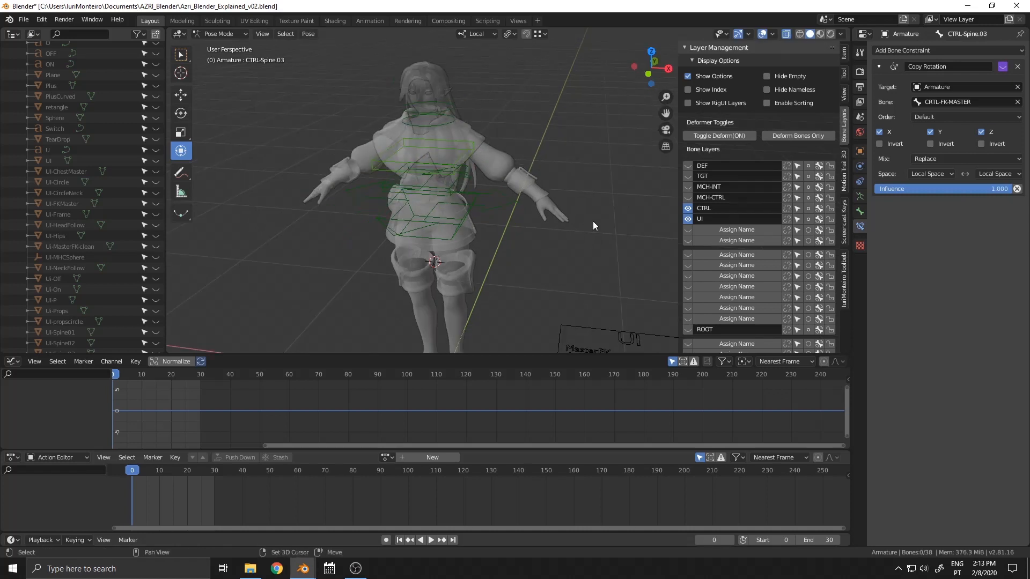
middle_click_drag(593, 221, 398, 91, "shift")
middle_click_drag(460, 105, 514, 144, "shift")
middle_click_drag(603, 223, 518, 185, "shift")
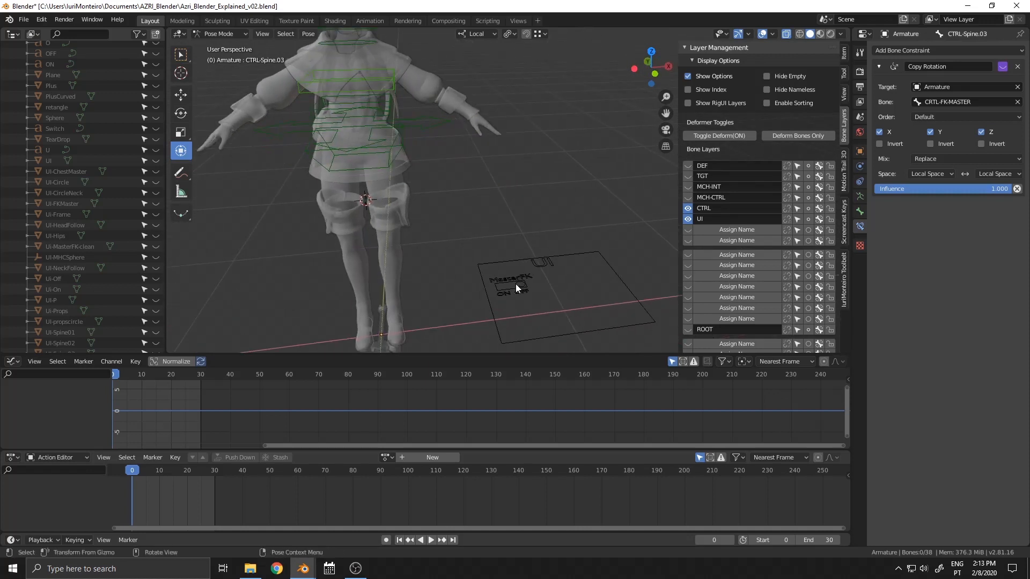
left_click(517, 285)
left_click_drag(575, 279, 487, 290)
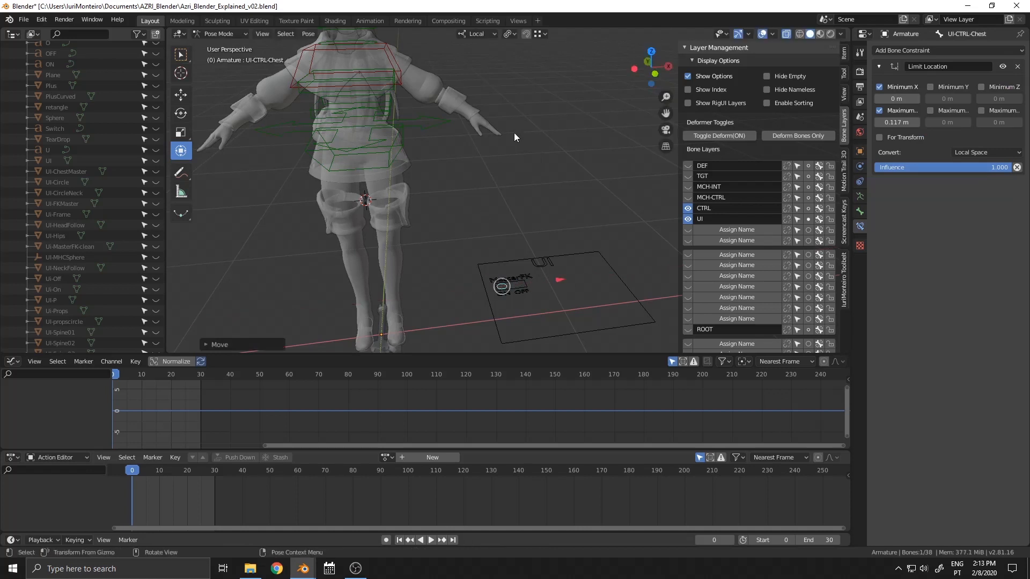
Step: Rotate the CRTL-FK-MASTER bone to check that it drives the whole spine with MasterFK back at ON
left_click(386, 65)
left_click(391, 65)
middle_click_drag(391, 65, 432, 99, "shift")
left_click_drag(414, 142, 321, 138)
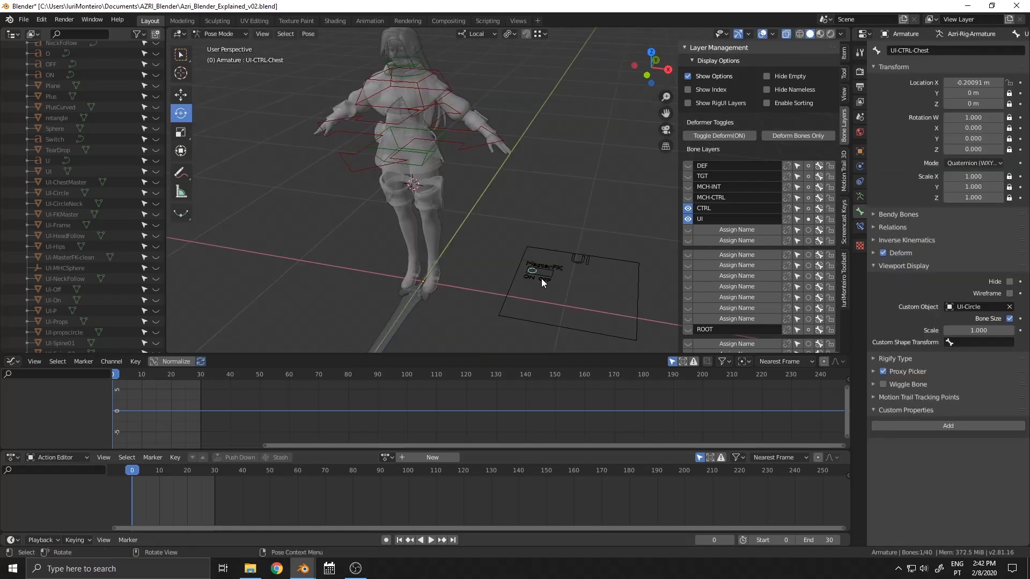
Step: Activate the Transform tool and test-rotate the CRTL-FK-MASTER bone, undoing the rotation
left_click(188, 151)
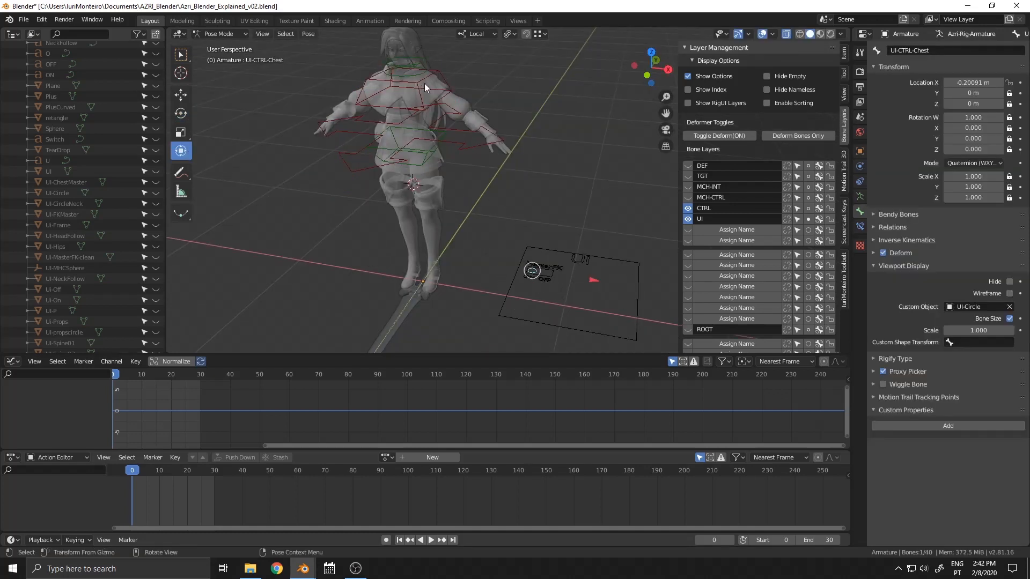
left_click(440, 75)
middle_click_drag(399, 85, 420, 112, "shift")
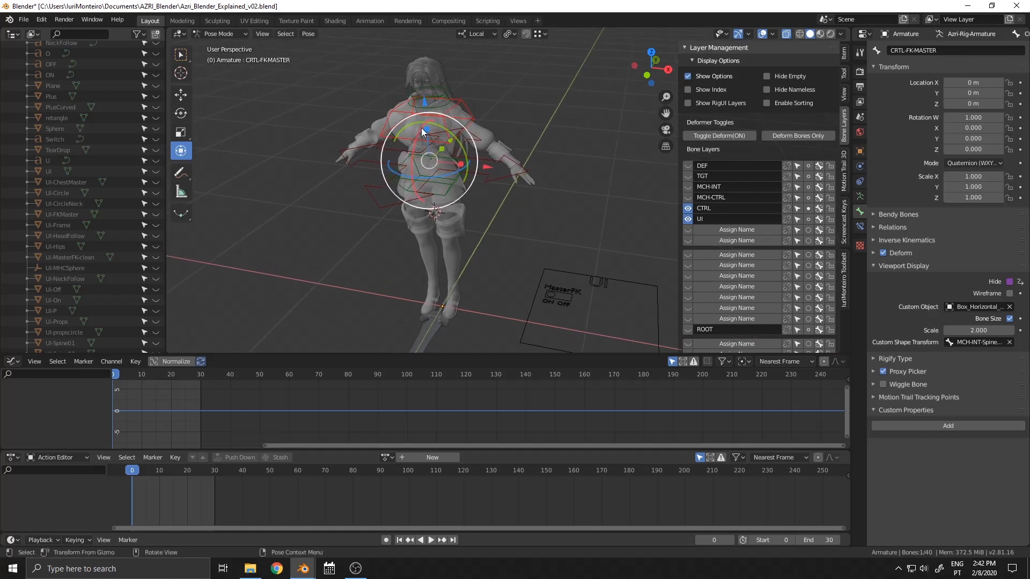
mouse_move(433, 172)
left_mouse_down()
mouse_move(451, 161)
mouse_move(442, 187)
left_mouse_up()
key("ctrl+z")
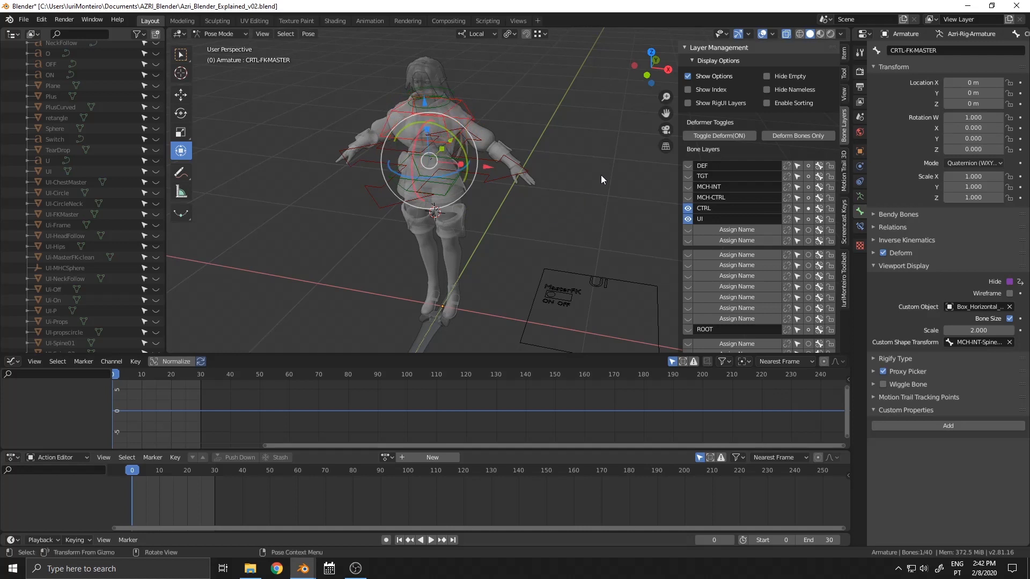
Step: Move the CRTL-CoM bone freely to test how the body follows, and undo the move
left_click(601, 176)
middle_click_drag(475, 188, 465, 183, "shift")
left_click(464, 182)
key("g")
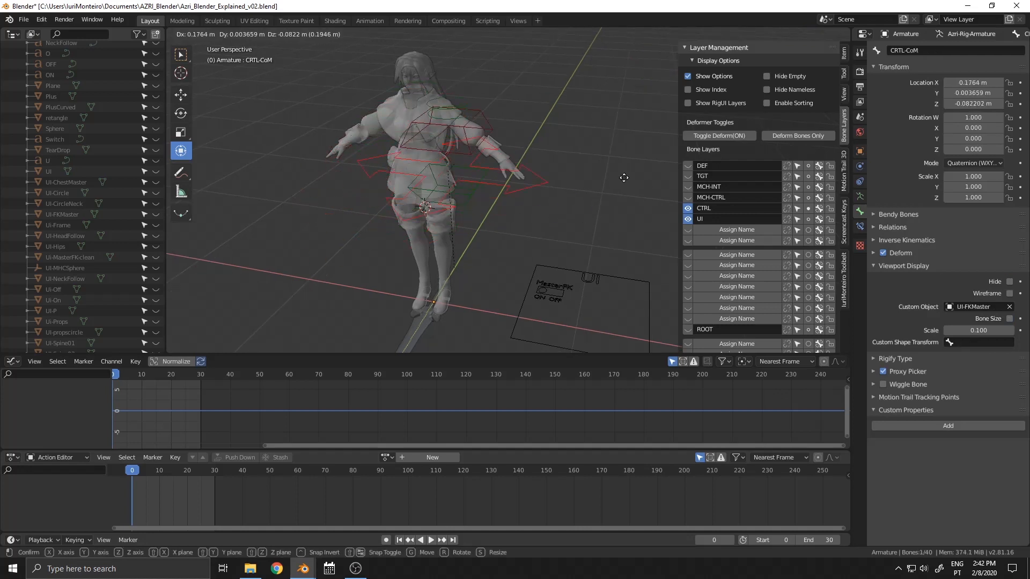
left_click(612, 173)
key("ctrl+z")
key("ctrl+z")
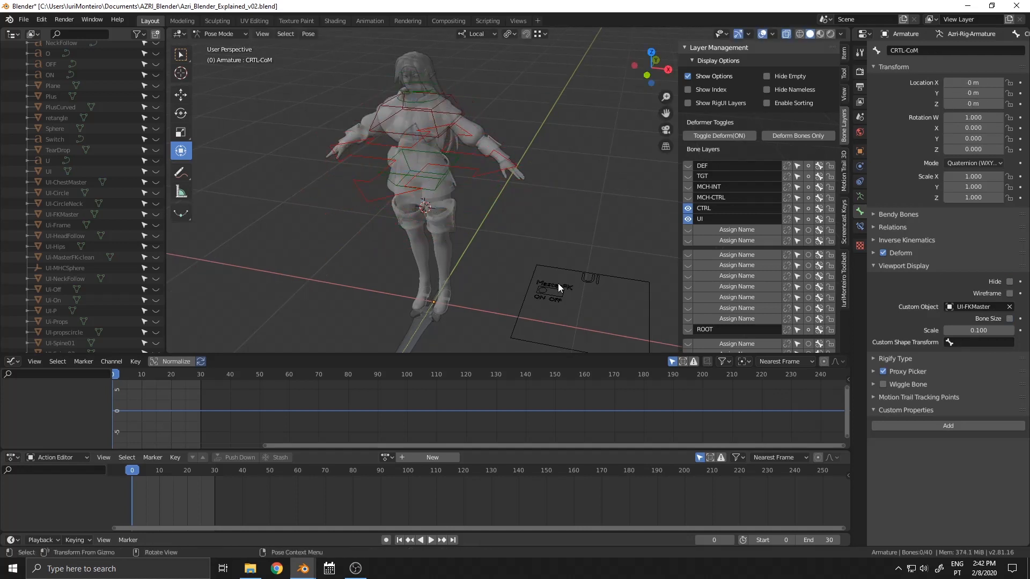
Step: Slide the UI-CTRL-Chest circle to the OFF side of the MasterFK switch
left_click(548, 292)
left_click_drag(555, 301, 633, 325)
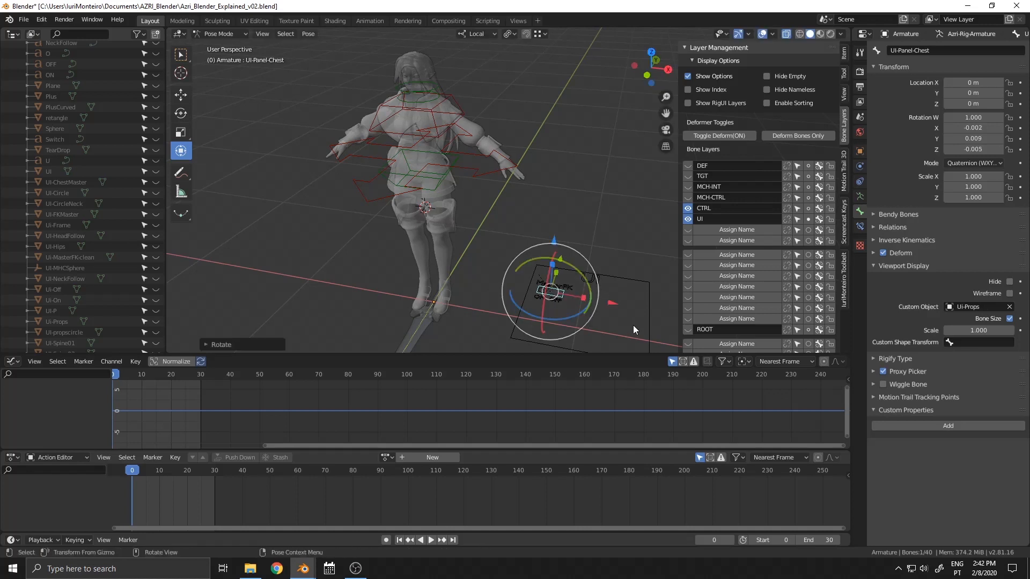
scroll(632, 327, "up", 2)
left_click_drag(578, 262, 667, 264)
scroll(484, 130, "down", 4)
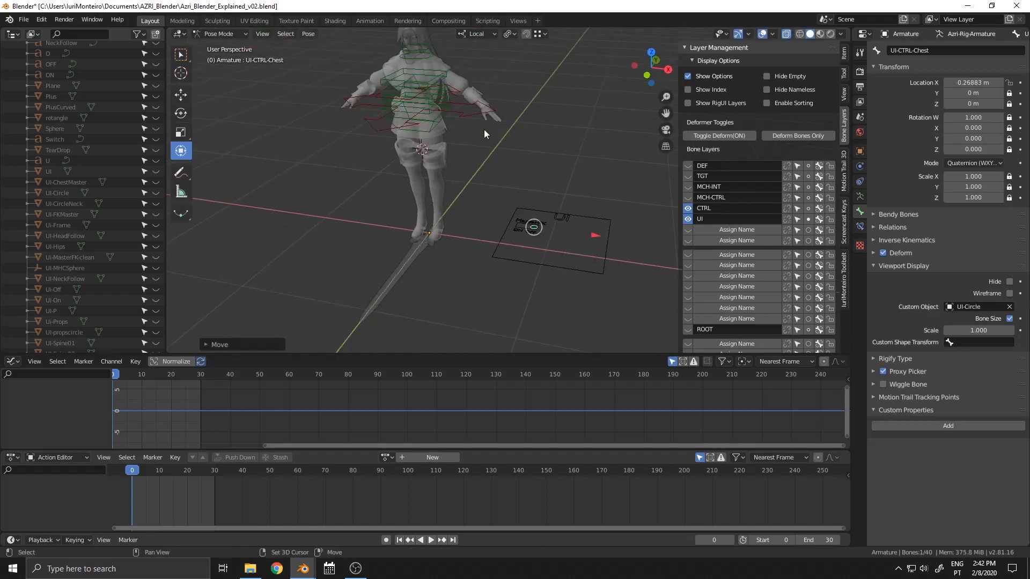
Step: Test-rotate the CTRL-Spine.03 bone freely with MasterFK at OFF, and undo the rotation
middle_click_drag(493, 157, 530, 172, "shift")
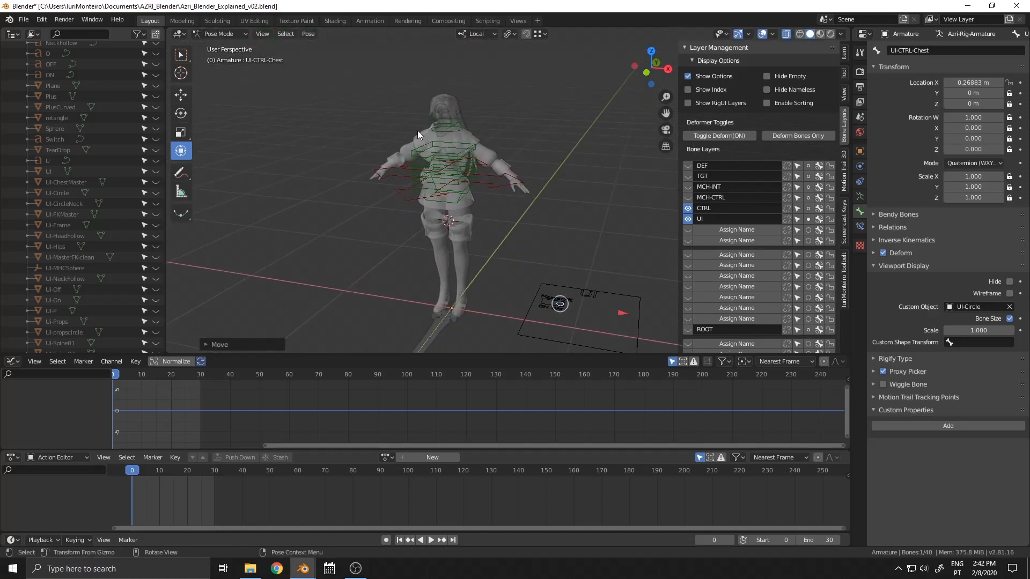
scroll(455, 142, "up", 3)
scroll(421, 87, "down", 1)
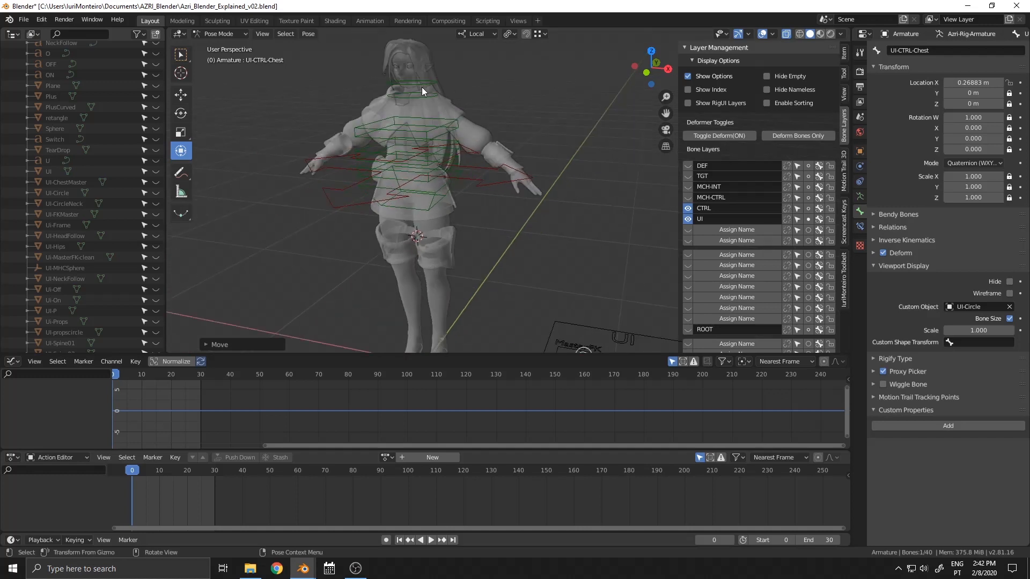
left_click(445, 120)
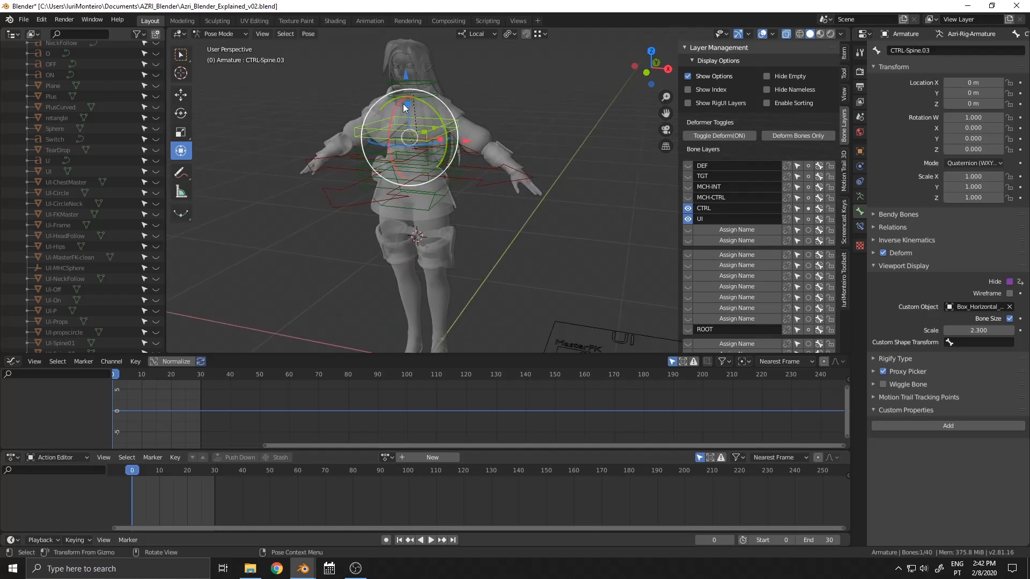
scroll(476, 136, "up", 1)
middle_click_drag(475, 136, 465, 148)
key("r")
key("r")
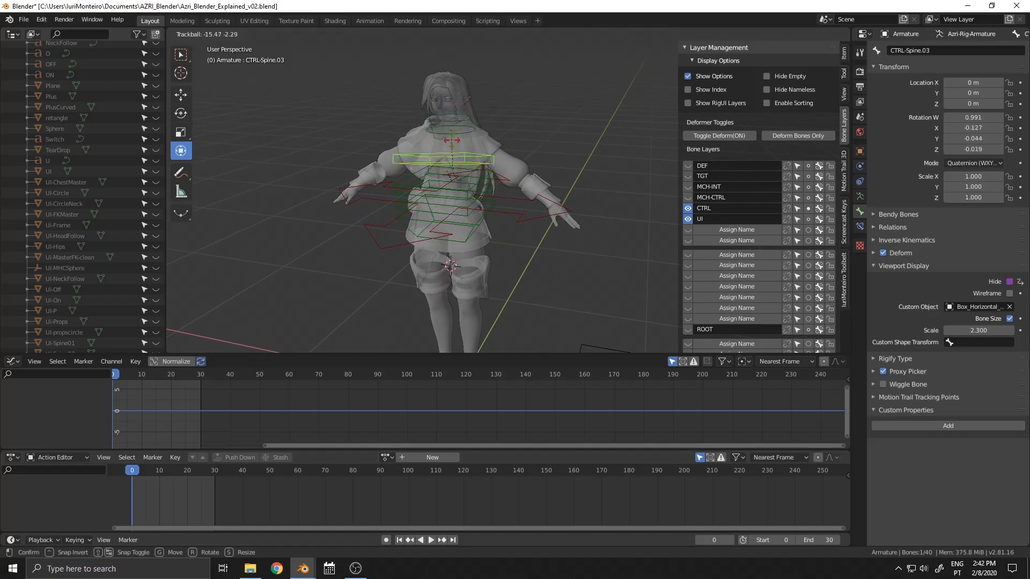
left_click(439, 149)
key("ctrl+z")
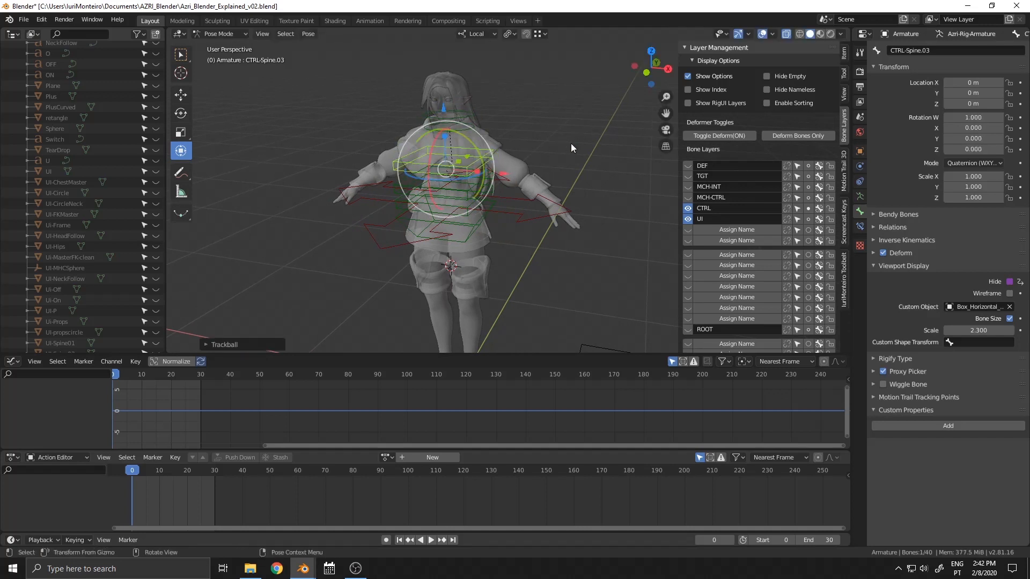
scroll(564, 143, "up", 1)
left_click(481, 166)
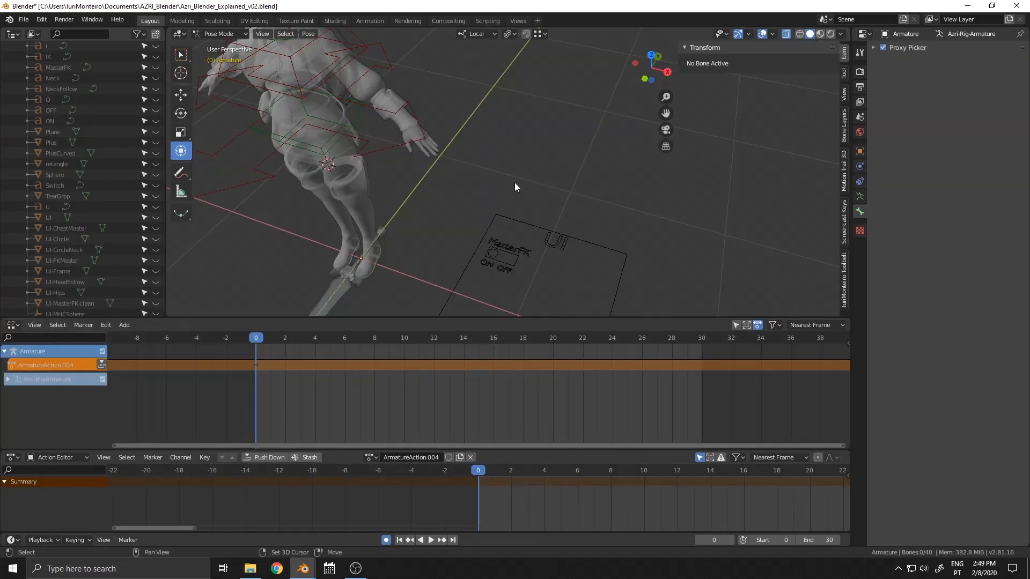
Step: Pick the hidden UI-CTRL-Chest-neg bone in Edit Mode and turn off its Hide option back in Pose Mode
left_click(491, 240)
key("ctrl+Tab")
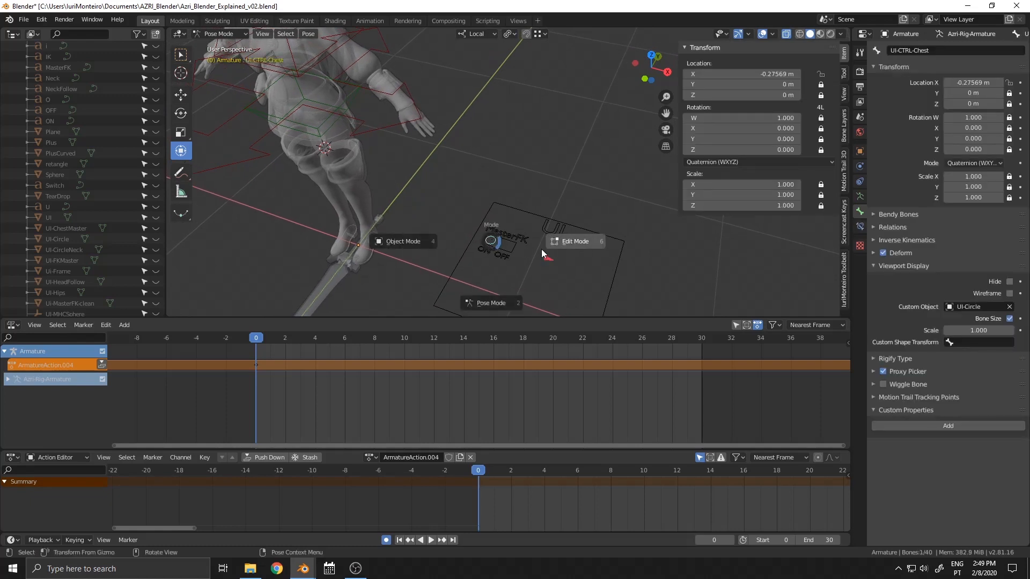
left_click(543, 249)
middle_click_drag(543, 250, 552, 276, "shift")
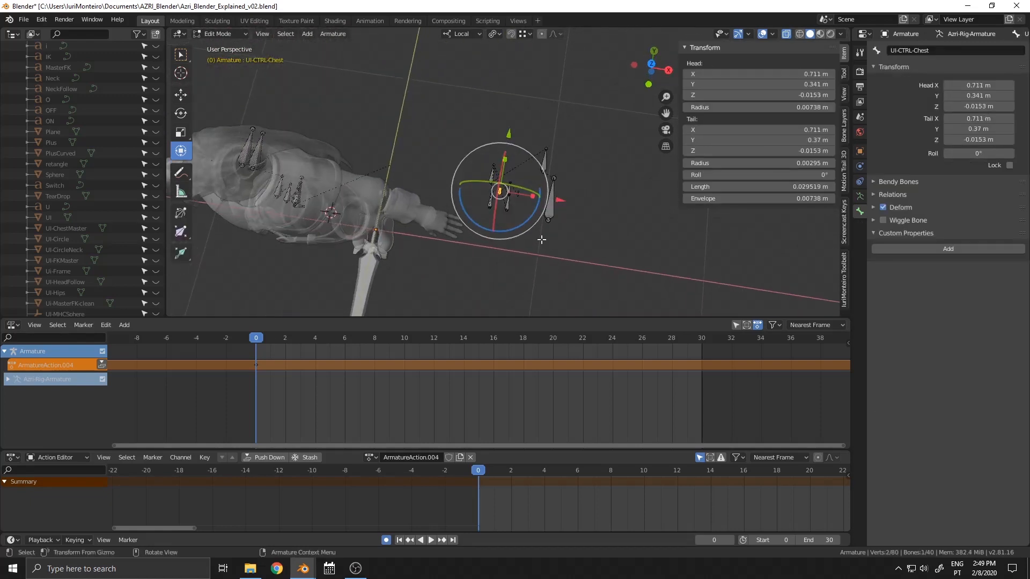
scroll(547, 255, "up", 8)
scroll(550, 262, "up", 2)
left_click(563, 289)
key("ctrl+Tab")
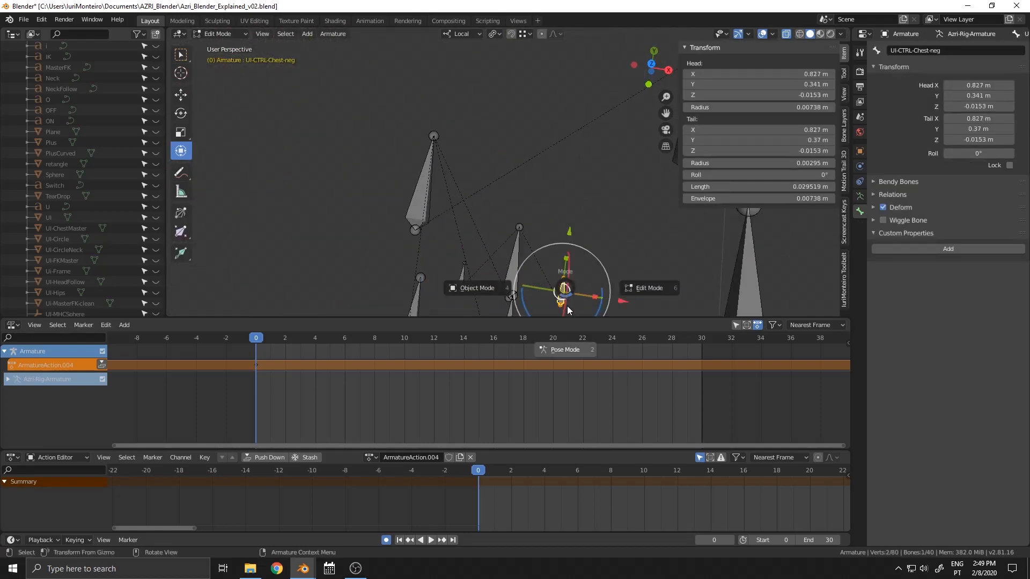
left_click(568, 332)
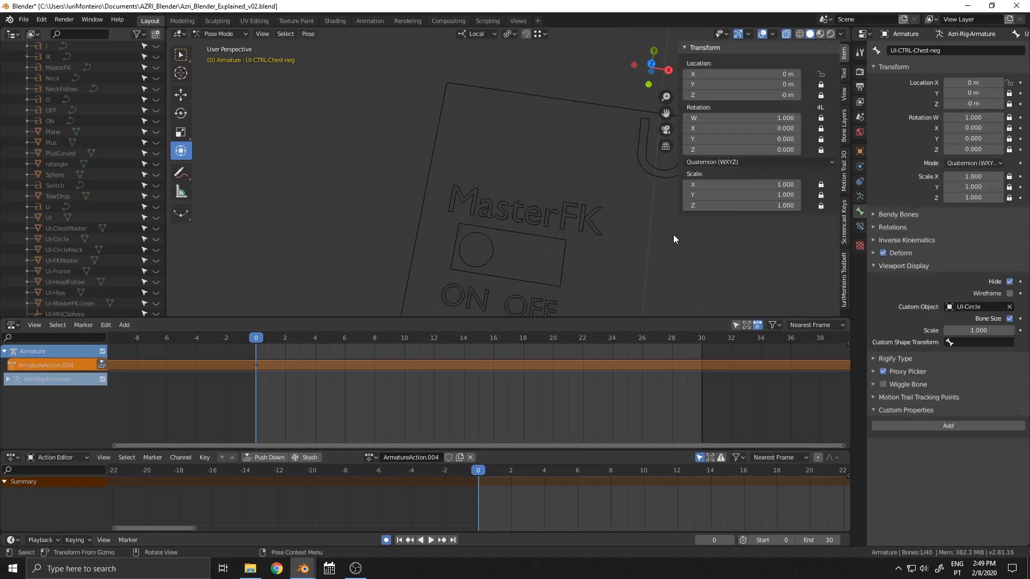
left_click(1010, 282)
middle_click_drag(511, 240, 457, 188)
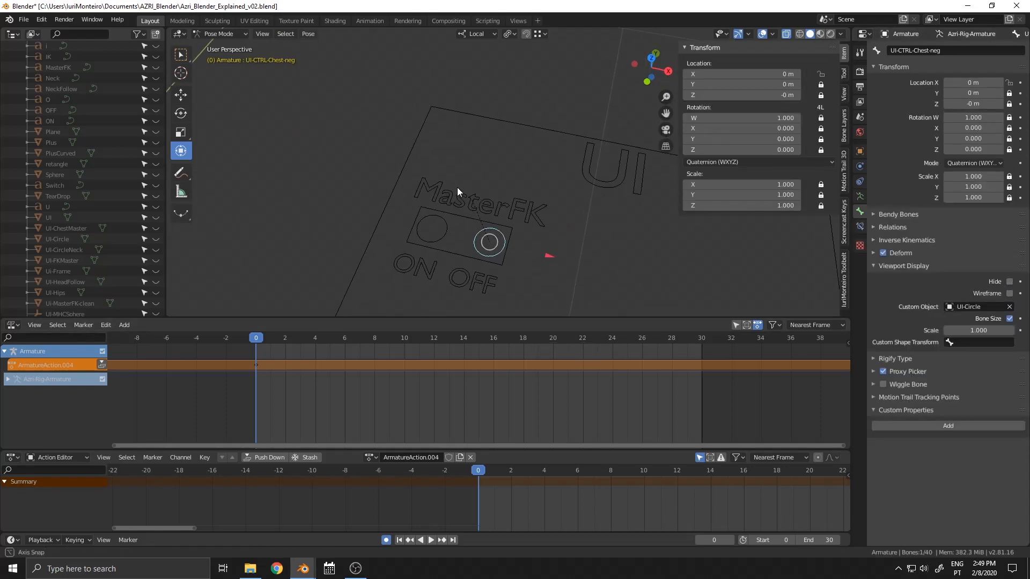
Step: Slide the UI-CTRL-Chest circle onto the UI-CTRL-Chest-neg circle at the OFF side, and undo the move
left_click(444, 230)
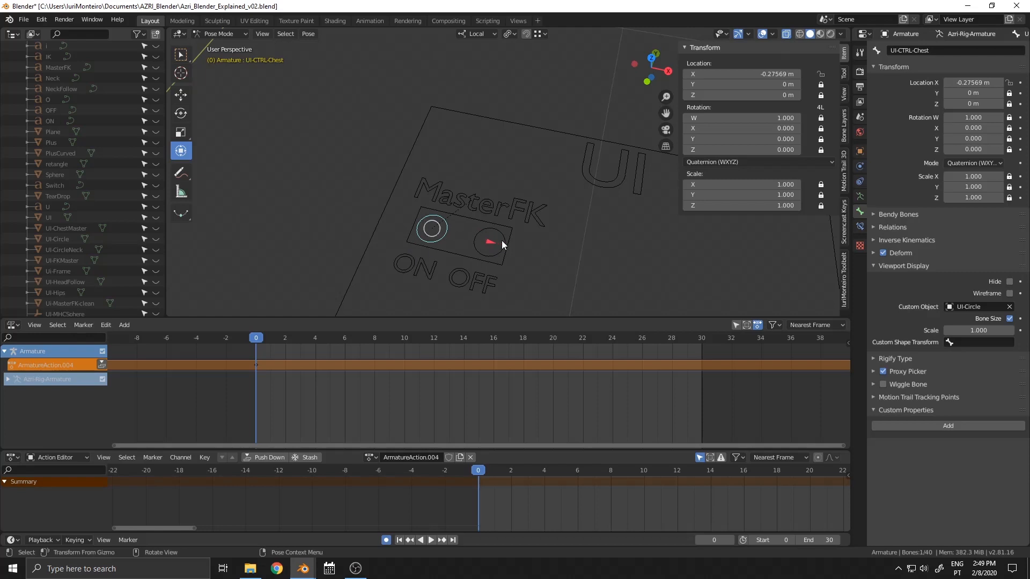
left_click_drag(502, 244, 508, 244)
left_click_drag(614, 265, 707, 289)
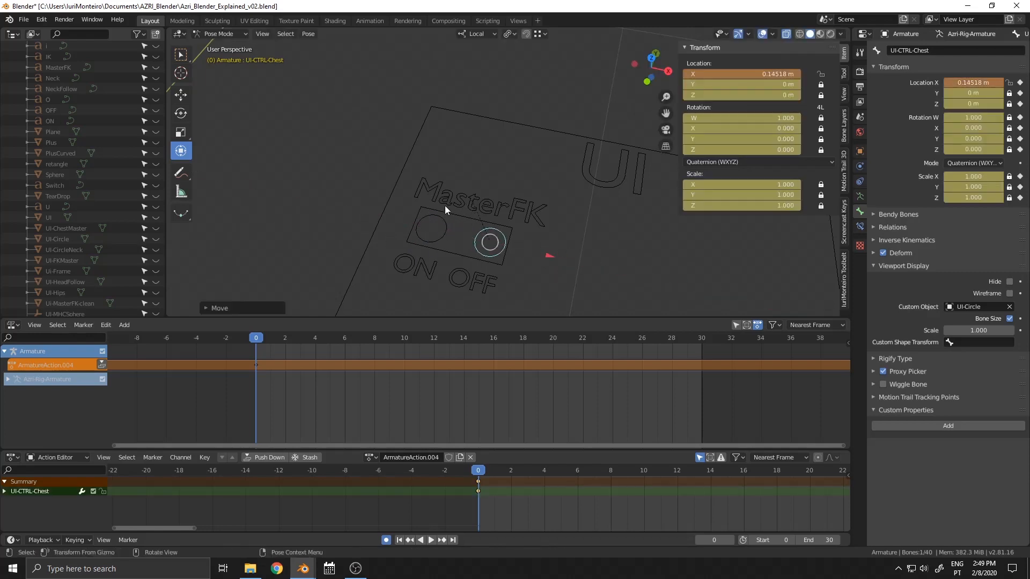
middle_click_drag(445, 205, 453, 227)
key("ctrl+z")
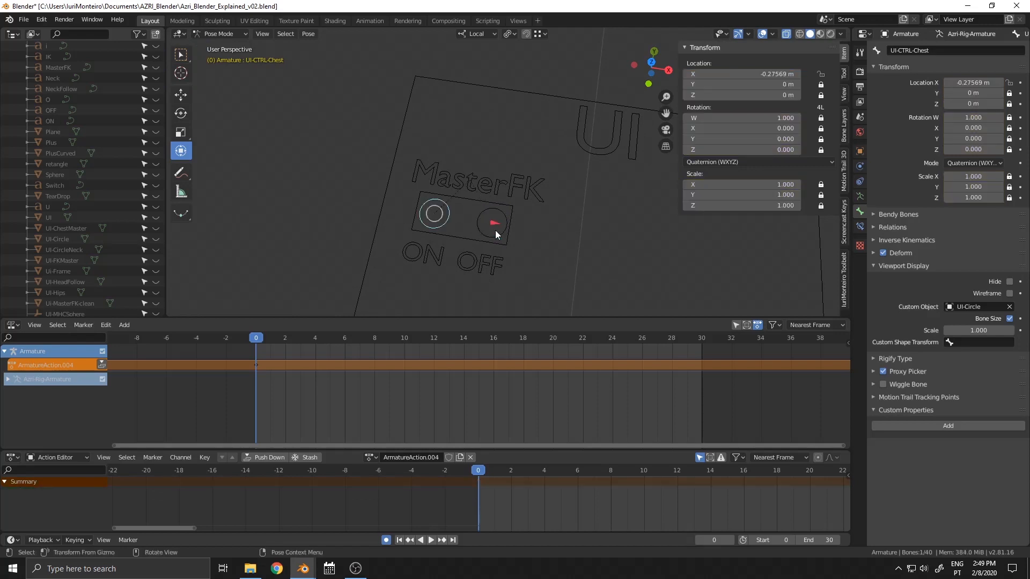
Step: Examine the UI-Master bone's TurnOFF-FK custom property, including its edit settings and its driver
left_click(591, 145)
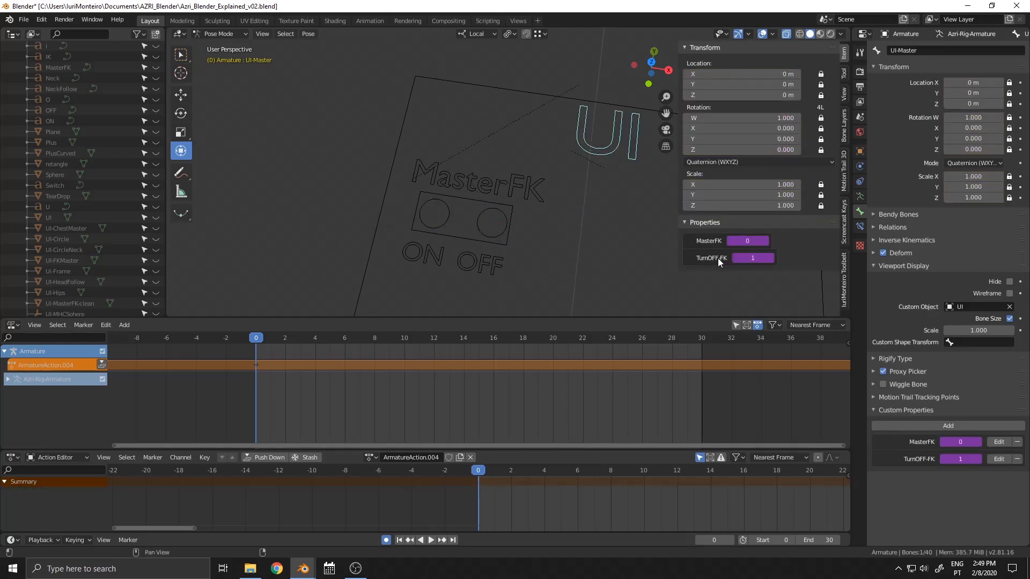
right_click(955, 460)
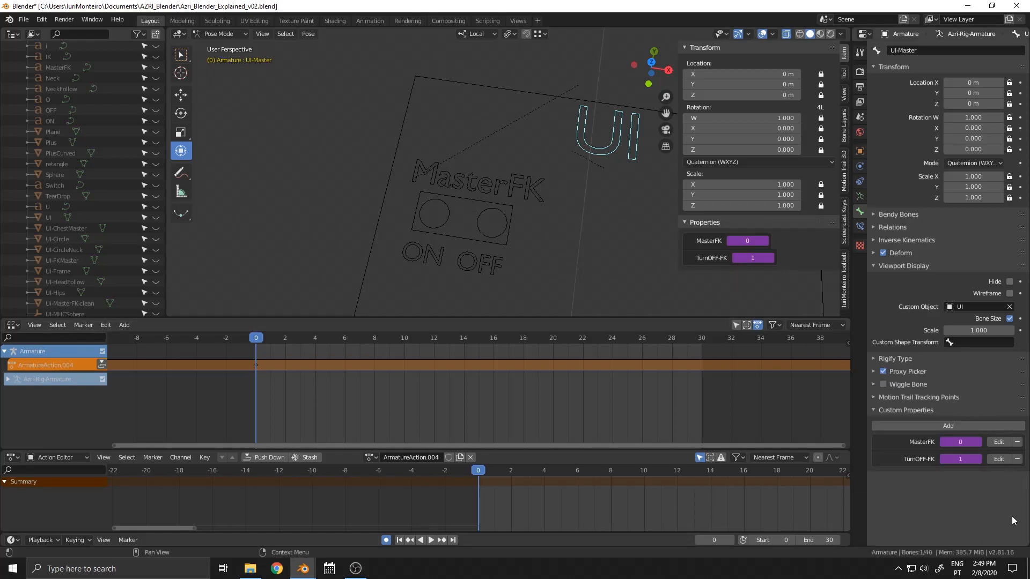
left_click(998, 458)
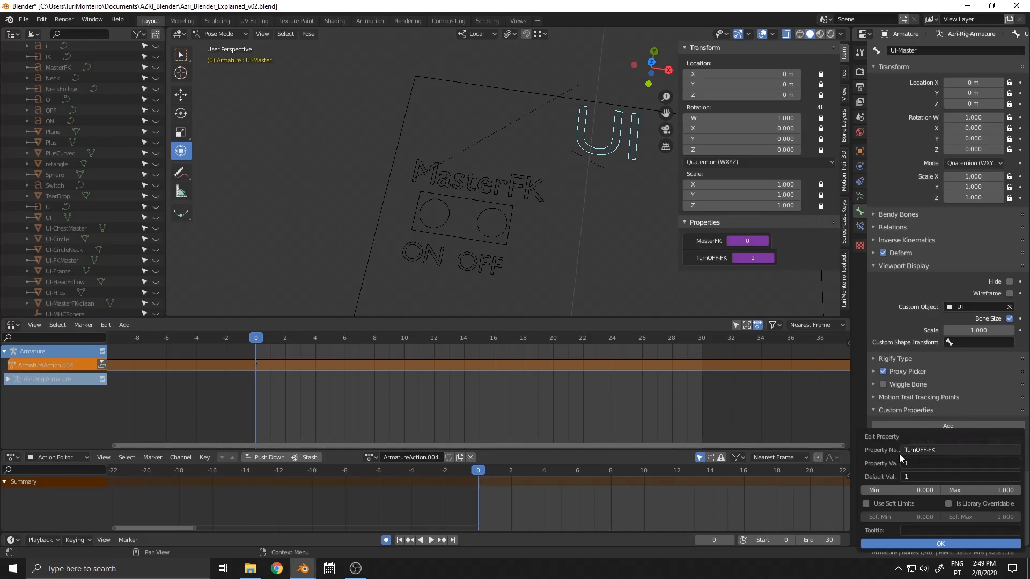
left_click(918, 545)
right_click(957, 462)
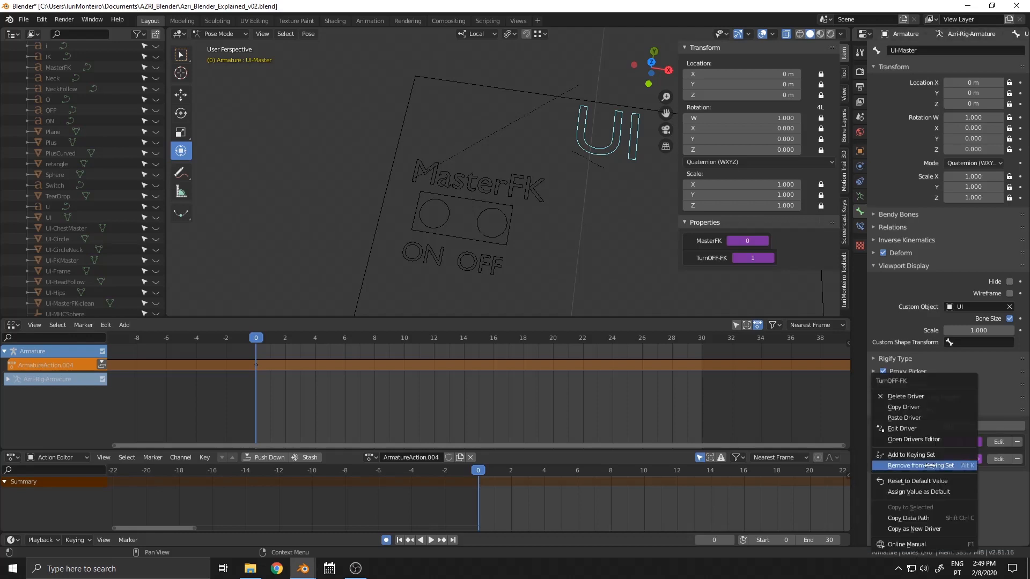
left_click(903, 428)
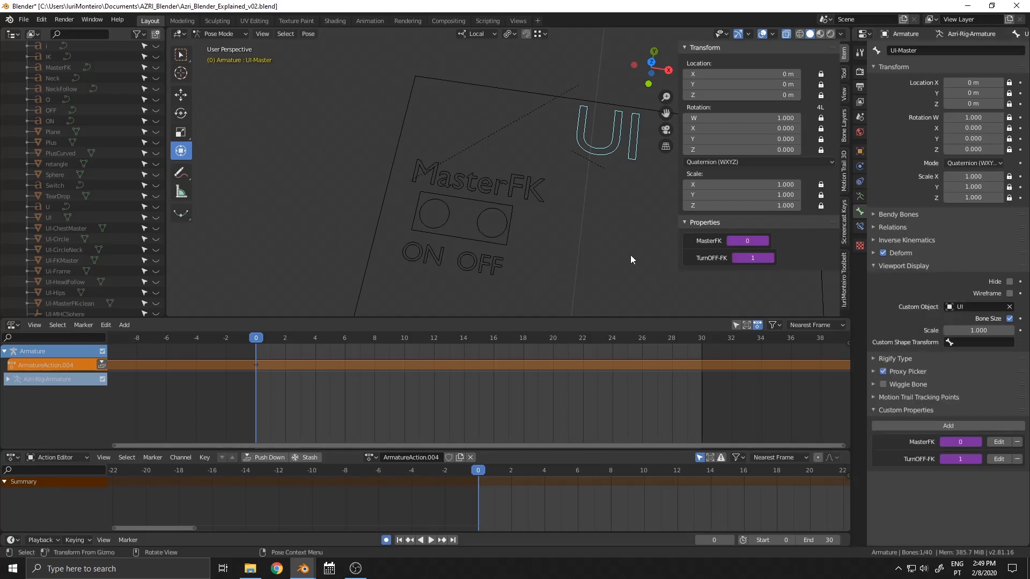
right_click(953, 457)
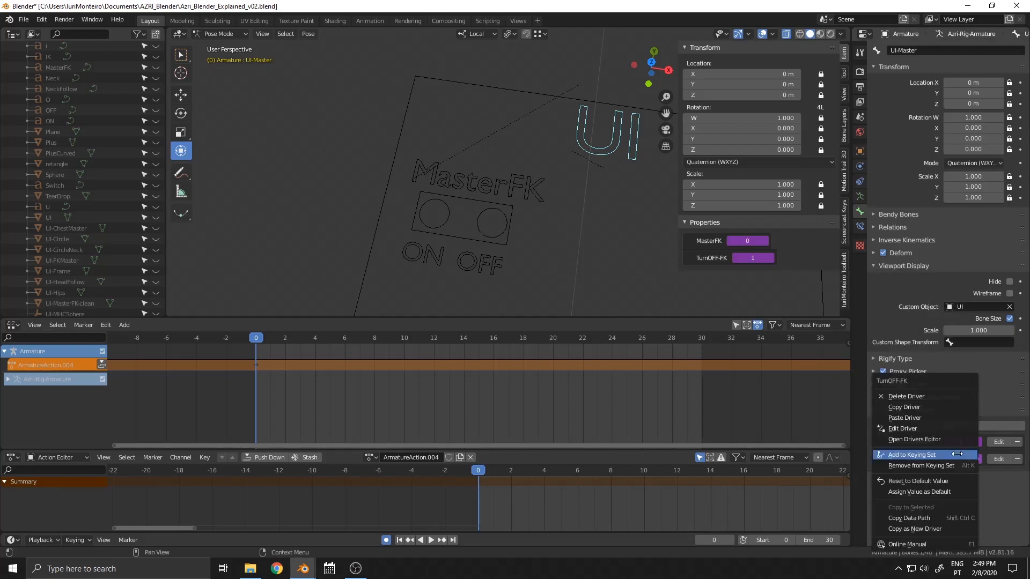
left_click(905, 428)
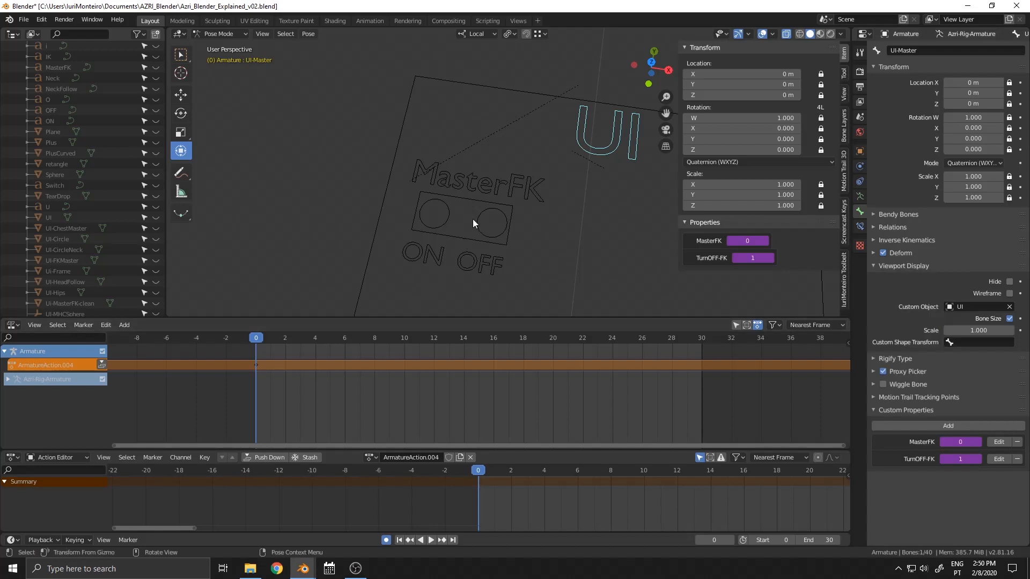
Step: Slide the UI-CTRL-Chest circle to the OFF side at about 0.33 m on X and check the spine controls
left_click(442, 211)
scroll(454, 223, "down", 6)
middle_click_drag(515, 236, 518, 185, "shift")
middle_click_drag(386, 68, 429, 149, "shift")
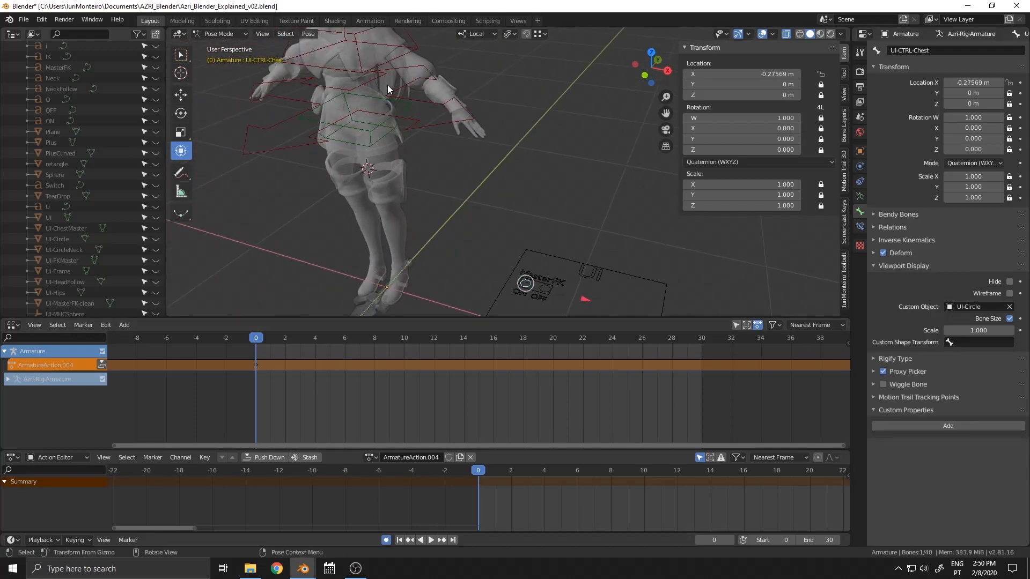
left_click_drag(583, 300, 637, 314)
middle_click_drag(445, 85, 462, 69, "shift")
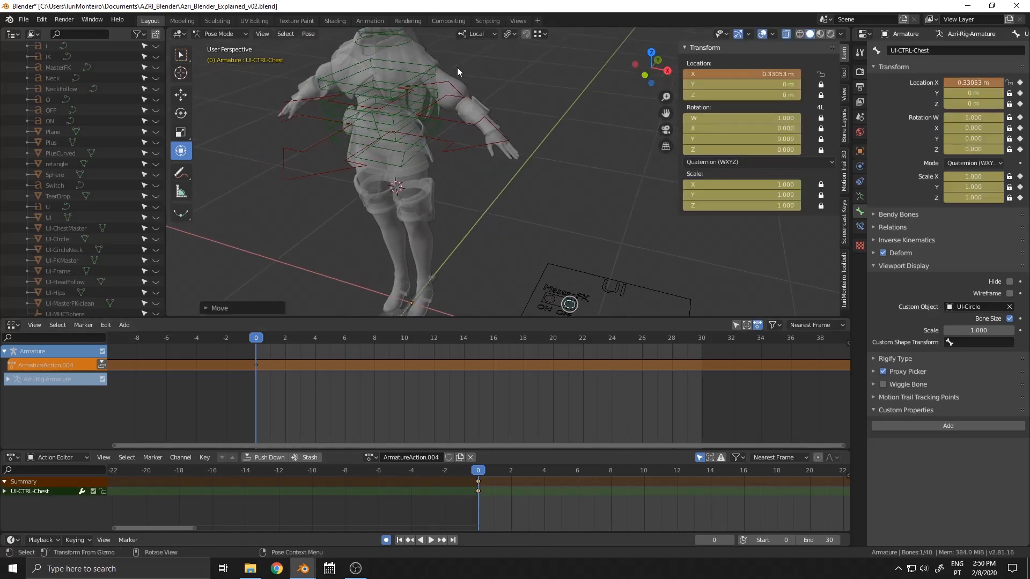
Step: Select the UI-Master bone to check its MasterFK and TurnOFF-FK property values with the switch at OFF
middle_click_drag(711, 223, 632, 104, "shift")
middle_click_drag(548, 129, 533, 185)
scroll(533, 186, "up", 3)
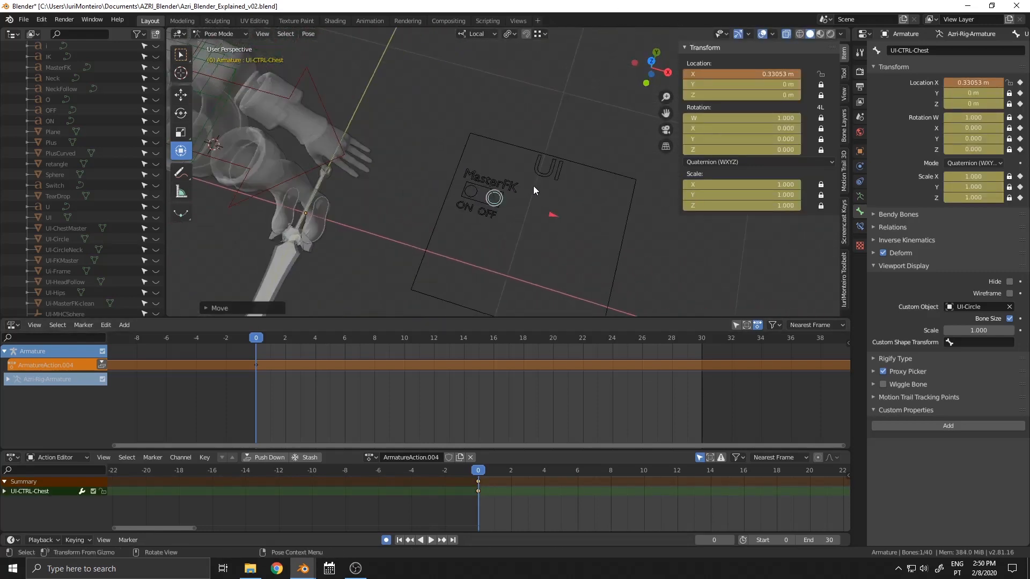
left_click(566, 172)
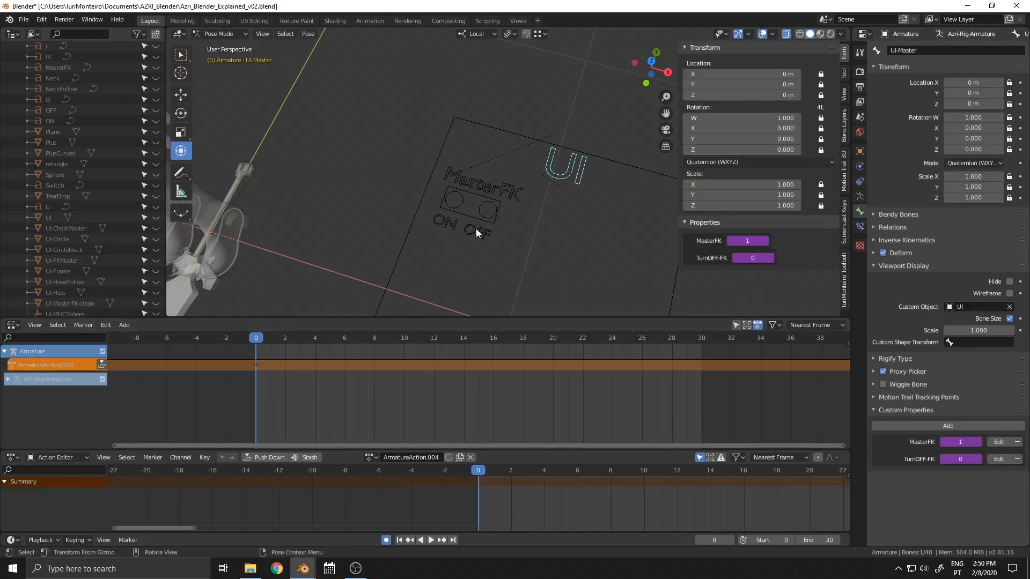
Step: Select the CTRL-Spine.03 bone and inspect the driver on its Hide option
scroll(475, 228, "down", 4)
middle_click_drag(474, 209, 458, 170)
left_click(451, 137)
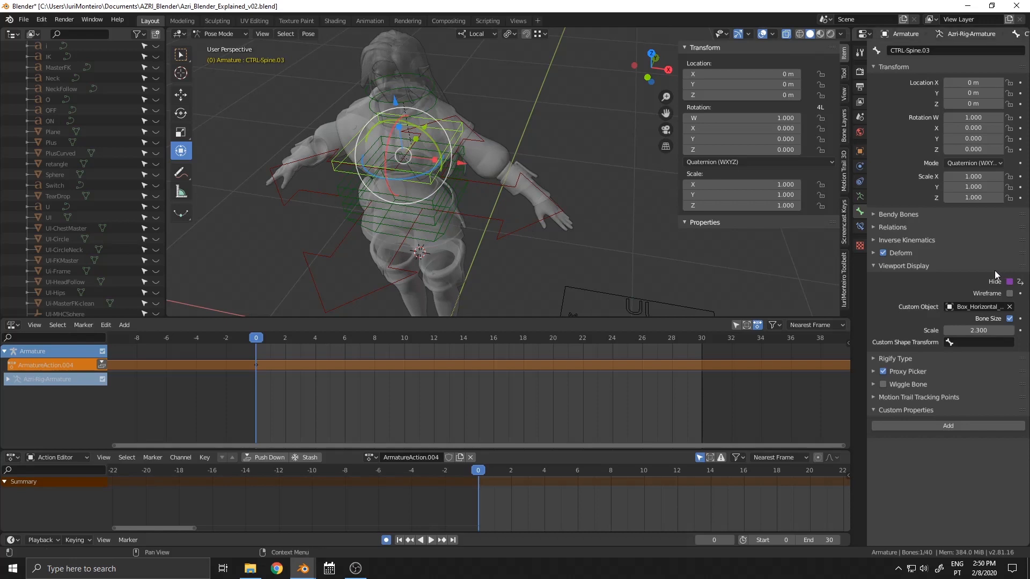
right_click(1009, 282)
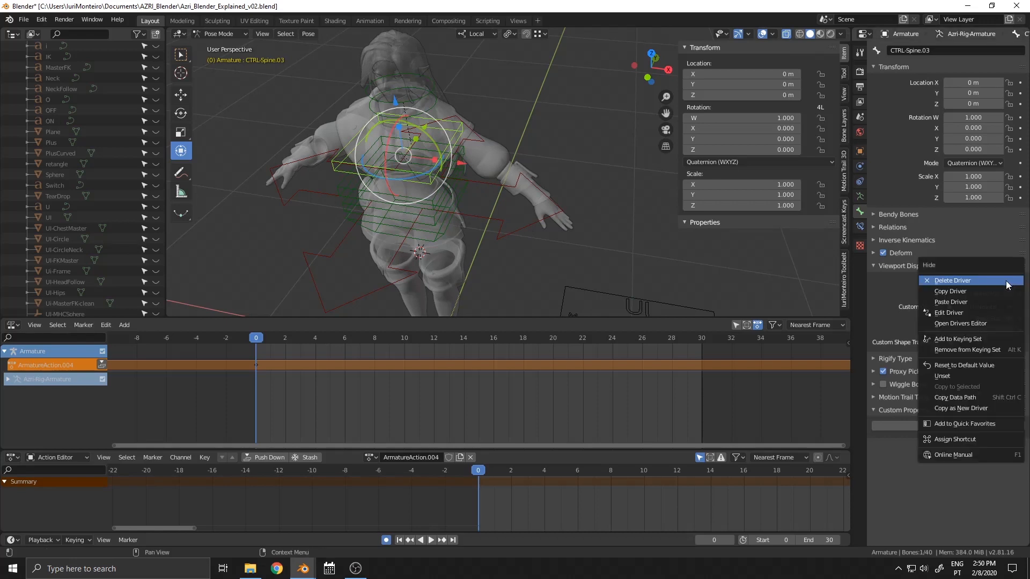
left_click(963, 313)
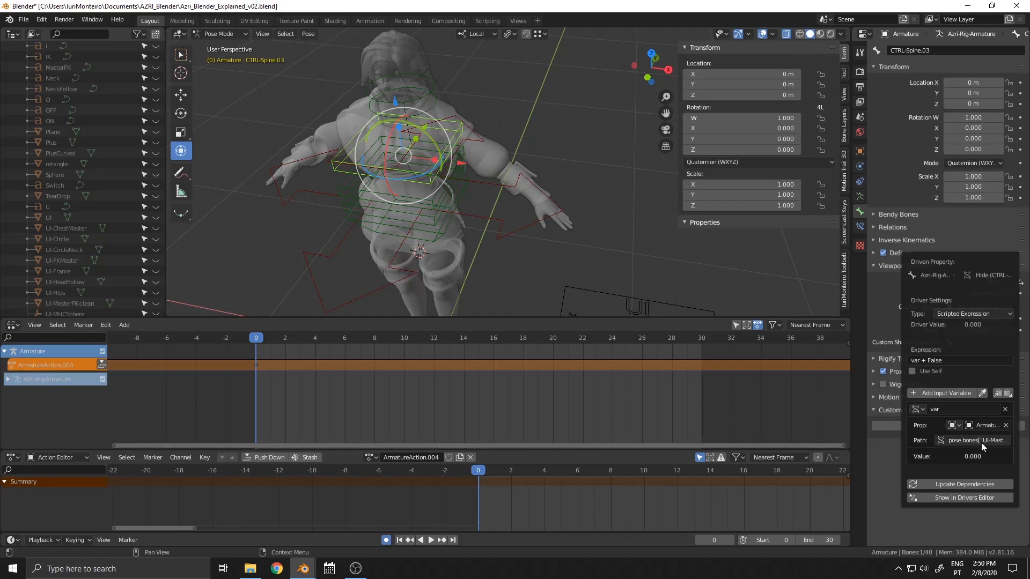
Step: Return the UI-CTRL-Chest circle to the ON side of the MasterFK switch
middle_click_drag(713, 287, 607, 258, "shift")
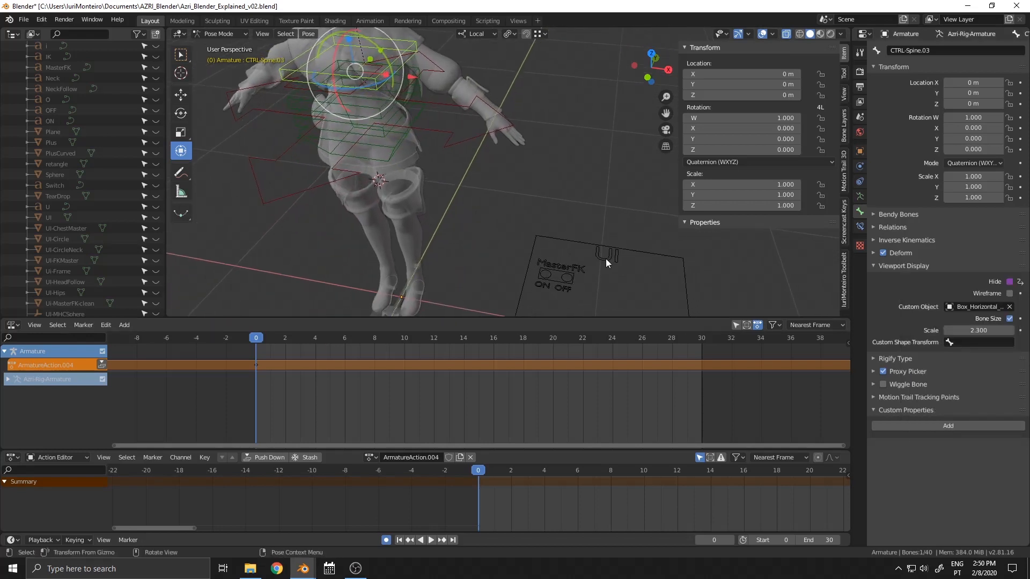
left_click(546, 276)
middle_click_drag(523, 269, 555, 217, "shift")
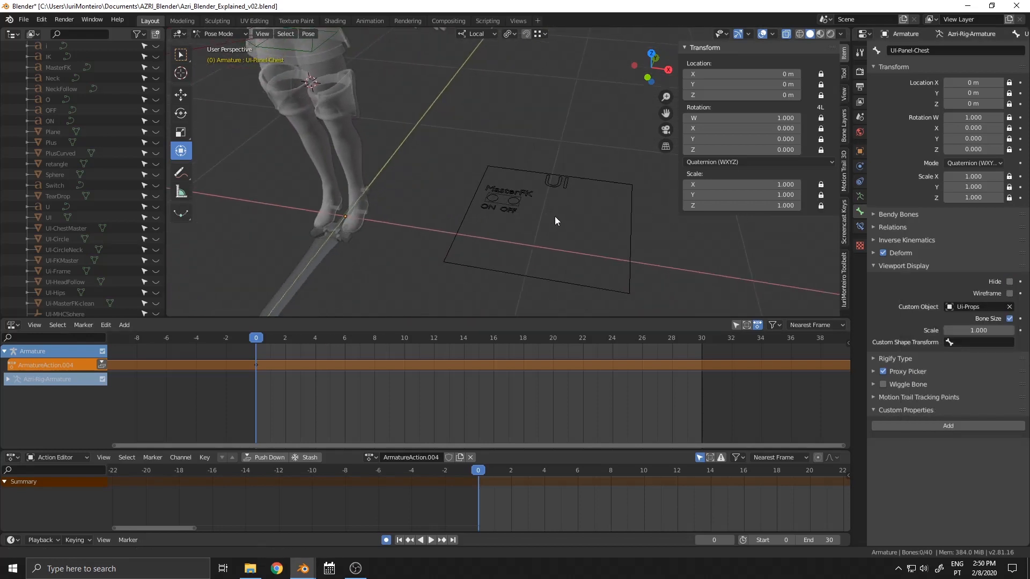
scroll(543, 227, "up", 5)
left_click(523, 268)
left_click_drag(581, 280, 565, 278)
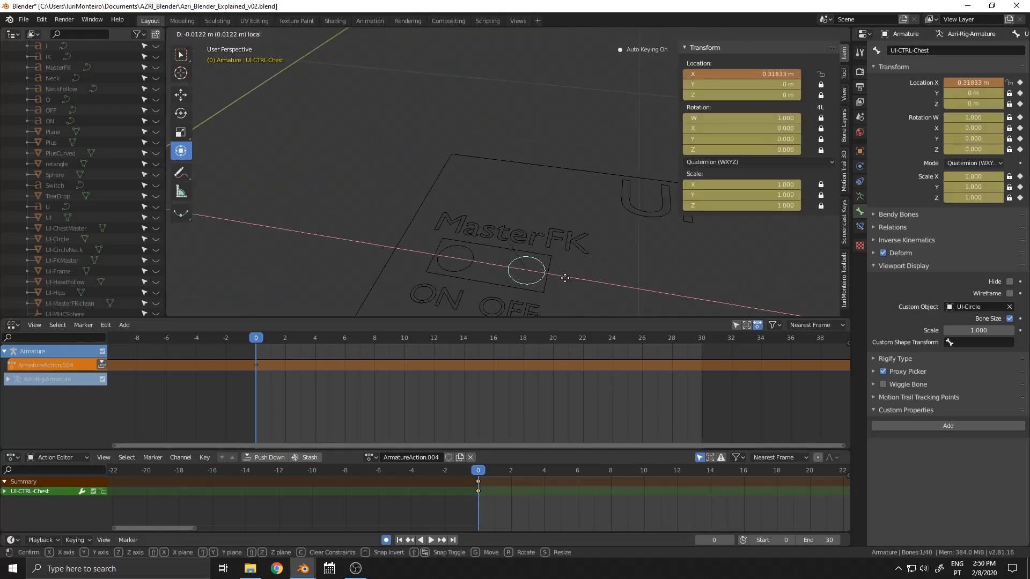
left_click_drag(441, 259, 368, 251)
Step: Select the UI-Master bone and check its driven properties and the spine controls with the switch at ON
left_click(572, 272)
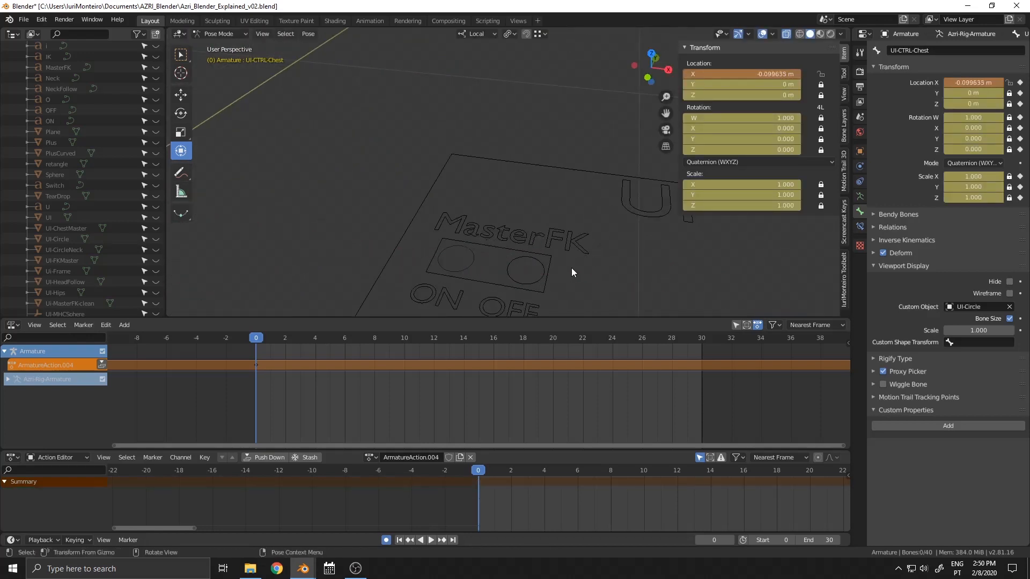
left_click(541, 266)
left_click(646, 203)
key("Home")
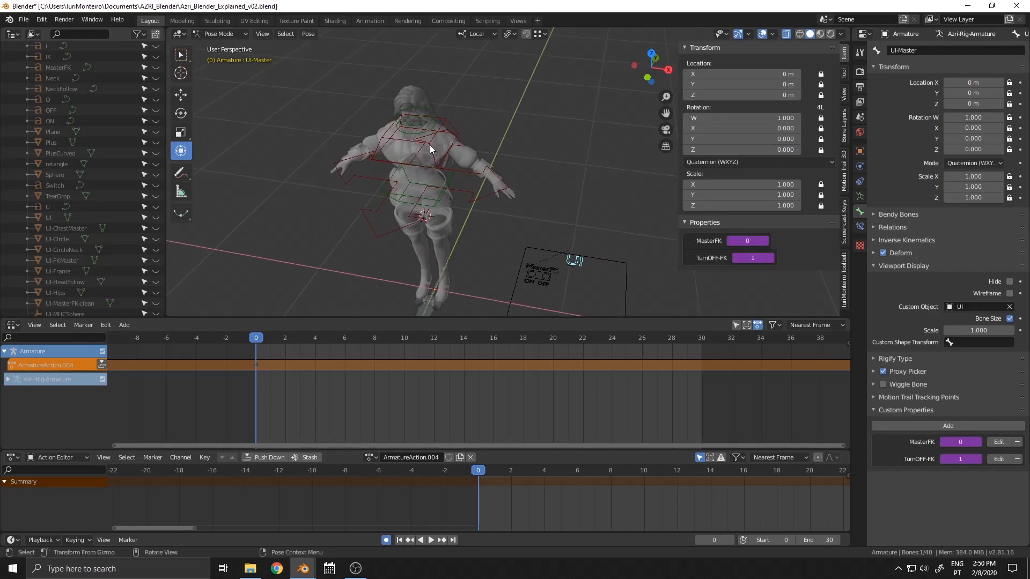
Step: Slide the UI-CTRL-Chest circle to the OFF side of the MasterFK switch
scroll(432, 160, "up", 2)
left_click(597, 243)
middle_click_drag(591, 273, 599, 217, "shift")
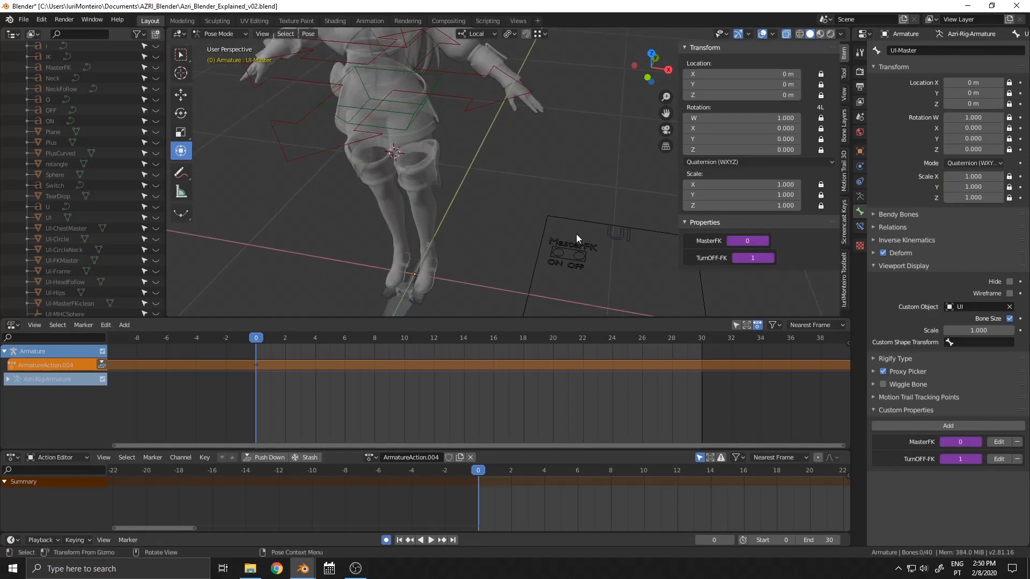
left_click(564, 253)
left_click_drag(620, 262, 682, 274)
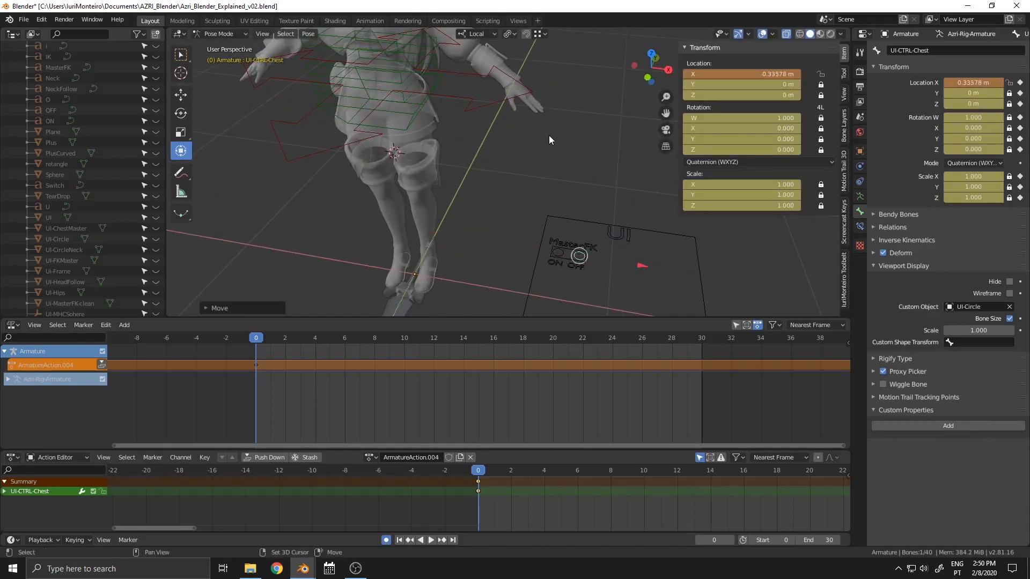
Step: Select the CTRL-Spine.03 bone and inspect the driver on its Hide option with the switch at OFF
middle_click_drag(487, 112, 490, 173, "shift")
left_click(424, 107)
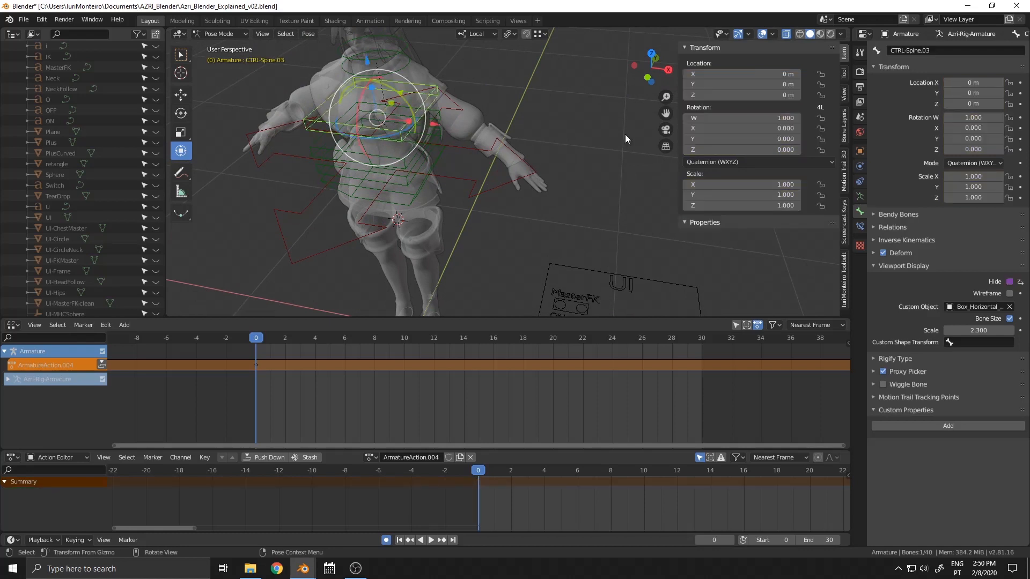
right_click(1010, 285)
left_click(981, 282)
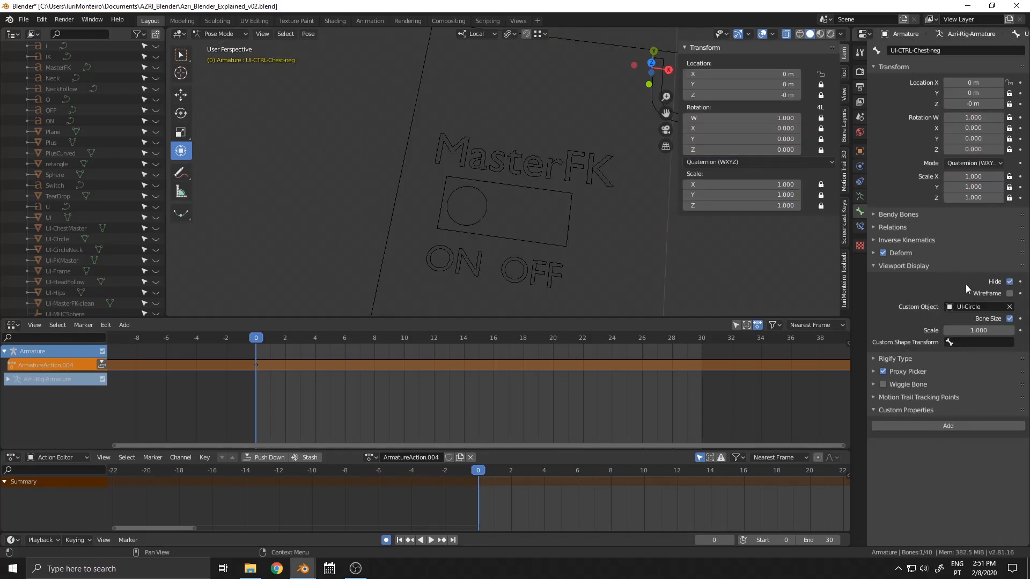
Step: Switch MasterFK from ON to OFF with the UI-CTRL-Chest circle and bring the character's controls into view
left_click(484, 201)
left_click_drag(539, 220, 680, 241)
scroll(469, 139, "down", 7)
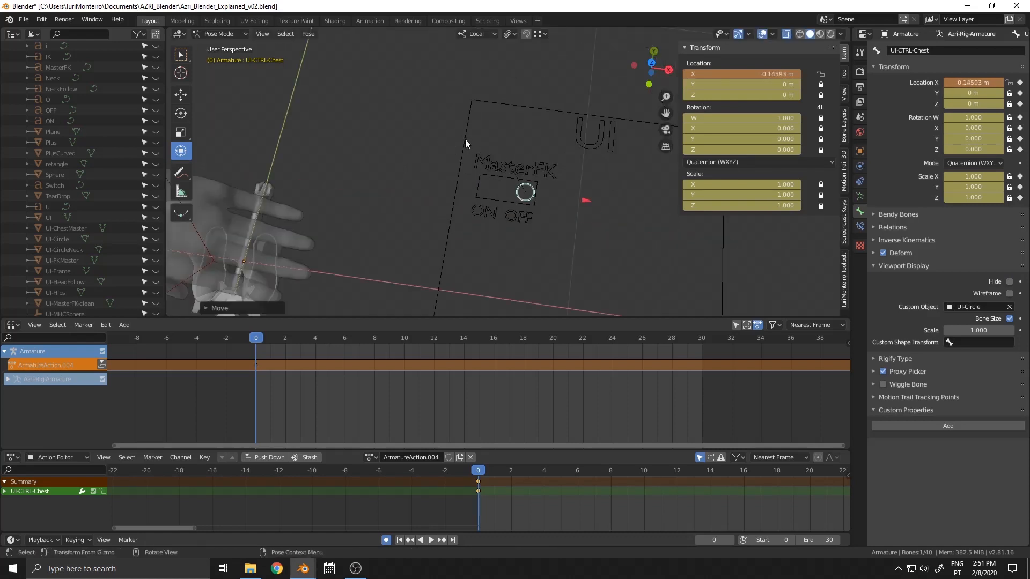
middle_click_drag(487, 164, 613, 250, "shift")
mouse_move(613, 250)
left_mouse_down()
mouse_move(538, 241)
mouse_move(644, 256)
mouse_move(606, 252)
mouse_move(621, 258)
left_mouse_up()
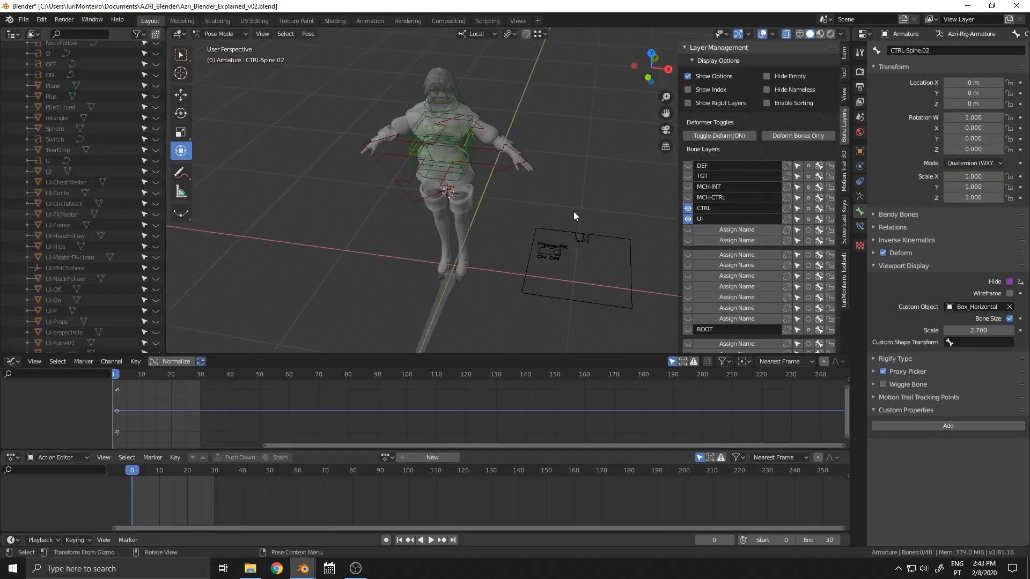
Step: Move the UI-CTRL-Chest circle to ON and insert a Visual LocRot keyframe at frame 0
middle_click_drag(574, 212, 497, 202)
scroll(497, 202, "up", 2)
left_click(478, 176)
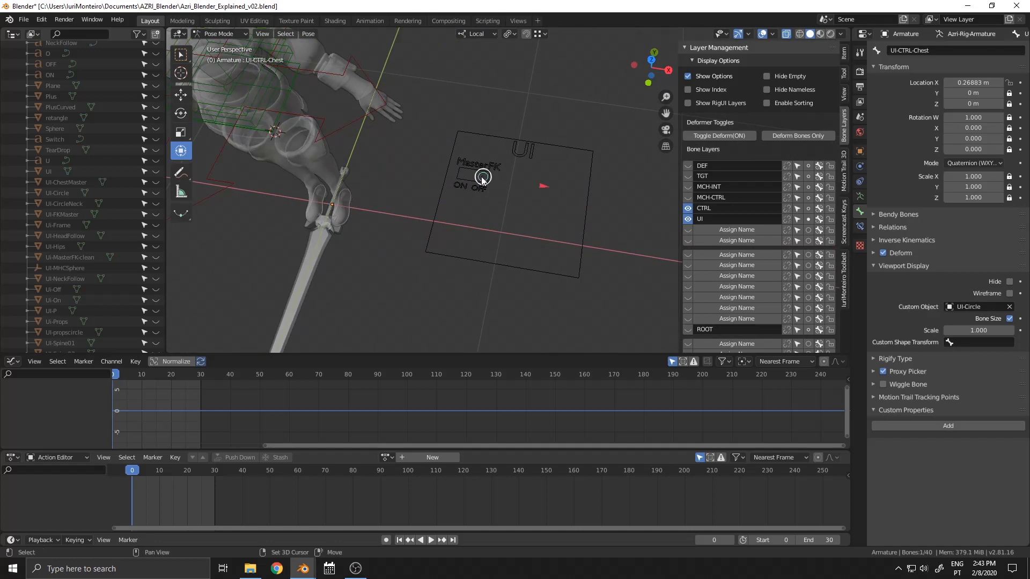
scroll(539, 223, "up", 3)
key("g")
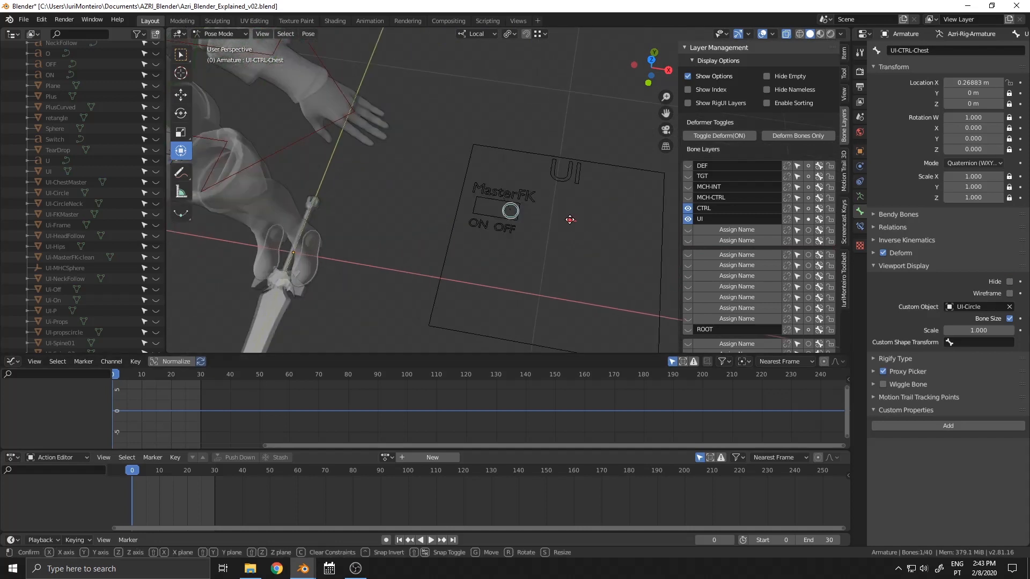
left_click(455, 233)
key("i")
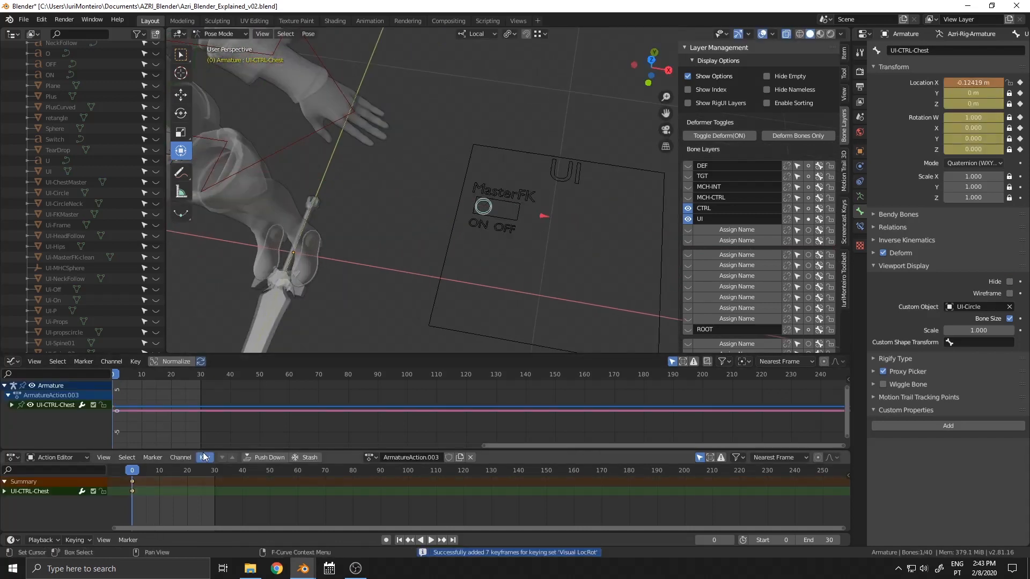
Step: At frame 2, move the UI-CTRL-Chest circle to OFF and insert a Visual LocRot keyframe
key("Right")
key("Right")
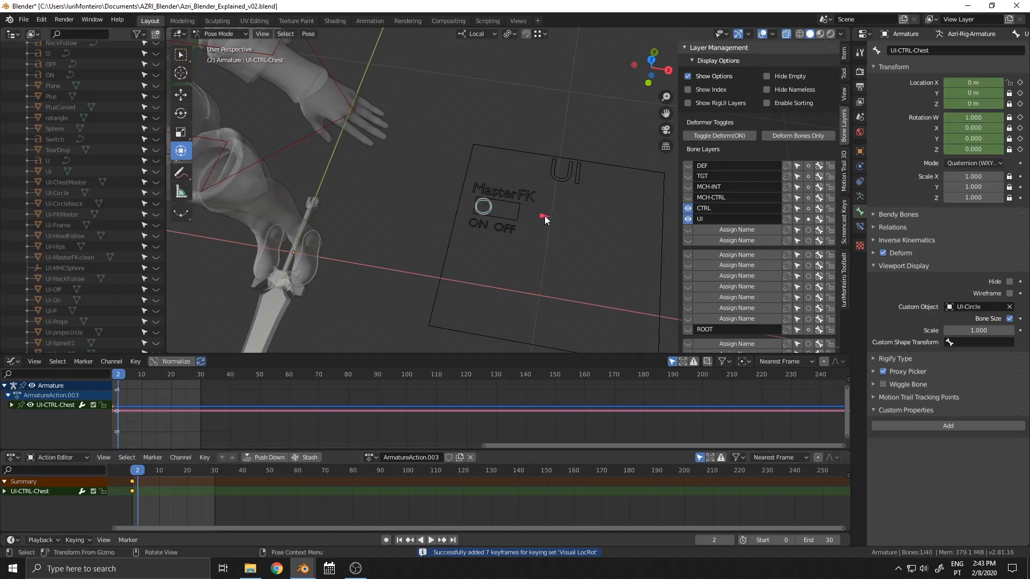
key("g")
left_click(587, 241)
key("i")
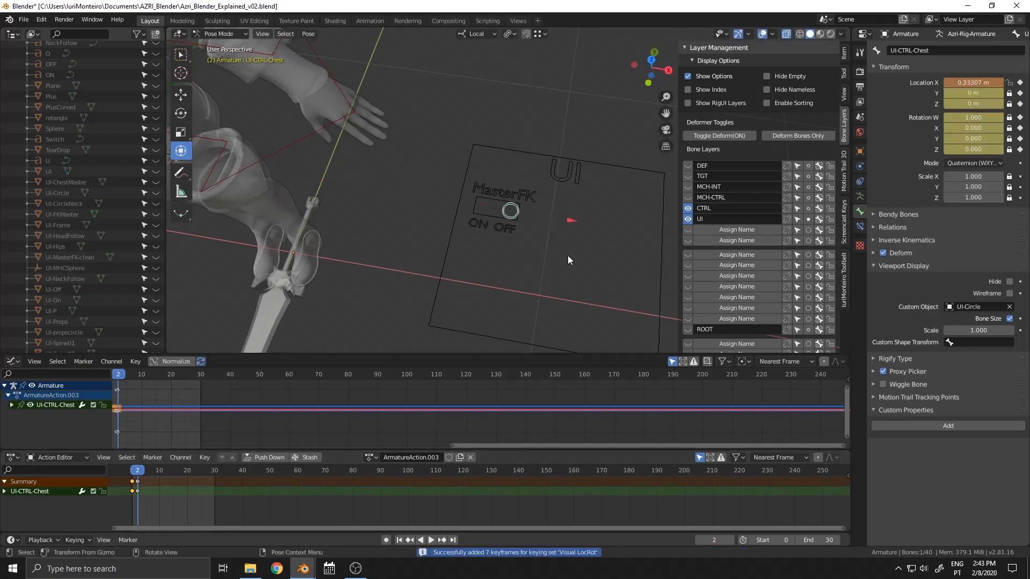
Step: Turn on auto keying and shift the UI-CTRL-Chest keyframes forward in the action so that they start at frame 1
left_click(386, 540)
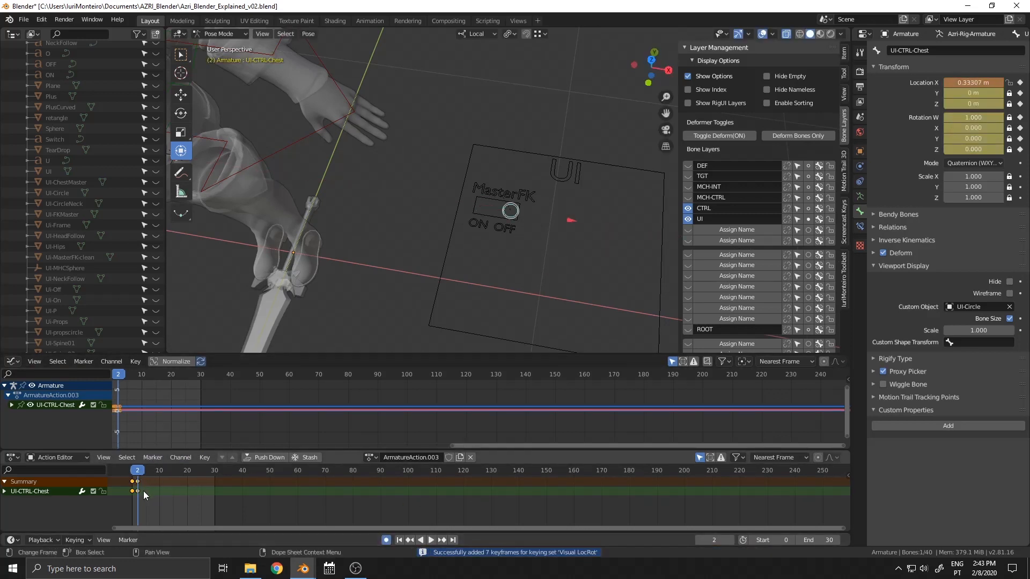
scroll(141, 493, "up", 4)
middle_click_drag(137, 496, 563, 496)
scroll(418, 497, "up", 2)
scroll(409, 494, "up", 4, "ctrl")
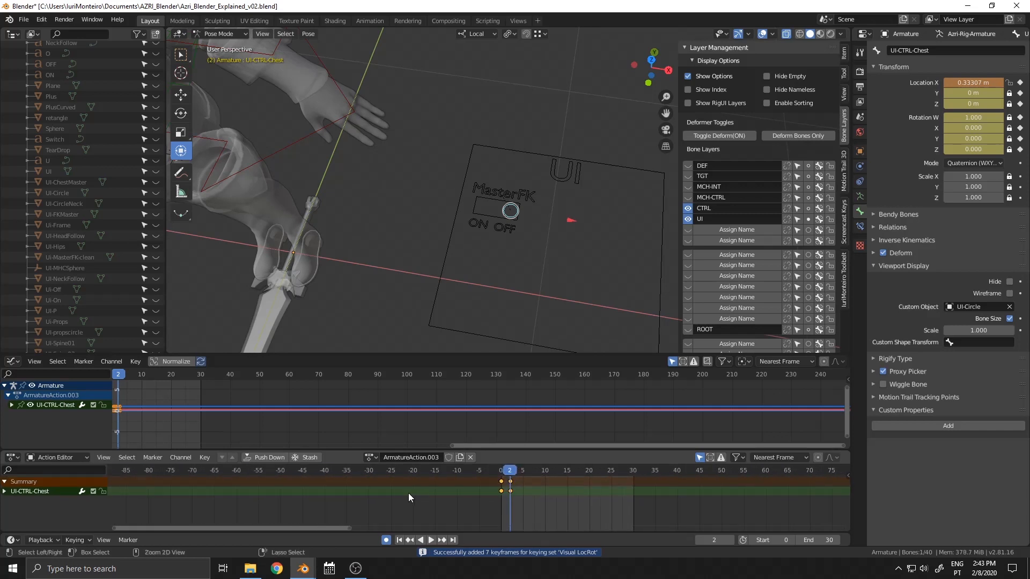
scroll(571, 496, "up", 17)
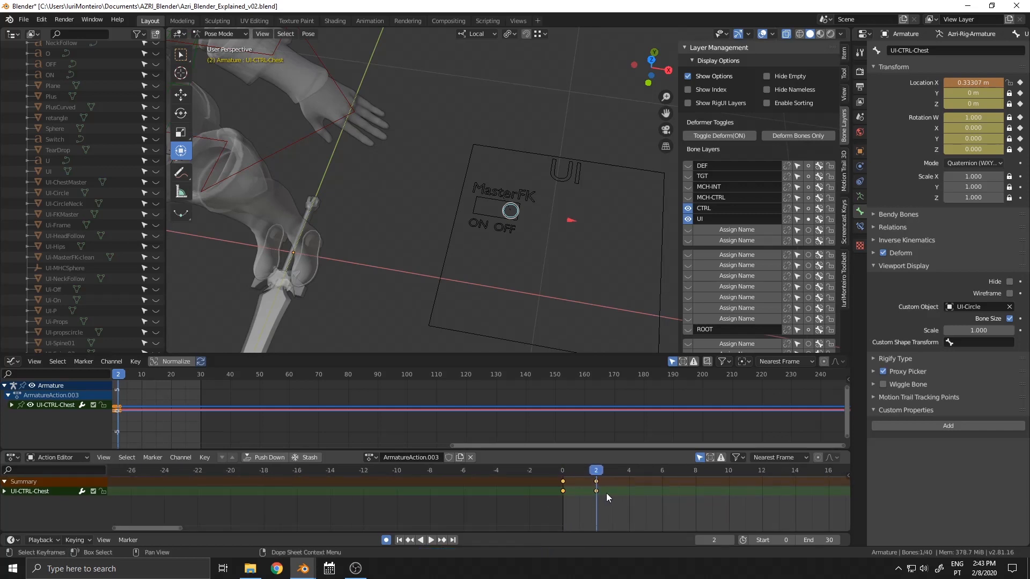
middle_click_drag(626, 494, 542, 492)
key("g")
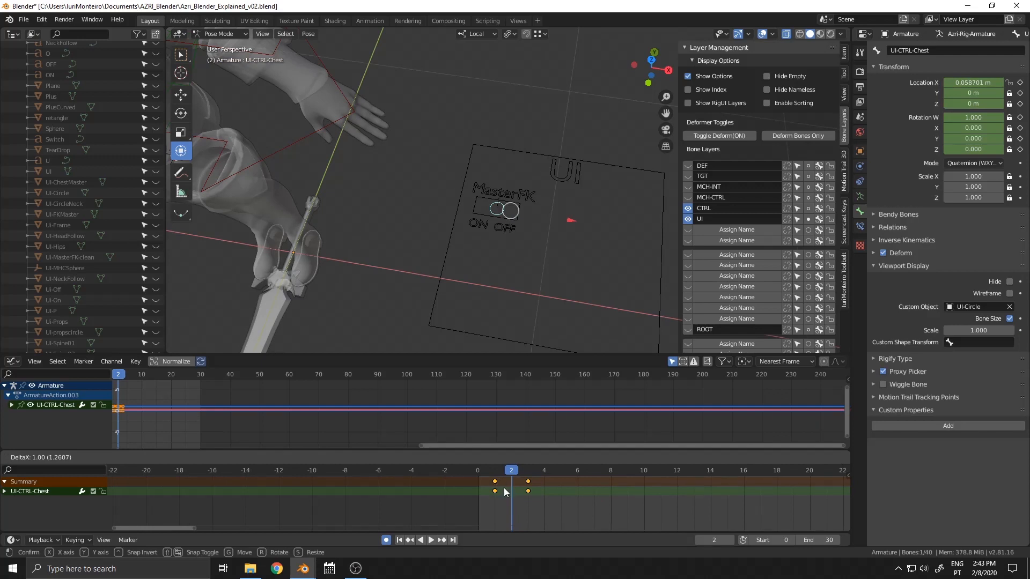
left_click(534, 507)
left_click_drag(504, 492, 528, 473)
Step: Select the UI-Master bone and compare its MasterFK and TurnOFF-FK values at frames 3 and 1
scroll(587, 201, "down", 5)
middle_click_drag(587, 201, 542, 151)
left_click(542, 150)
left_click(542, 206)
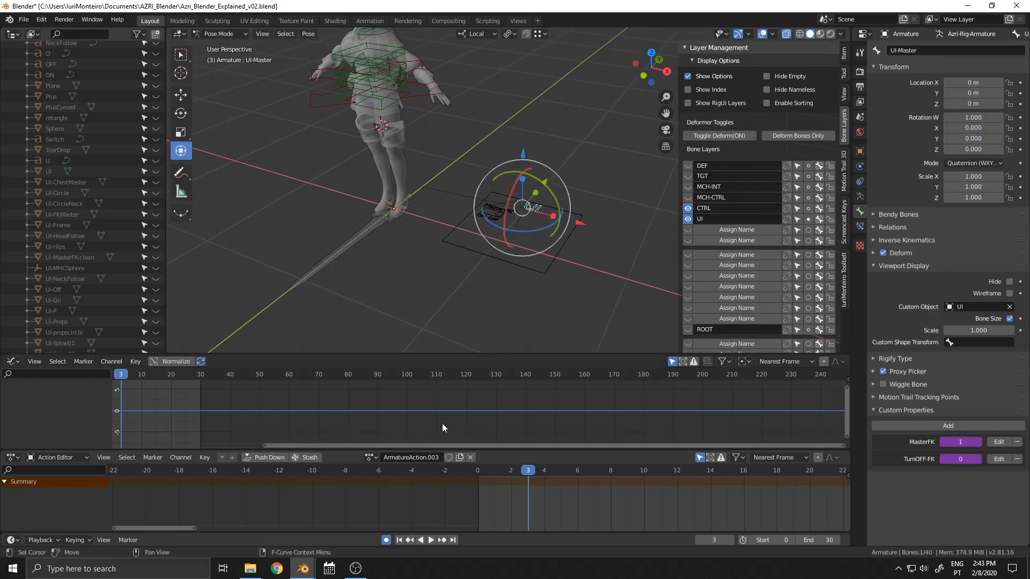
left_click(494, 471)
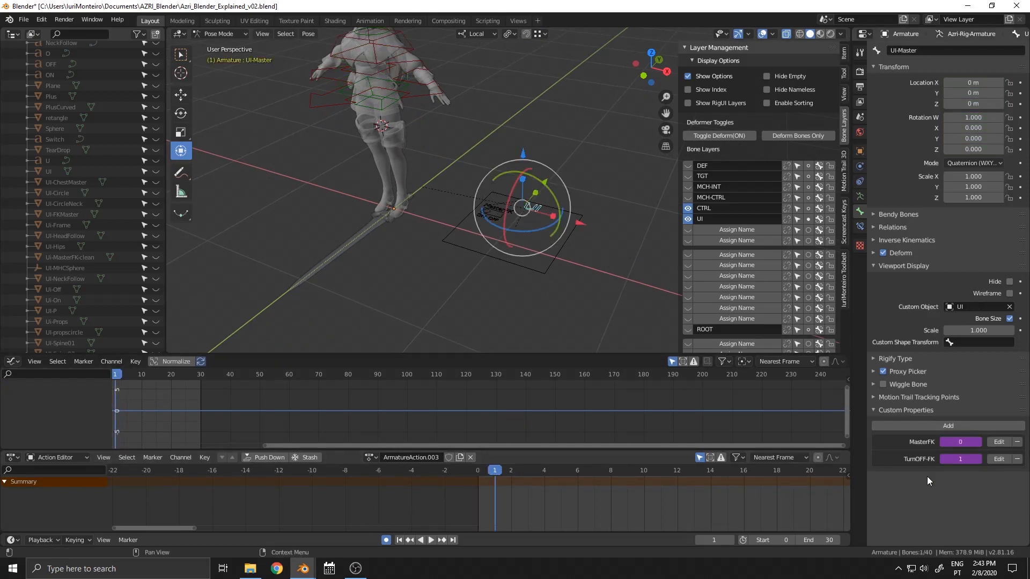
middle_click_drag(501, 195, 512, 228)
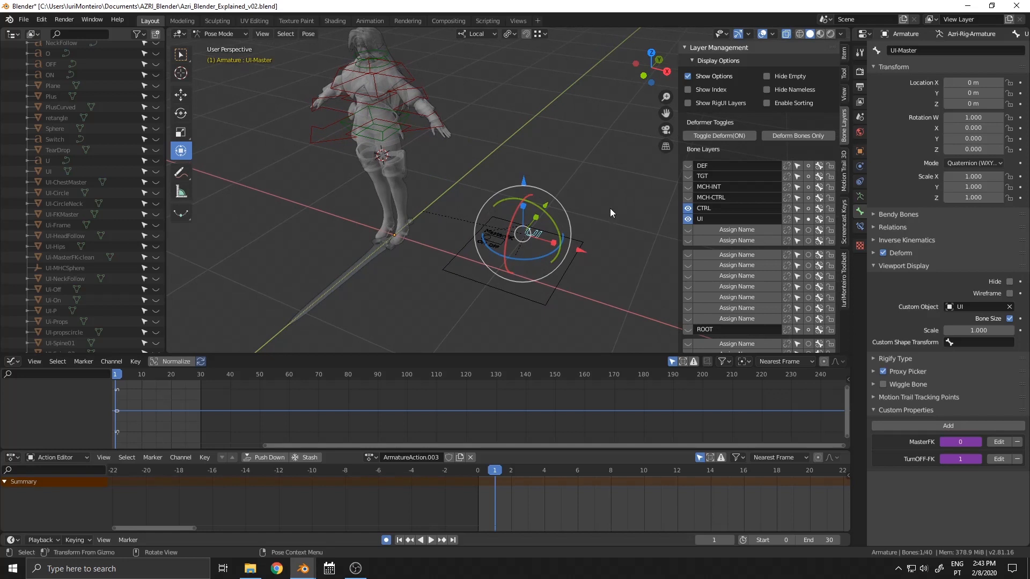
Step: Change the Graph Editor area to the Nonlinear Animation editor and make it taller
left_click(12, 361)
left_click(156, 448)
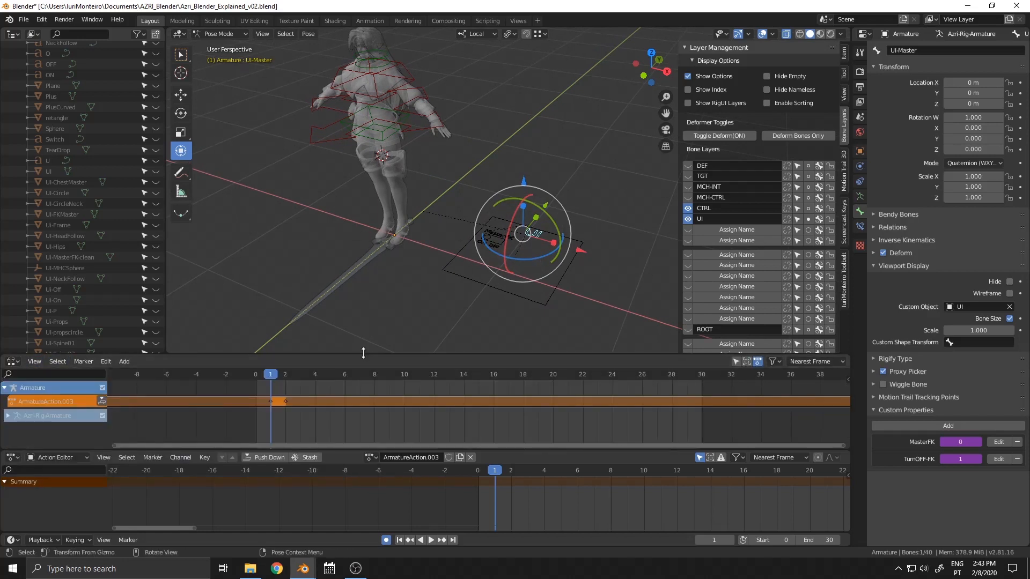
left_click_drag(354, 354, 353, 317)
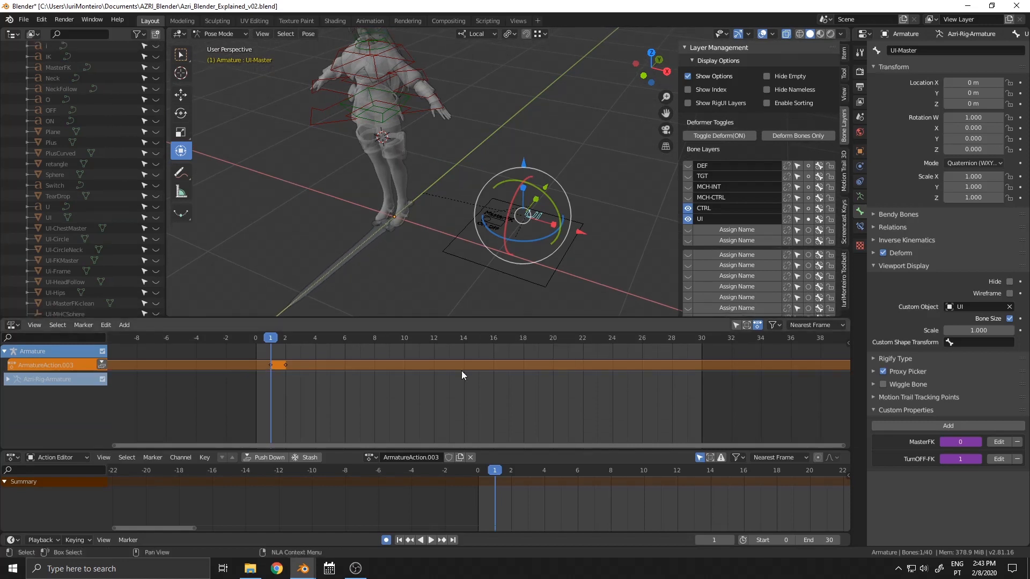
Step: Reselect the UI-Master bone and display its custom properties beside its transform values in the 3D viewport
middle_click_drag(633, 272, 597, 276)
left_click(627, 208)
left_click(536, 216)
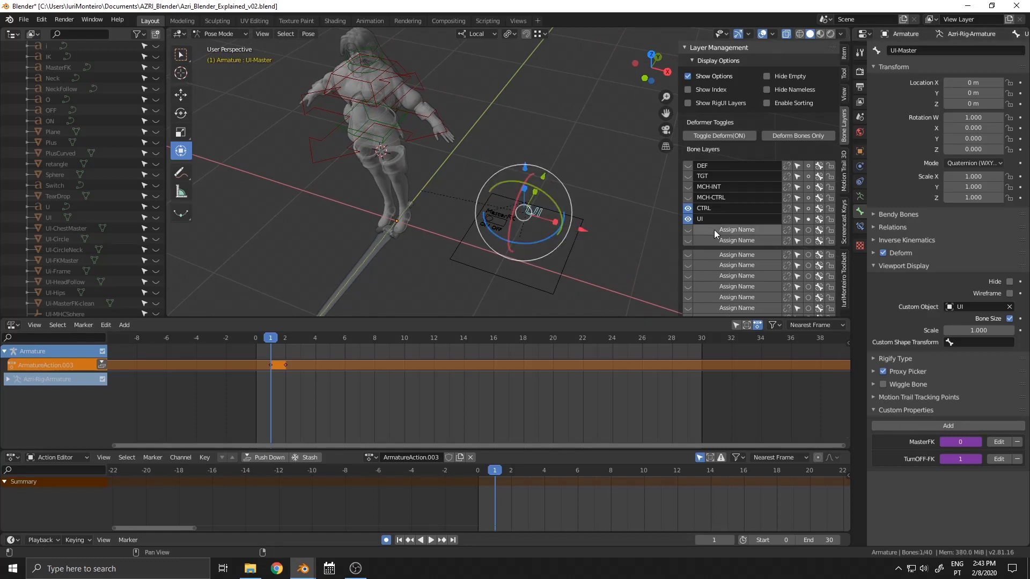
left_click(843, 54)
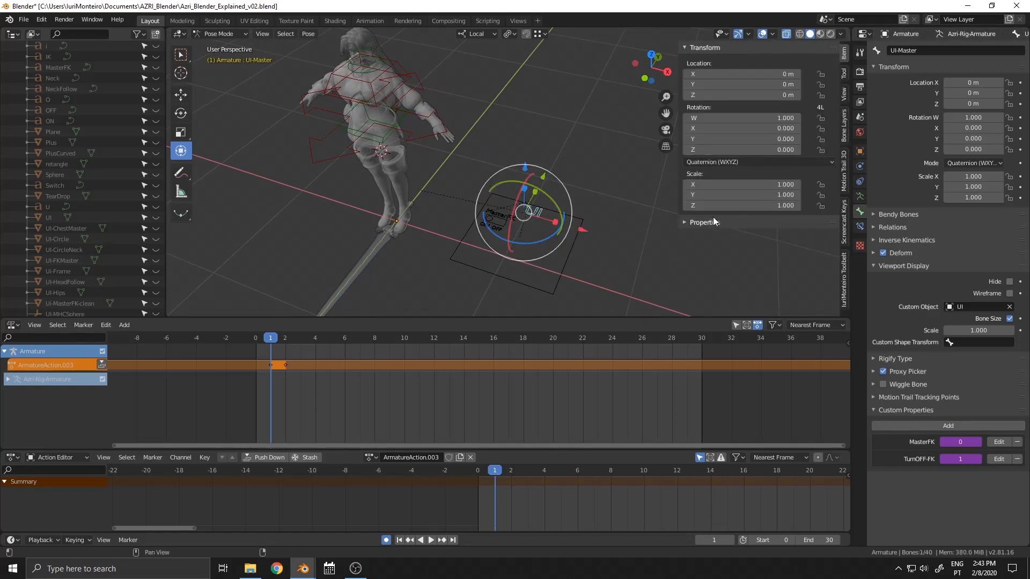
left_click(709, 221)
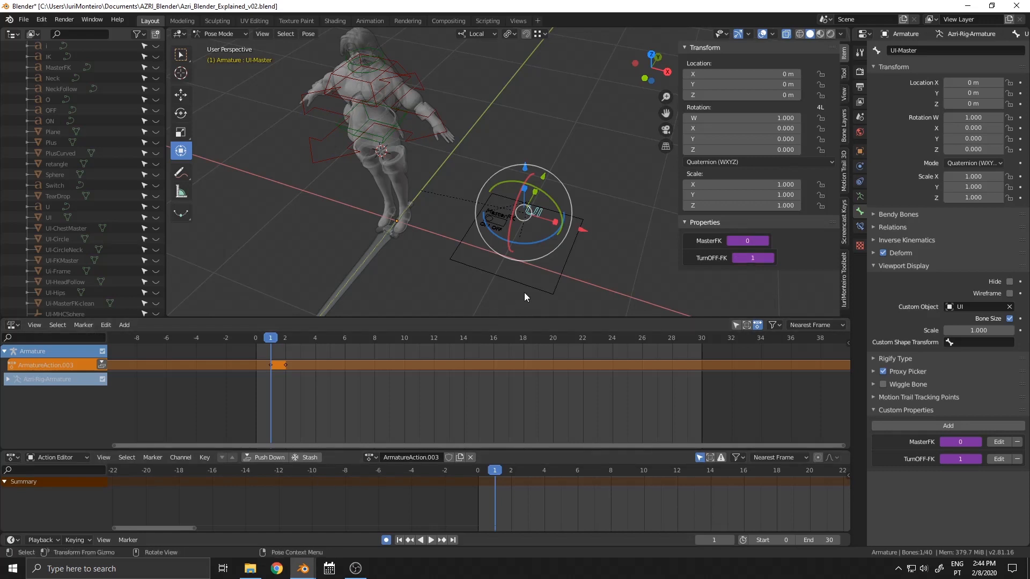
Step: Play the UI-CTRL-Chest circle's switch animation and check the driven MasterFK and TurnOFF-FK properties on UI-Master at frame 2
left_click(637, 276)
left_click(492, 220)
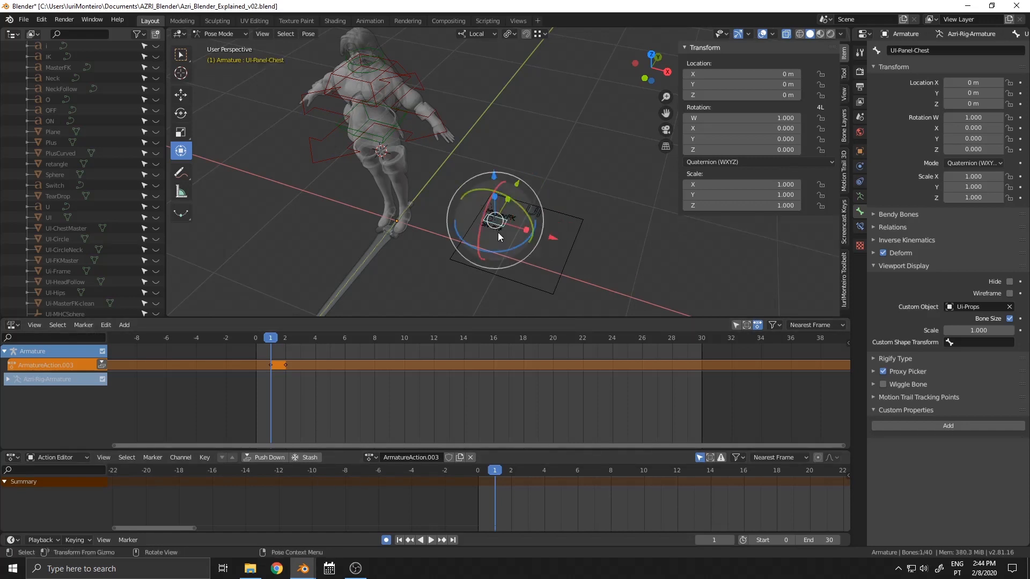
scroll(498, 233, "up", 2)
key("alt+a")
left_click(491, 241)
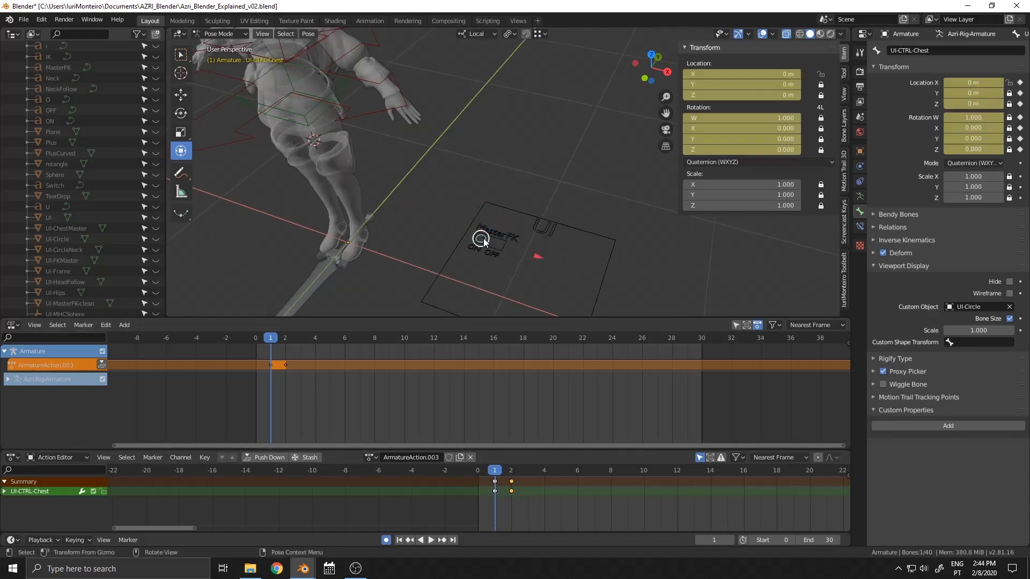
key("space")
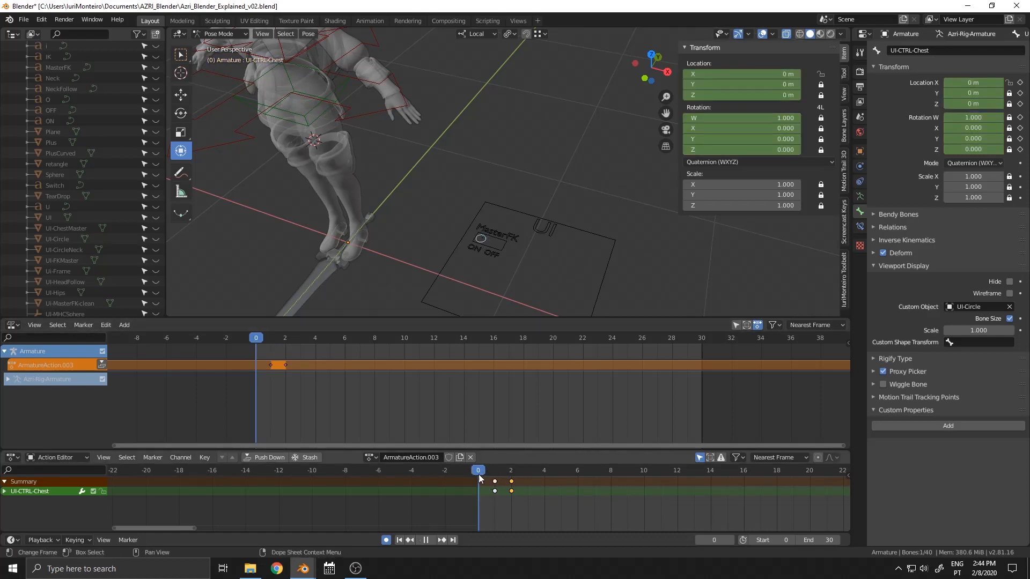
key("space")
left_click(551, 232)
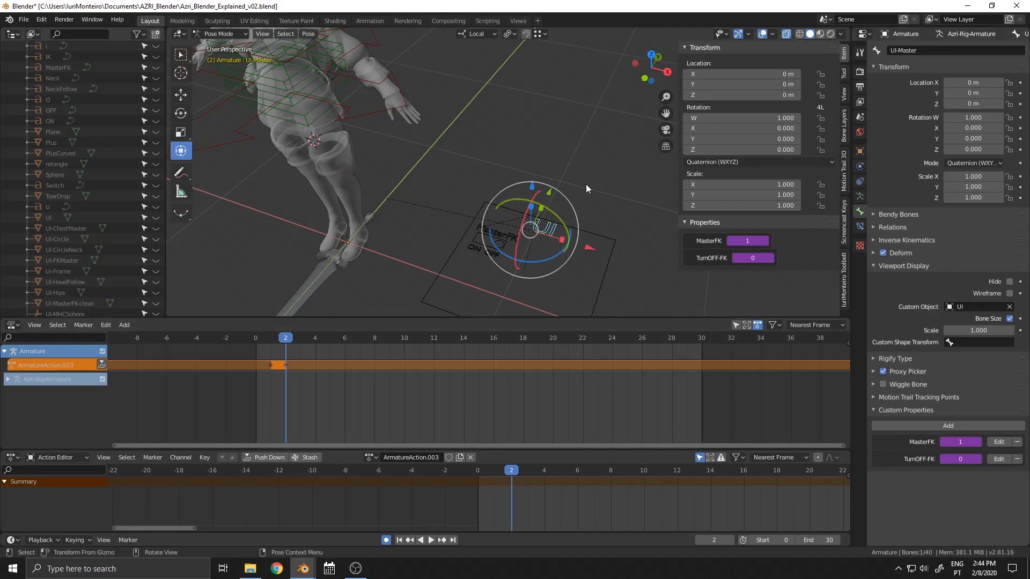
middle_click_drag(588, 178, 568, 204)
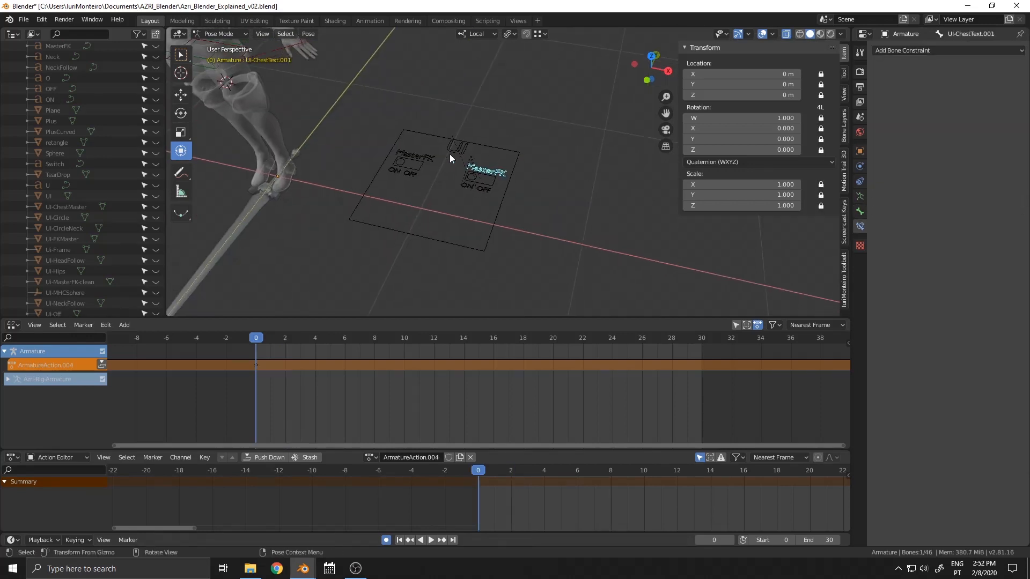
Step: Replace the custom shape of the duplicated label bone UI-ChestText.001 with UI-HeadFollow
key("KP_Decimal")
middle_click_drag(521, 246, 569, 208, "shift")
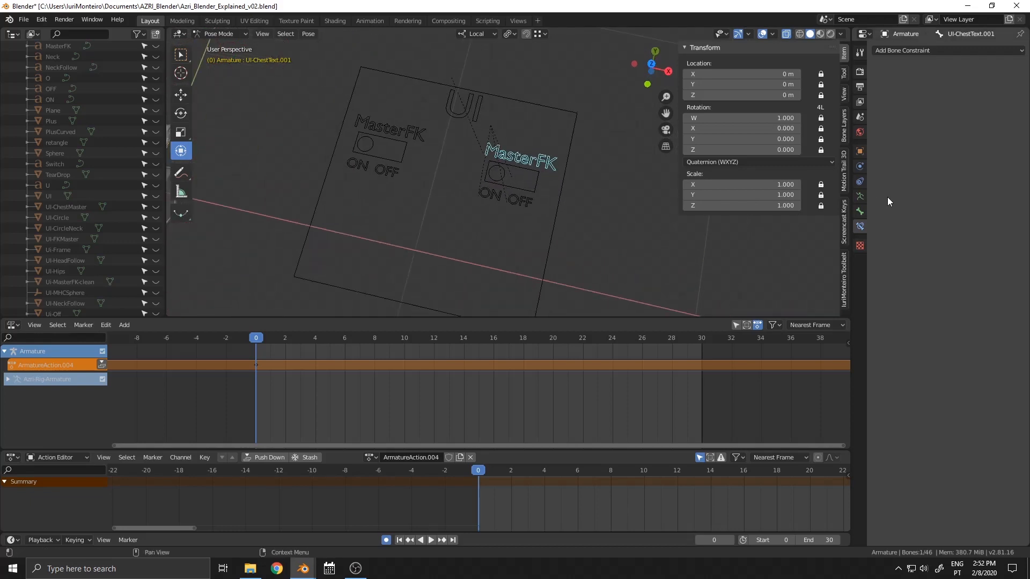
left_click(860, 212)
left_click(1010, 306)
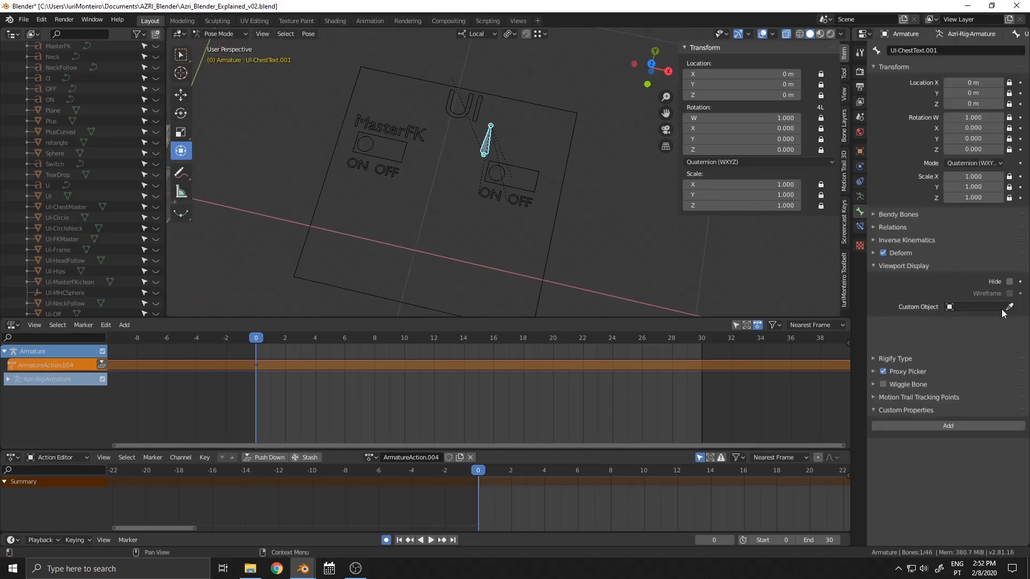
left_click(983, 307)
type("ui")
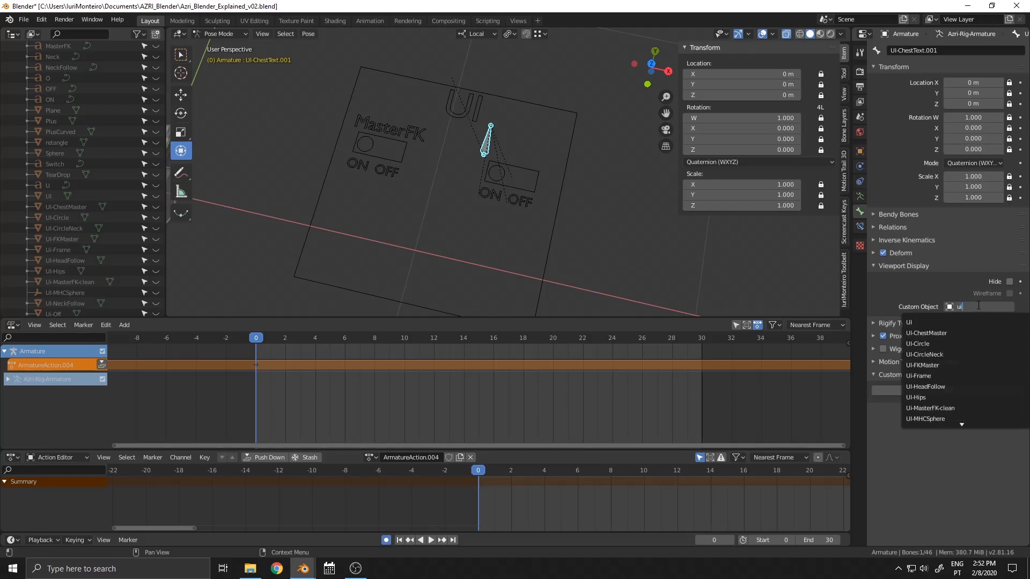
left_click(964, 386)
Step: In Edit Mode, move the UI-ChestText.001 bone about 0.047 m in the negative X direction to align the HeadFollow label over its switch
middle_click_drag(528, 172, 546, 202)
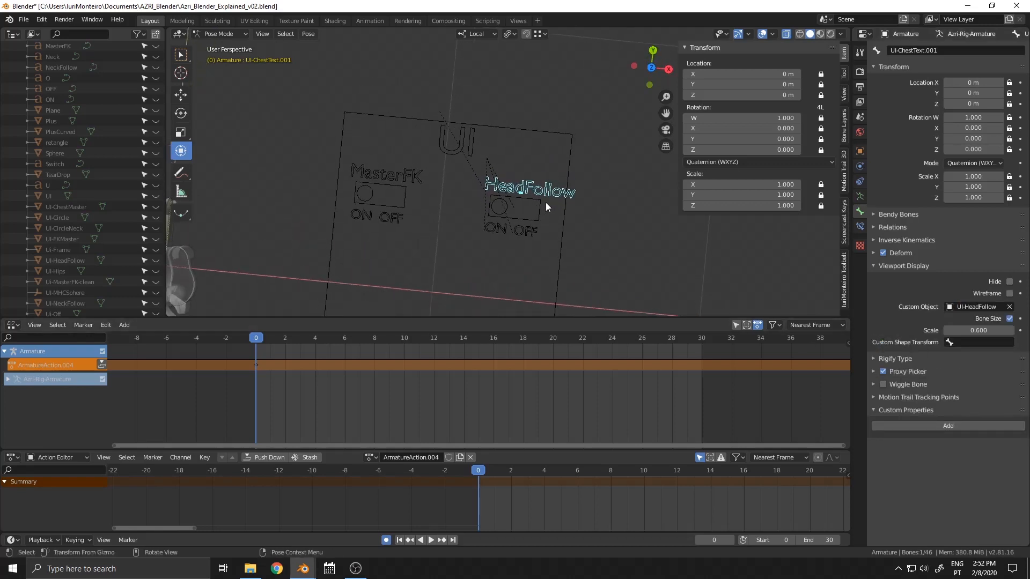
scroll(546, 208, "up", 2)
key("Tab")
left_click(600, 207)
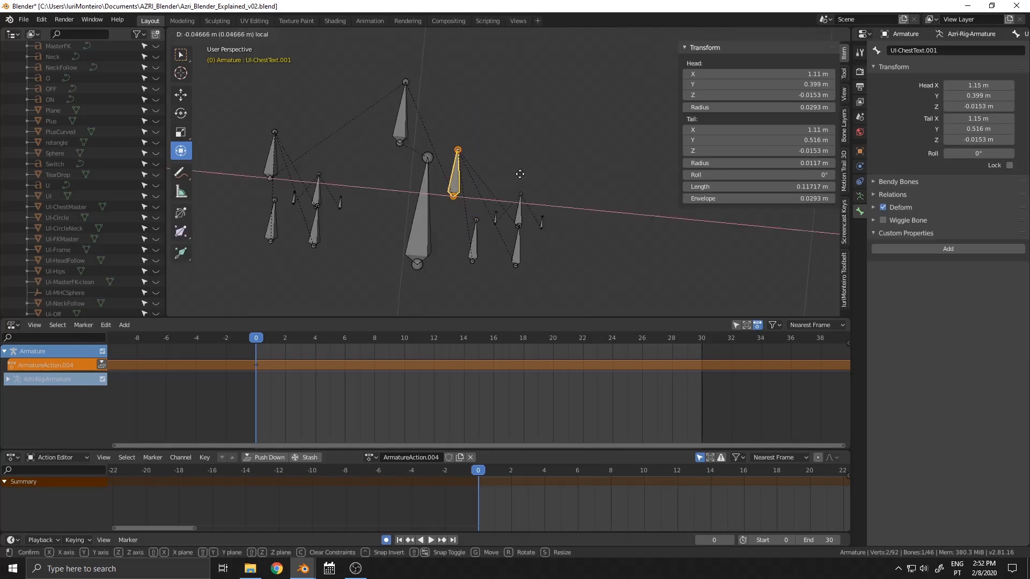
key("Tab")
left_click(510, 233)
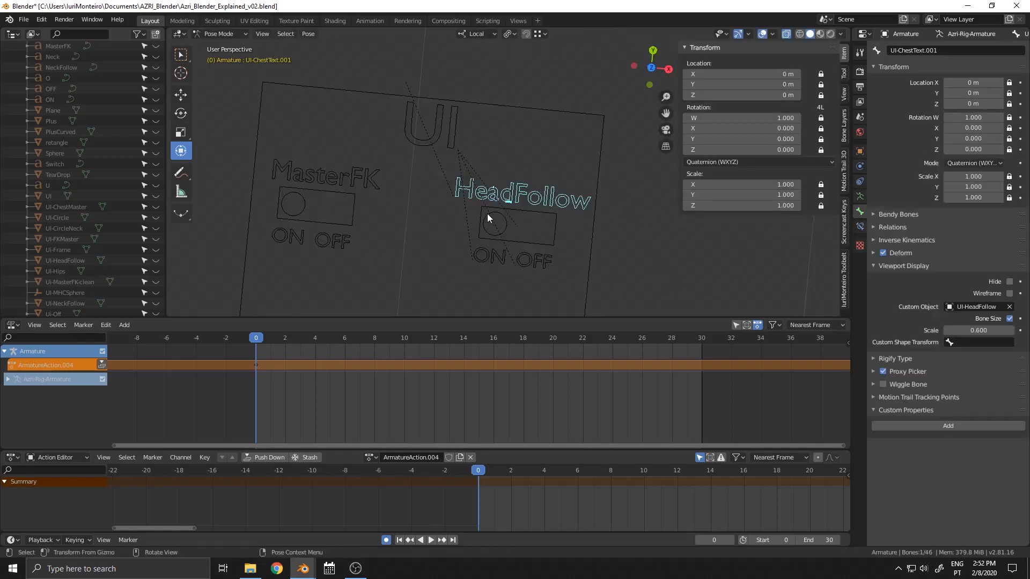
Step: Add a custom property to the UI-Master bone and name it HeadFollow
middle_click_drag(488, 213, 439, 213)
left_click(439, 213)
left_click(444, 133)
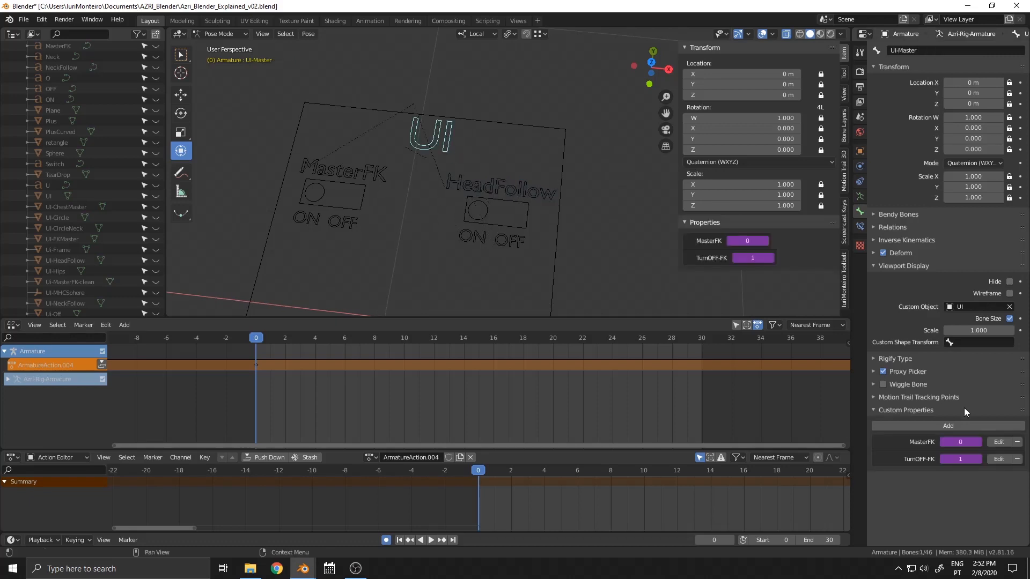
left_click(917, 426)
left_click(993, 478)
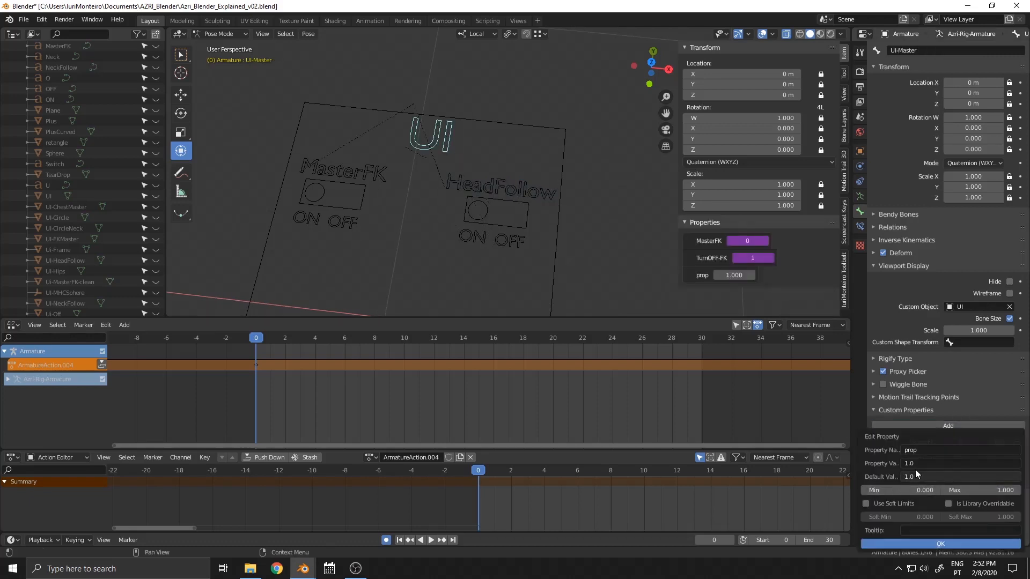
left_click(940, 456)
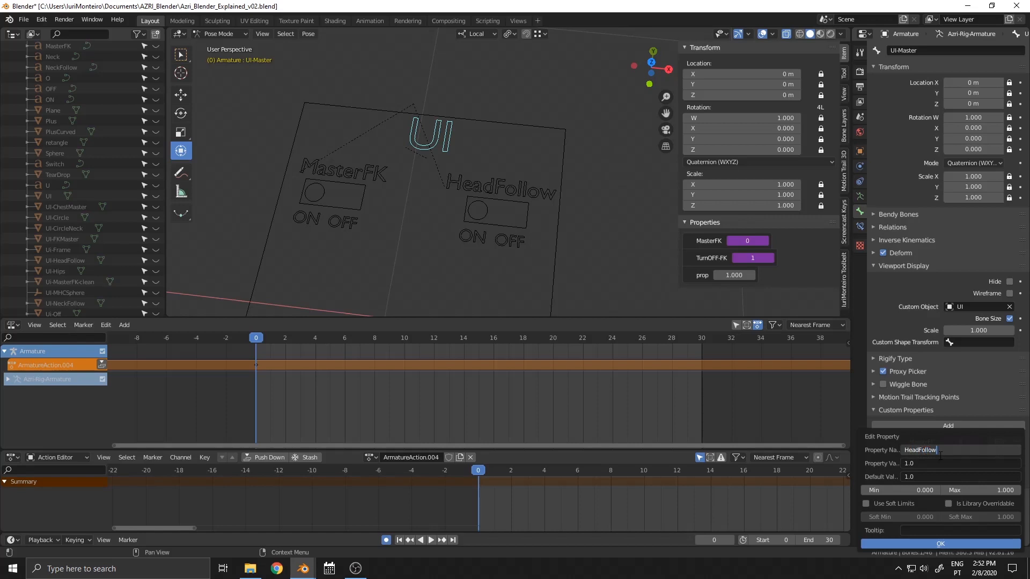
key("Return")
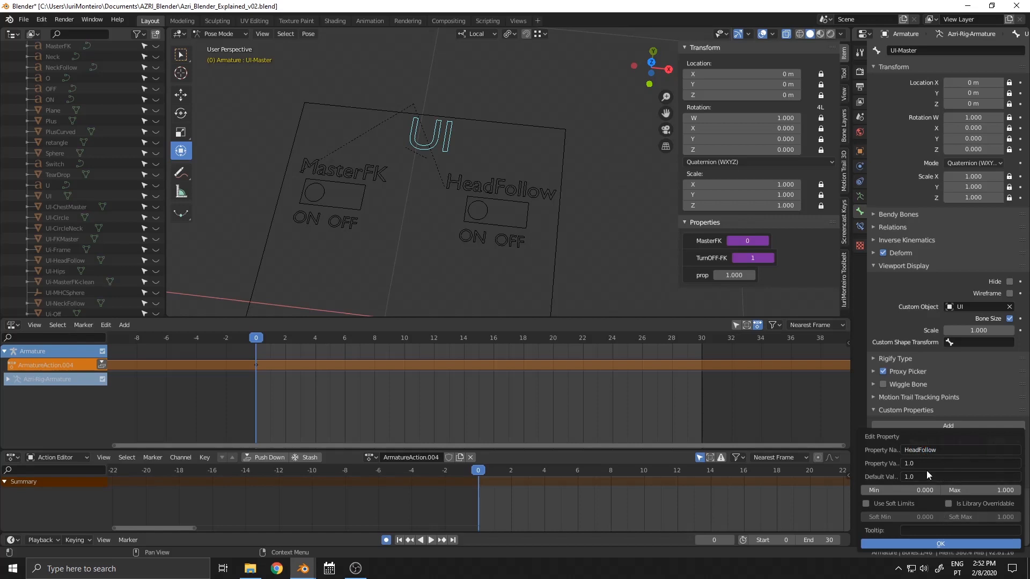
Step: Set the HeadFollow property's value to 0 and apply the property edit
left_click(926, 463)
key("BackSpace")
key("BackSpace")
key("BackSpace")
type("0")
key("Return")
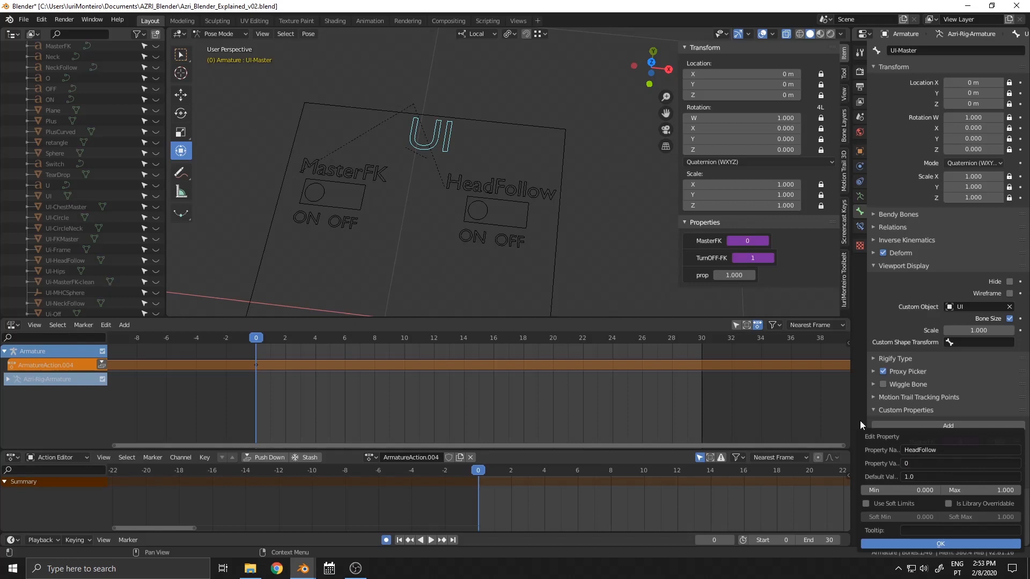
left_click(928, 544)
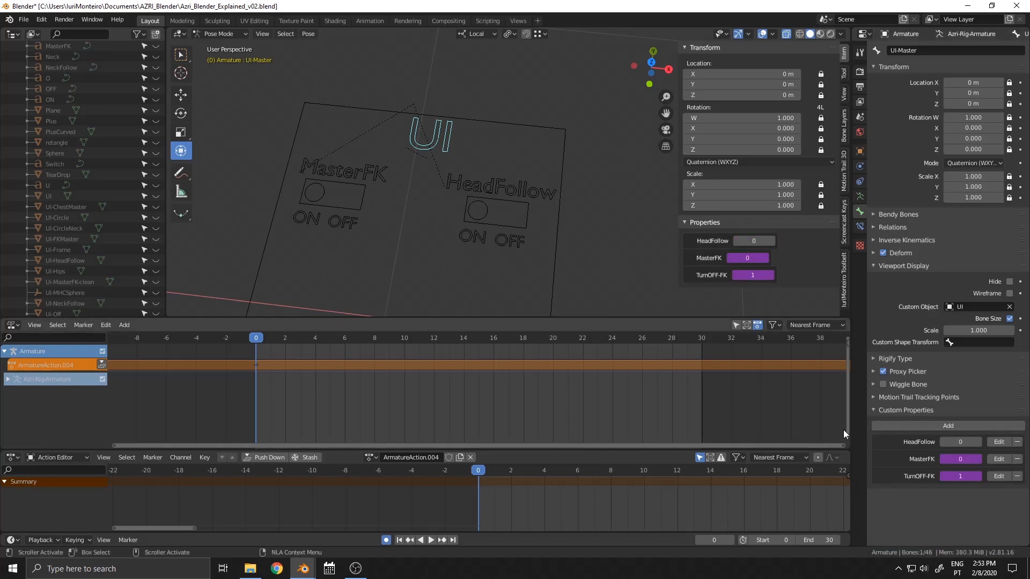
Step: Rename the duplicated switch circle bone UI-CTRL-Chest.001 to UI-CTRL-Headfollow, copy its new name and deselect it
middle_click_drag(542, 173, 546, 137, "shift")
middle_click_drag(597, 198, 600, 162, "ctrl")
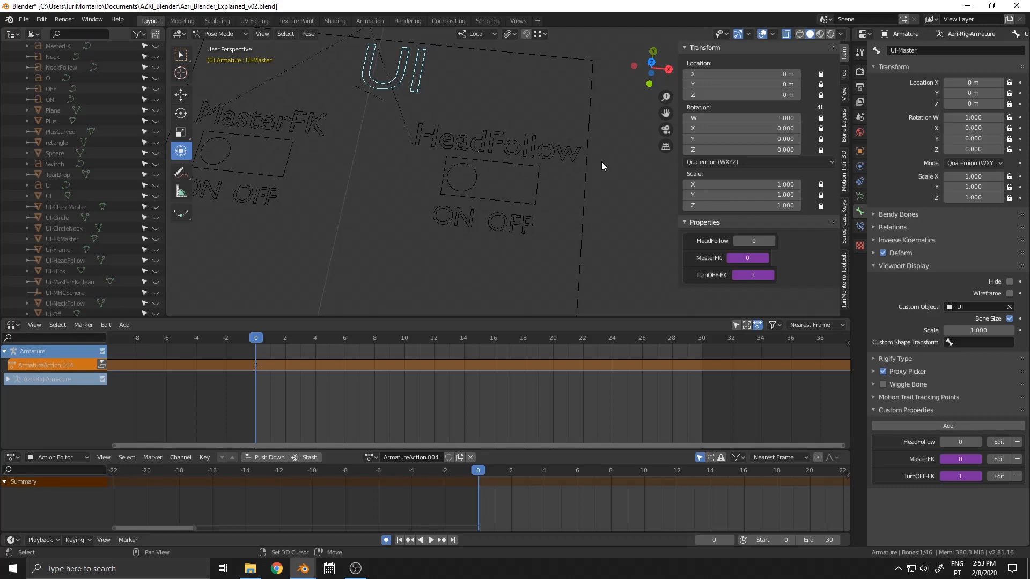
left_click(481, 176)
left_click(933, 51)
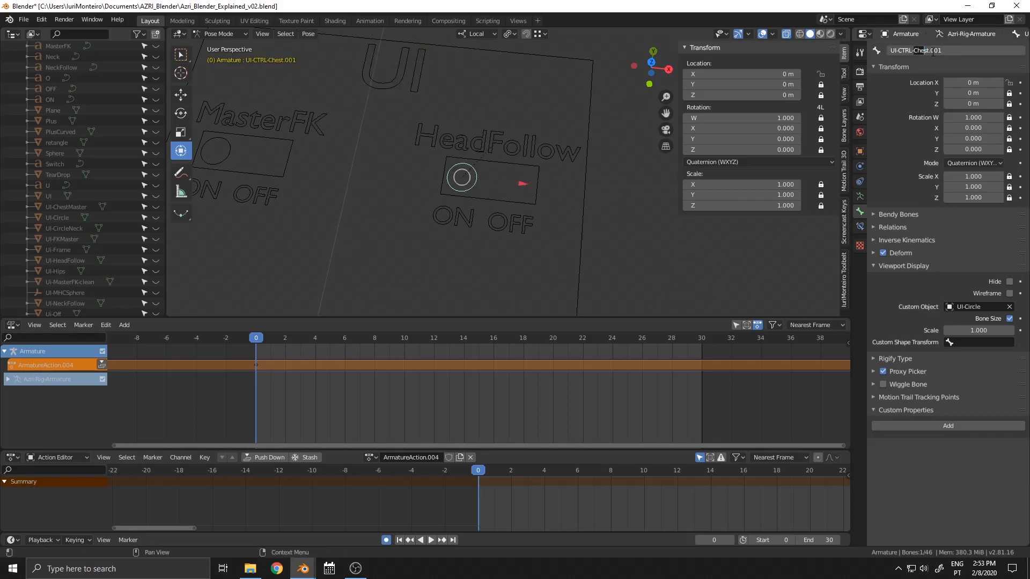
type("h")
key("Return")
left_click(940, 51)
key("ctrl+c")
left_click(614, 207)
left_click(613, 205)
middle_click_drag(409, 90, 413, 118, "shift")
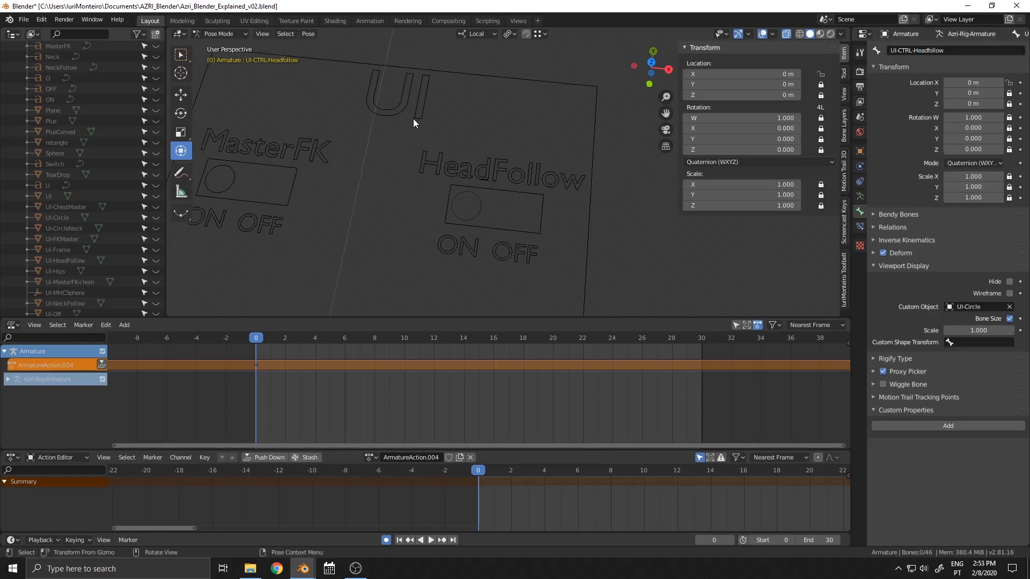
Step: Add a driver to UI-Master's HeadFollow property with the scripted expression var * 9
left_click(429, 119)
right_click(959, 443)
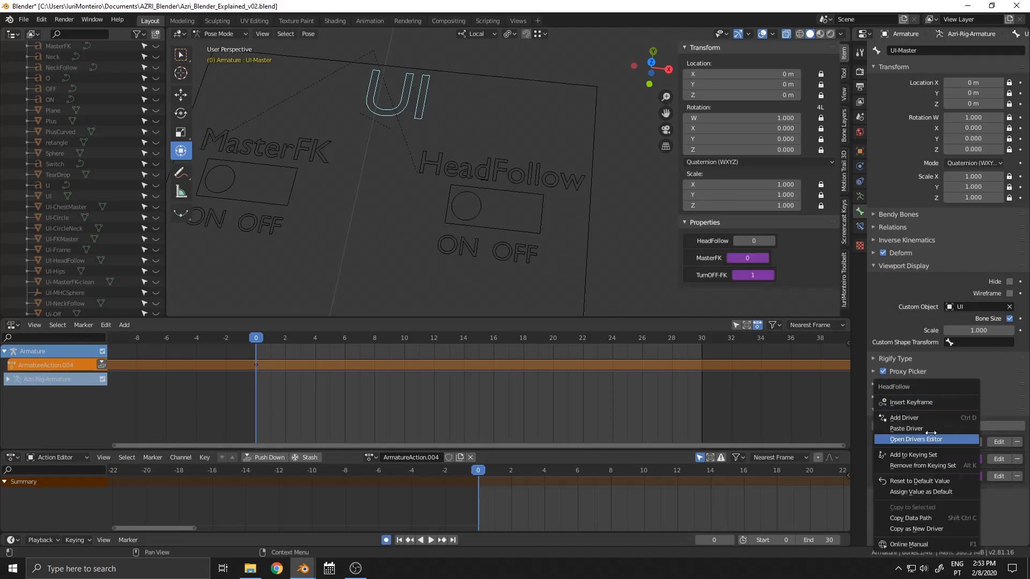
left_click(907, 421)
left_click(886, 379)
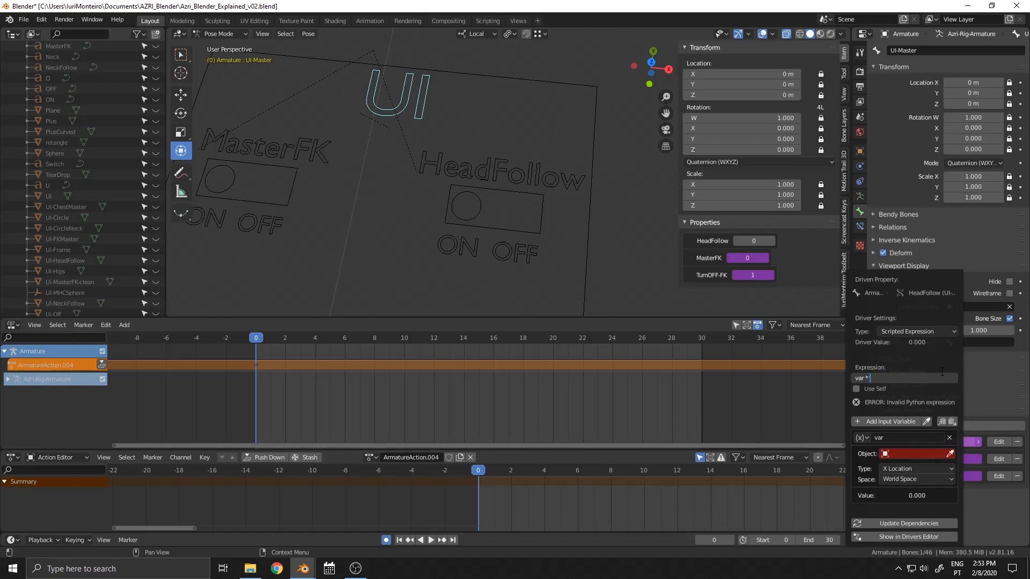
key("Return")
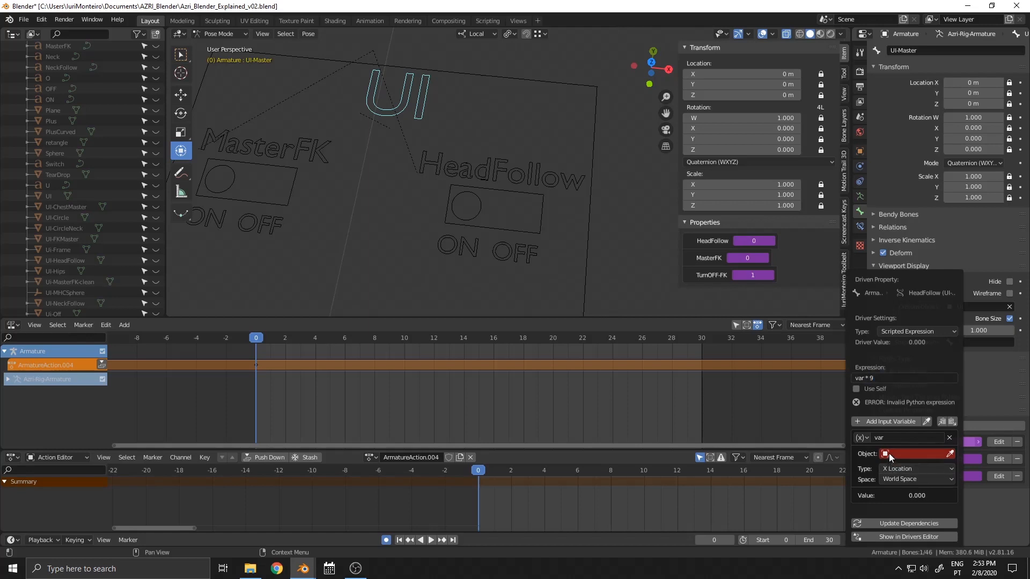
Step: Point the driver variable at Armature's UI-CTRL-Headfollow bone, using X Location in Local Space, and update dependencies
left_click(890, 453)
left_click(900, 365)
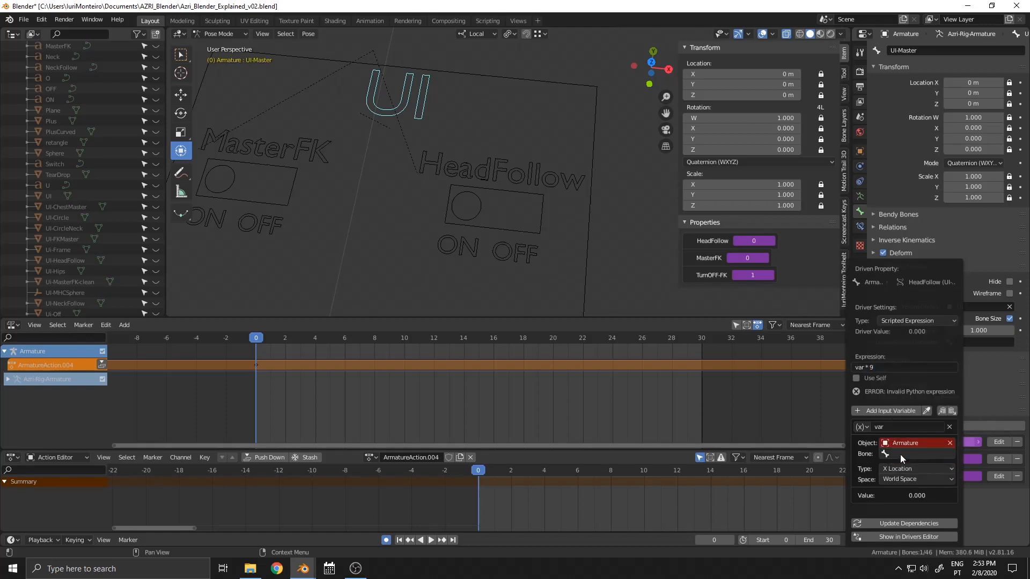
left_click(900, 455)
key("ctrl+v")
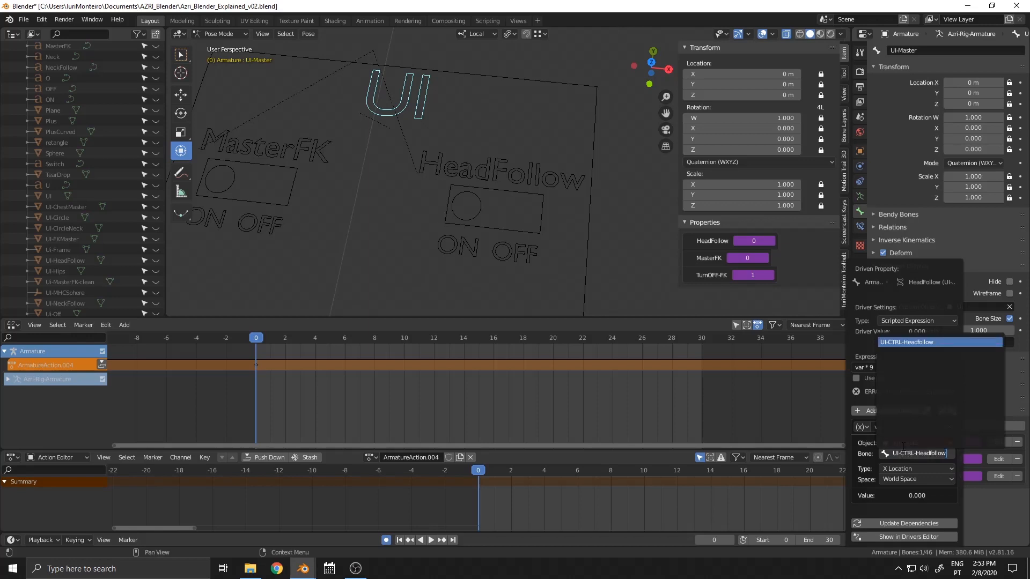
key("Return")
left_click(897, 480)
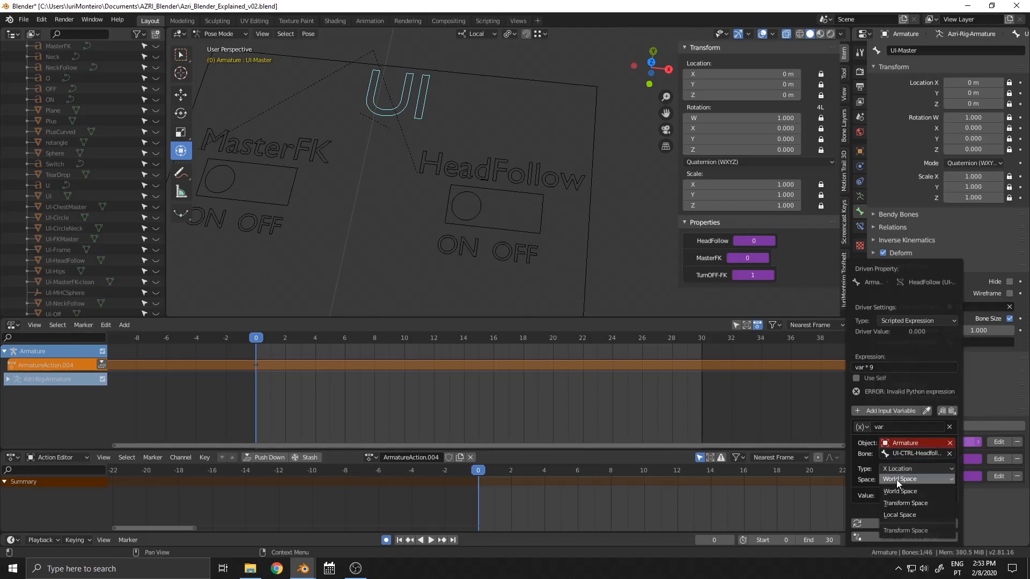
left_click(899, 516)
left_click(900, 522)
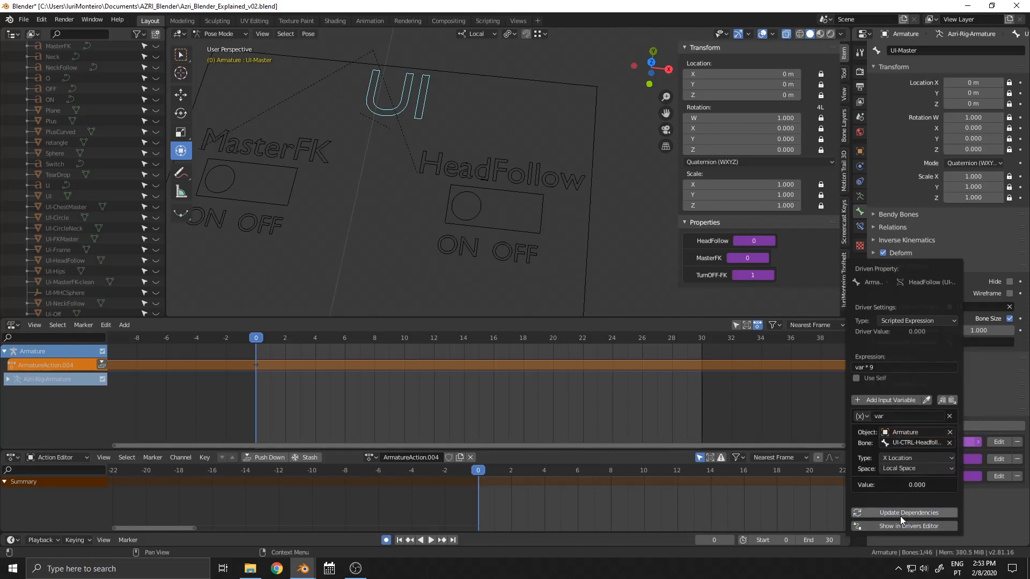
Step: Slide the UI-CTRL-Headfollow circle about 0.18 m along X and check the driven HeadFollow property on UI-Master
left_click(476, 205)
left_click_drag(524, 218, 590, 230)
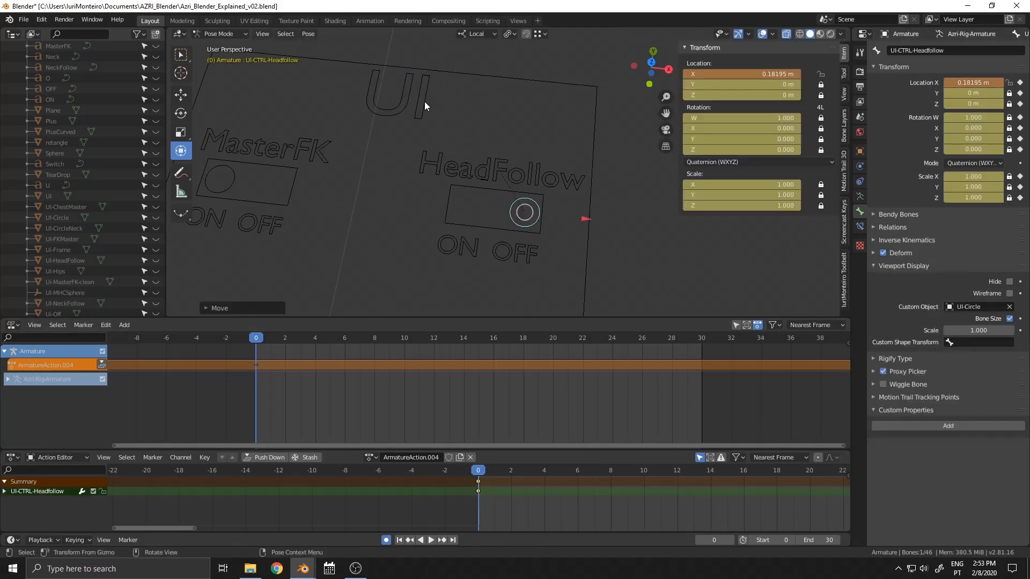
left_click(424, 101)
scroll(359, 188, "down", 4)
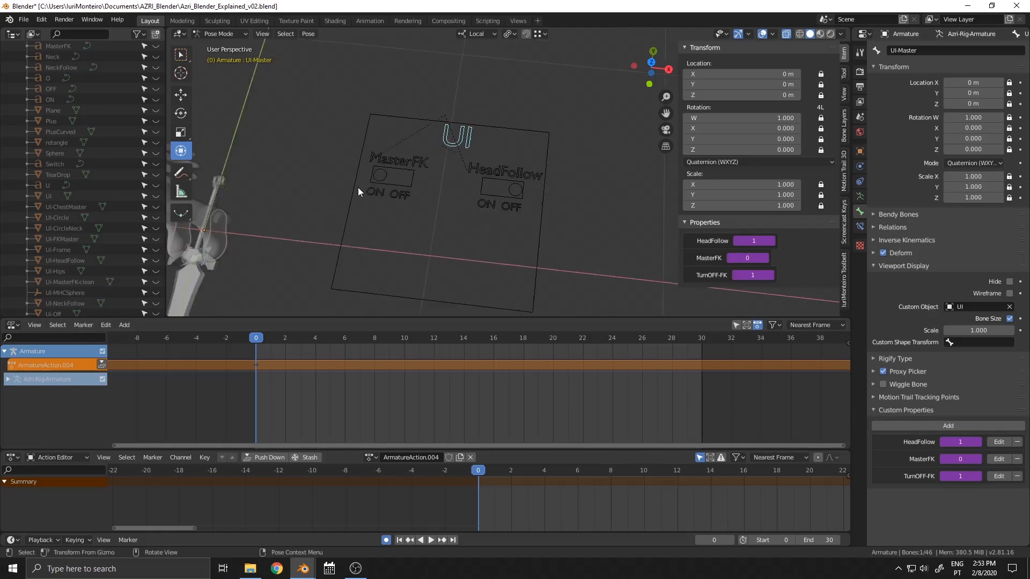
scroll(460, 159, "down", 3)
Step: Slide the UI-CTRL-Headfollow circle back to ON, reselect UI-Master and open the options of its HeadFollow property
left_click(542, 173)
key("i")
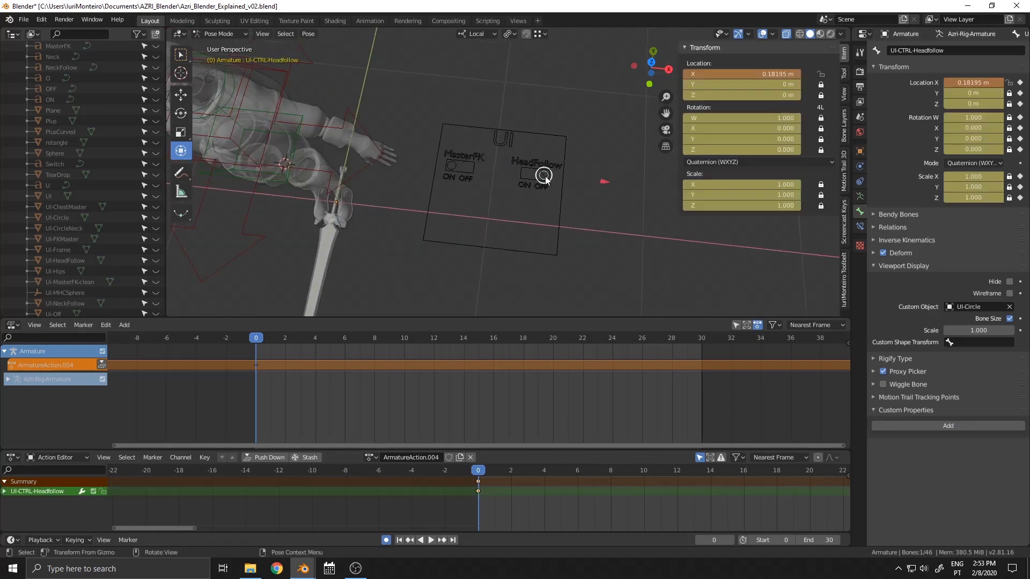
left_click_drag(600, 181, 545, 178)
middle_click_drag(545, 178, 600, 176)
left_click(532, 185)
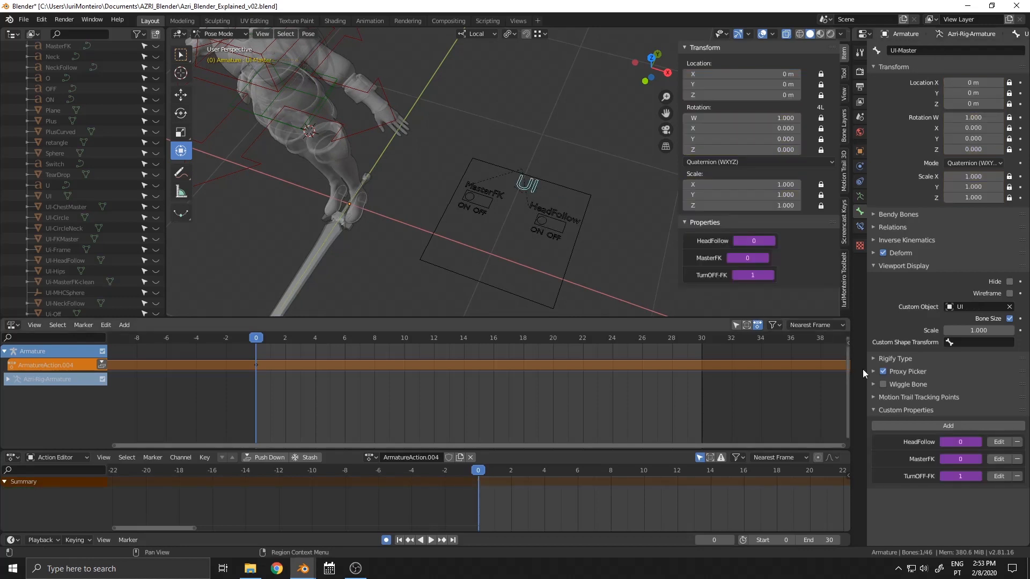
right_click(961, 446)
right_click(961, 446)
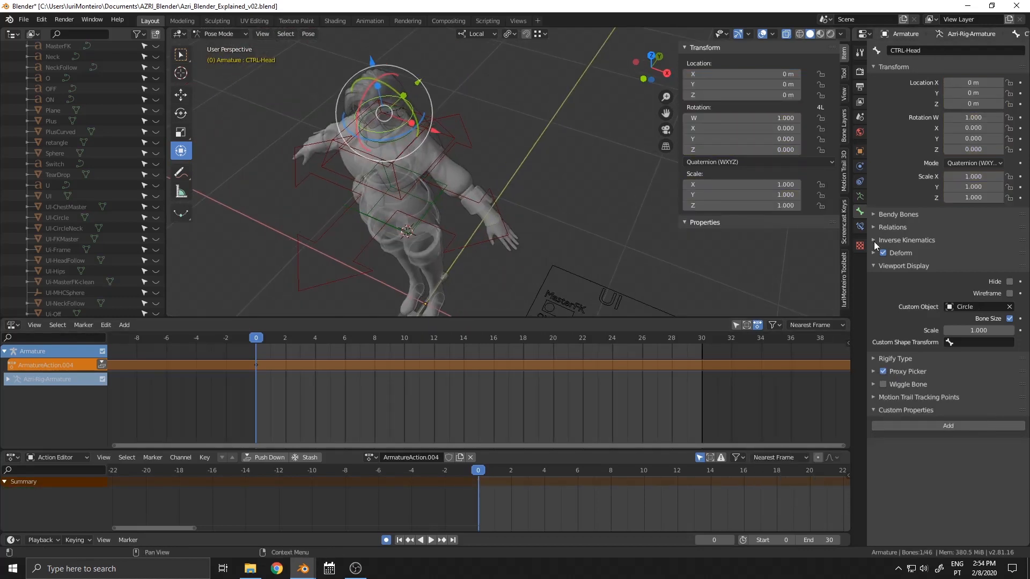
Step: Add a driver to the visibility of CTRL-Head's Copy Rotation constraint and make its variable a Single Property
left_click(860, 227)
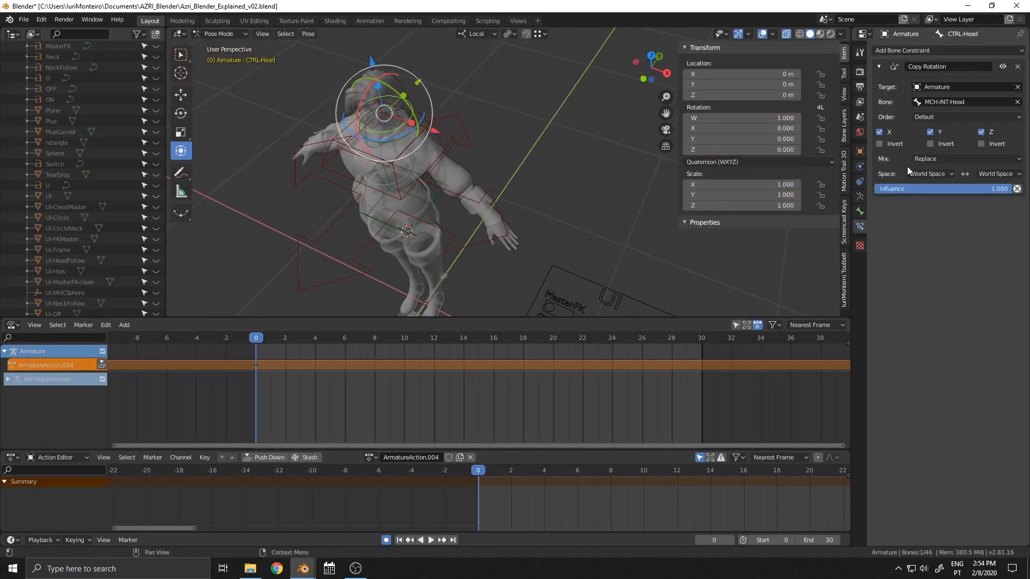
right_click(1002, 69)
left_click(964, 68)
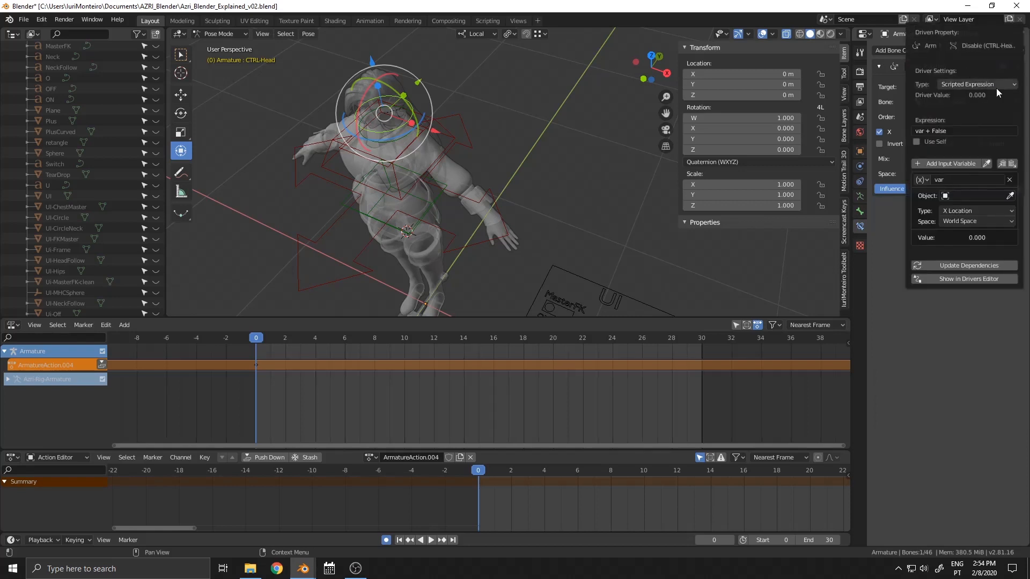
left_click(921, 190)
left_click(943, 205)
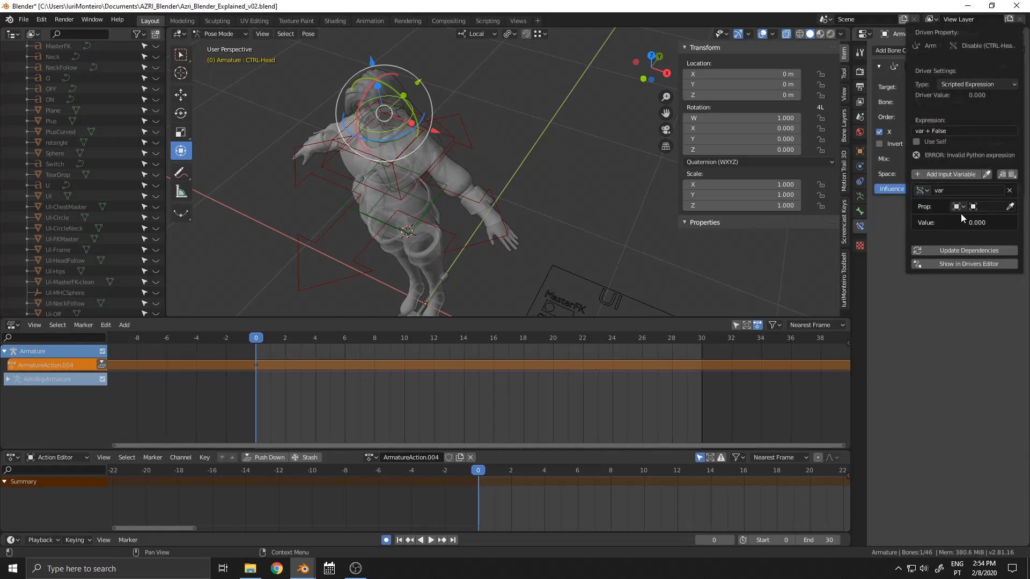
Step: Set the driver variable's target object to Armature and paste UI-CTRL-Headfollow as its path
left_click(983, 210)
left_click(985, 243)
left_click(985, 221)
key("ctrl+v")
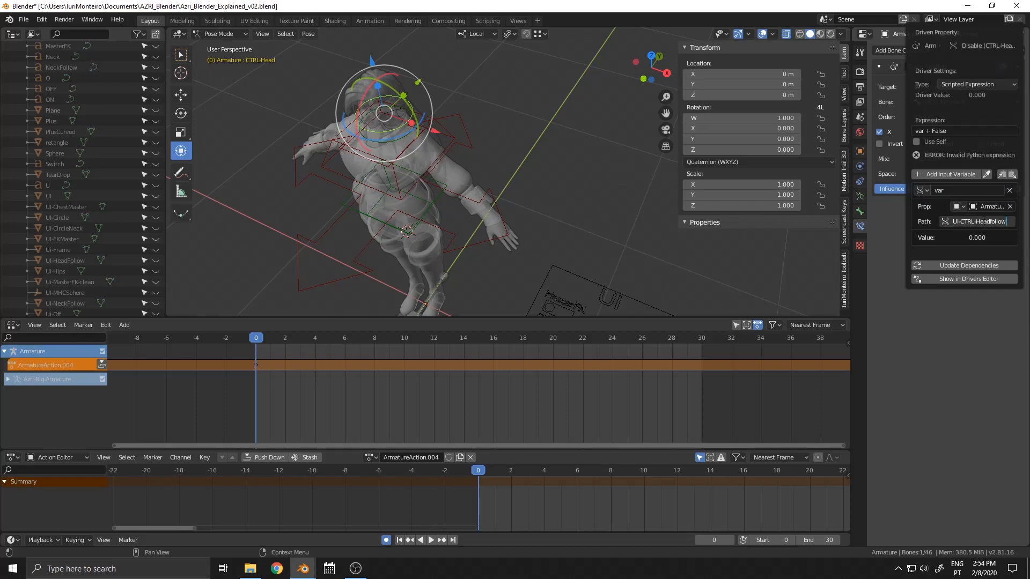
key("Return")
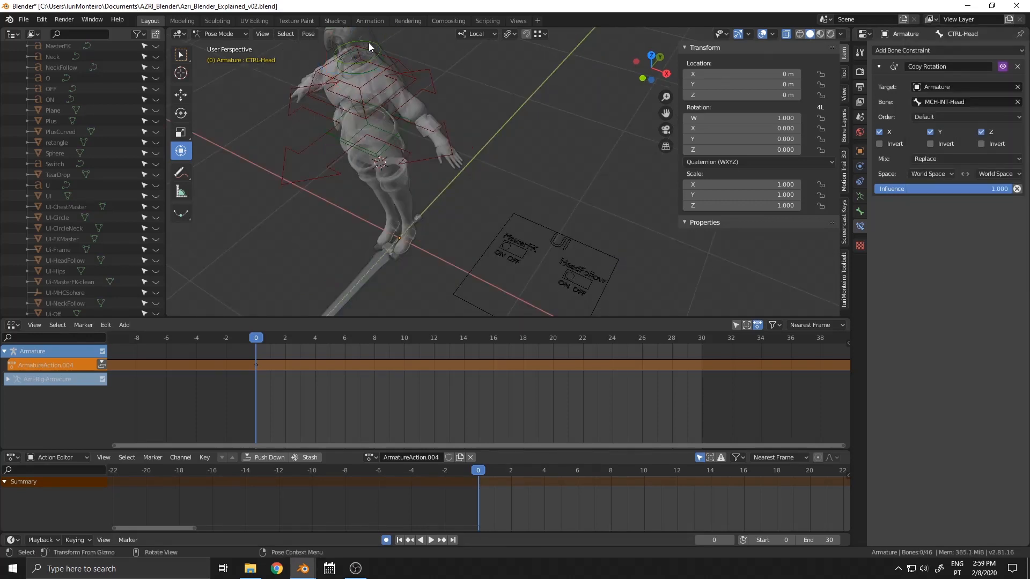
Step: Slide the UI-CTRL-Headfollow circle to about 0.51 m in X and check CTRL-Head's Copy Rotation constraint
left_click(368, 44)
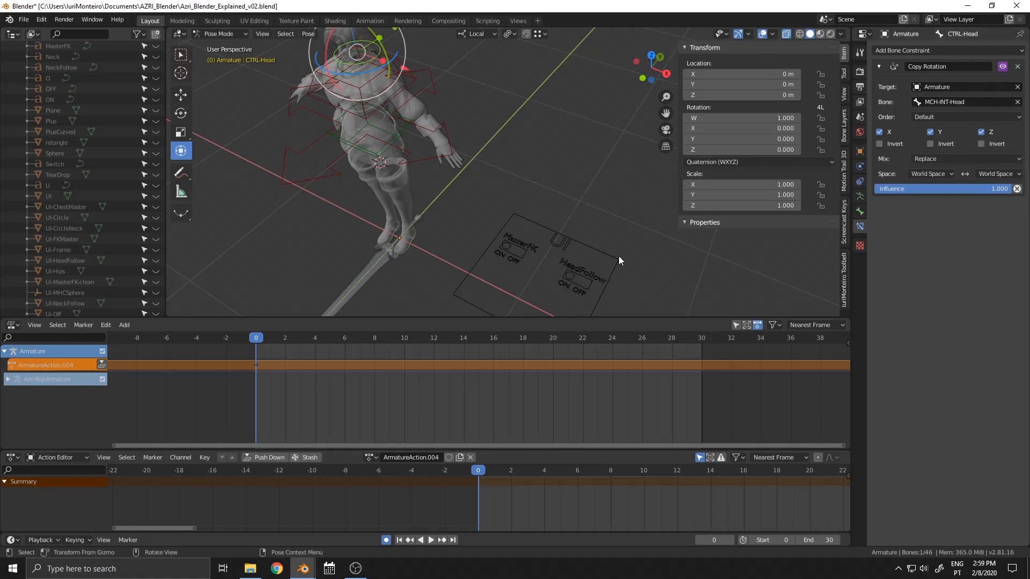
left_click(574, 279)
left_click_drag(622, 302, 714, 86)
left_click(592, 88)
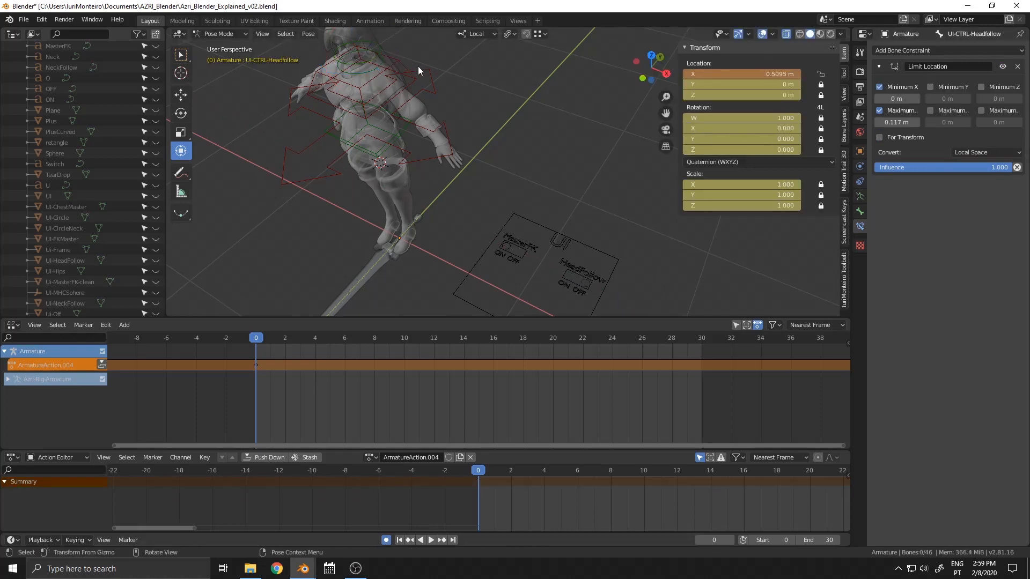
left_click(378, 49)
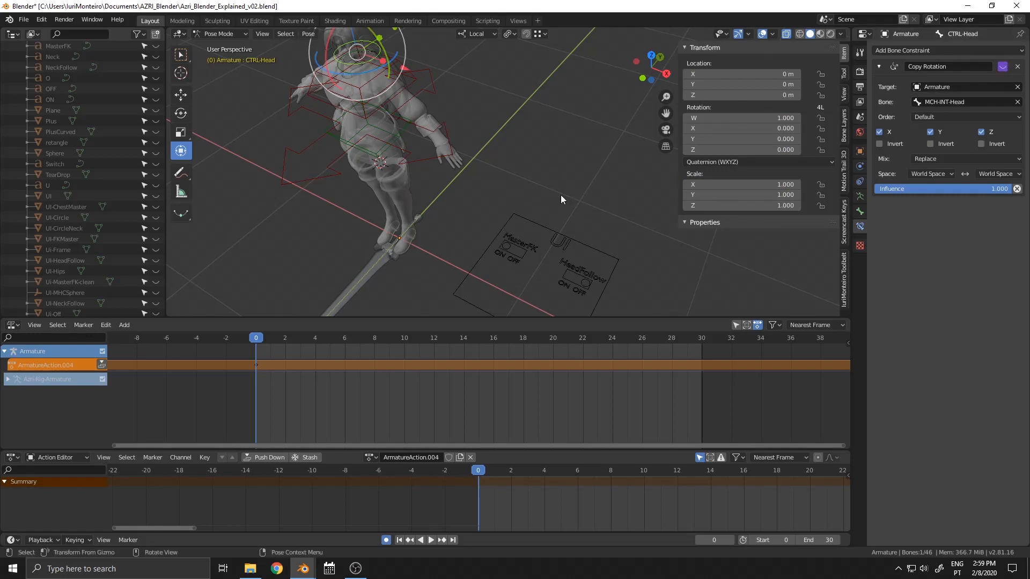
middle_click_drag(566, 186, 556, 156, "shift")
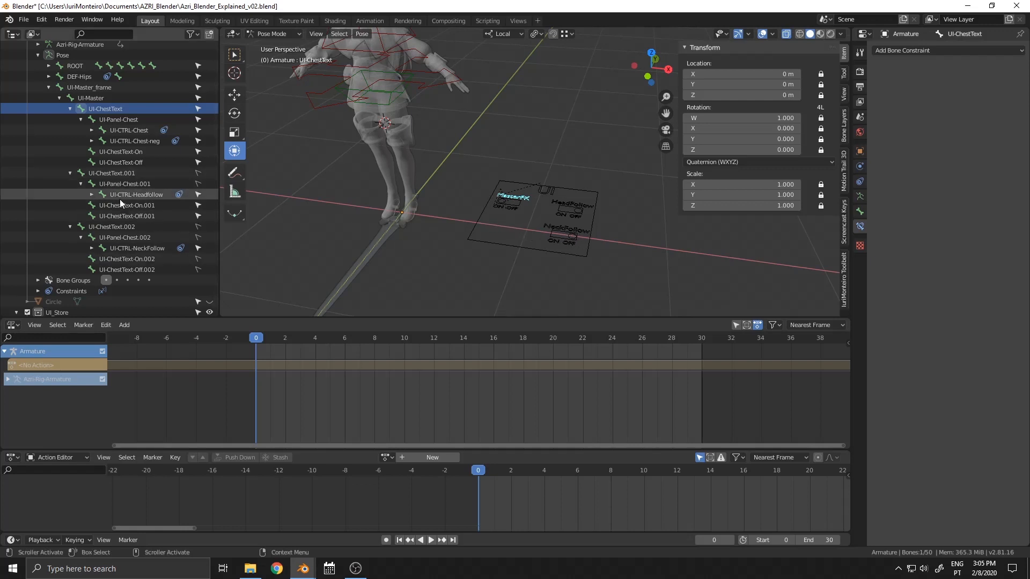
Step: Inspect the MasterFK, HeadFollow and NeckFollow switch controls on the UI panel and their bone hierarchy
scroll(120, 199, "up", 2)
scroll(121, 200, "down", 2)
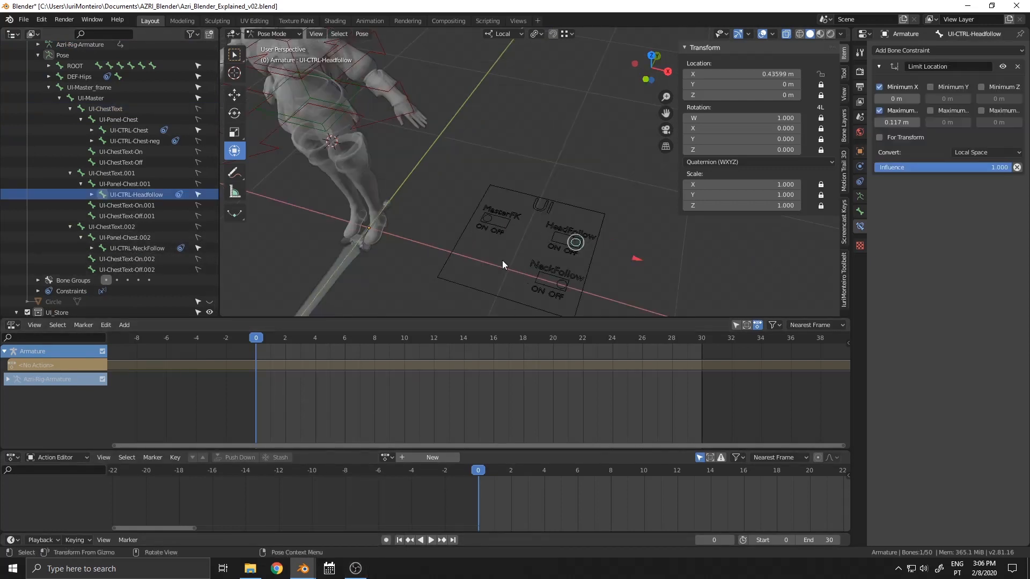
left_click(502, 259)
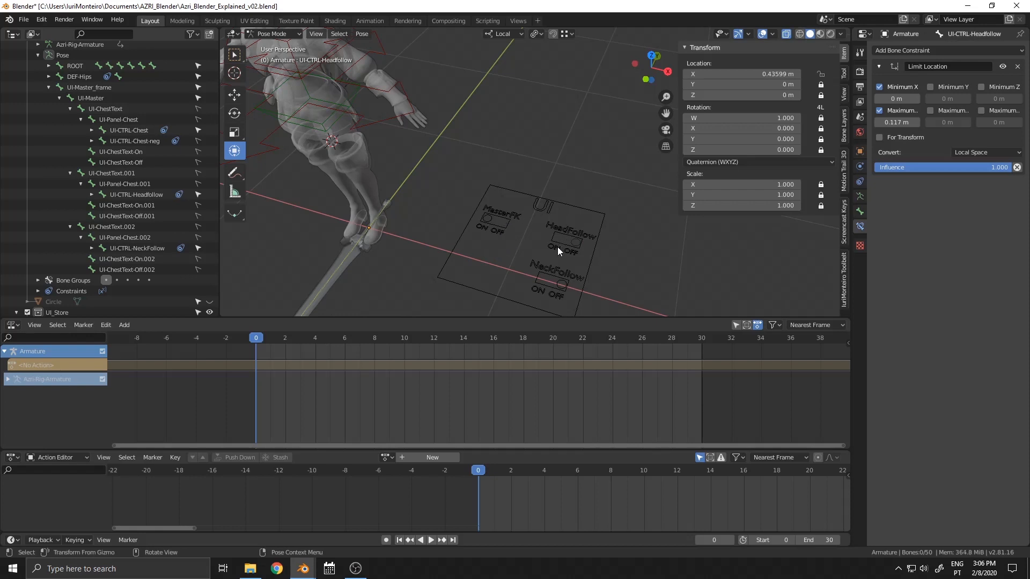
left_click(560, 284)
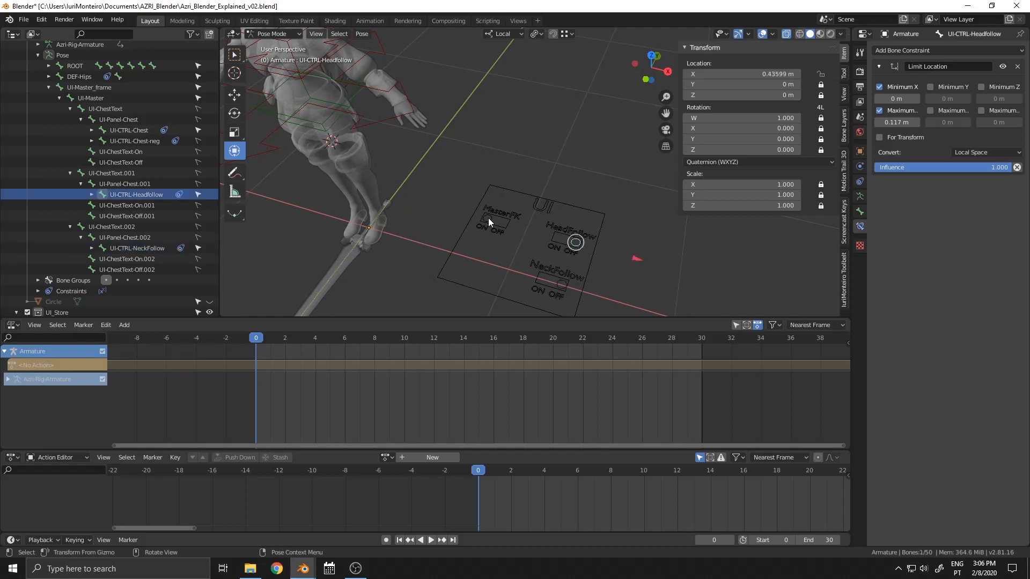
left_click(487, 218)
left_click(576, 238)
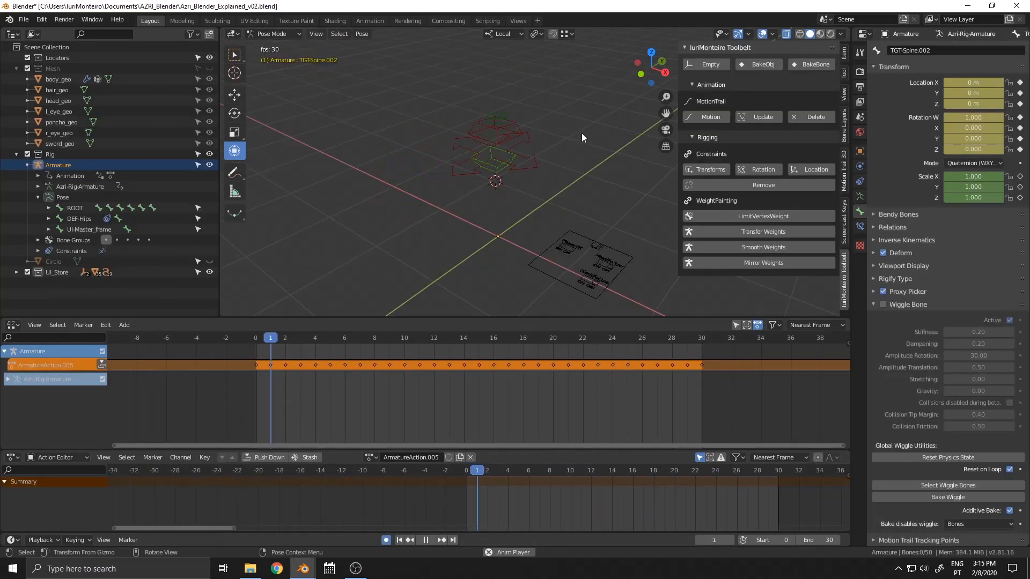
middle_click_drag(582, 133, 553, 108, "shift")
scroll(555, 101, "up", 1)
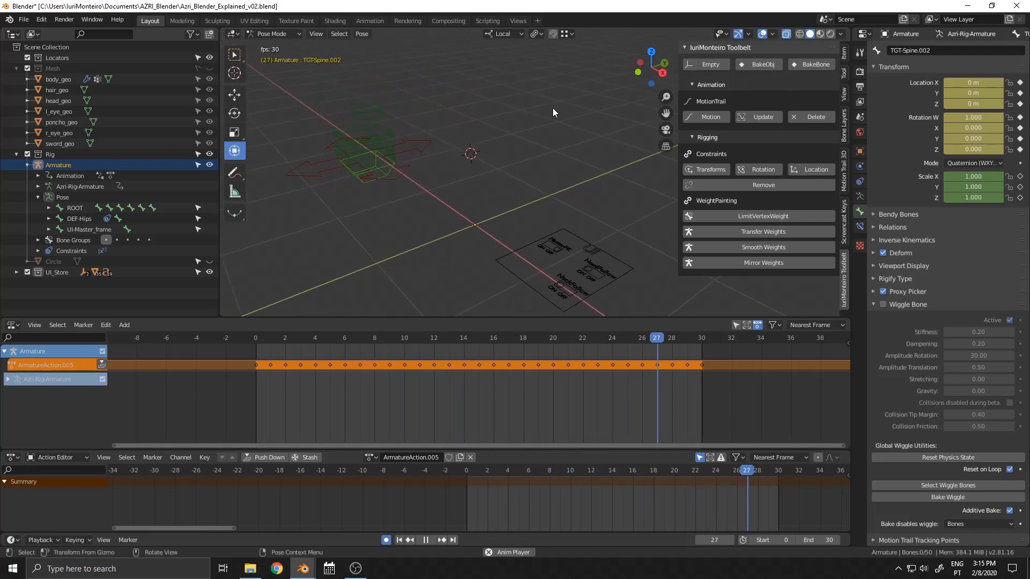
Step: Stop the playback and scrub the opening frames to frame 6 to examine how CRTL-CoM moves the rig
key("space")
left_click_drag(469, 505, 565, 478)
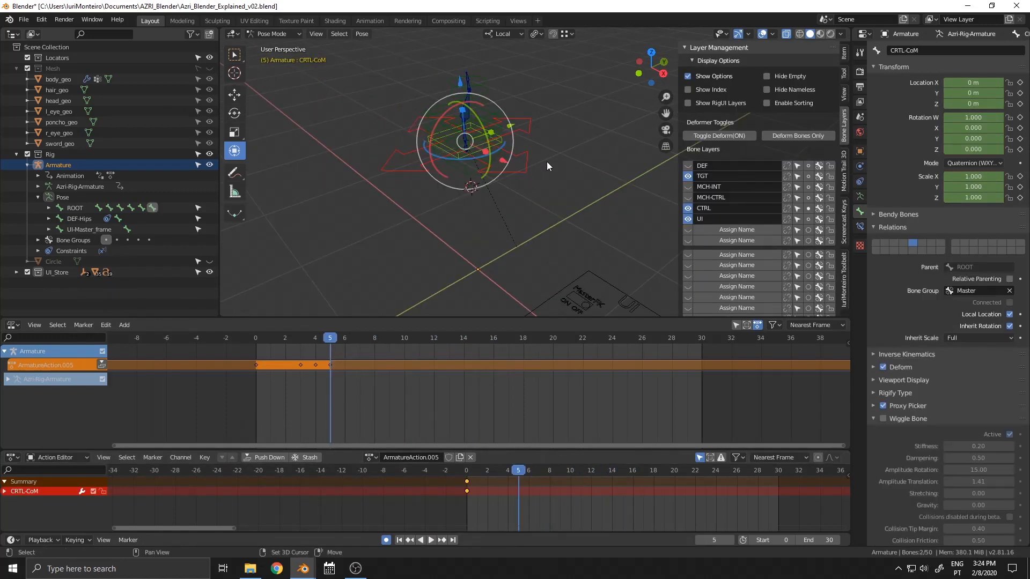
middle_click_drag(546, 162, 549, 192, "shift")
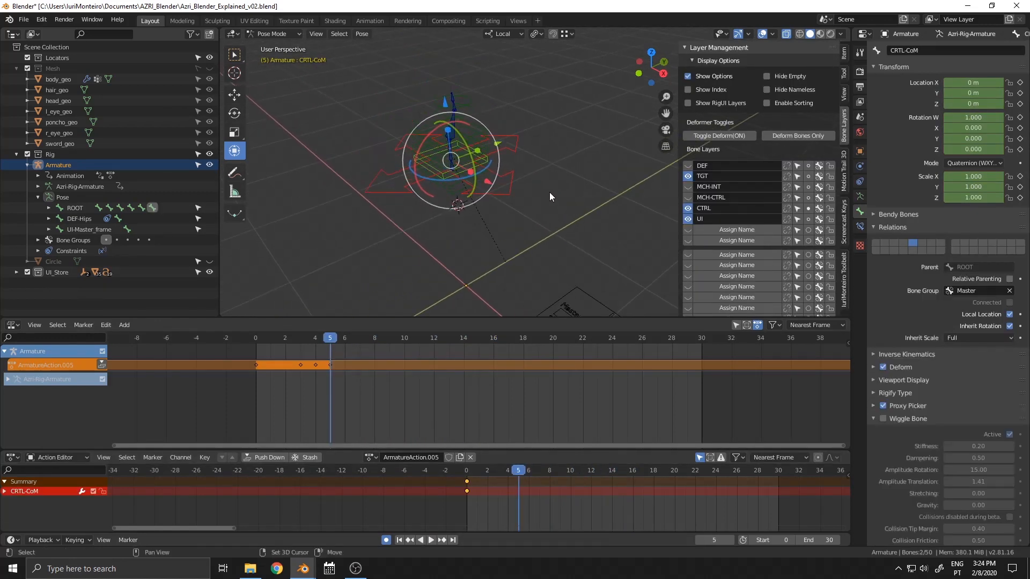
middle_click_drag(577, 233, 544, 188, "shift")
left_click_drag(471, 473, 529, 487)
scroll(461, 161, "up", 4)
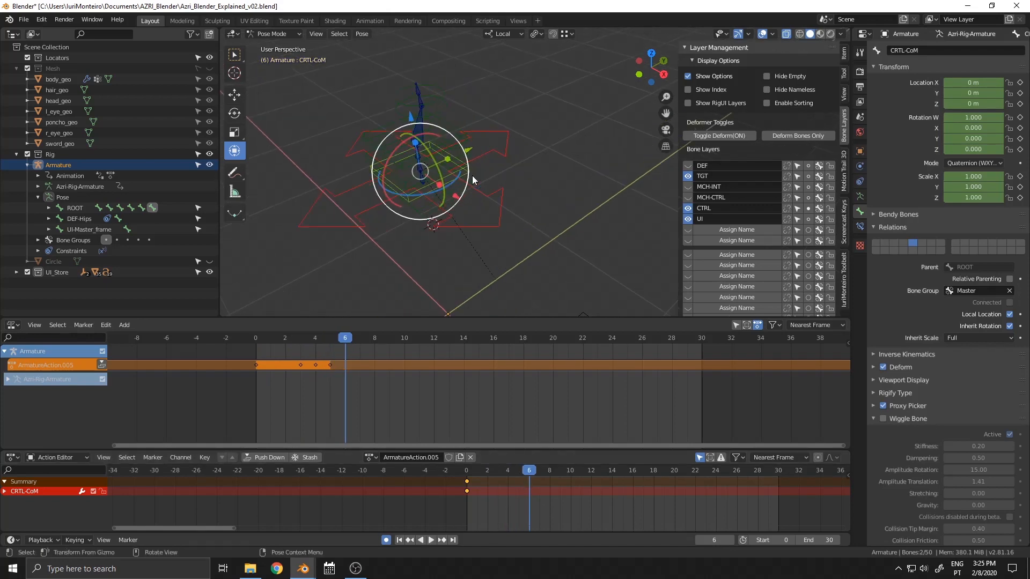
Step: Switch the armature to Edit Mode and select the CTRL.Spine.01 bone at the hips to examine its placement
key("ctrl+Tab")
left_click(540, 192)
scroll(537, 188, "up", 6)
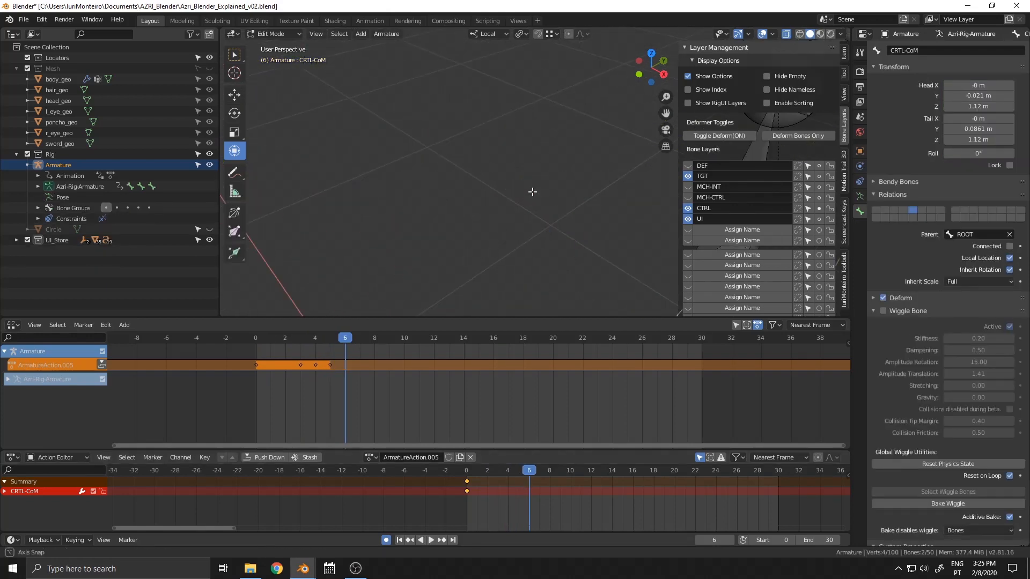
scroll(434, 159, "down", 8)
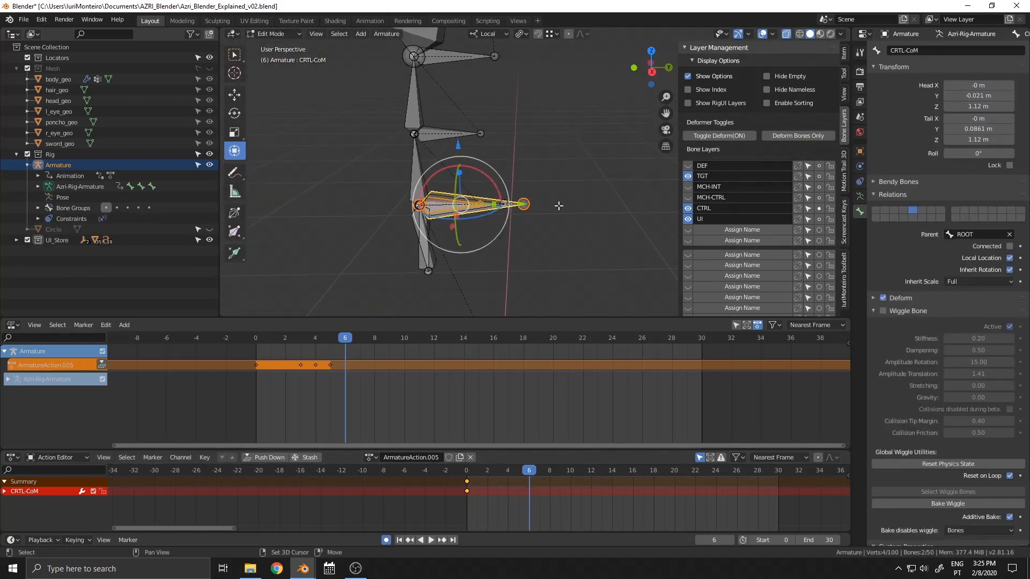
left_click(574, 174)
left_click(520, 141)
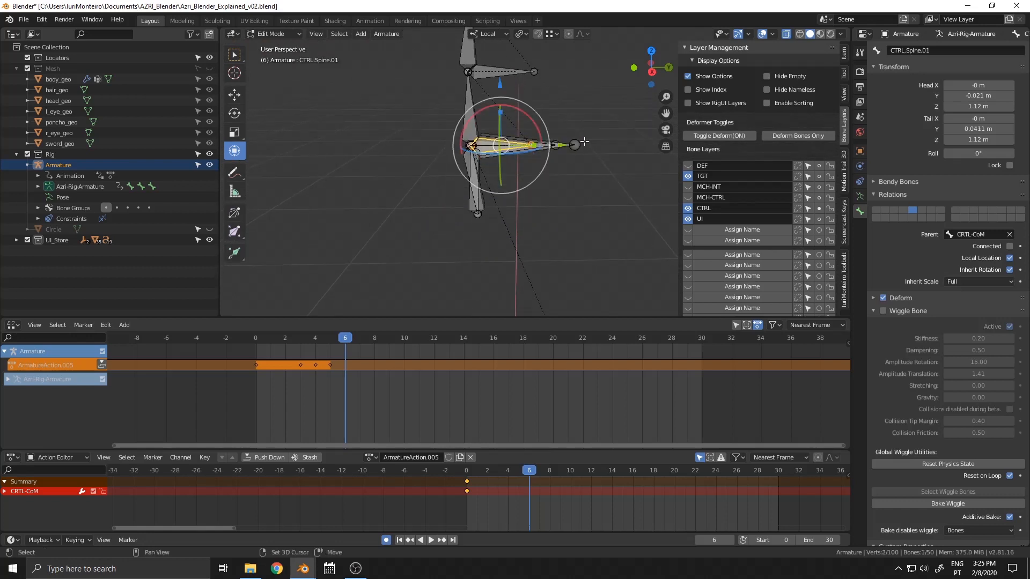
scroll(579, 155, "up", 2)
scroll(577, 163, "up", 2)
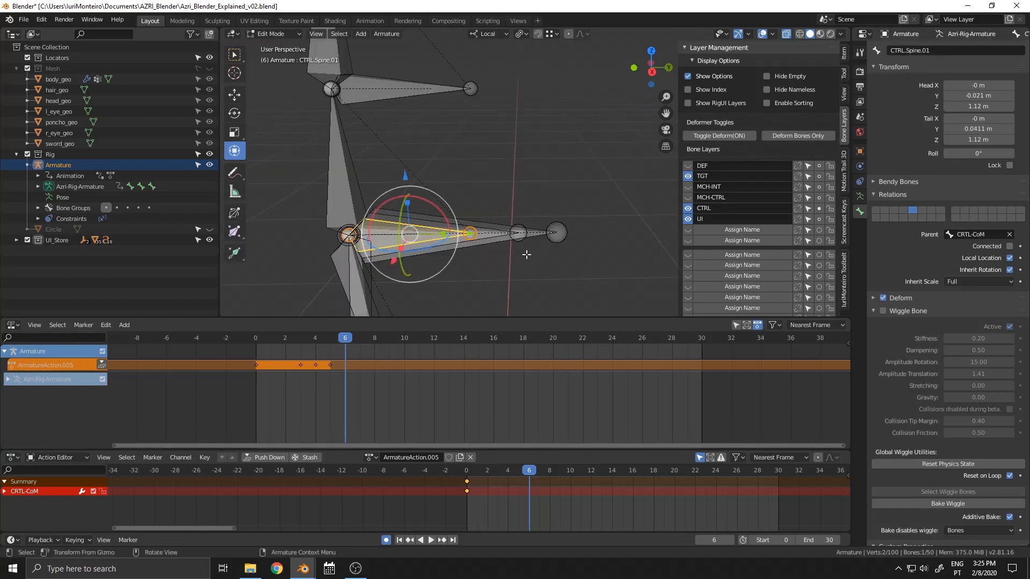
Step: Select the overlapping CRTL-CoM and CRTL-FK-MASTER bones in turn to compare their lengths and parents
left_click(537, 235)
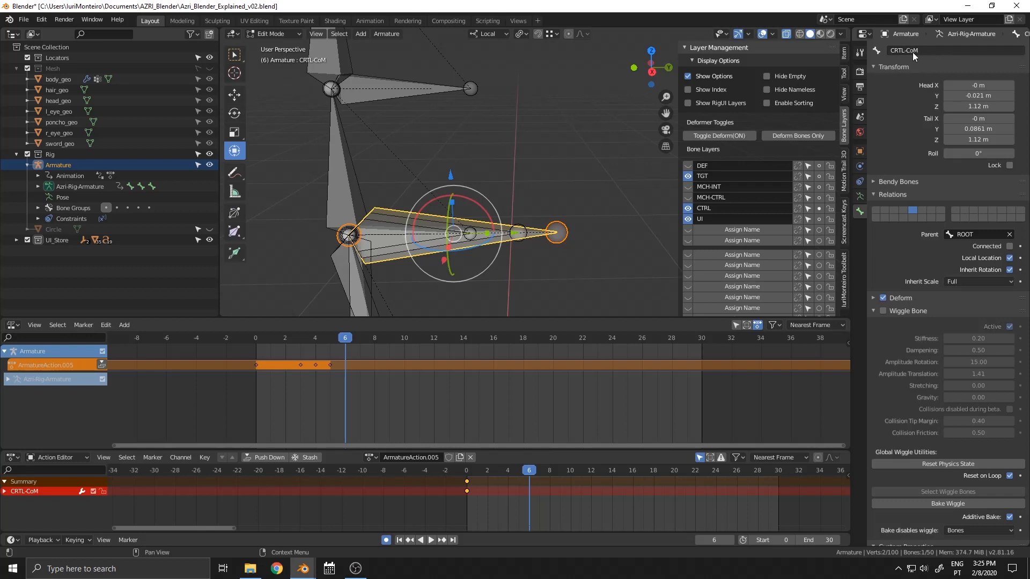
middle_click_drag(526, 286, 550, 236, "shift")
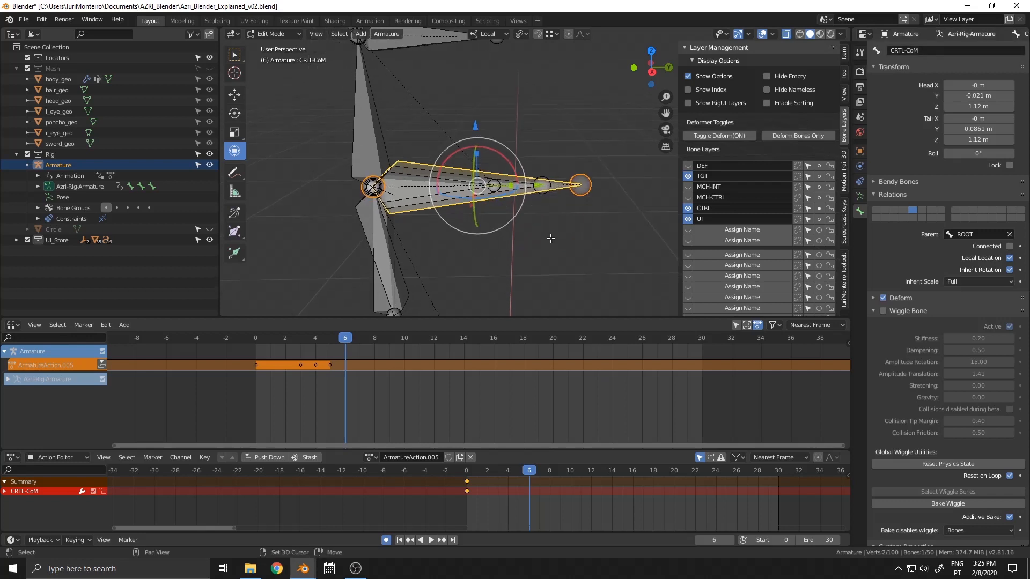
scroll(558, 233, "down", 4)
left_click(569, 227)
scroll(570, 225, "up", 3)
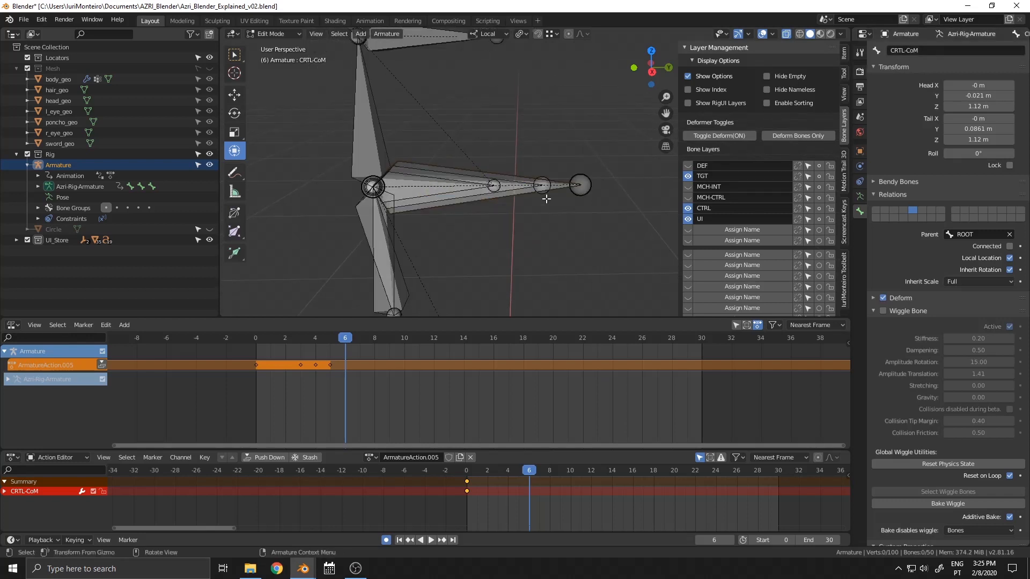
left_click(519, 187)
scroll(470, 255, "down", 3)
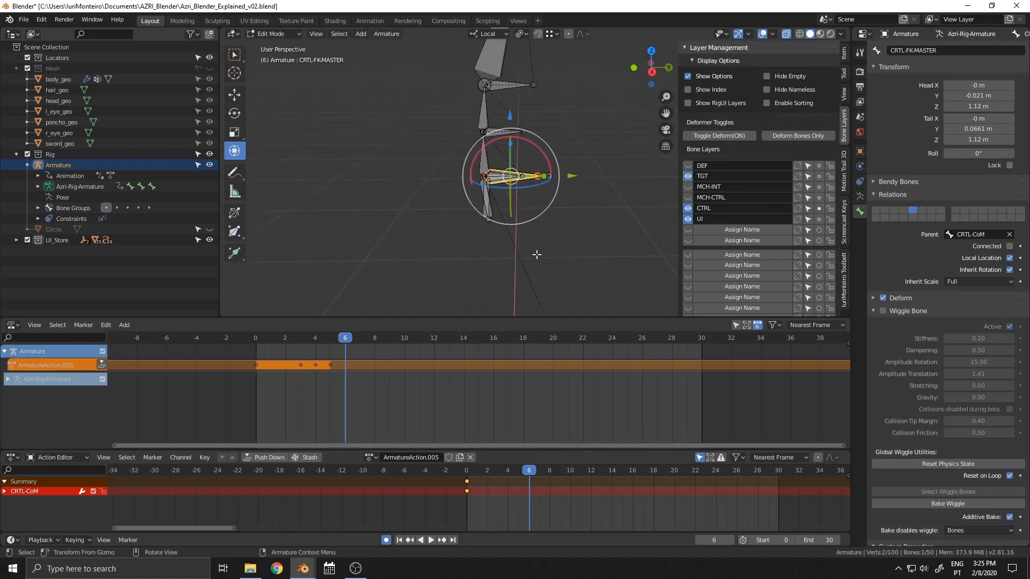
left_click(537, 254)
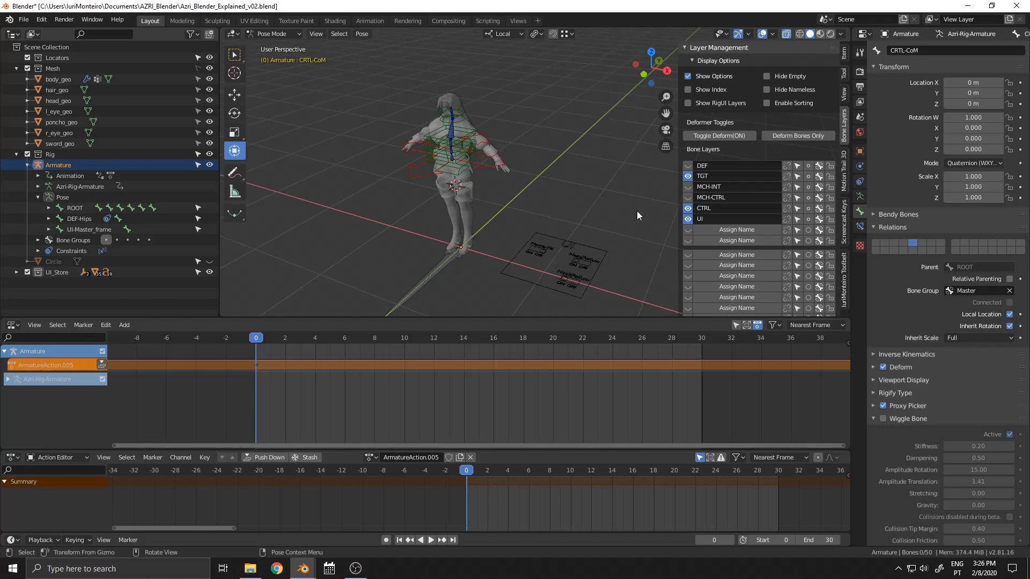
Step: Show the custom Toolbelt add-on with its animation, constraint and weight-painting tools
scroll(833, 280, "down", 5)
left_click(842, 265)
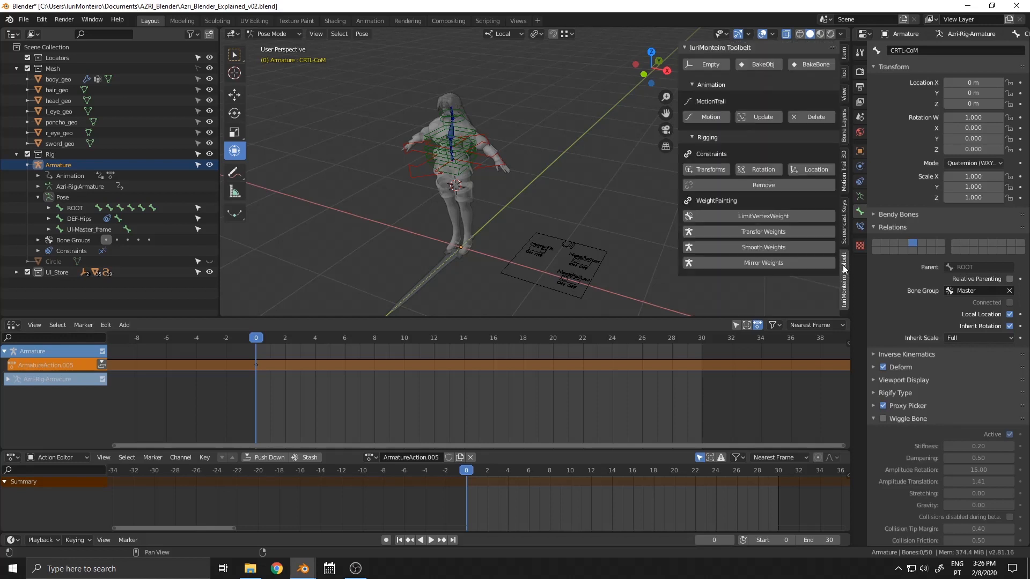